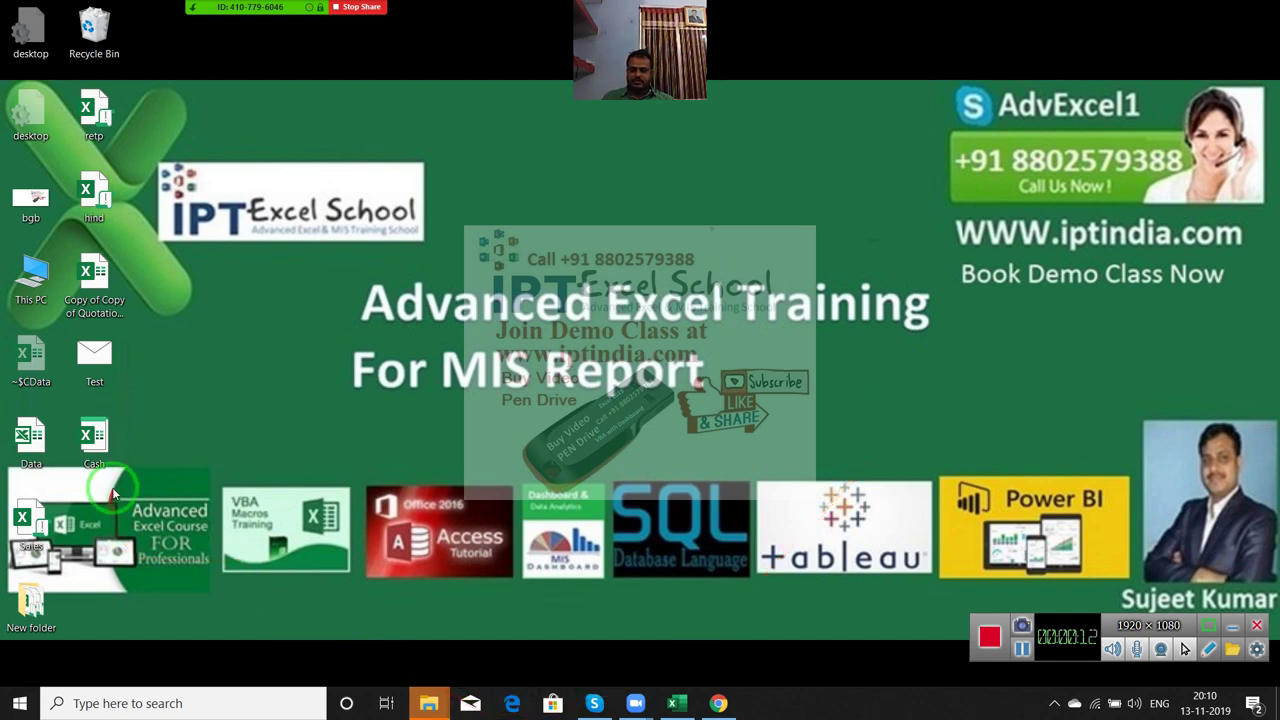
Check the Zoom participants list, then bring the blank Excel workbook back on screen
mouse_move(257, 6)
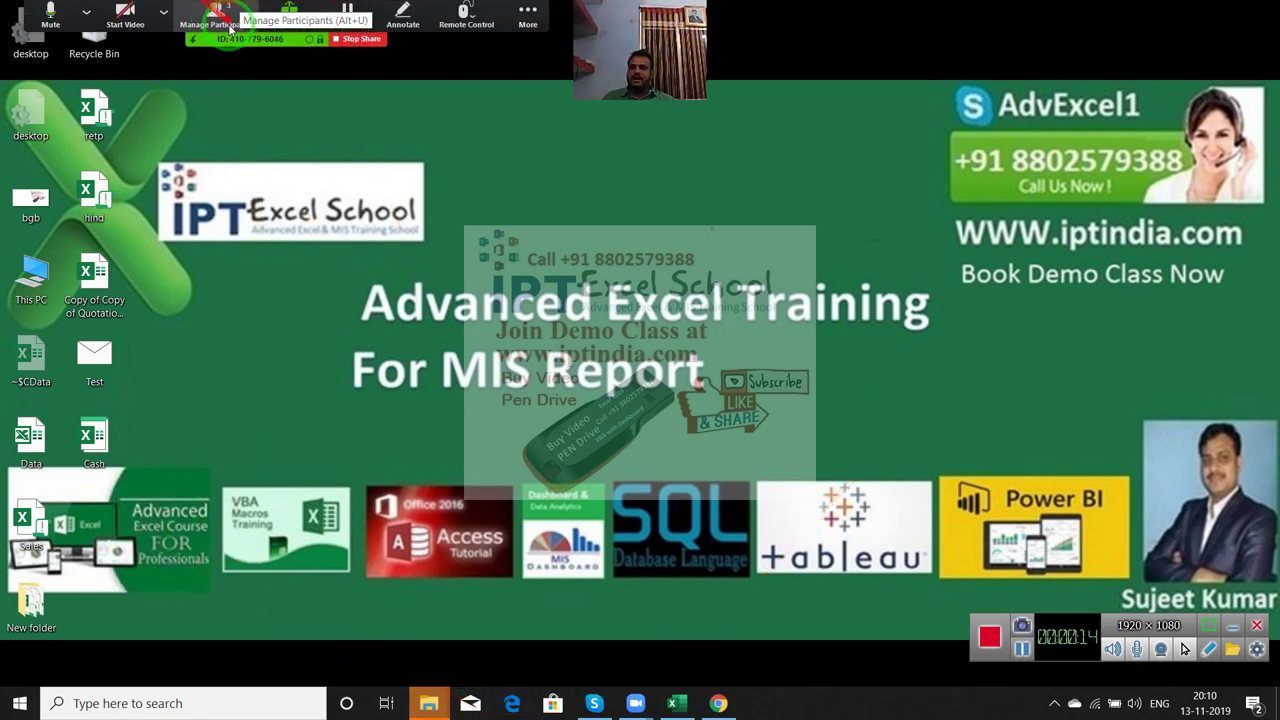
click(229, 30)
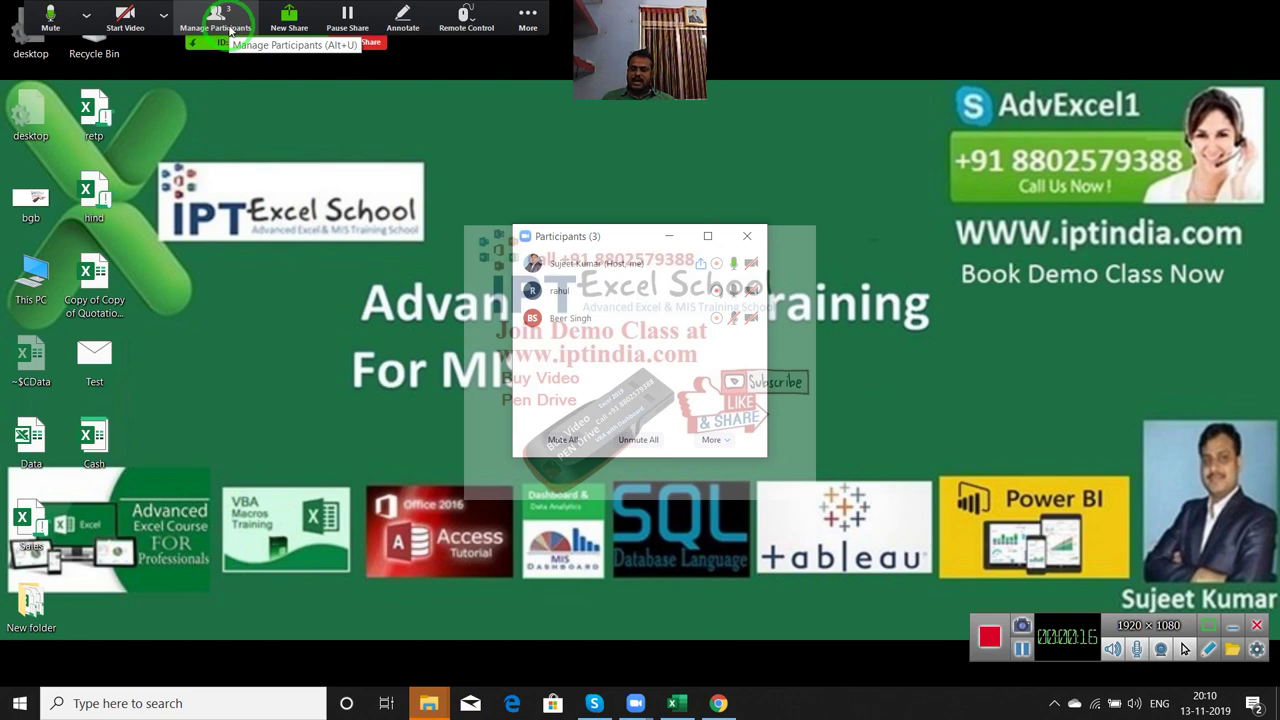
click(757, 234)
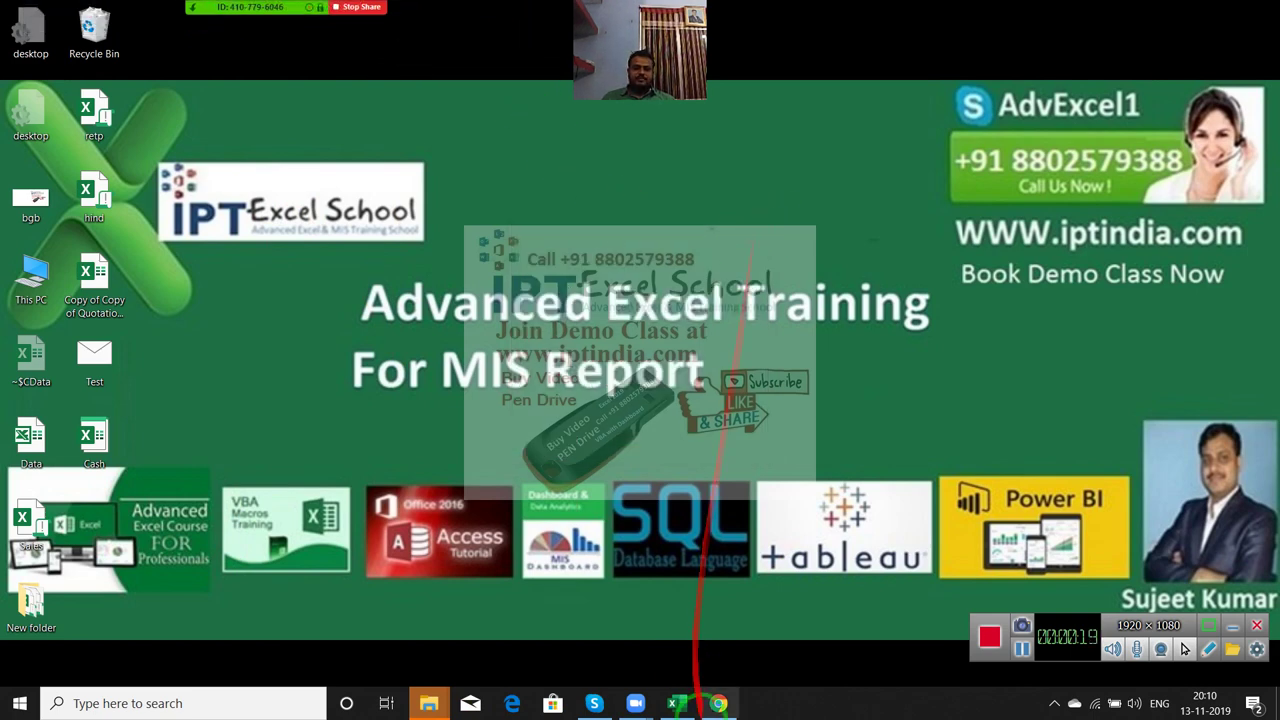
click(686, 705)
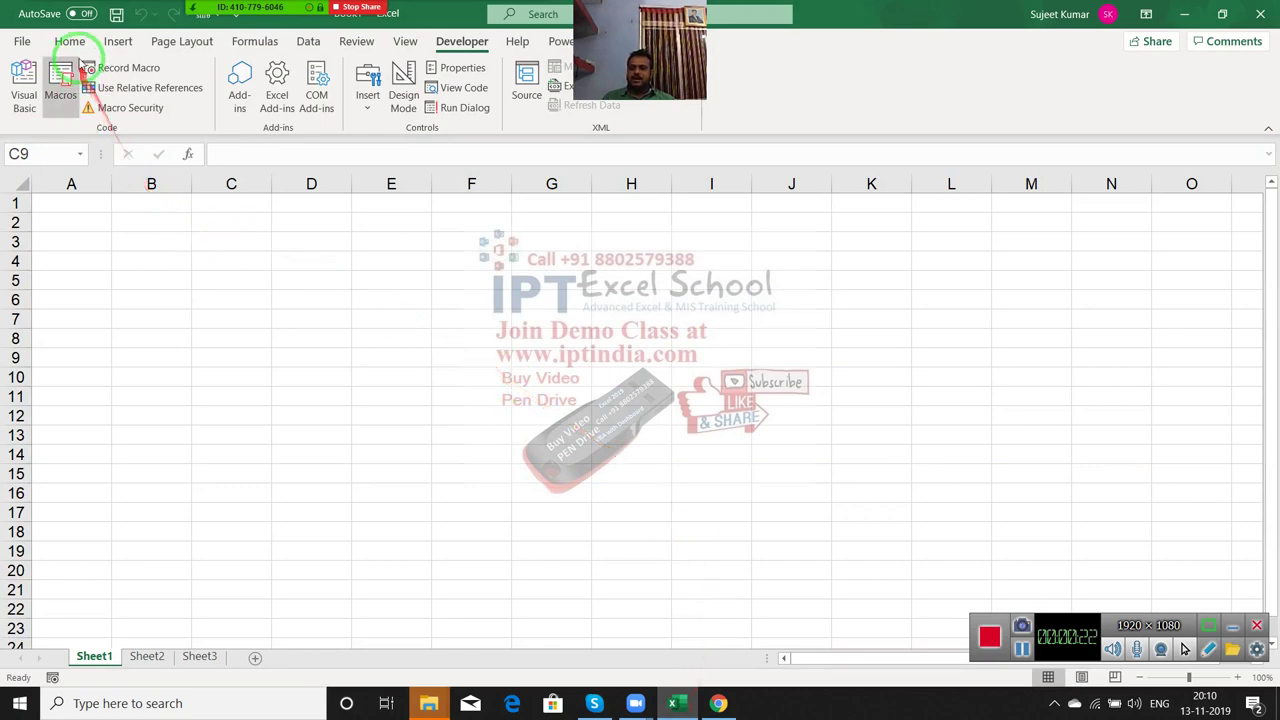
Browse the workbook templates on File > New, then open Excel Options on the General page
click(72, 43)
click(24, 41)
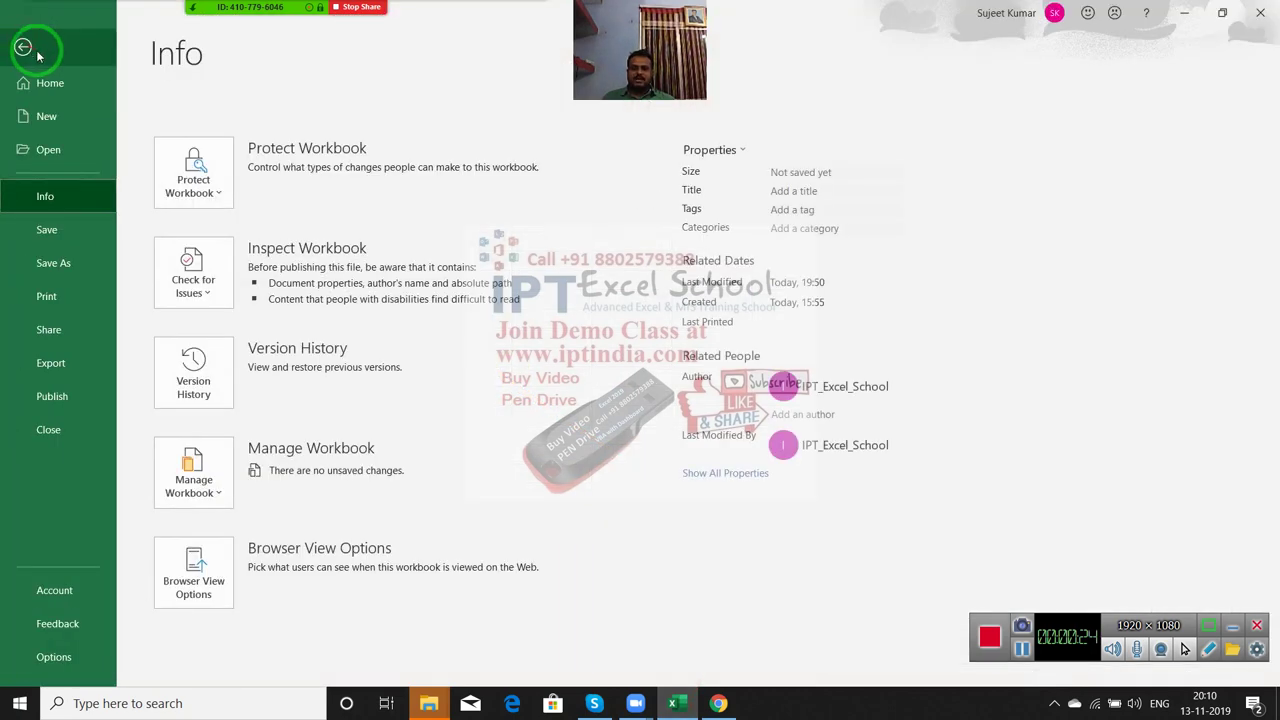
click(78, 119)
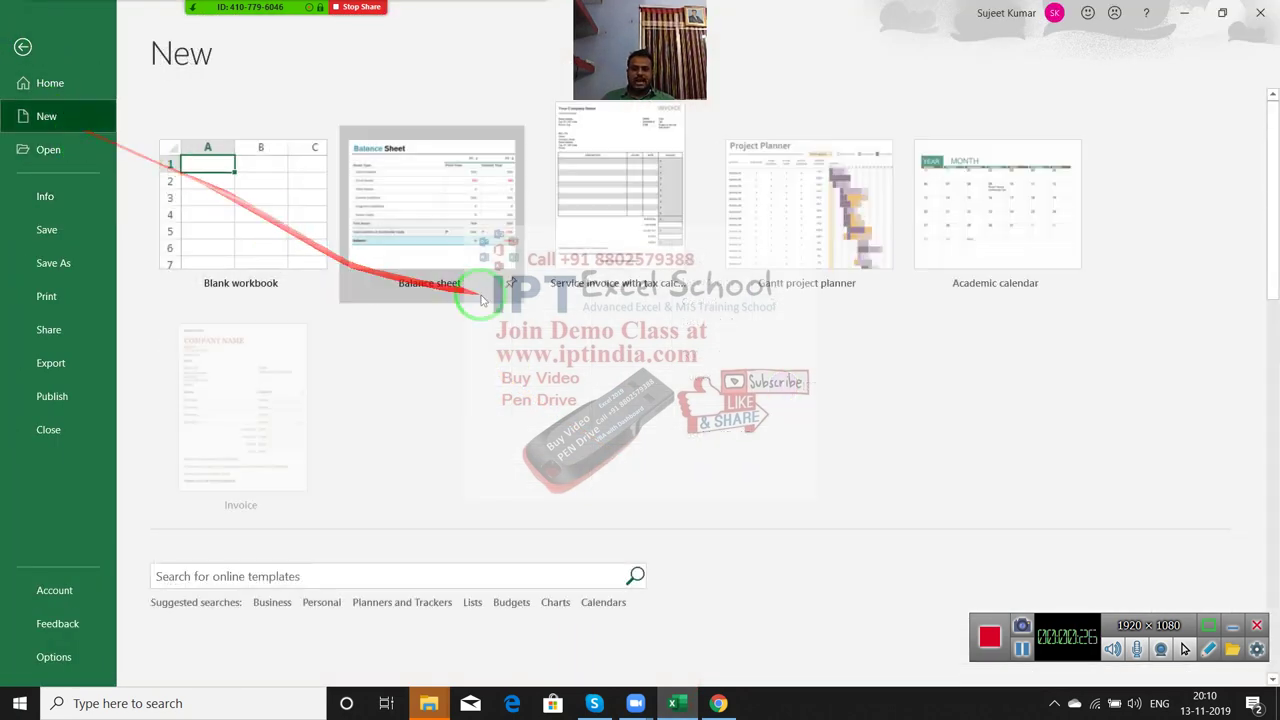
scroll(391, 517, down, 1)
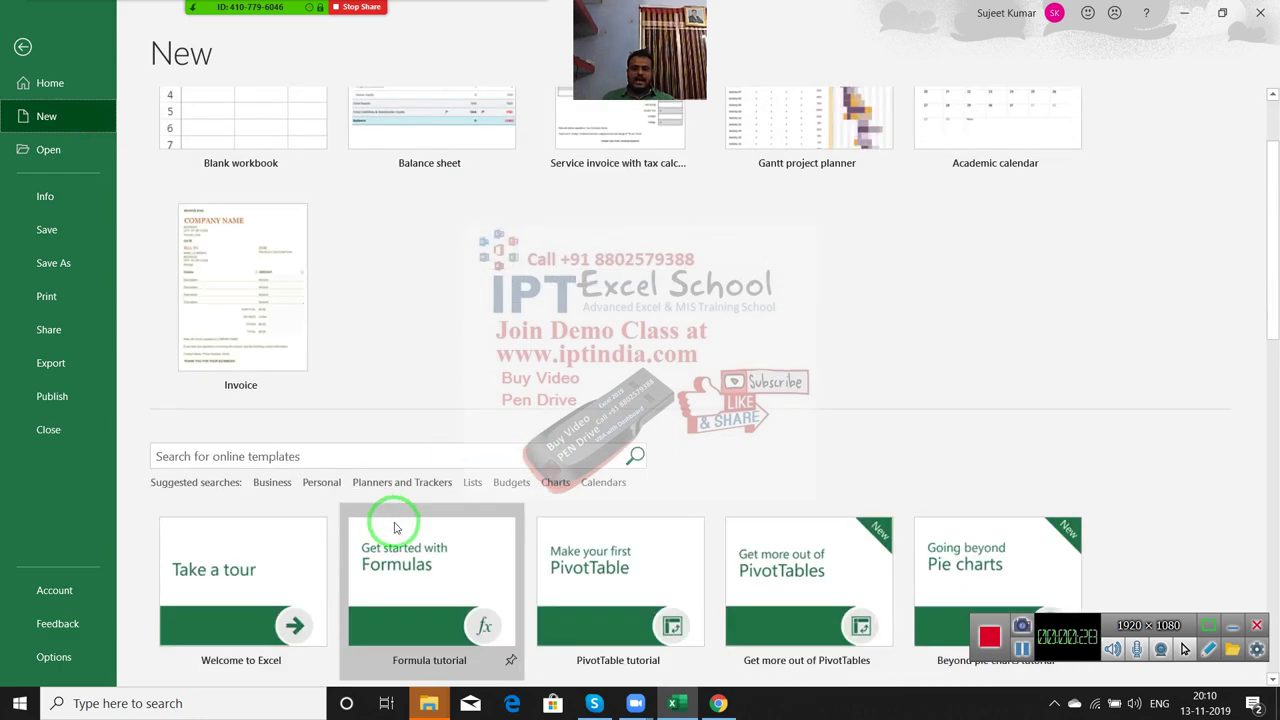
scroll(395, 523, down, 1)
scroll(490, 553, down, 2)
scroll(490, 555, down, 3)
scroll(492, 560, down, 3)
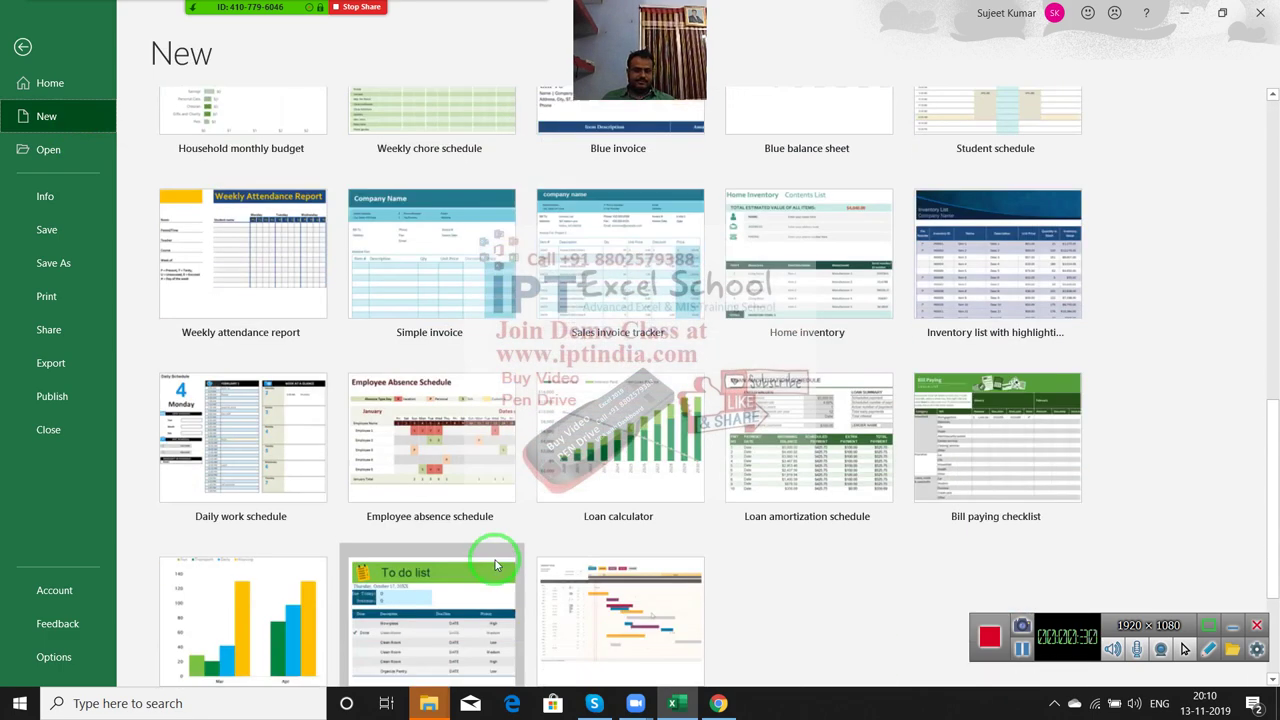
scroll(494, 566, down, 1)
scroll(494, 560, up, 2)
scroll(494, 550, down, 2)
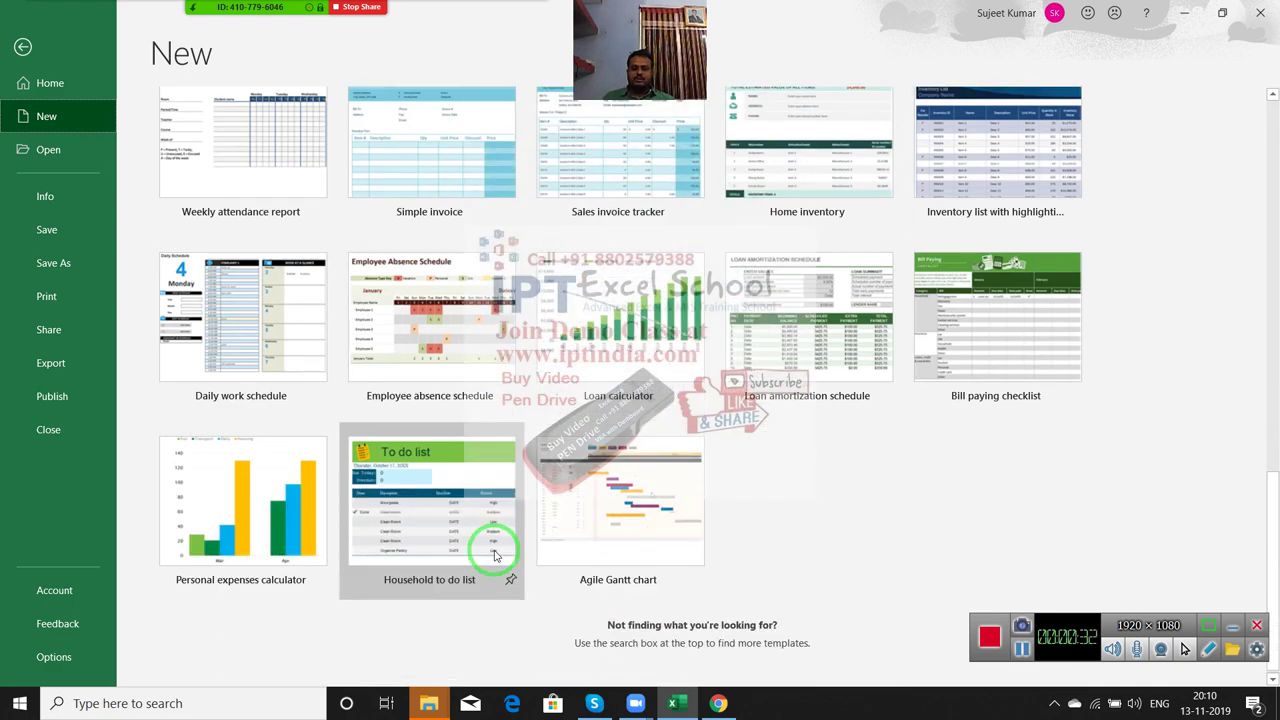
scroll(494, 543, up, 2)
scroll(494, 543, up, 1)
scroll(491, 529, up, 1)
scroll(491, 500, up, 2)
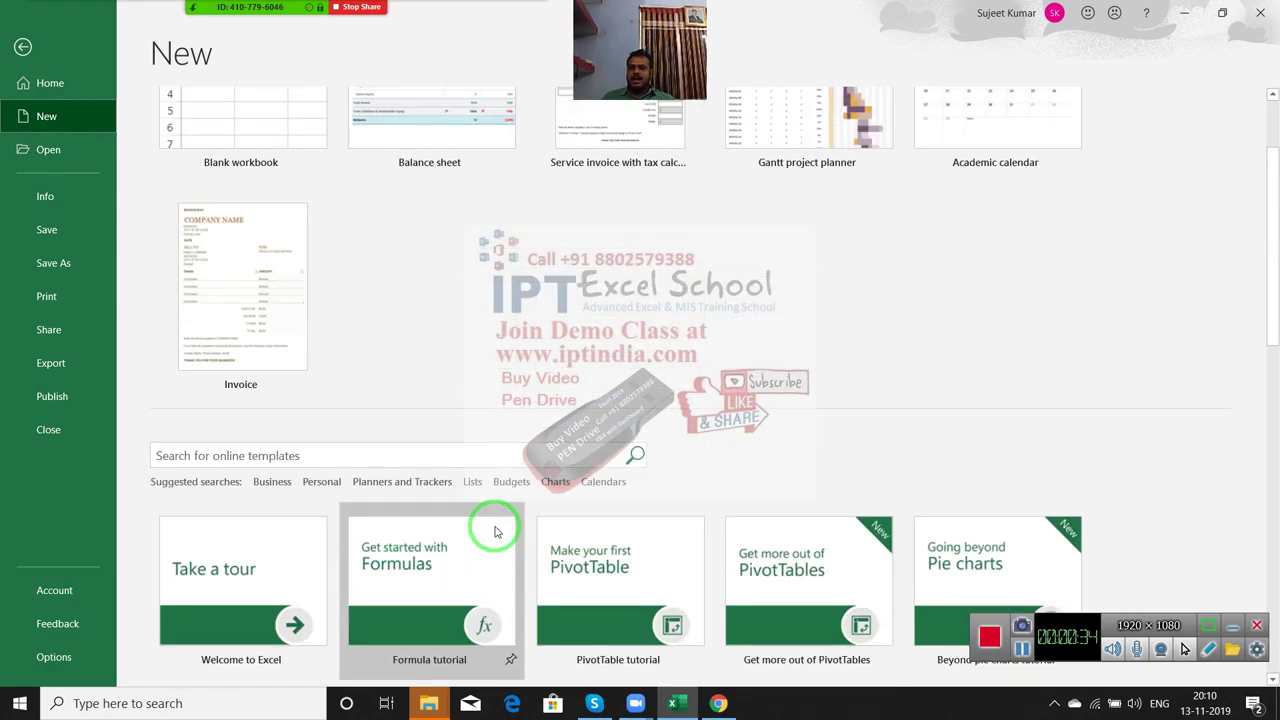
scroll(265, 550, down, 1)
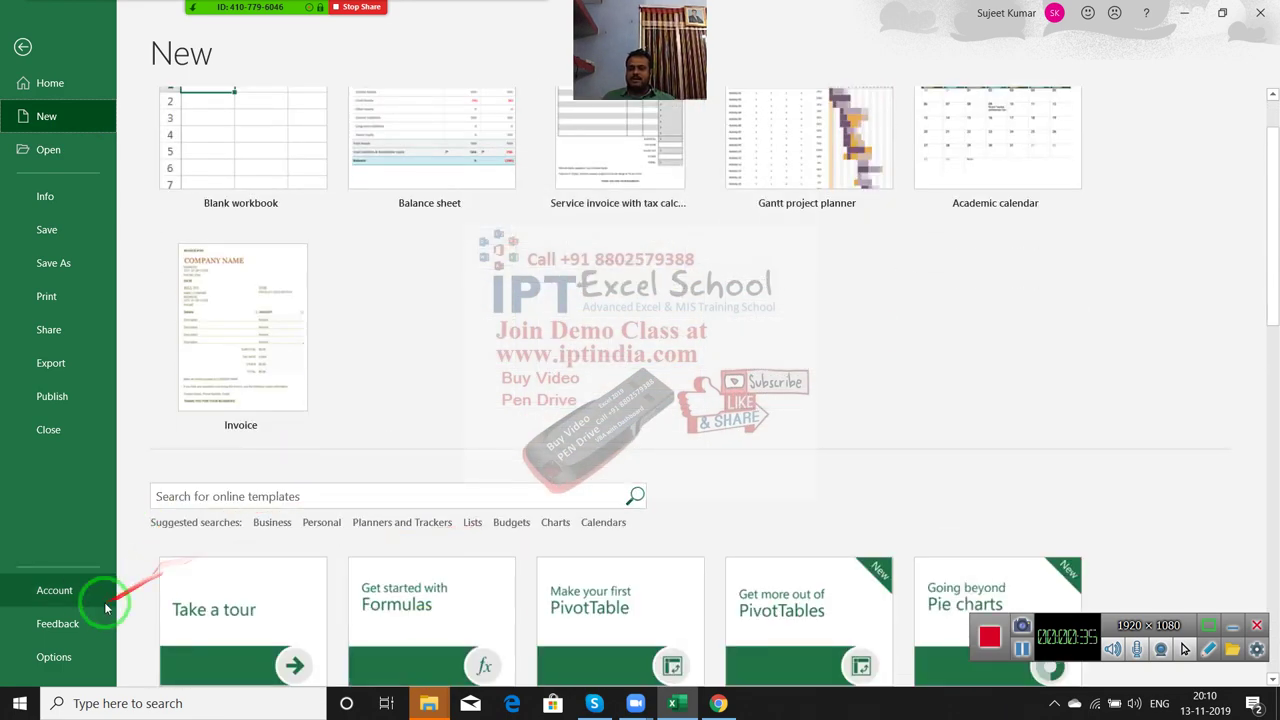
click(55, 656)
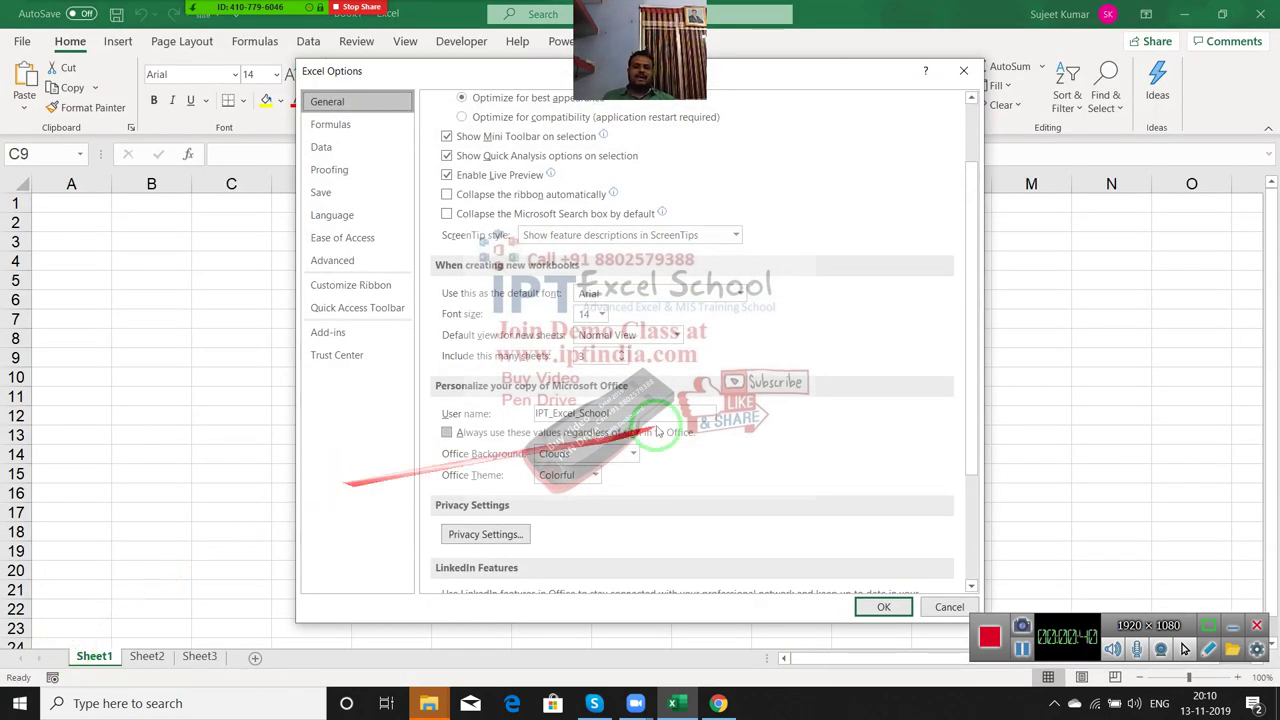
Scroll the General settings back to the top and dismiss Excel Options with Esc
scroll(816, 248, up, 1)
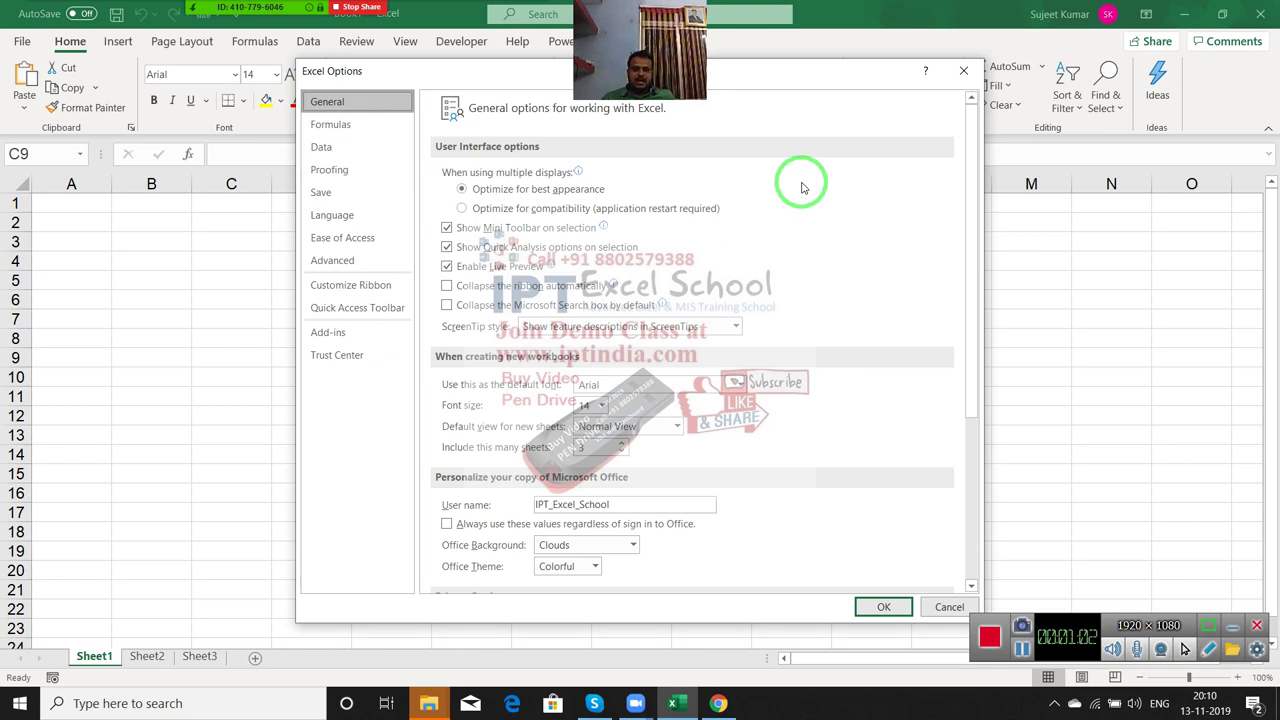
key(Escape)
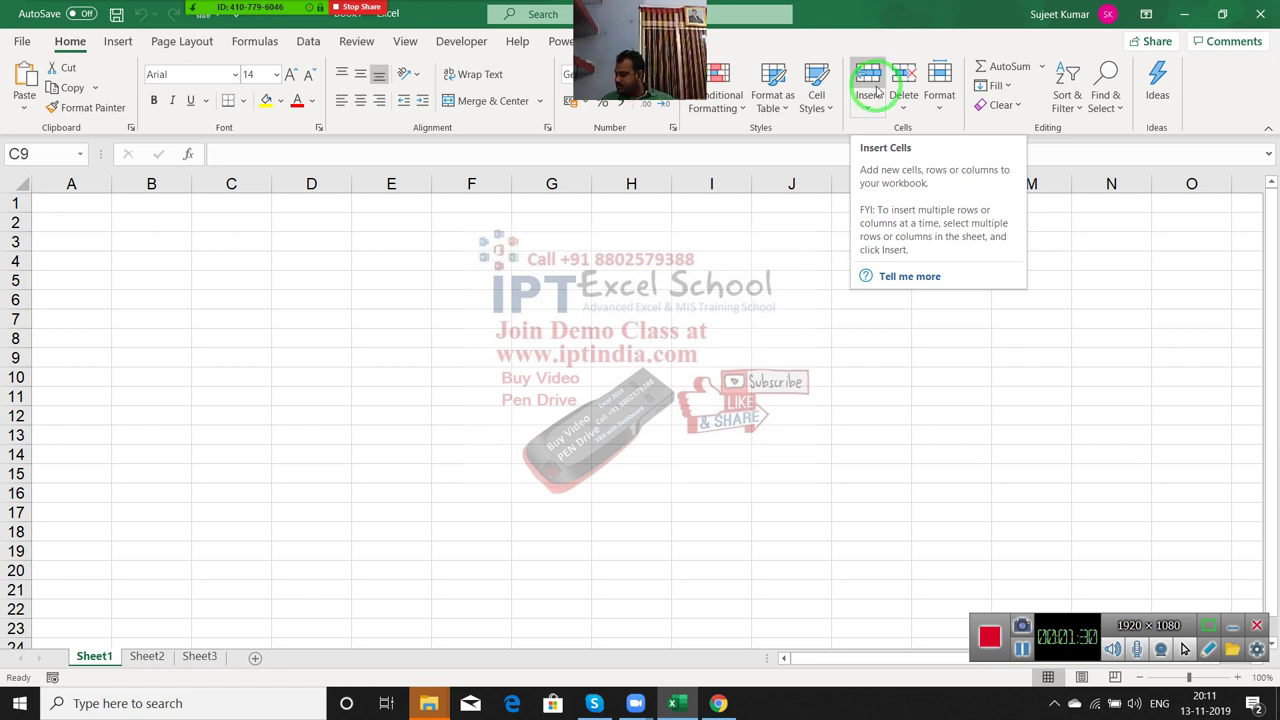
mouse_move(243, 22)
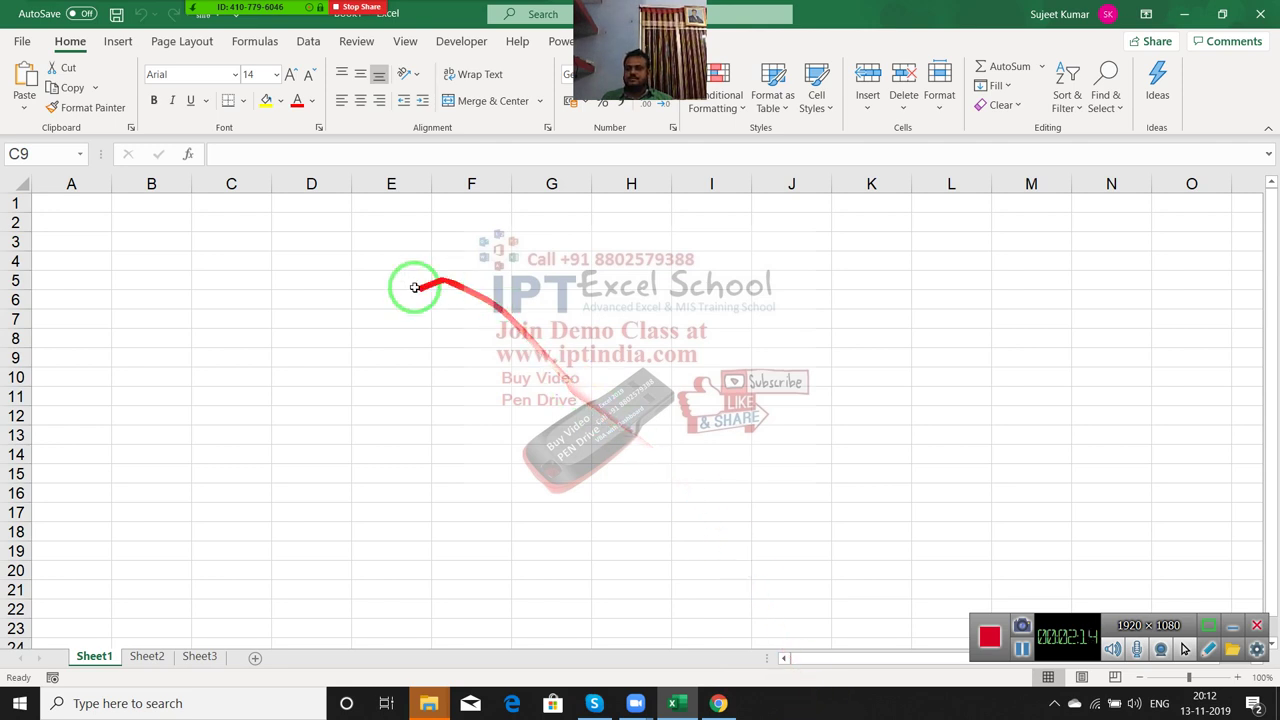
click(223, 318)
click(140, 298)
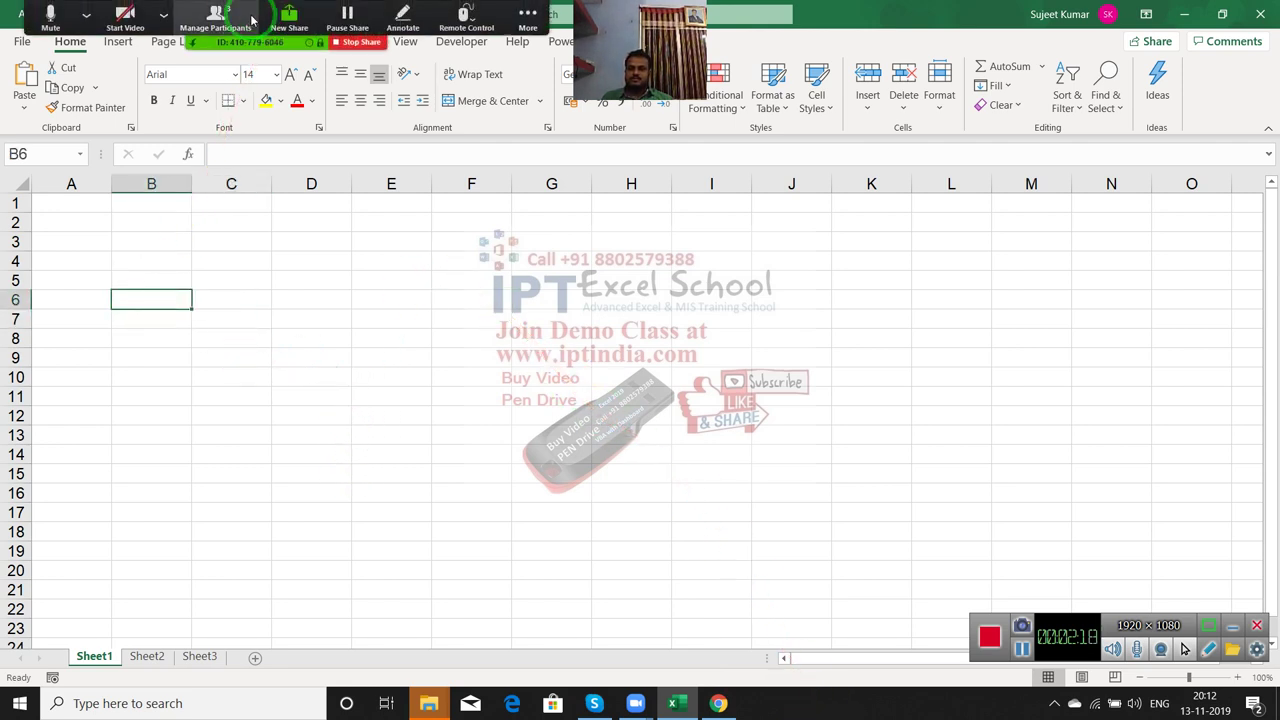
click(236, 25)
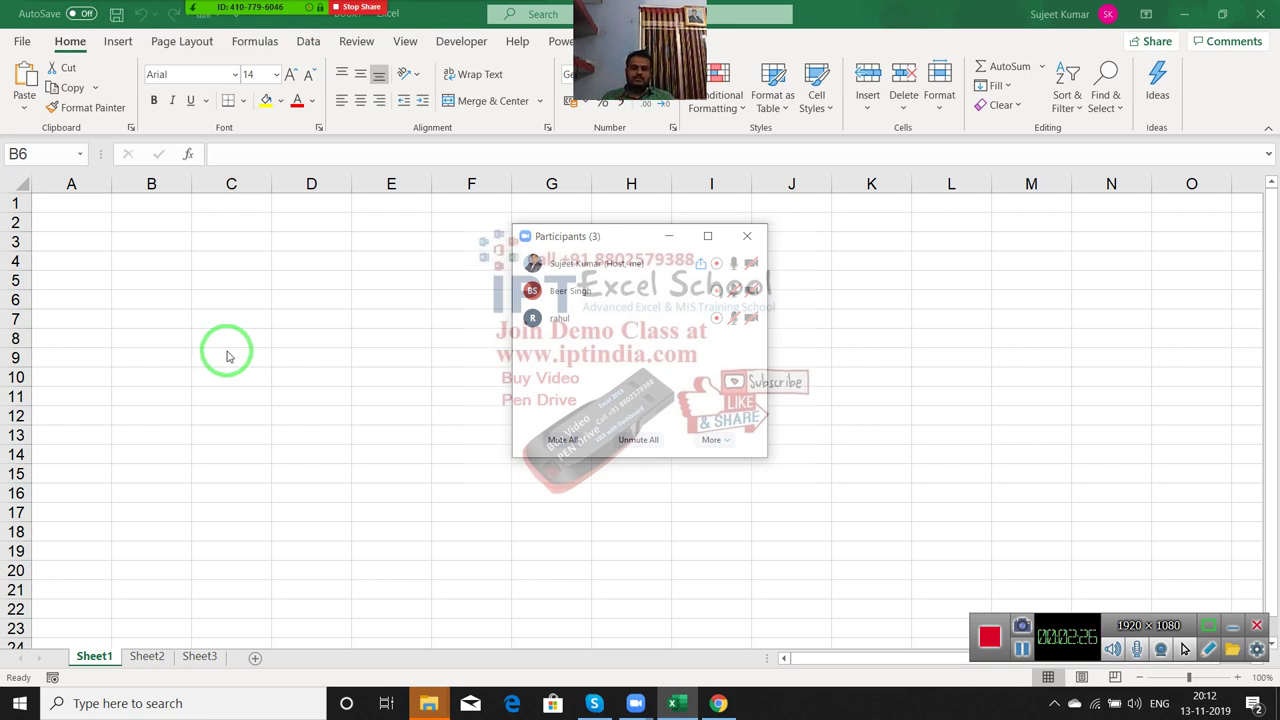
drag(226, 356, 922, 222)
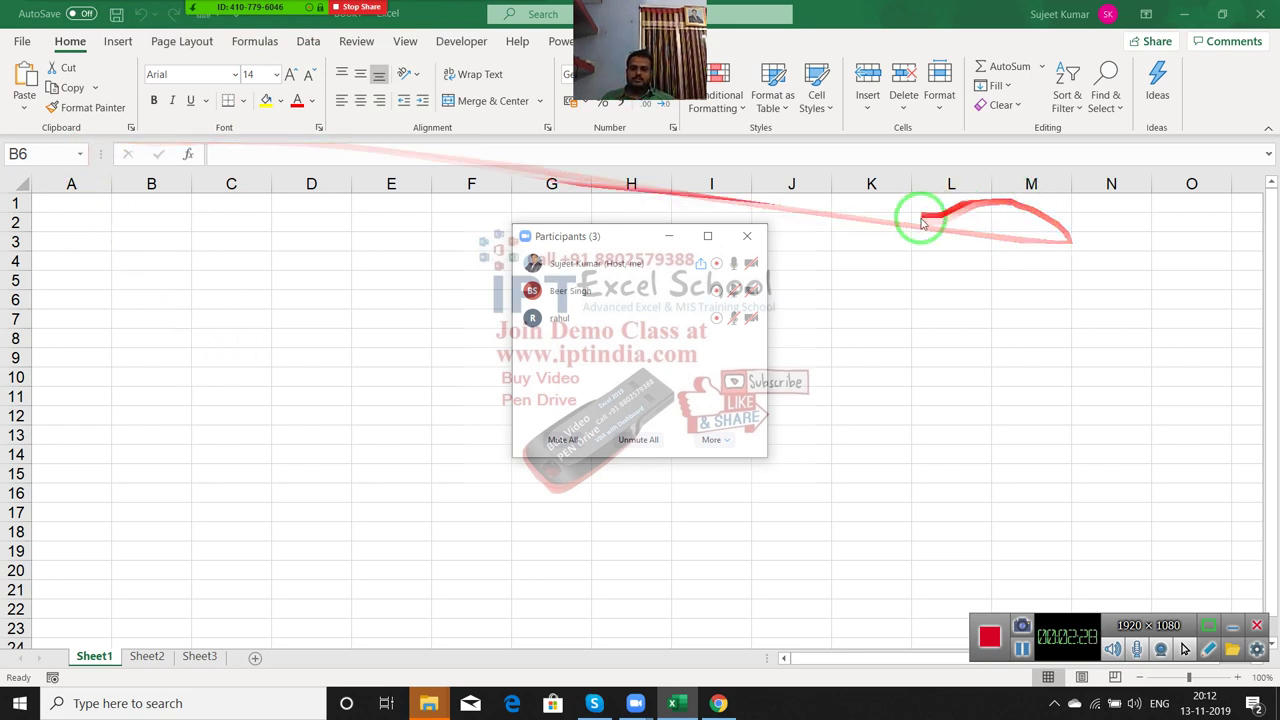
click(747, 236)
mouse_move(749, 229)
mouse_down()
mouse_move(277, 225)
mouse_move(725, 121)
mouse_up()
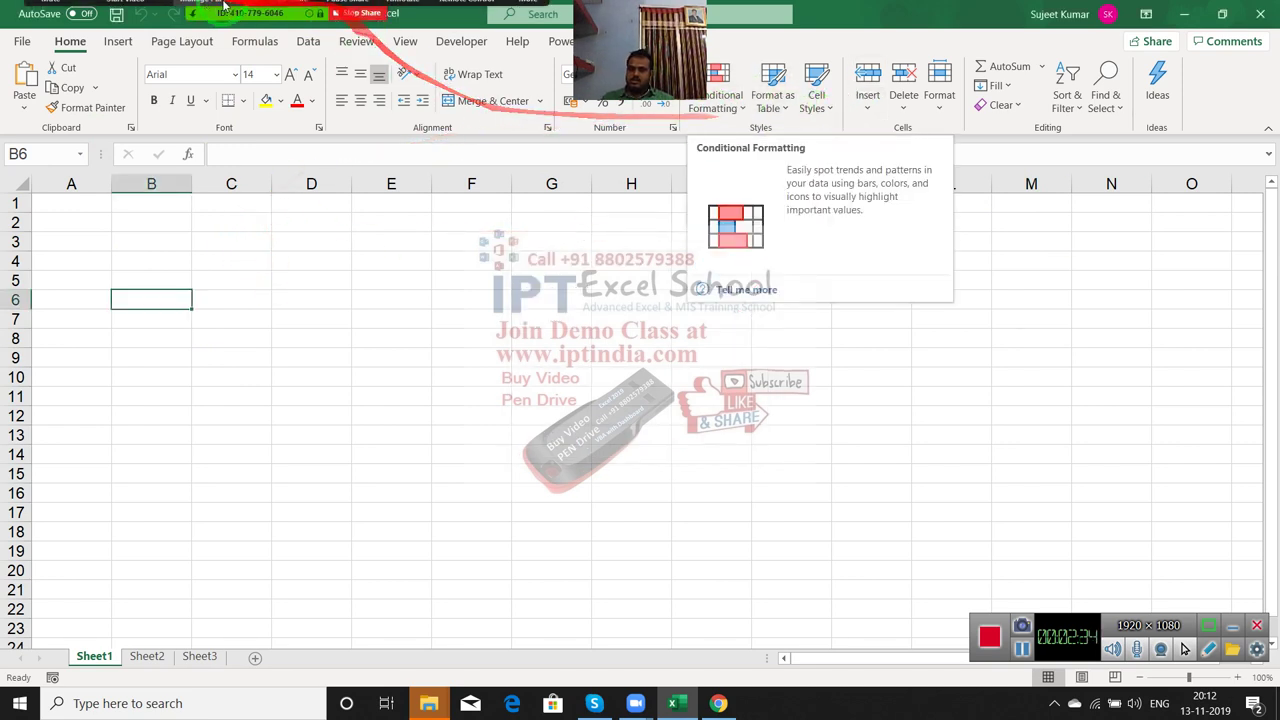
mouse_move(197, 20)
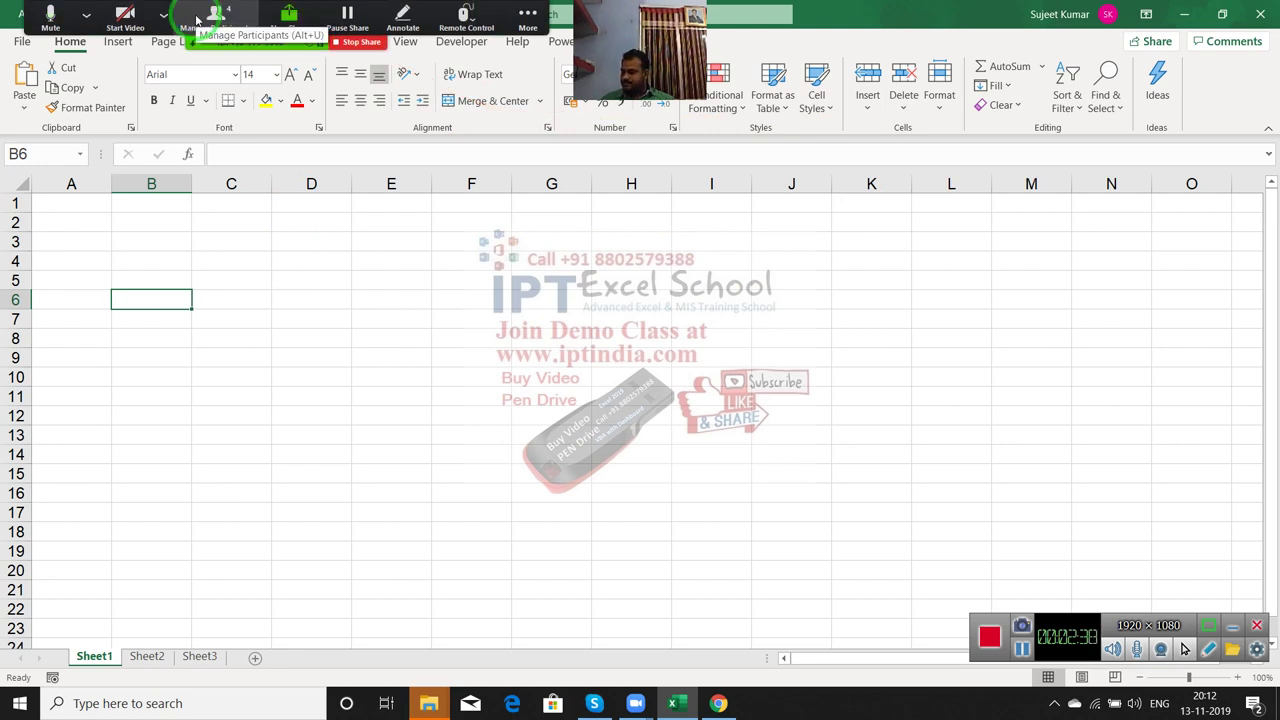
click(214, 18)
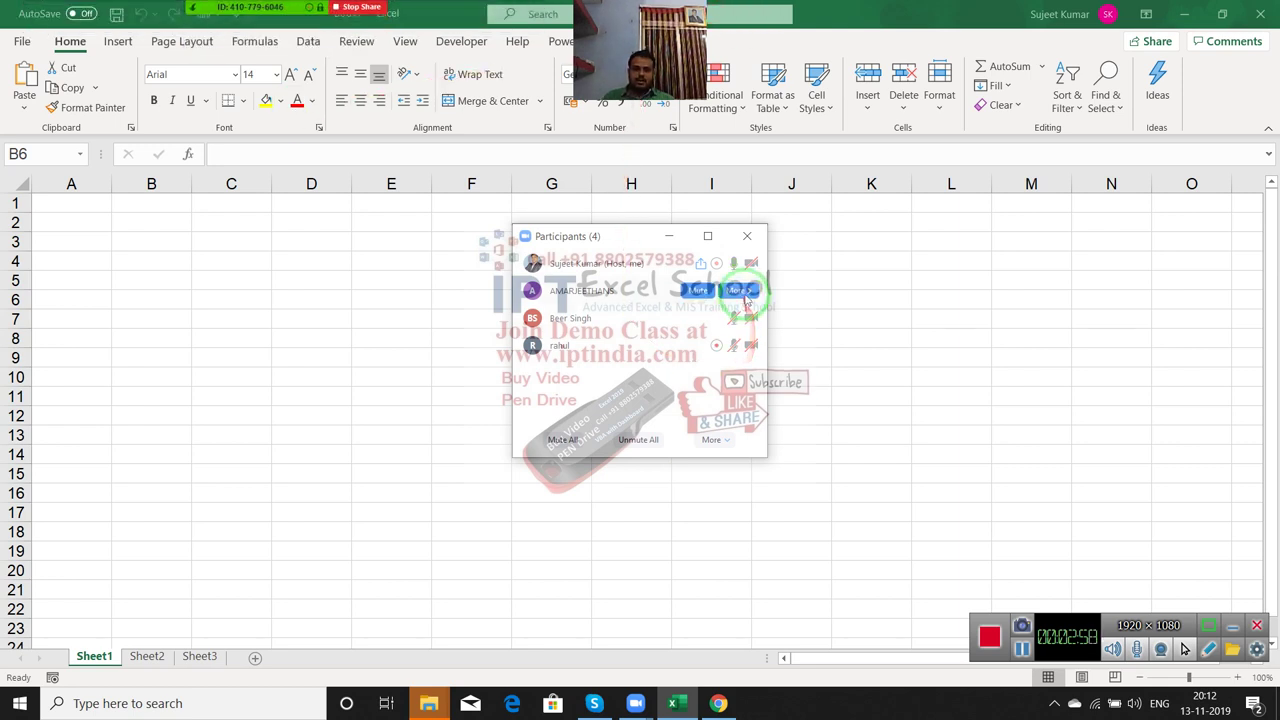
click(744, 291)
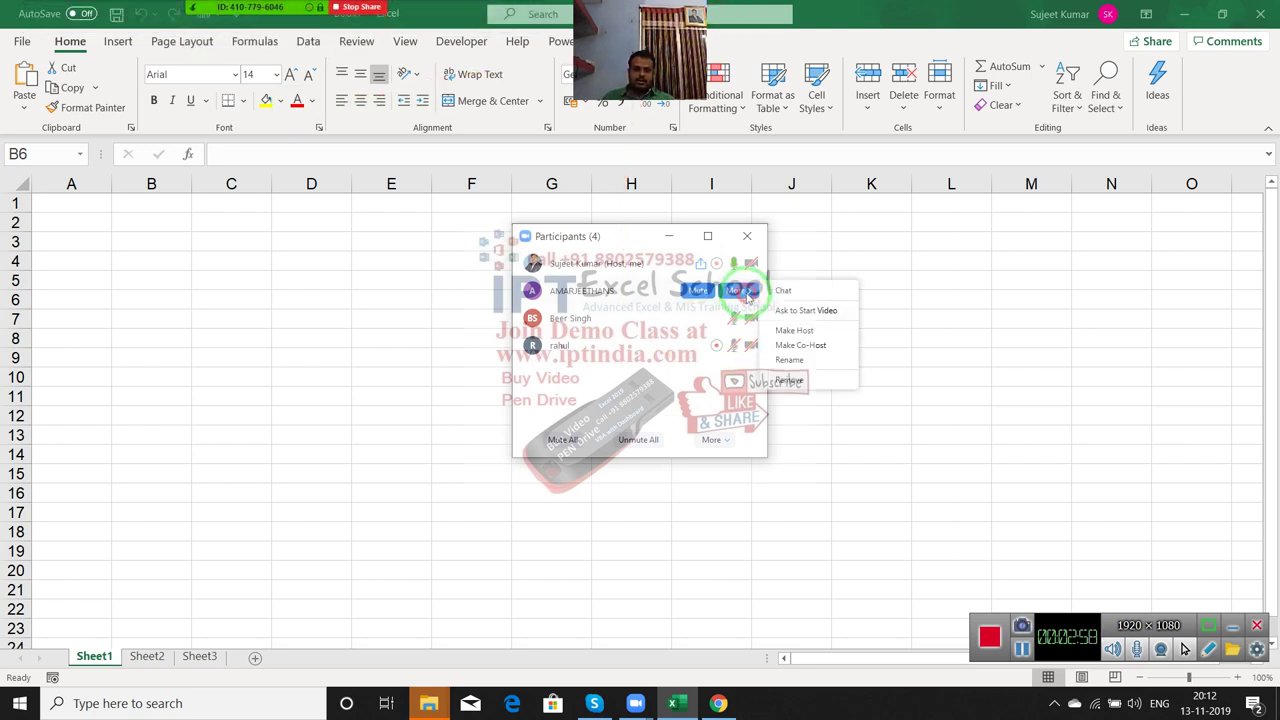
click(747, 236)
click(227, 228)
click(146, 246)
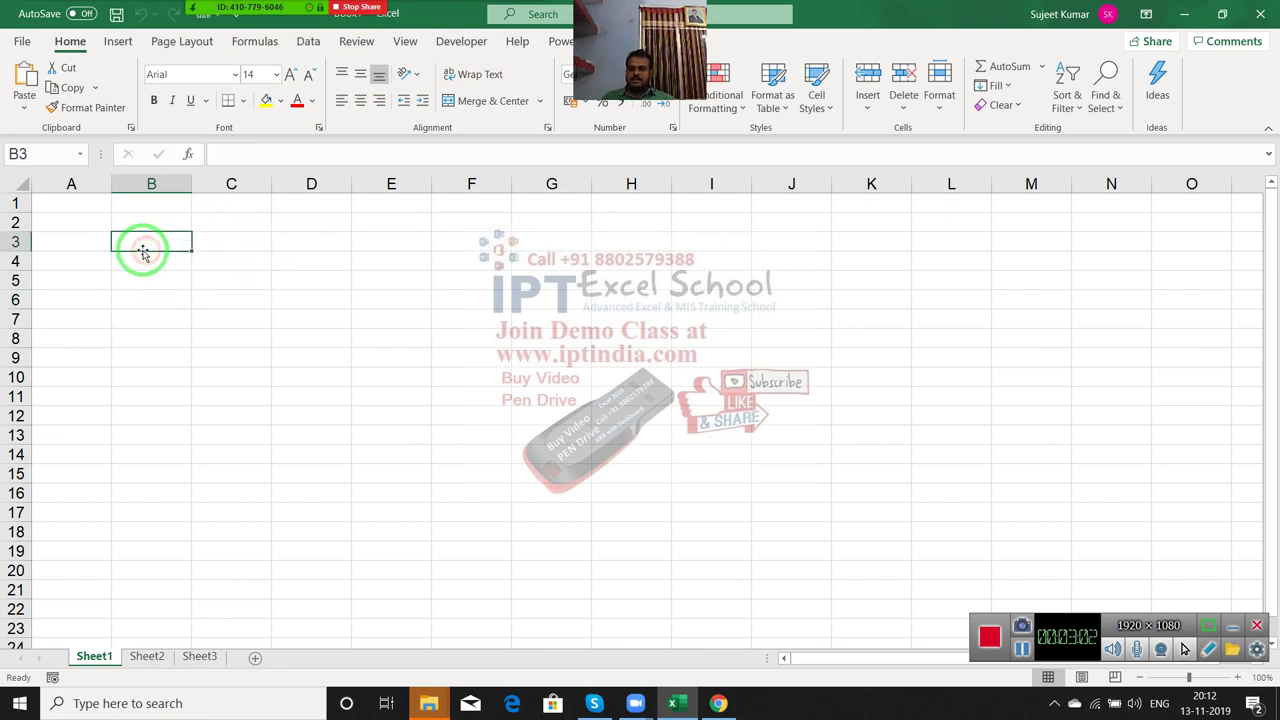
Open the Uday workbook from the Recent list on the File screen
click(136, 197)
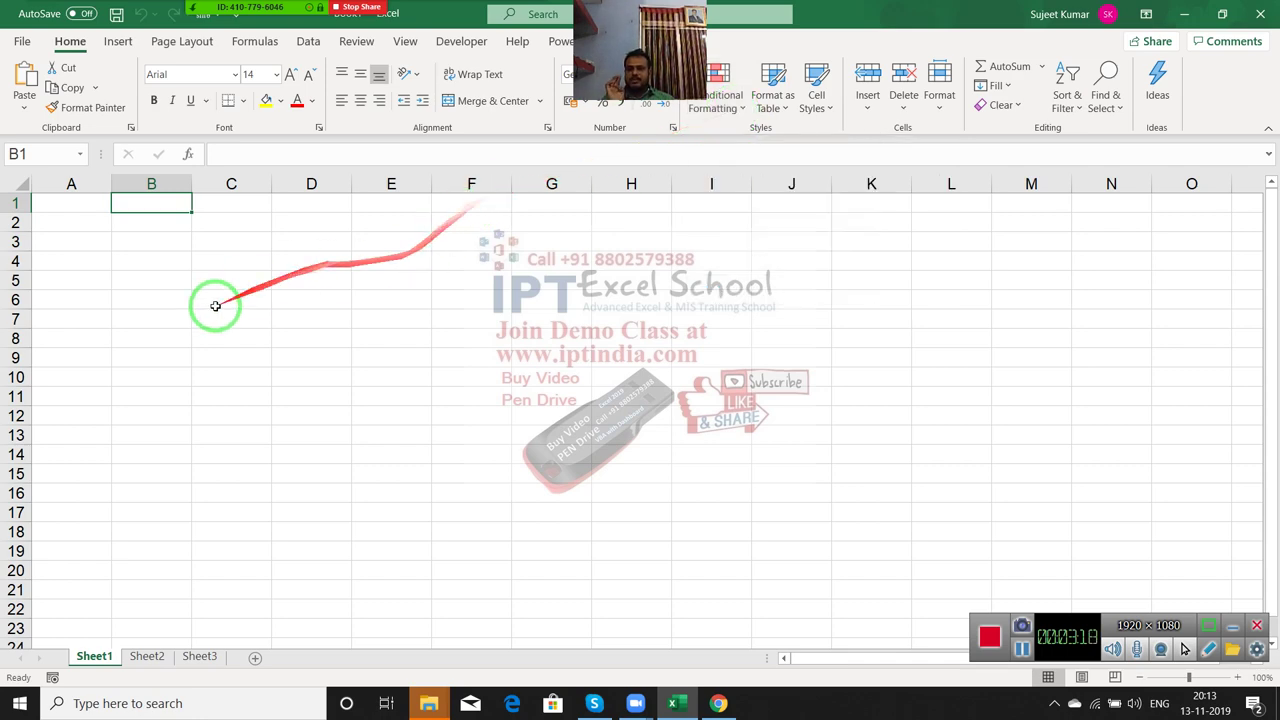
click(22, 40)
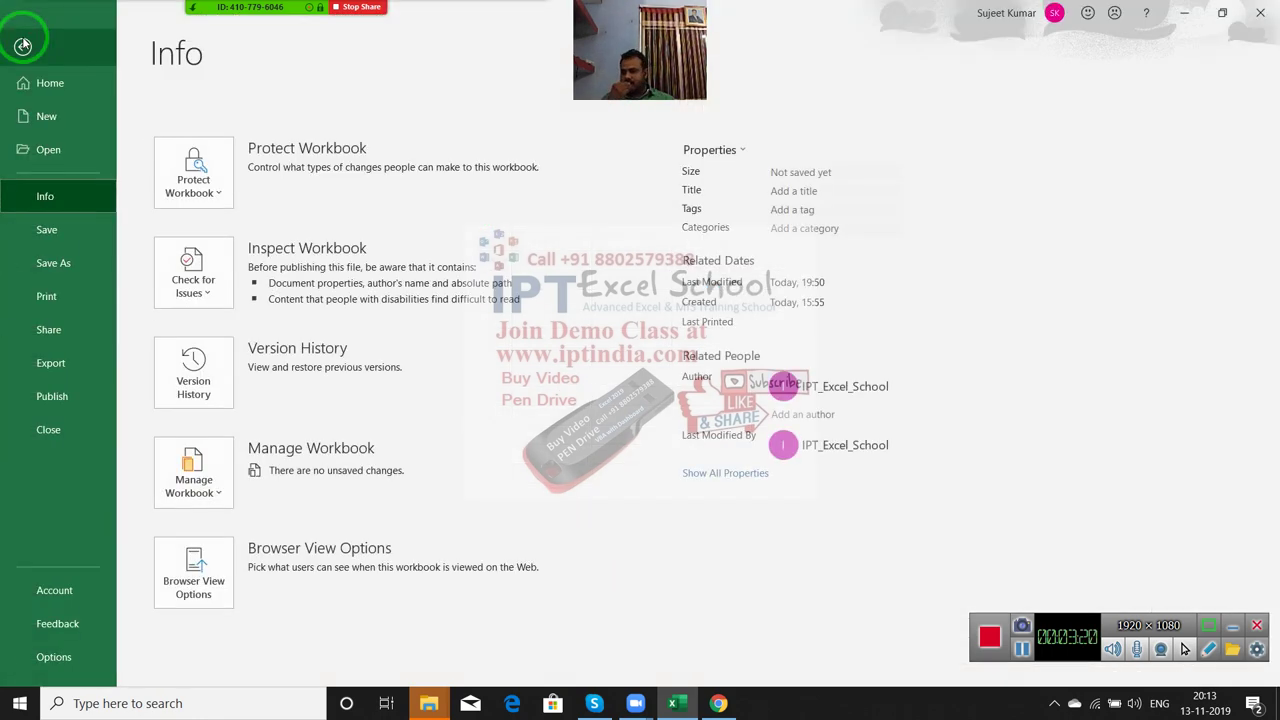
click(70, 149)
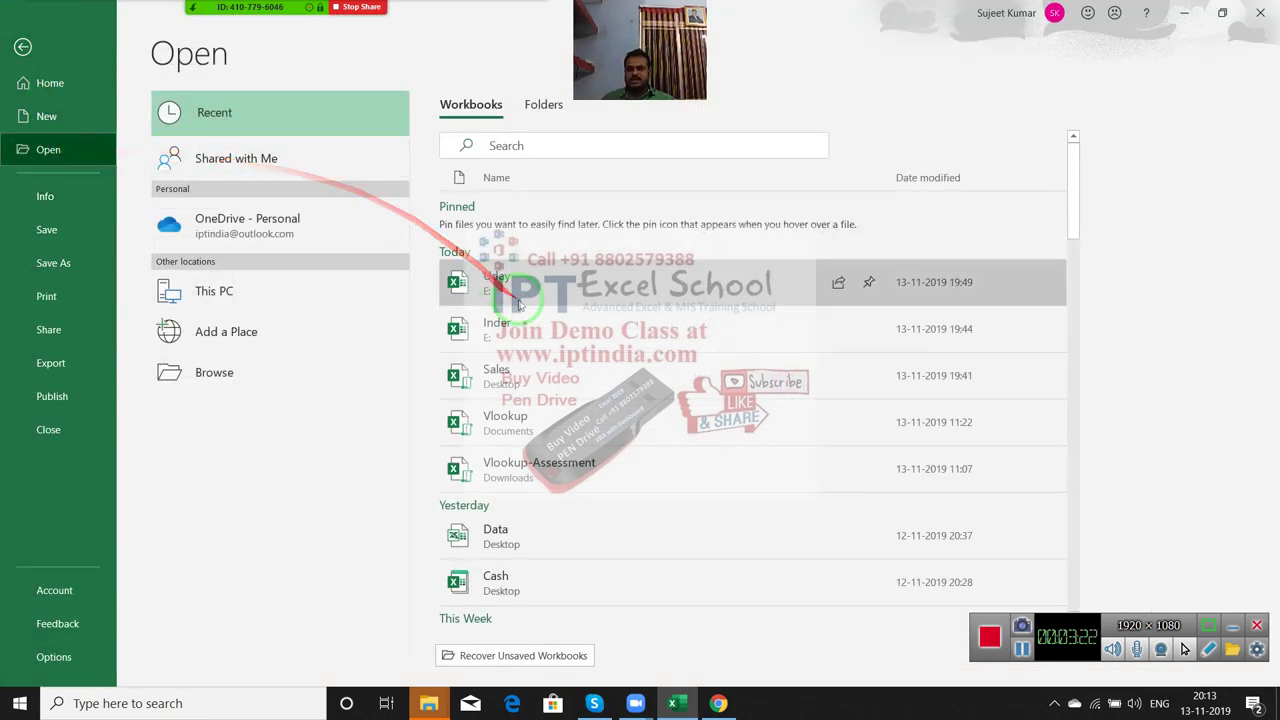
click(520, 292)
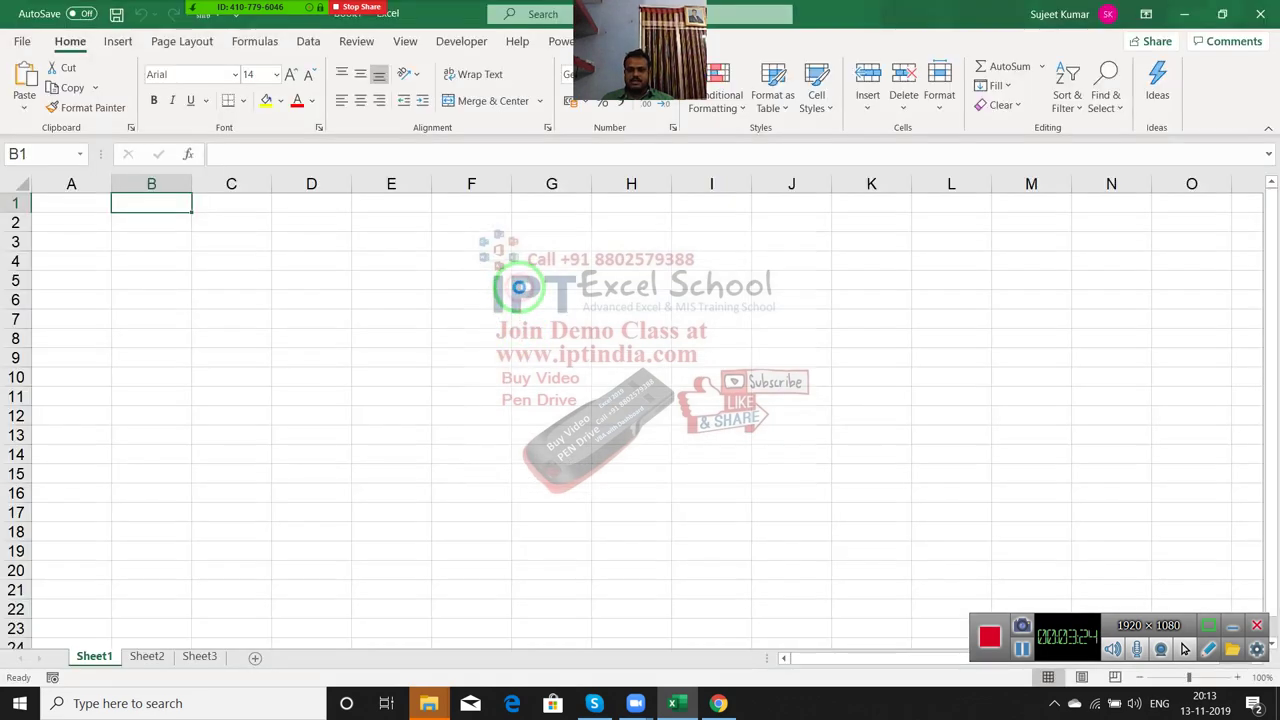
Fill cells B2:E4 (Product to City, rows 2–4) yellow, then take a screenshot
click(383, 352)
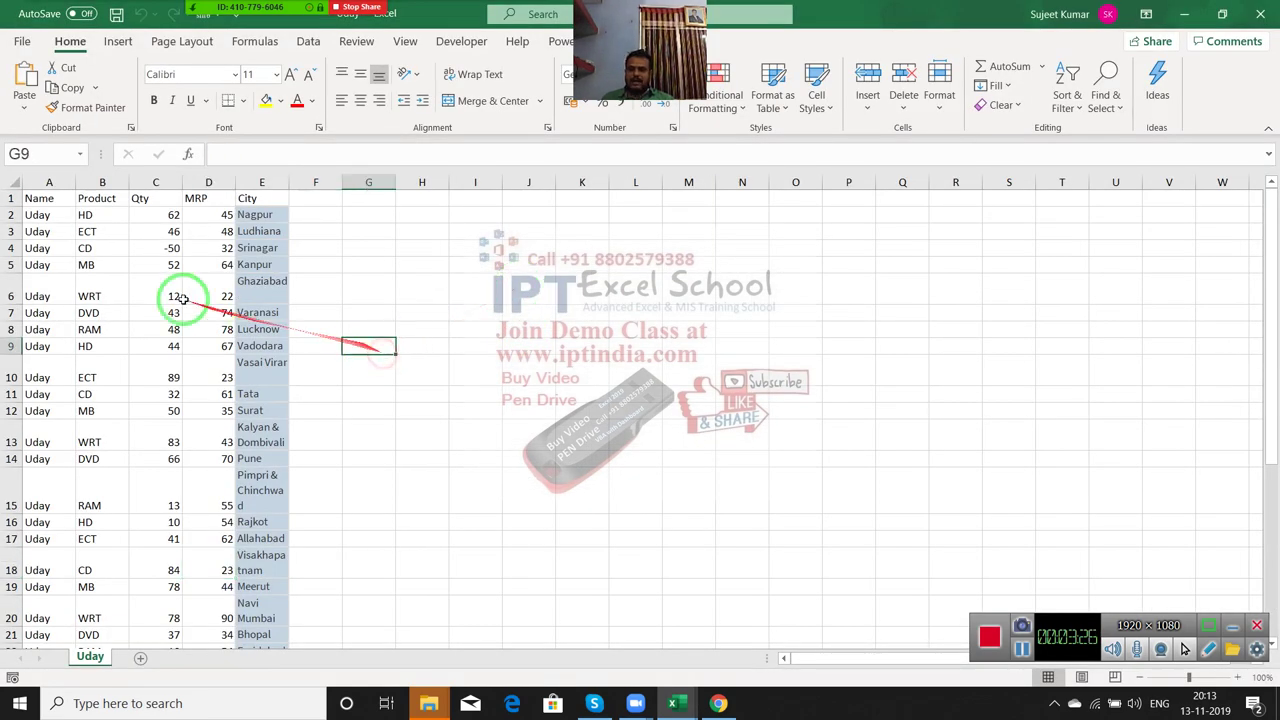
drag(90, 214, 225, 262)
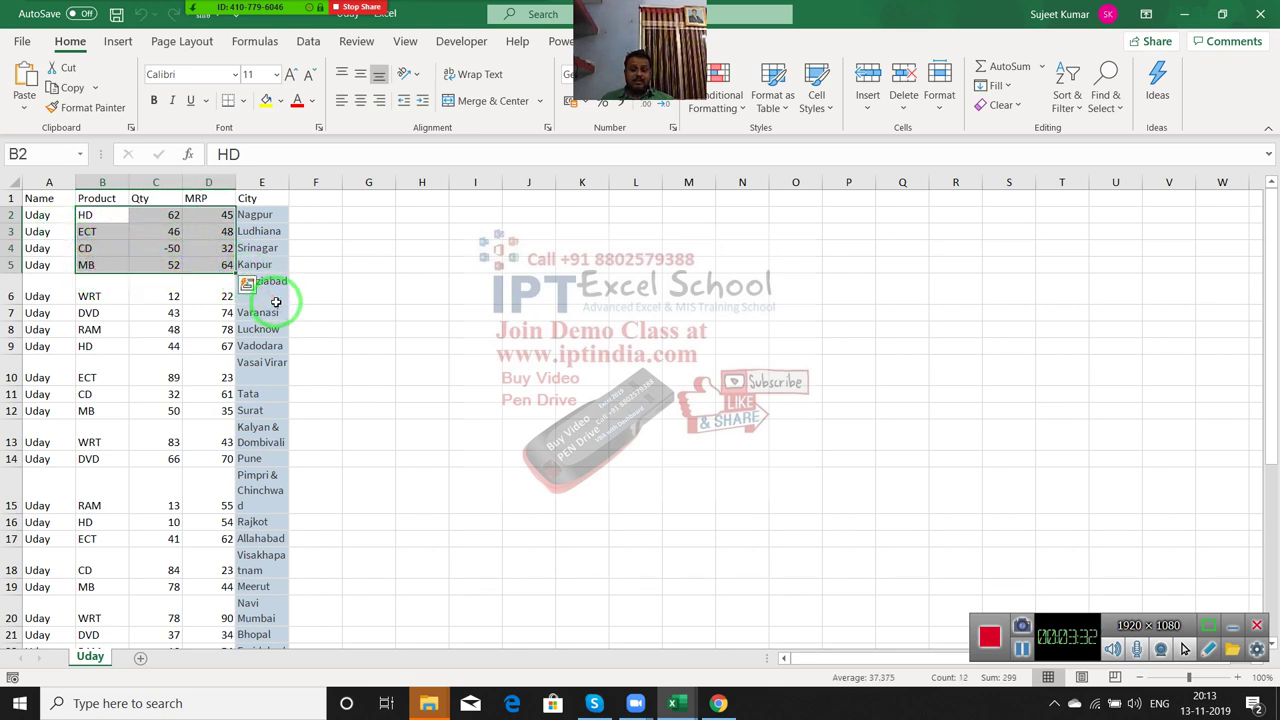
click(205, 325)
drag(115, 214, 246, 254)
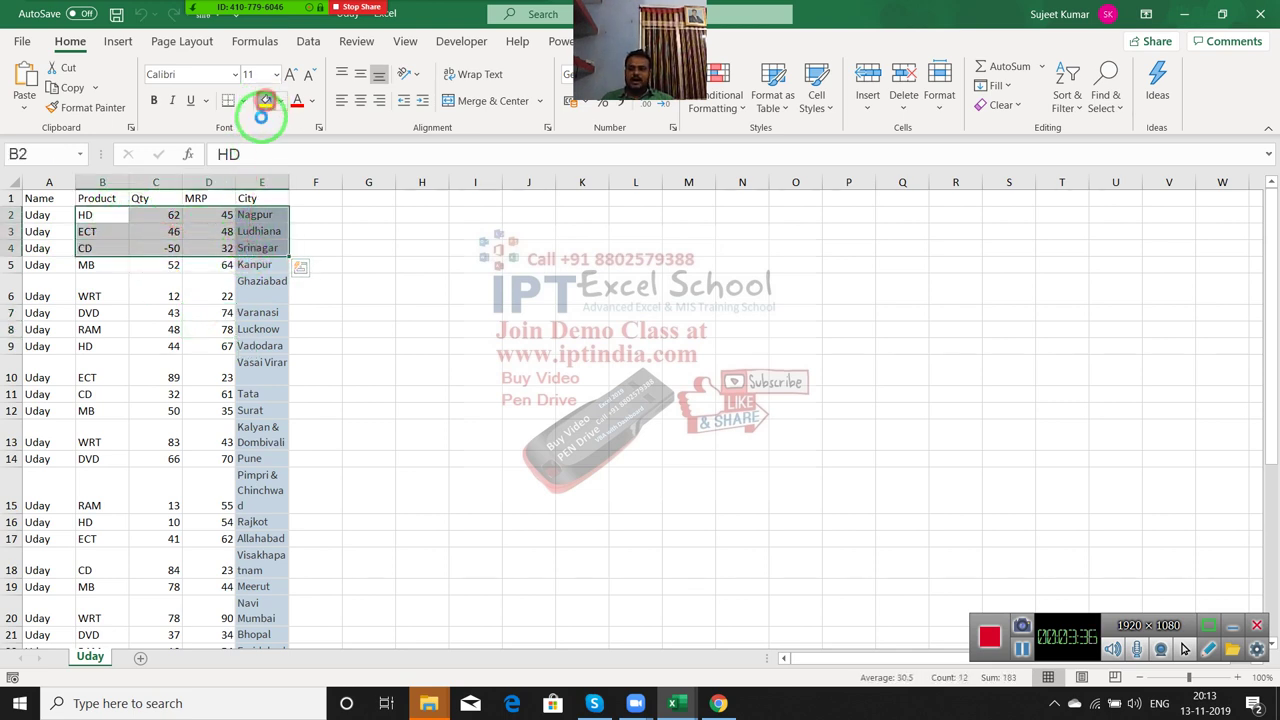
click(266, 100)
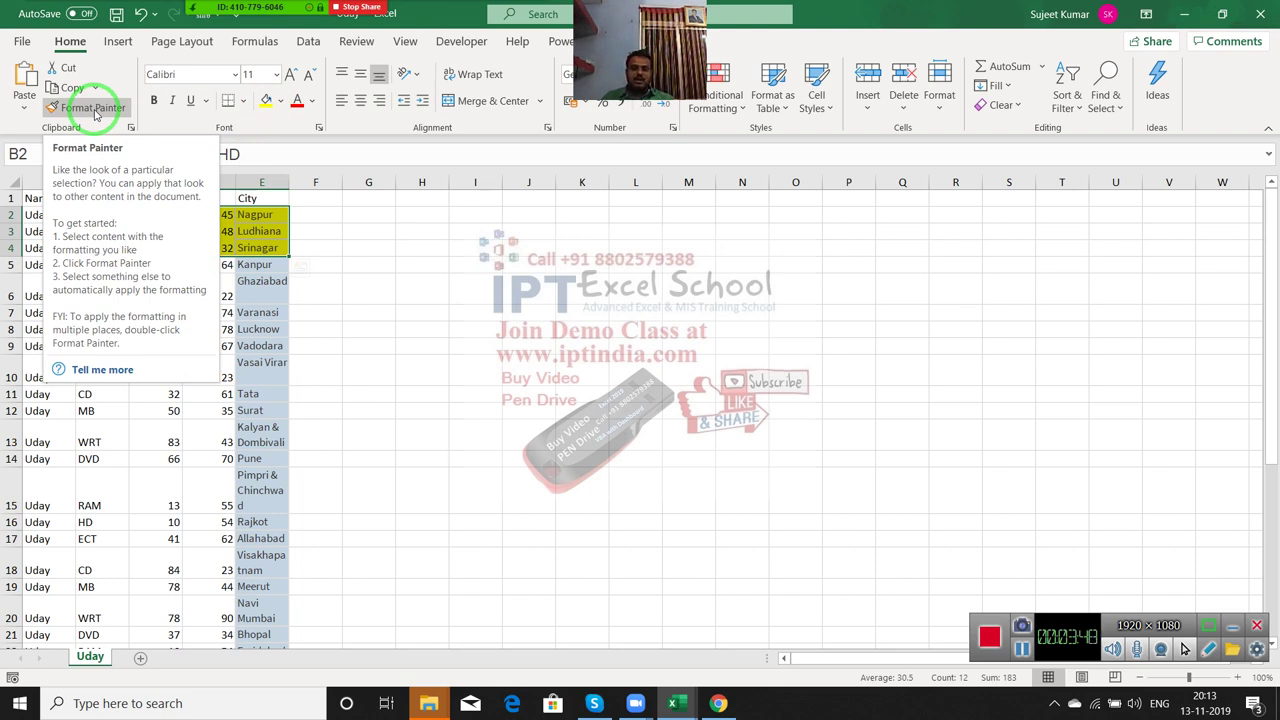
key(Print)
Add a blank Sheet1, paste and then delete the screenshot, and show the workbook's Info page
click(147, 665)
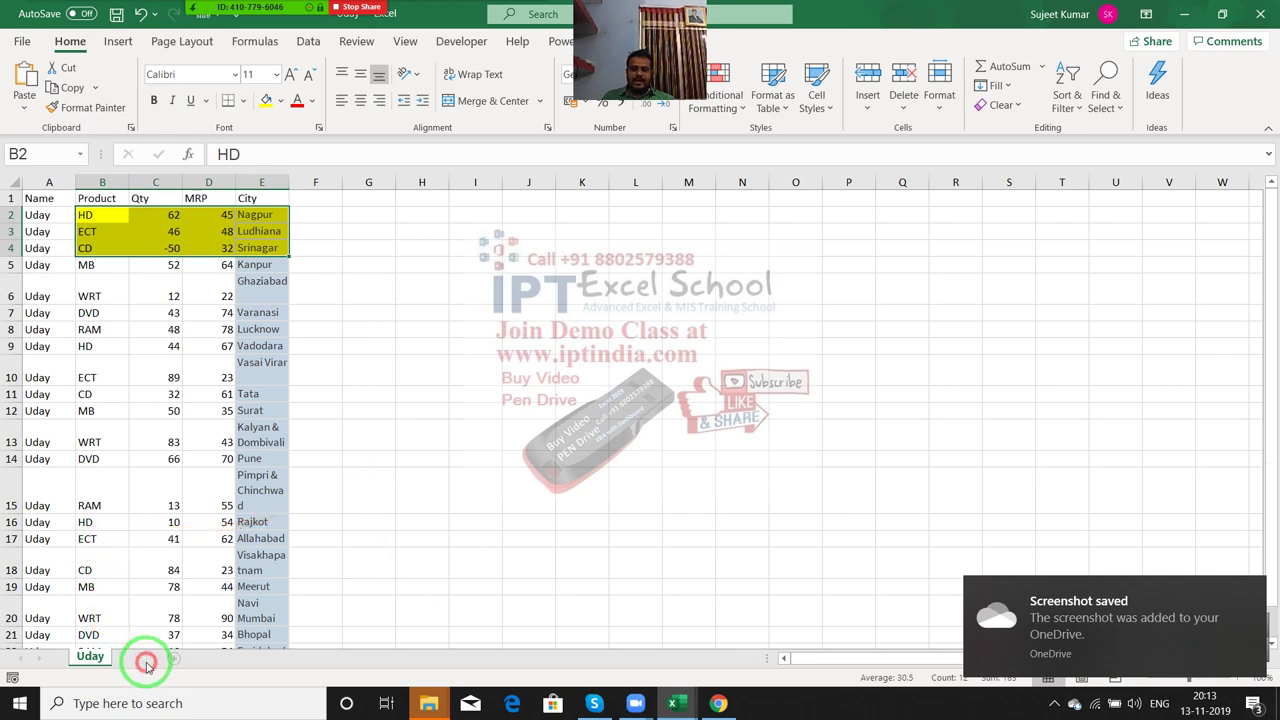
key(ctrl+v)
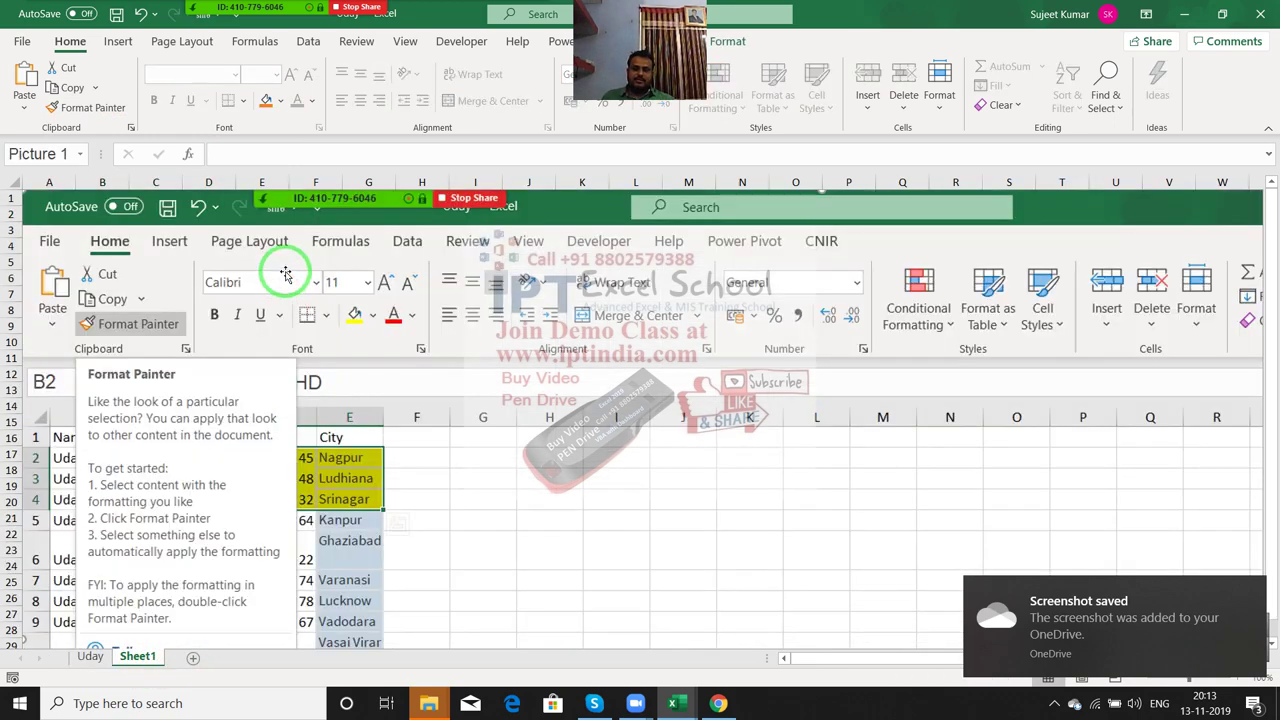
mouse_move(290, 272)
mouse_down()
mouse_move(862, 273)
mouse_move(842, 273)
mouse_up()
drag(612, 520, 617, 540)
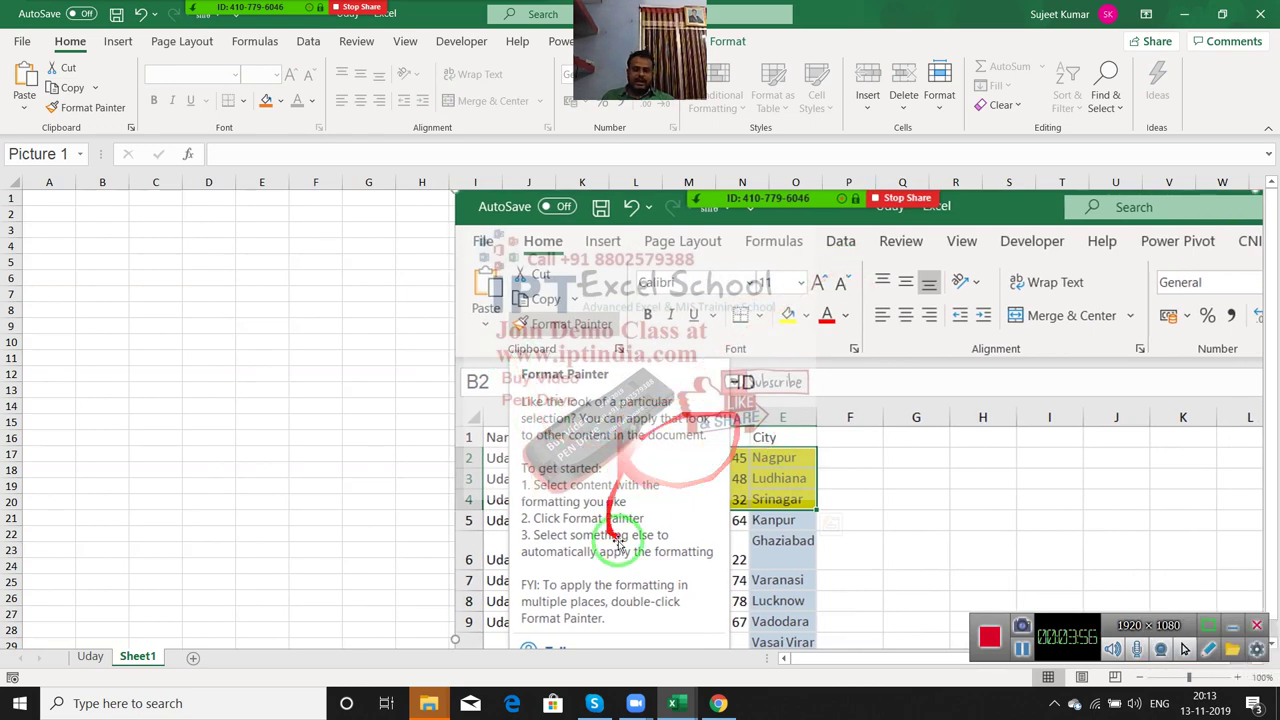
mouse_move(829, 246)
mouse_down()
mouse_move(697, 270)
mouse_move(713, 337)
mouse_up()
key(Delete)
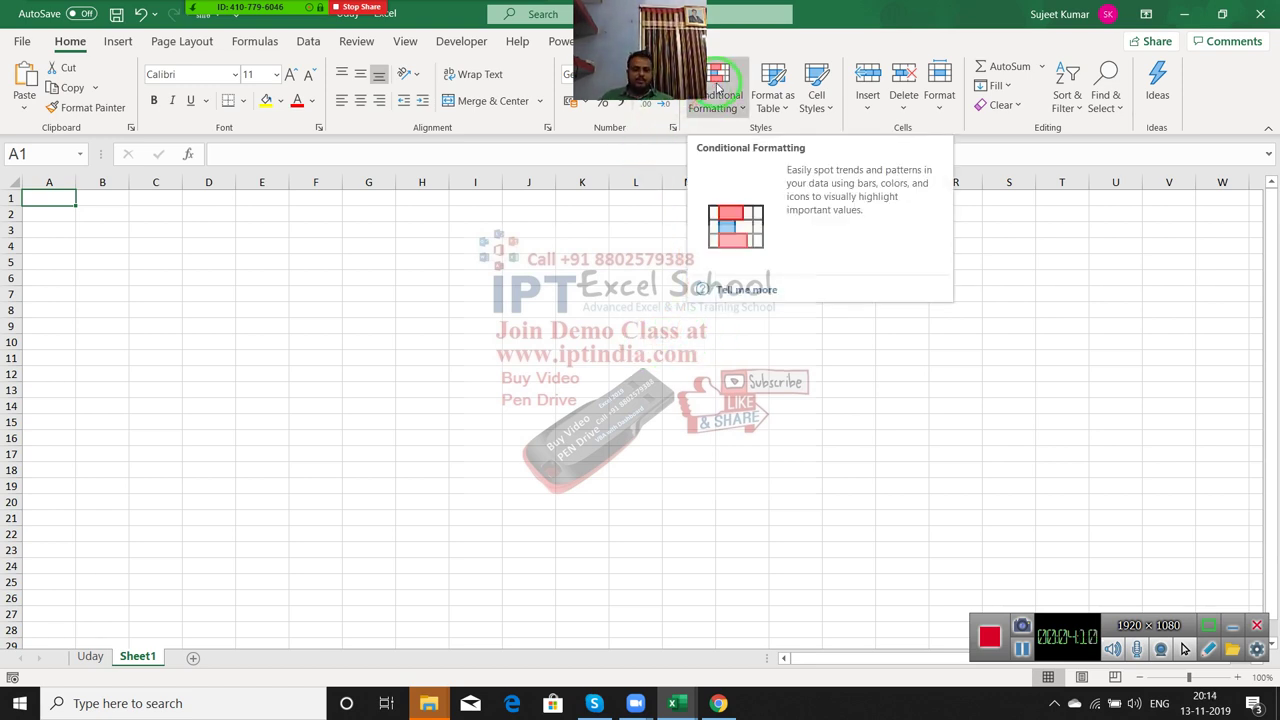
click(30, 51)
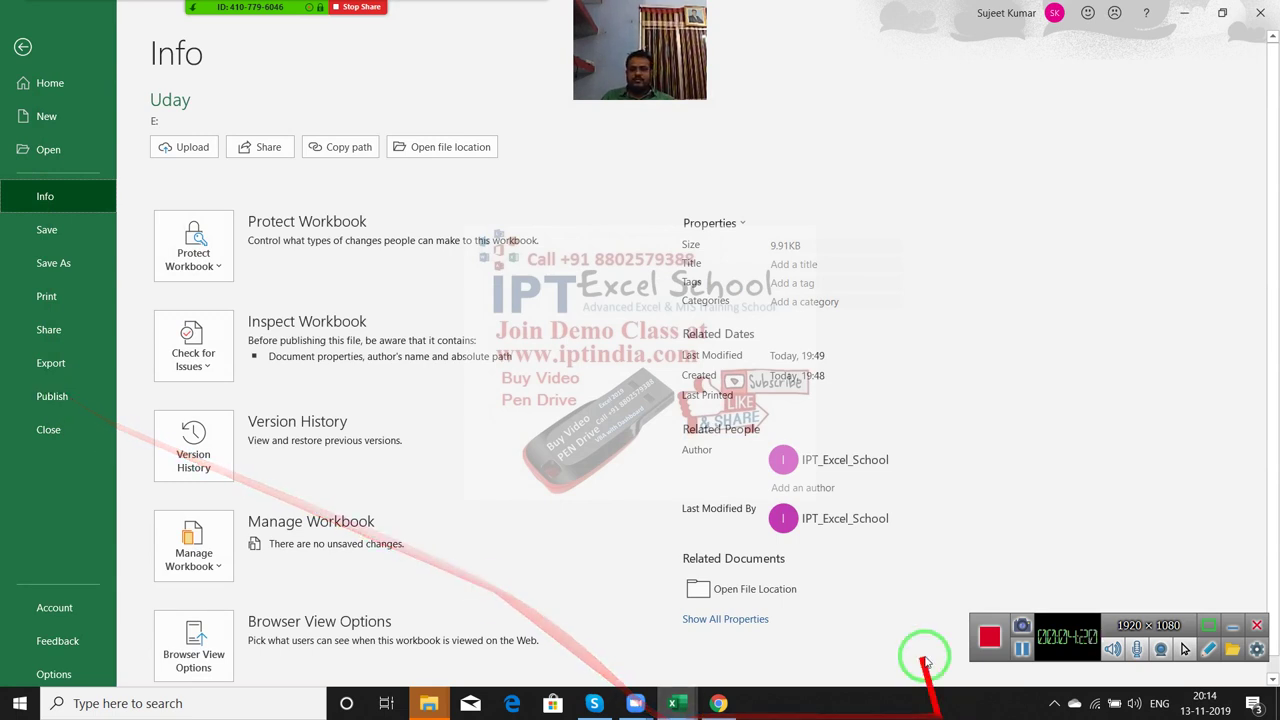
In Excel Options, set ScreenTip style to 'Don't show ScreenTips'
mouse_move(635, 703)
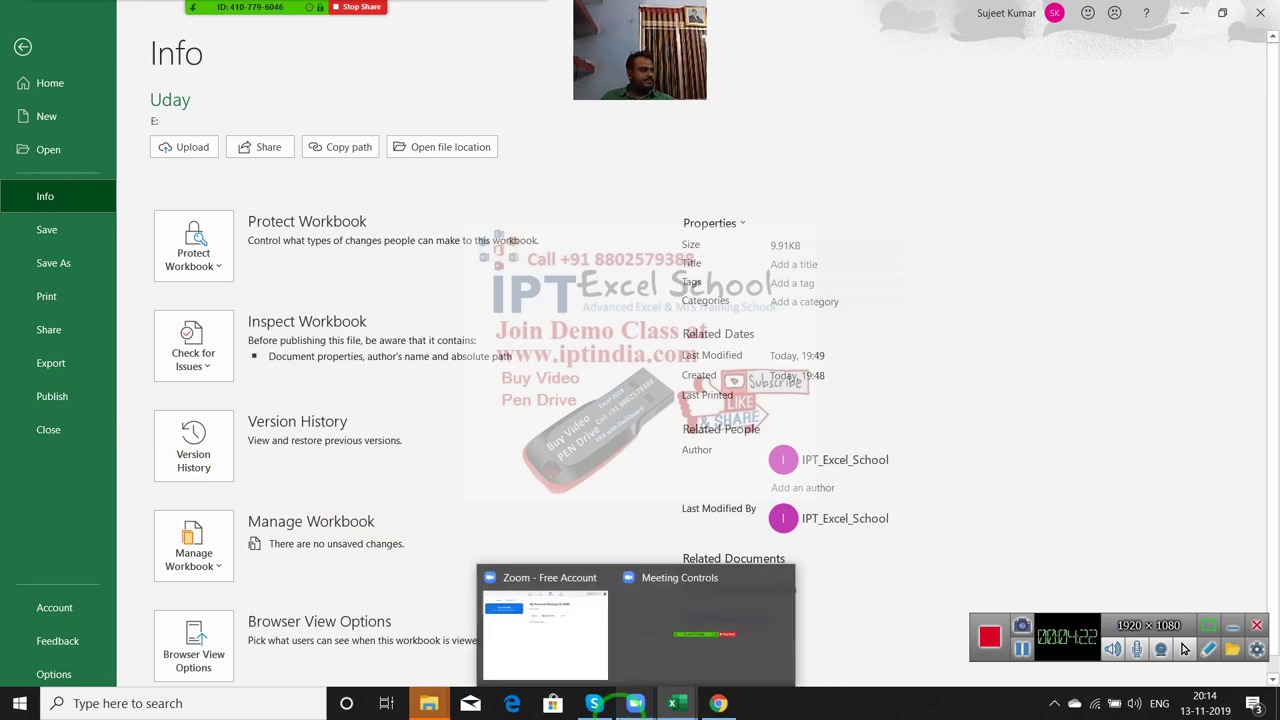
click(52, 672)
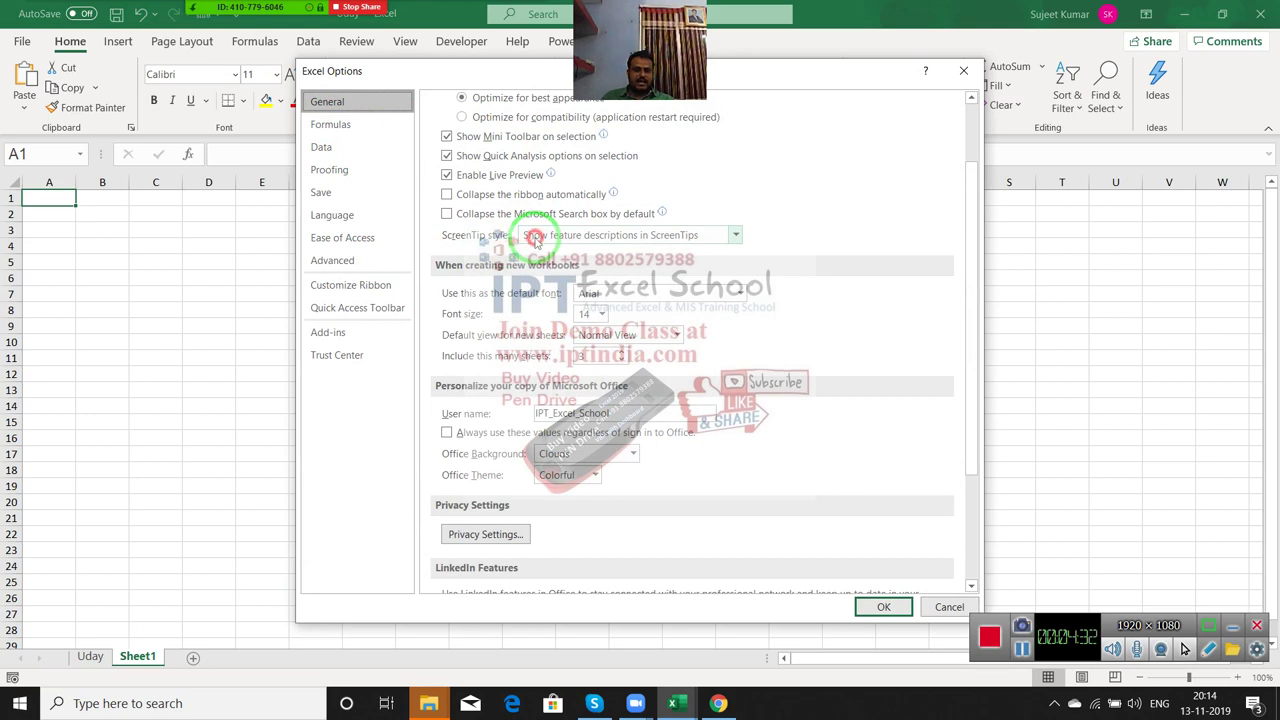
click(532, 238)
click(540, 288)
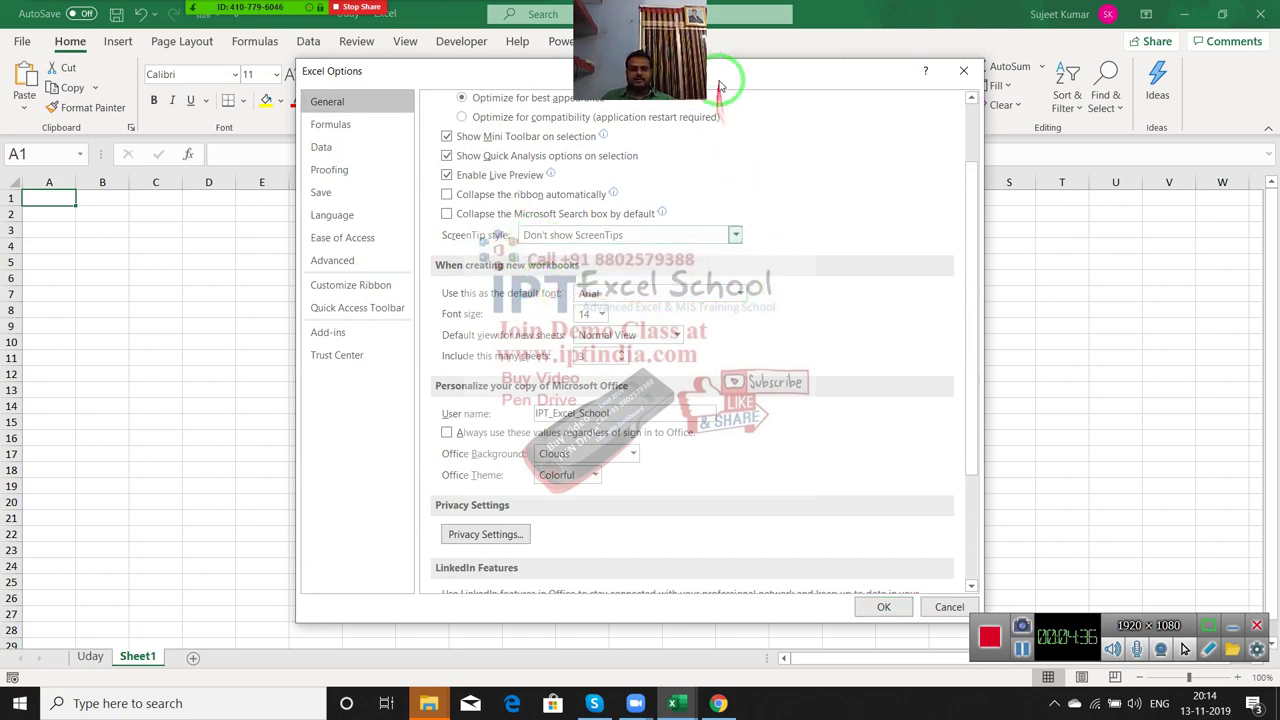
drag(723, 76, 914, 78)
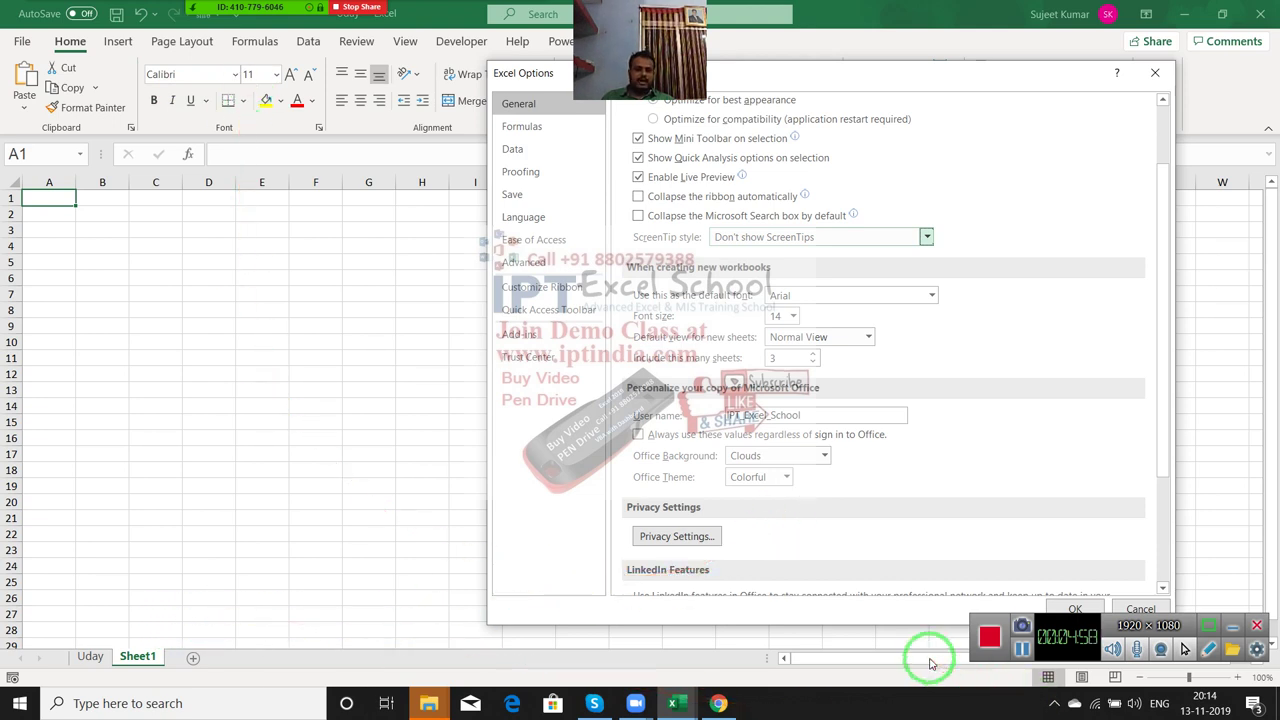
drag(891, 76, 669, 40)
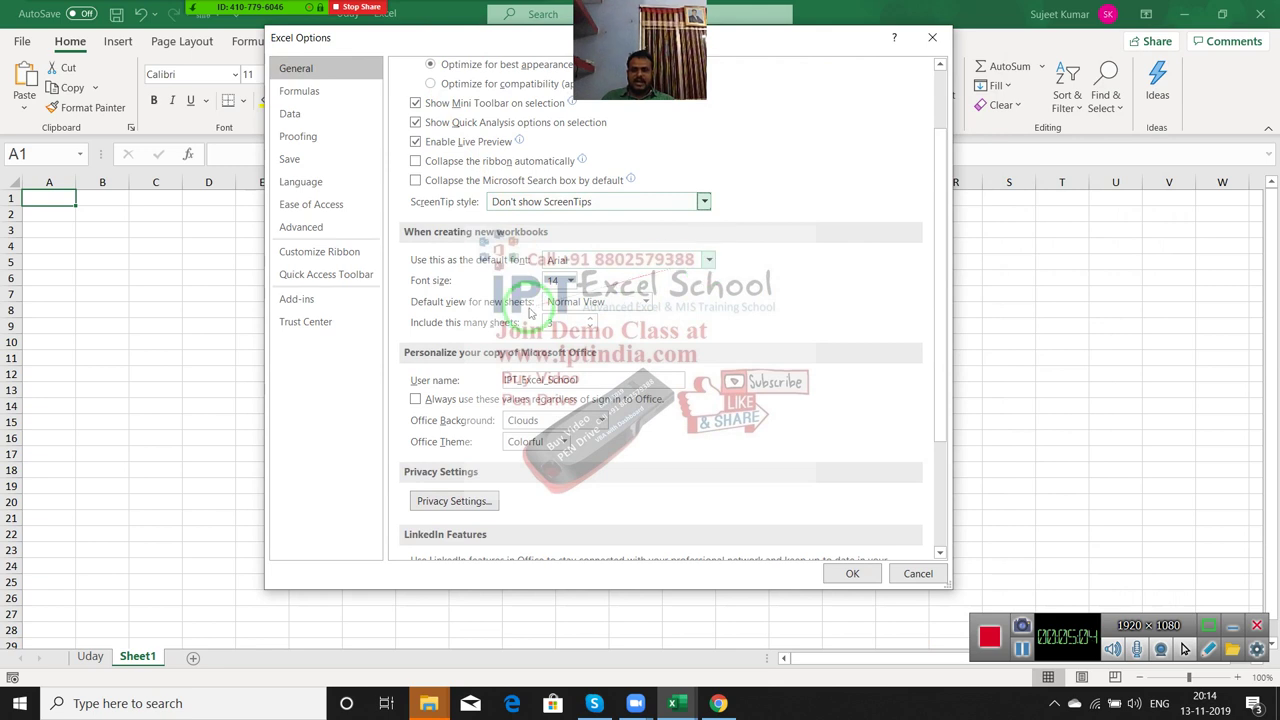
Keep Arial size 14 as the new-workbook default font, select the User name, and show the desktop
click(577, 266)
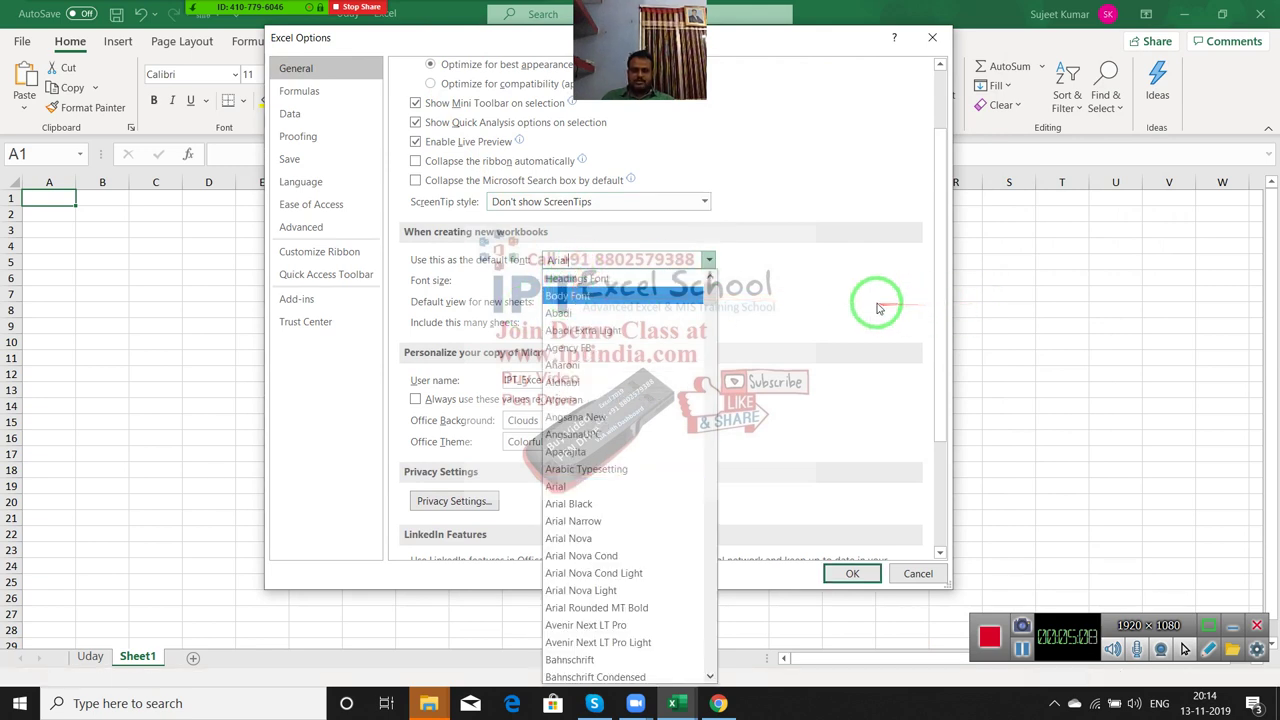
click(880, 302)
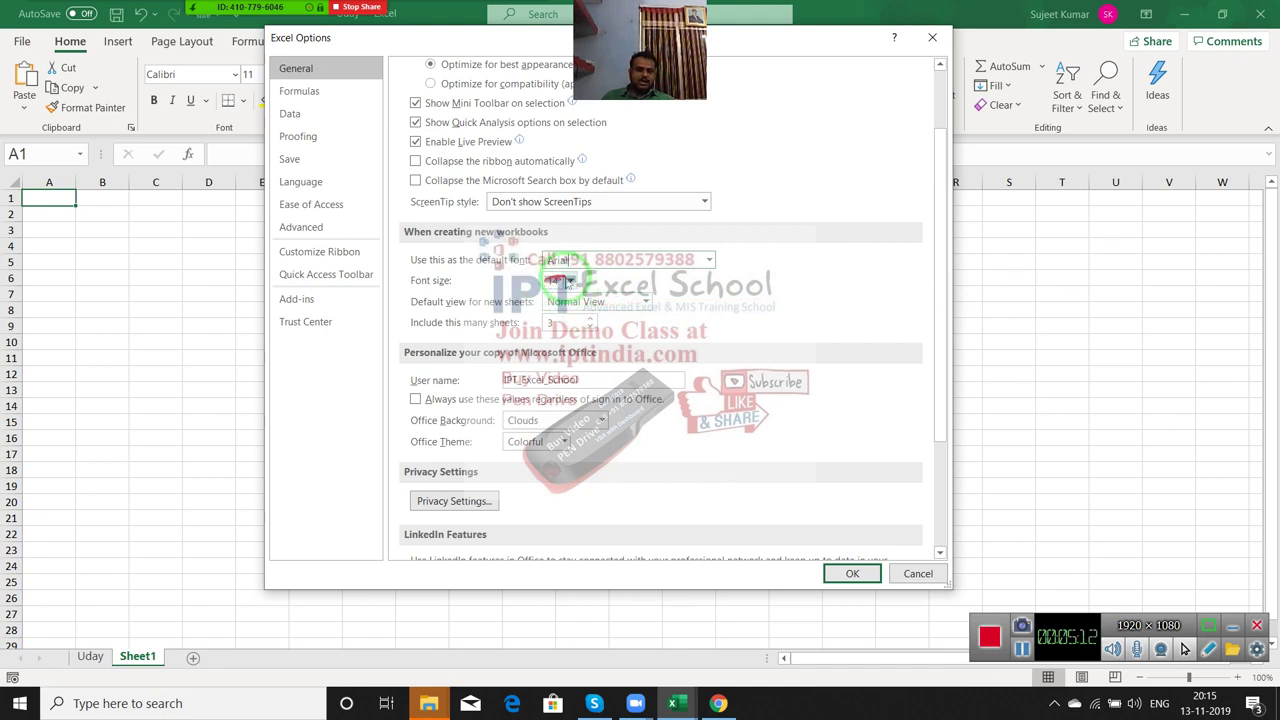
click(558, 281)
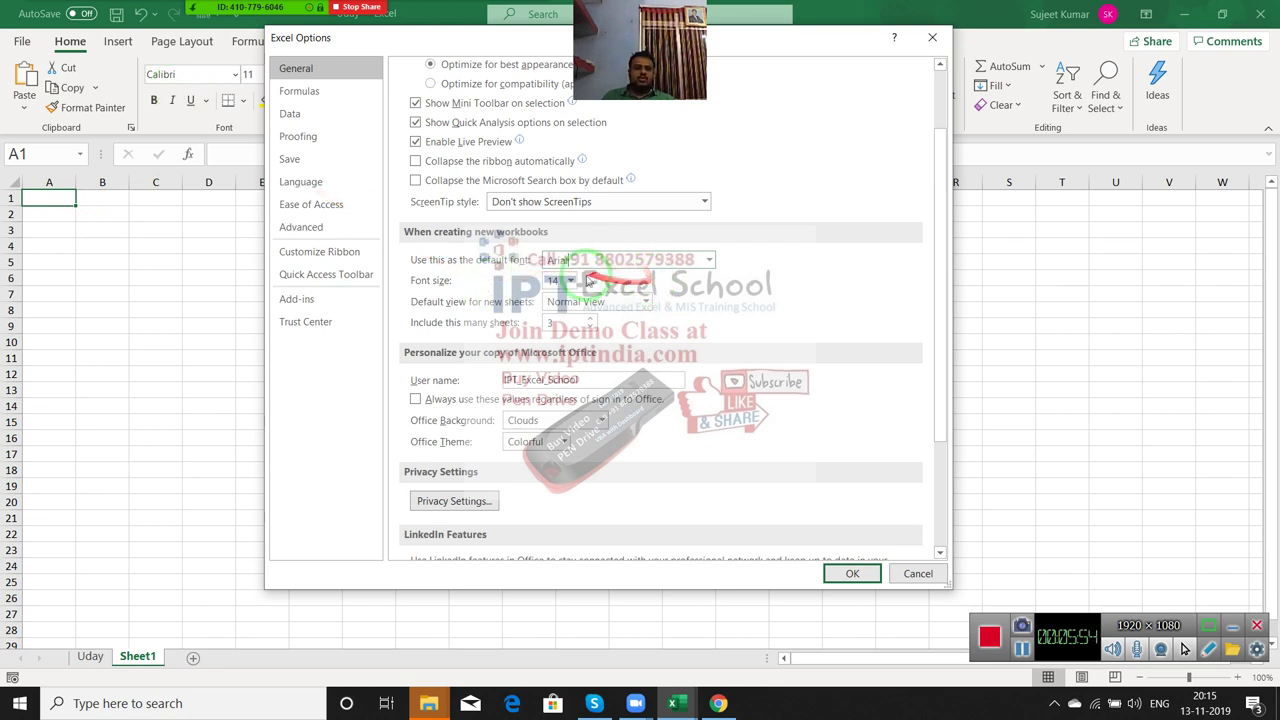
click(708, 260)
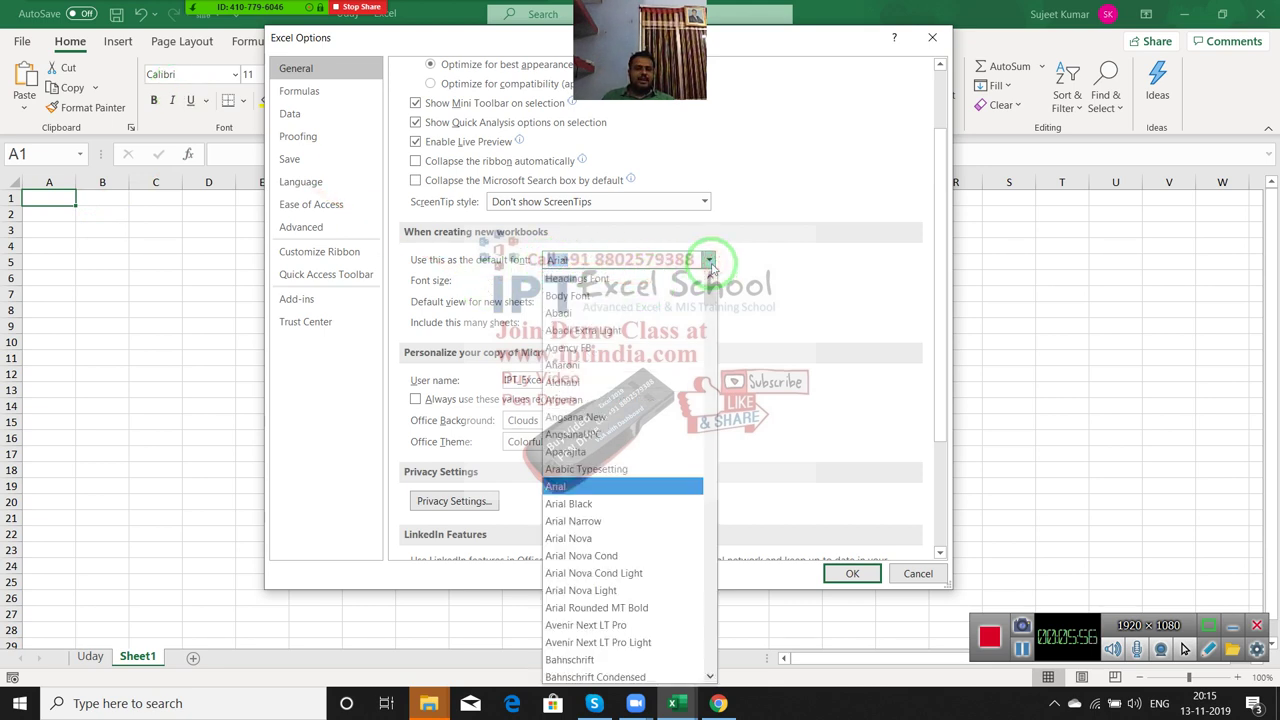
click(633, 487)
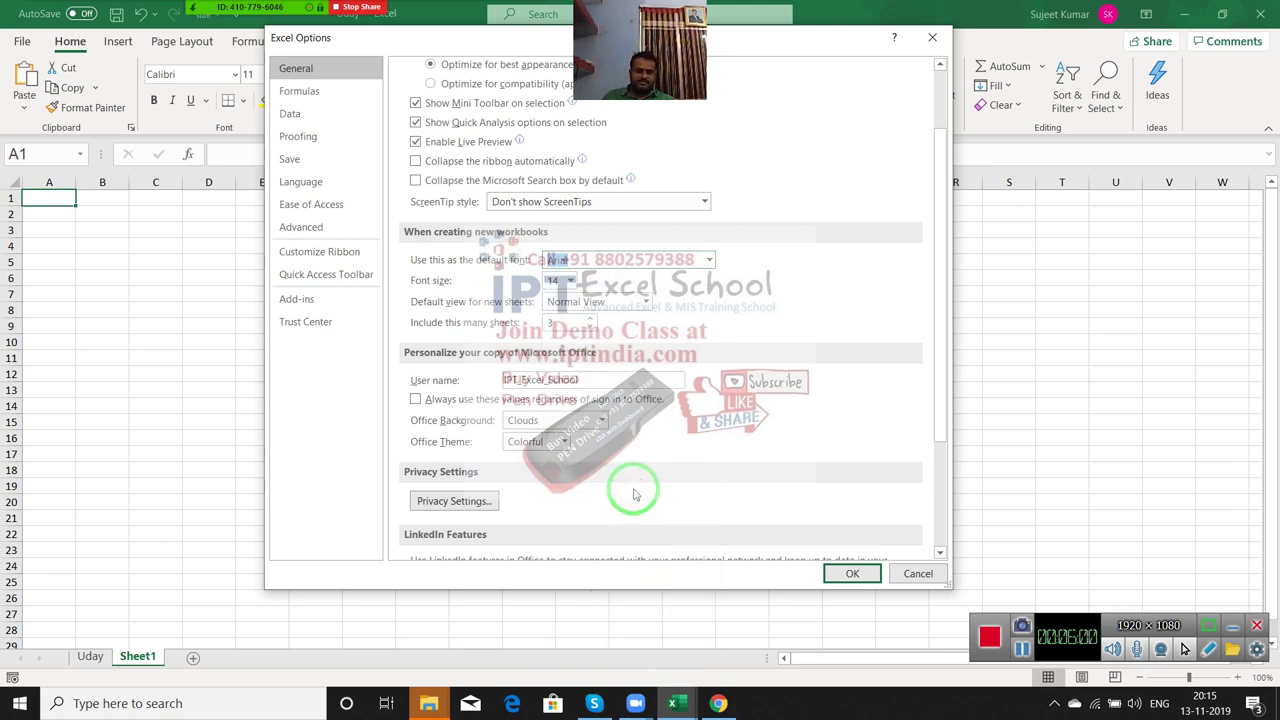
drag(585, 378, 523, 368)
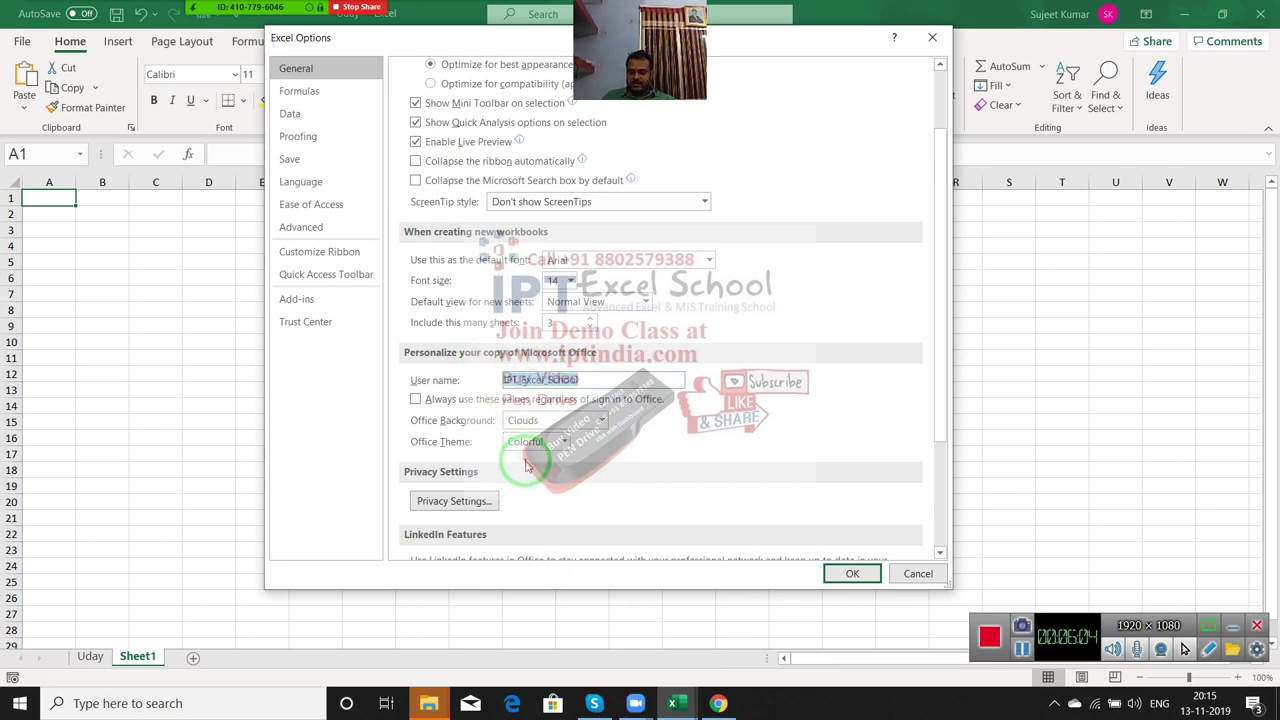
key(super+d)
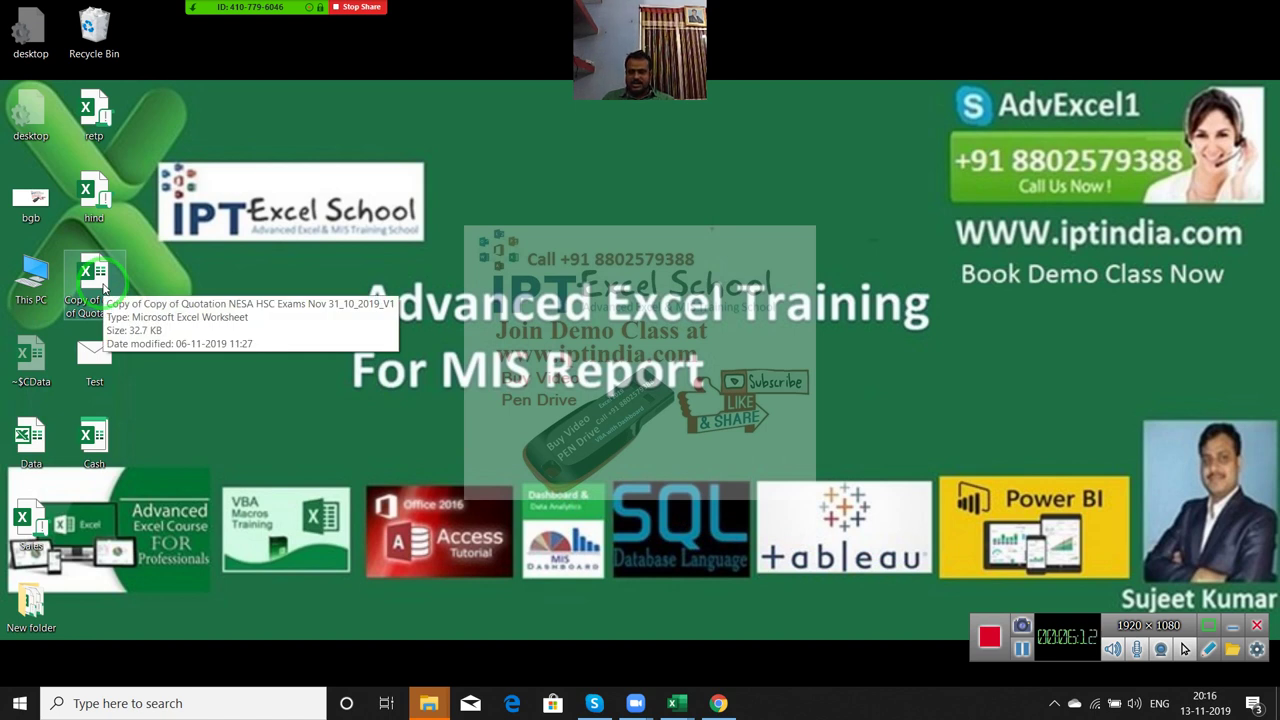
View the Cash template's Details properties showing author and last-saved-by, then close them
right_click(66, 466)
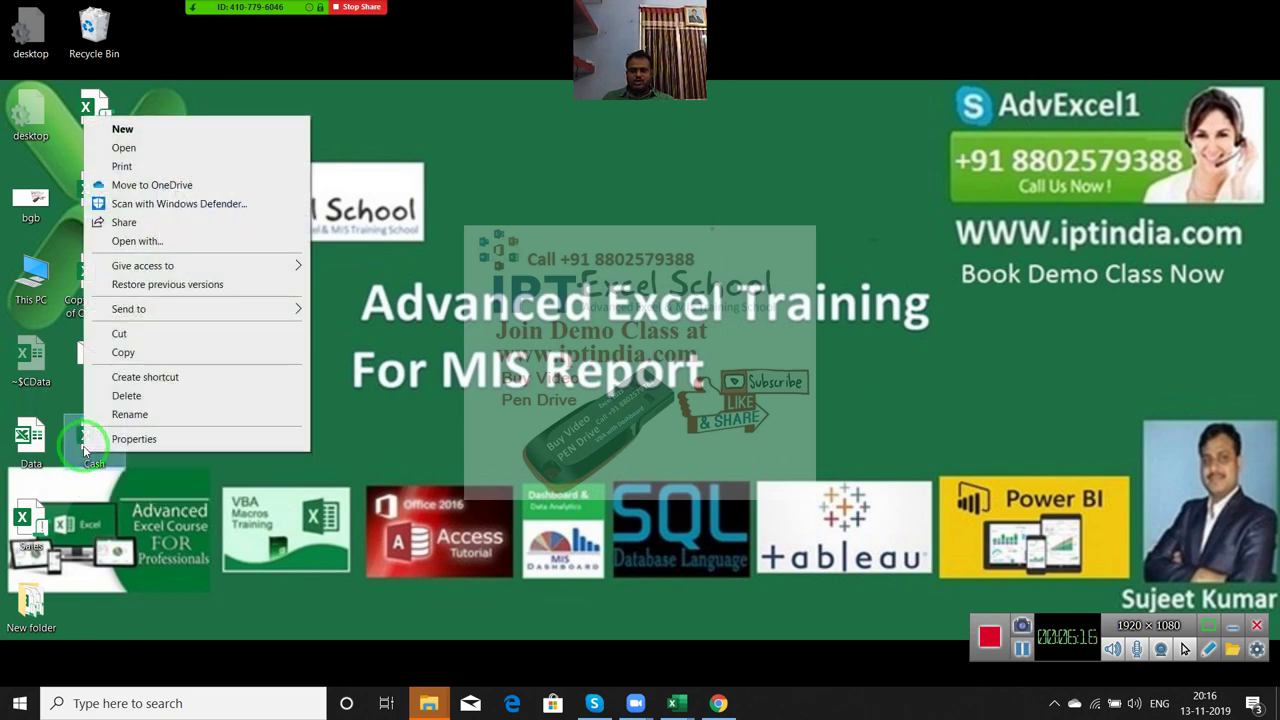
click(123, 438)
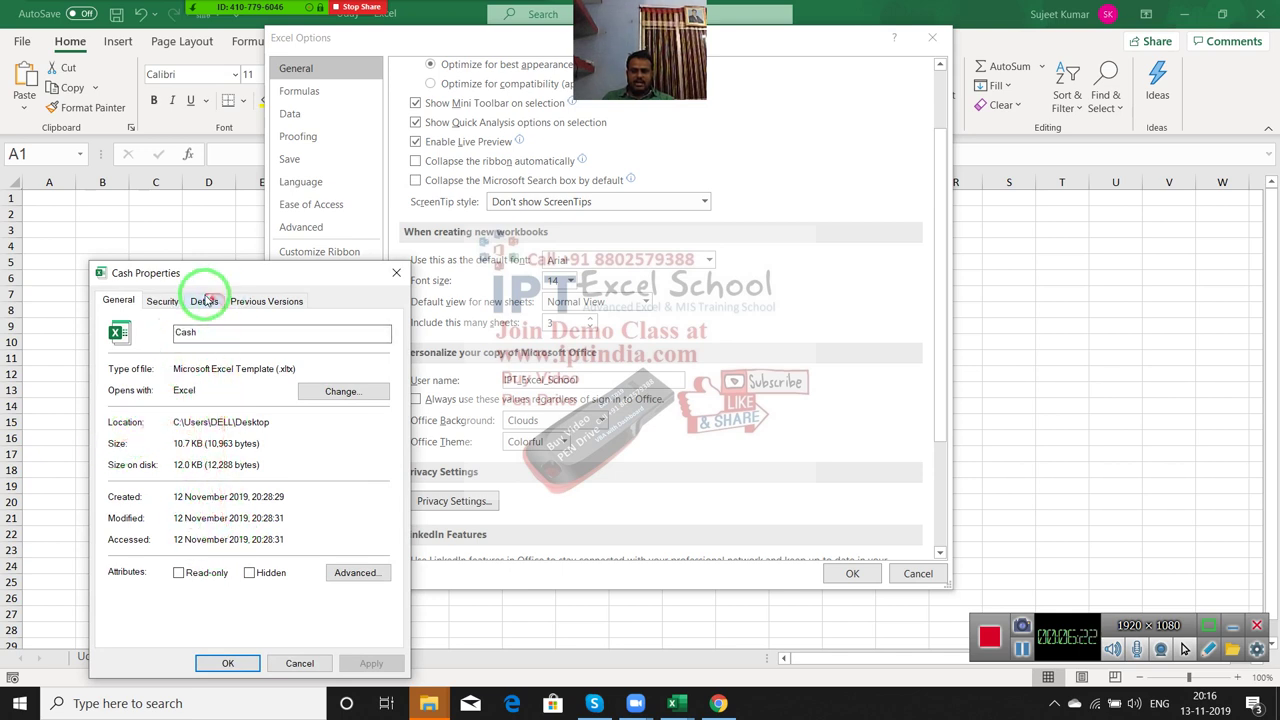
click(205, 301)
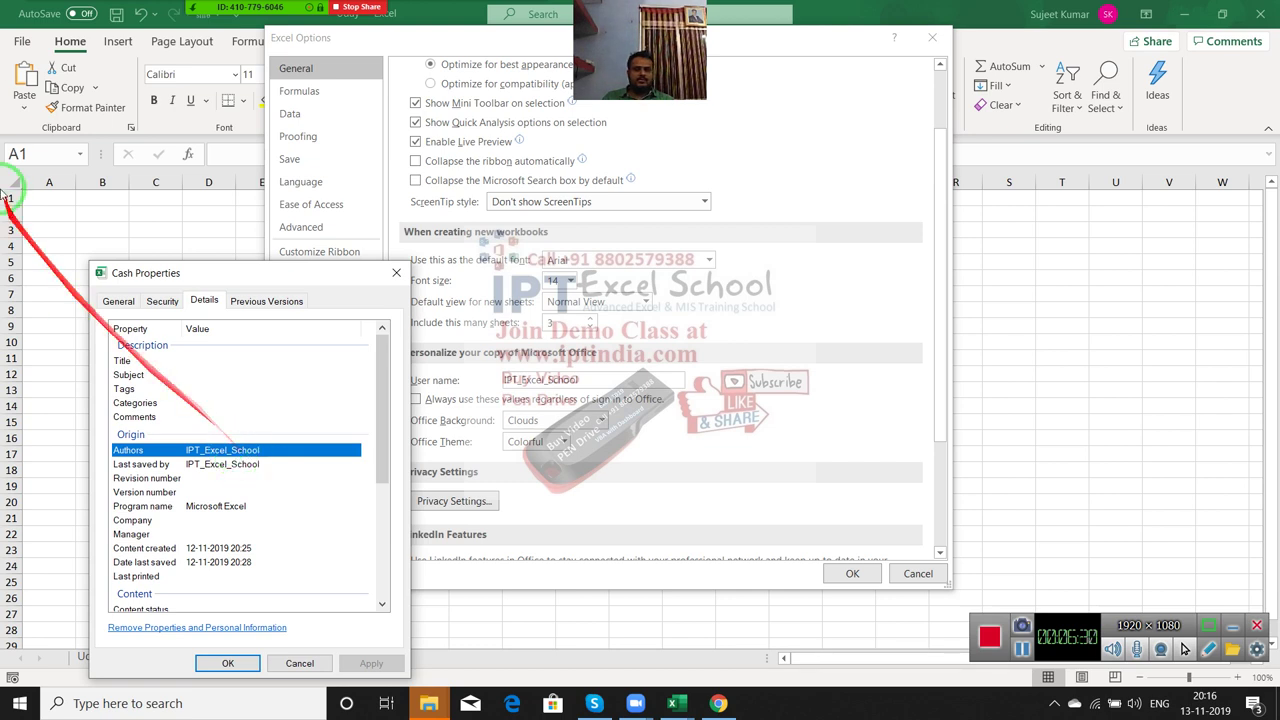
click(87, 8)
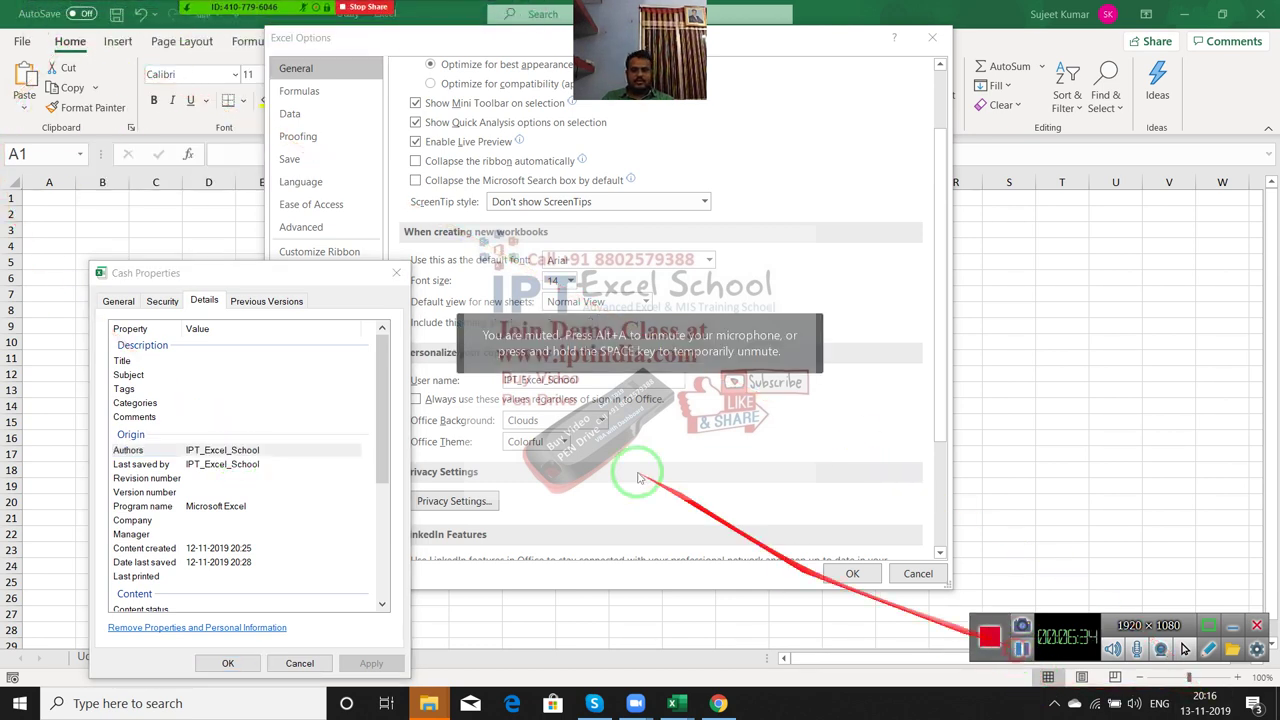
click(46, 8)
click(46, 8)
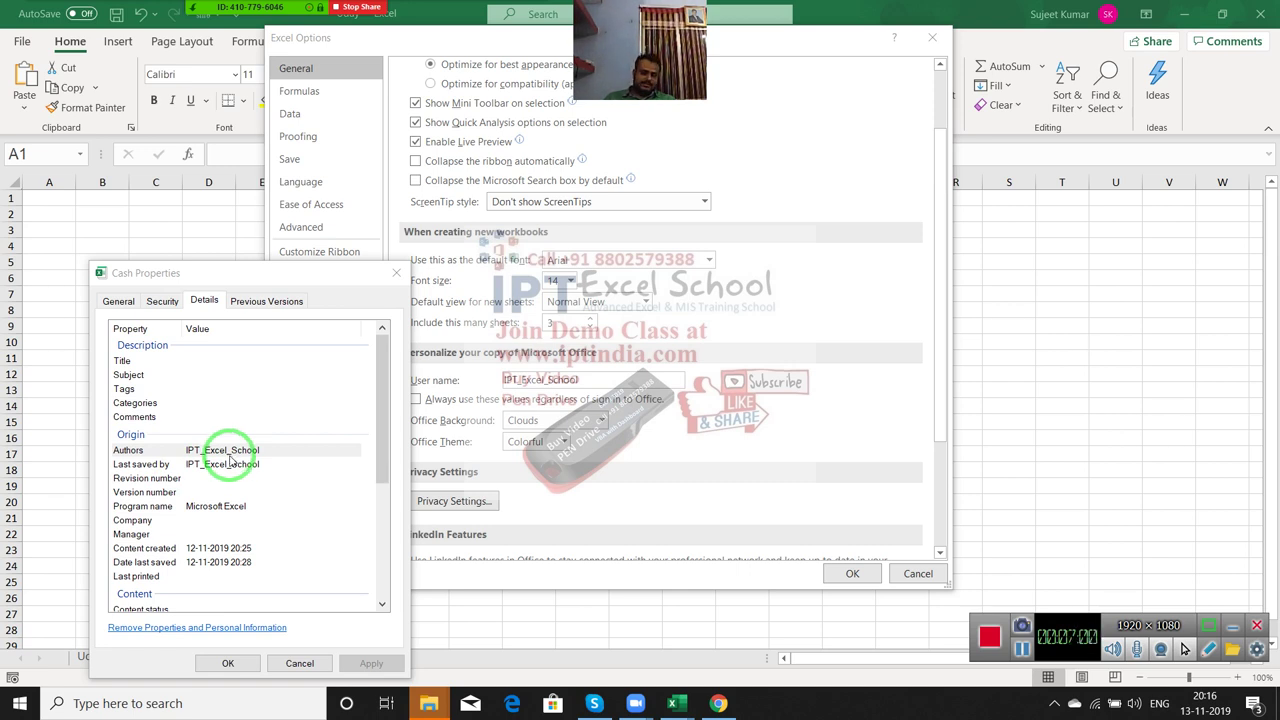
click(396, 272)
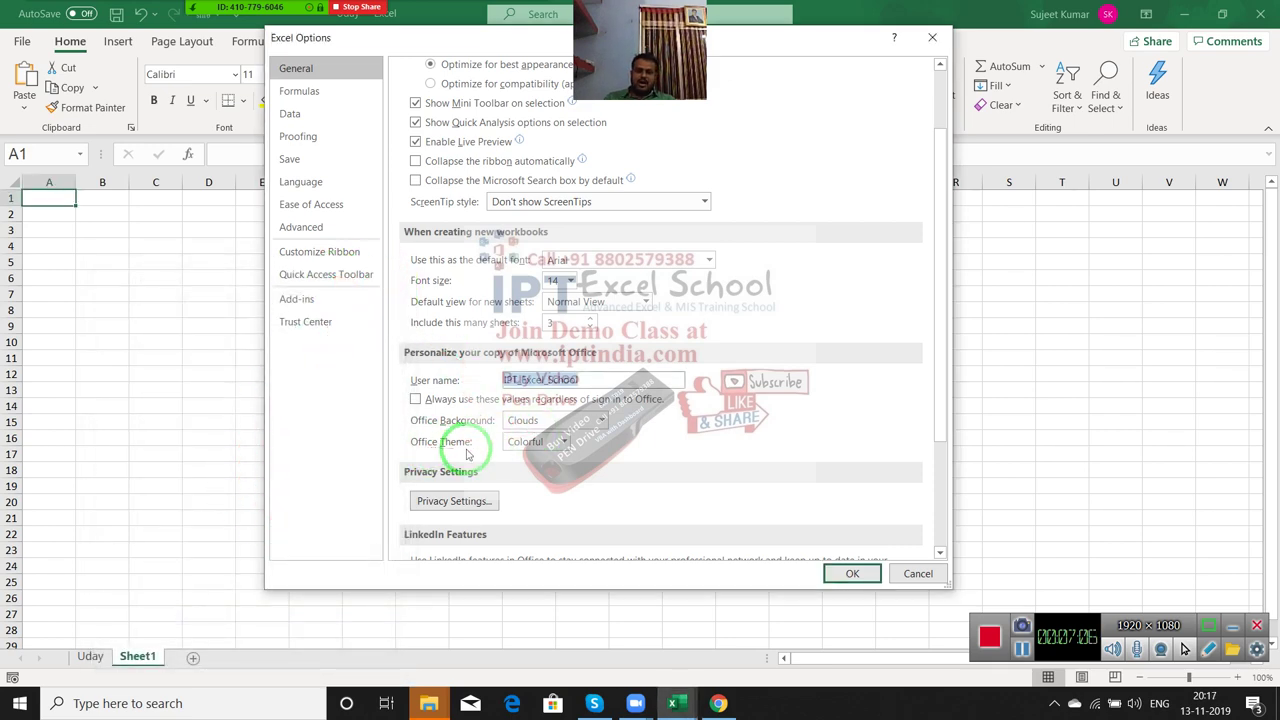
Set the Office theme to Dark Gray and apply it
click(528, 443)
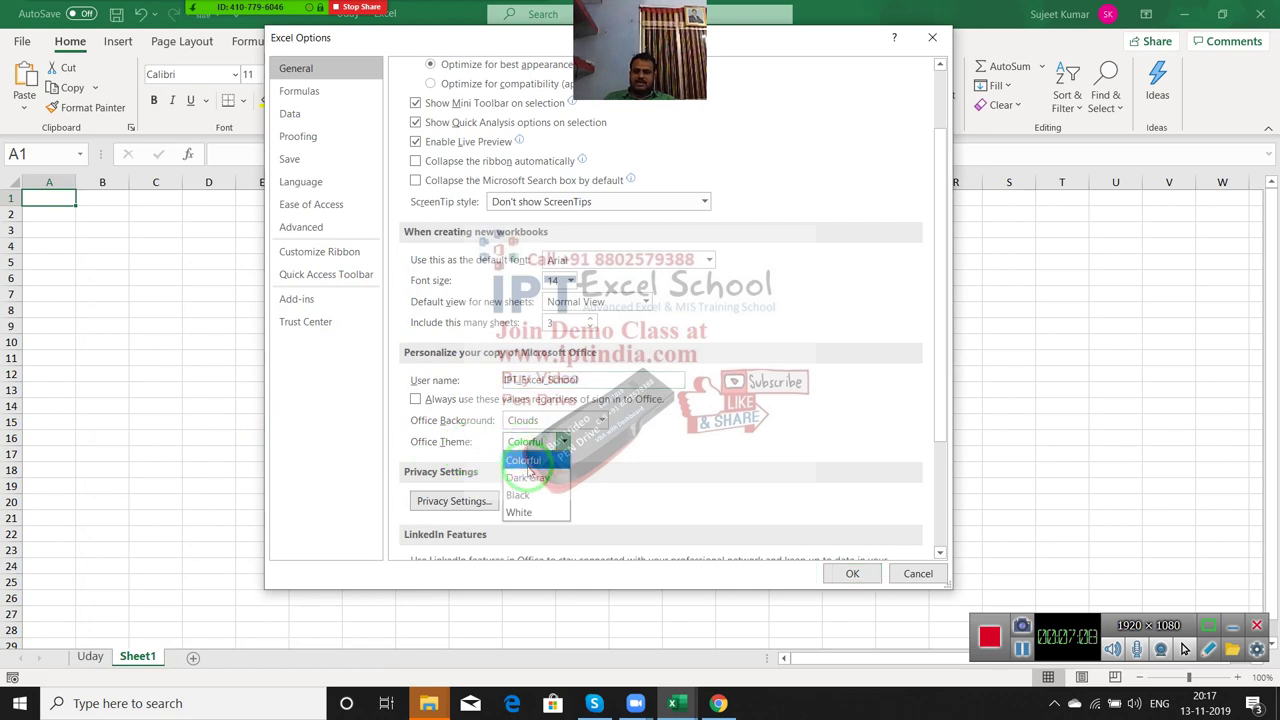
click(528, 479)
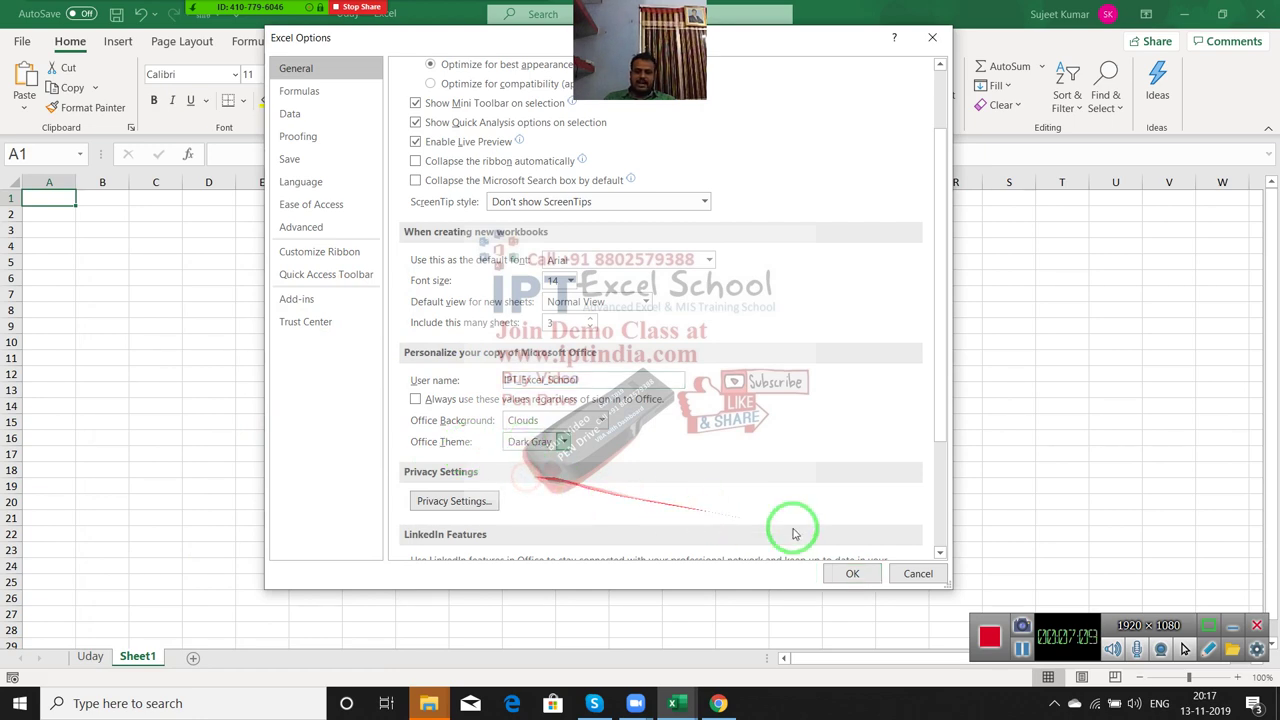
click(852, 574)
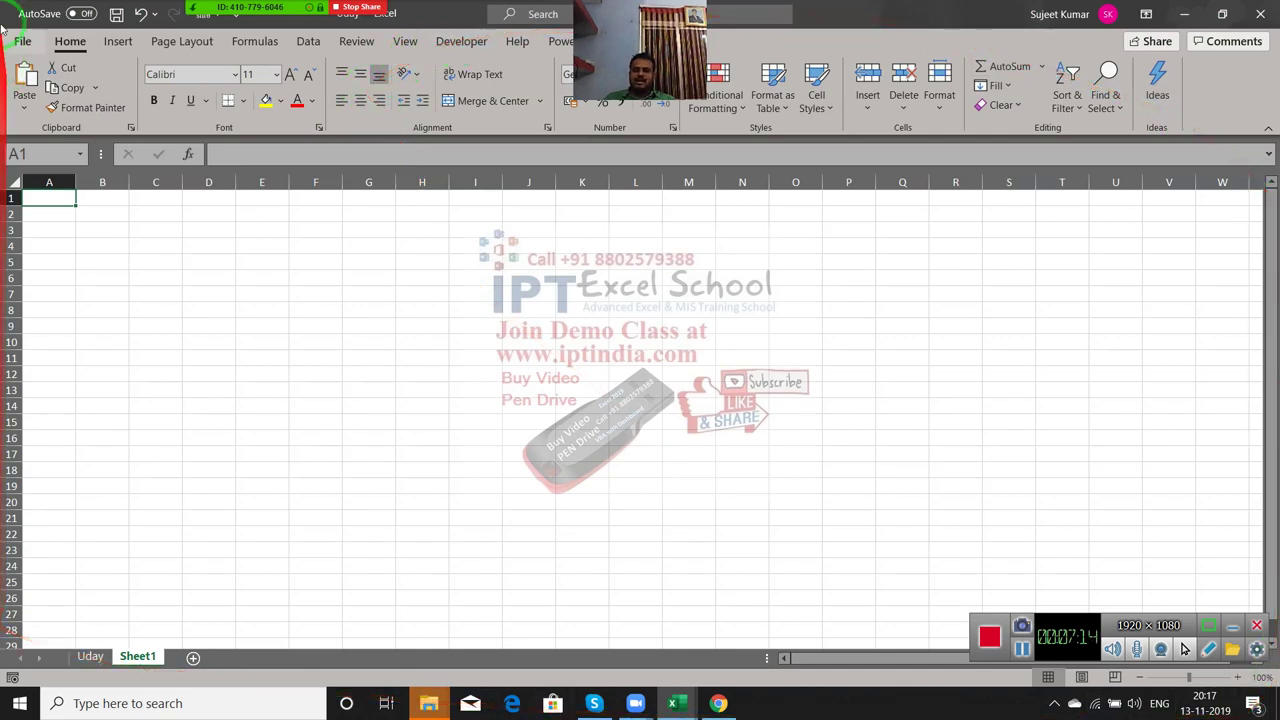
Reopen Excel Options, switch the Office theme to Colorful, and apply it
click(18, 42)
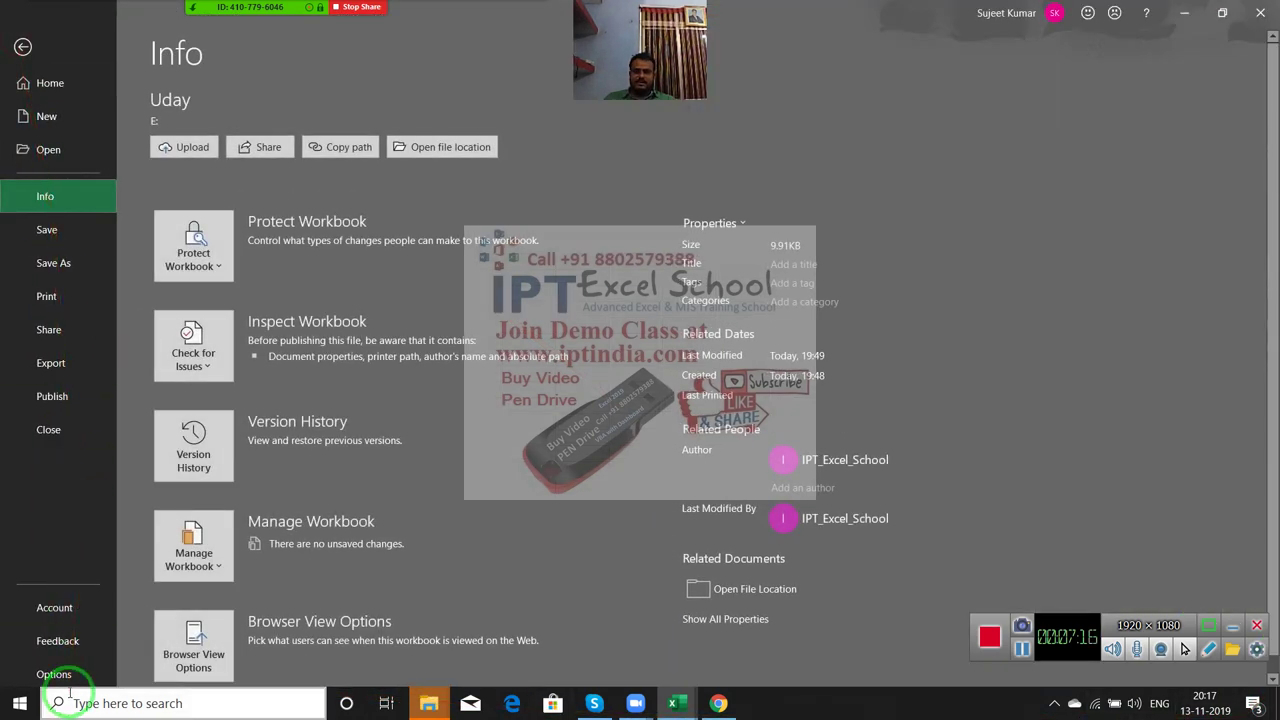
click(68, 679)
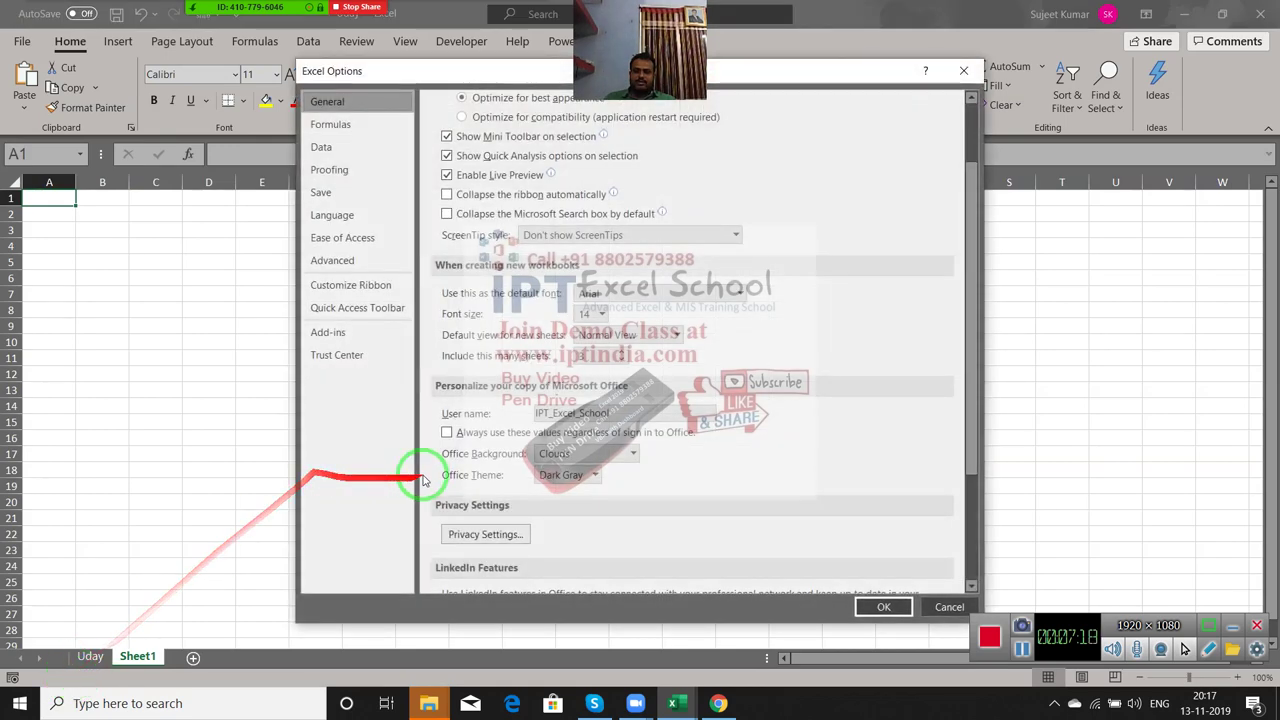
click(552, 478)
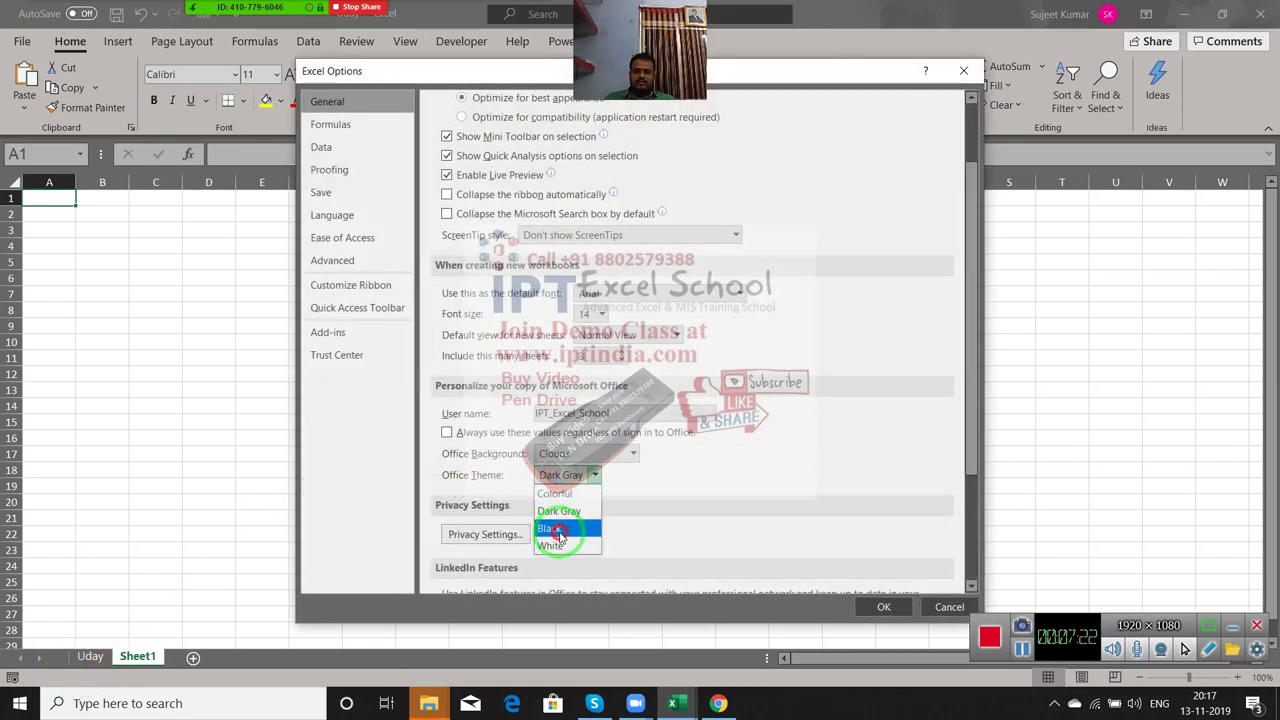
click(555, 494)
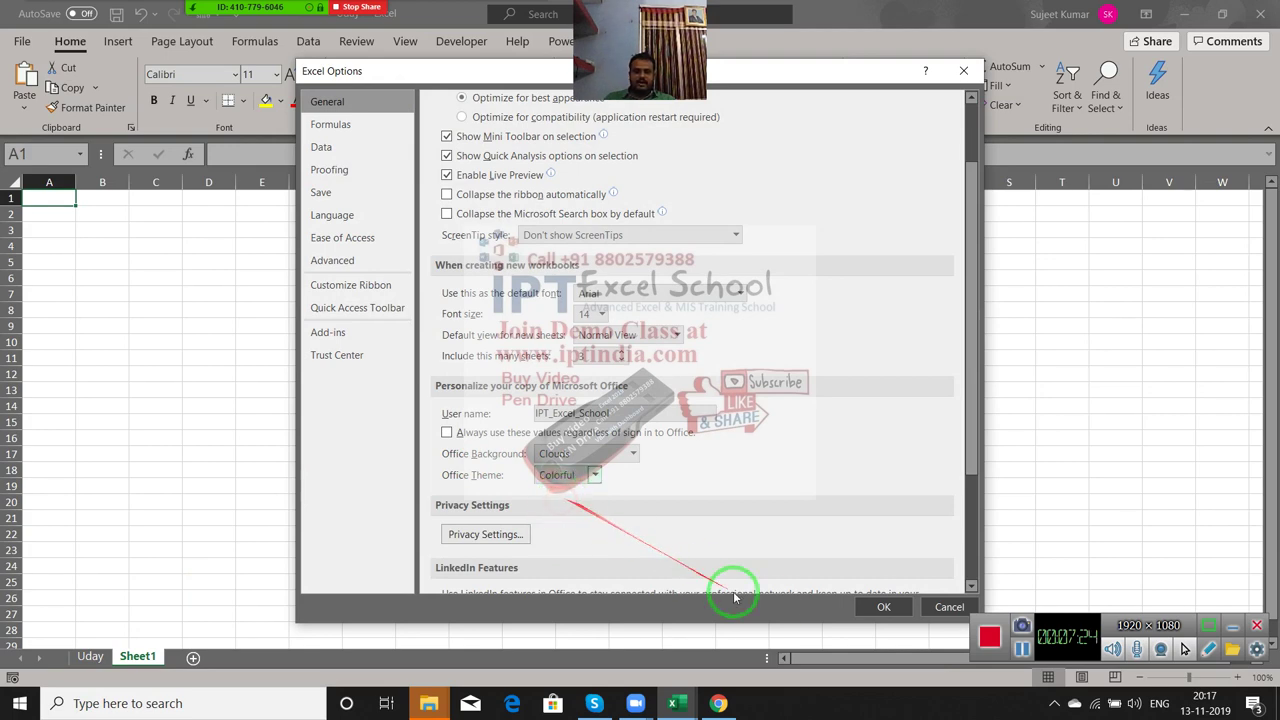
click(885, 607)
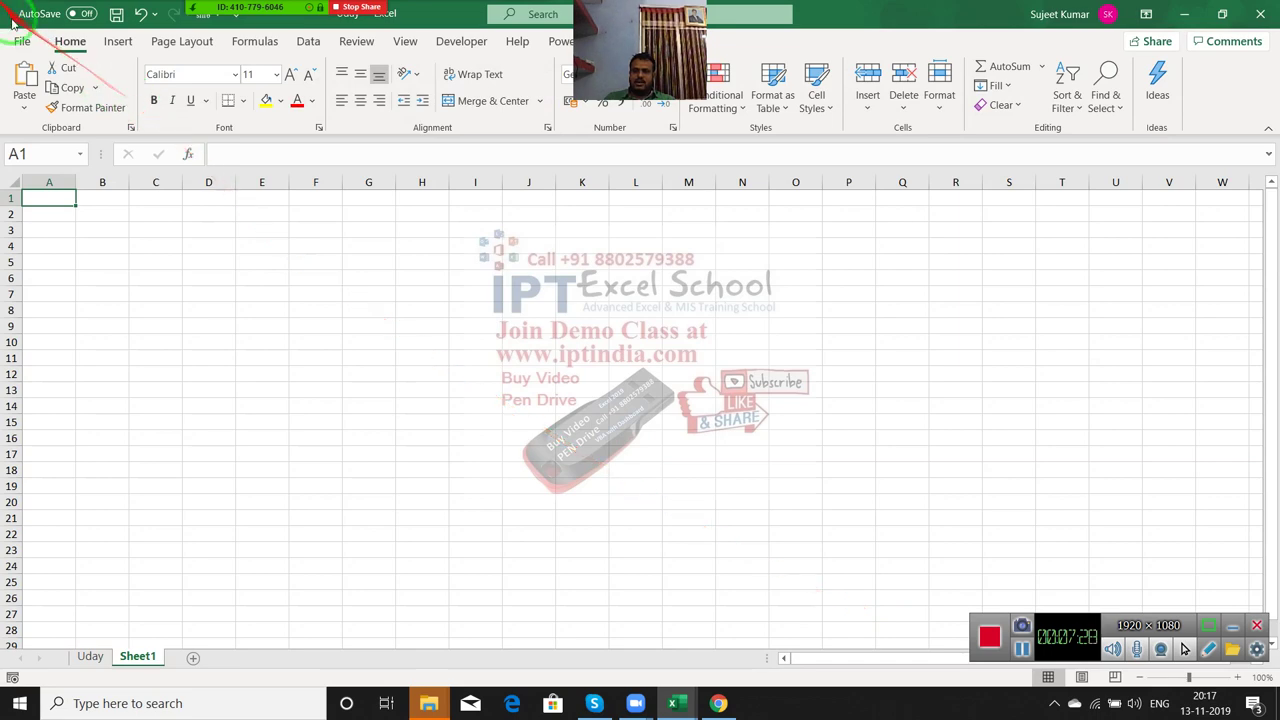
click(21, 41)
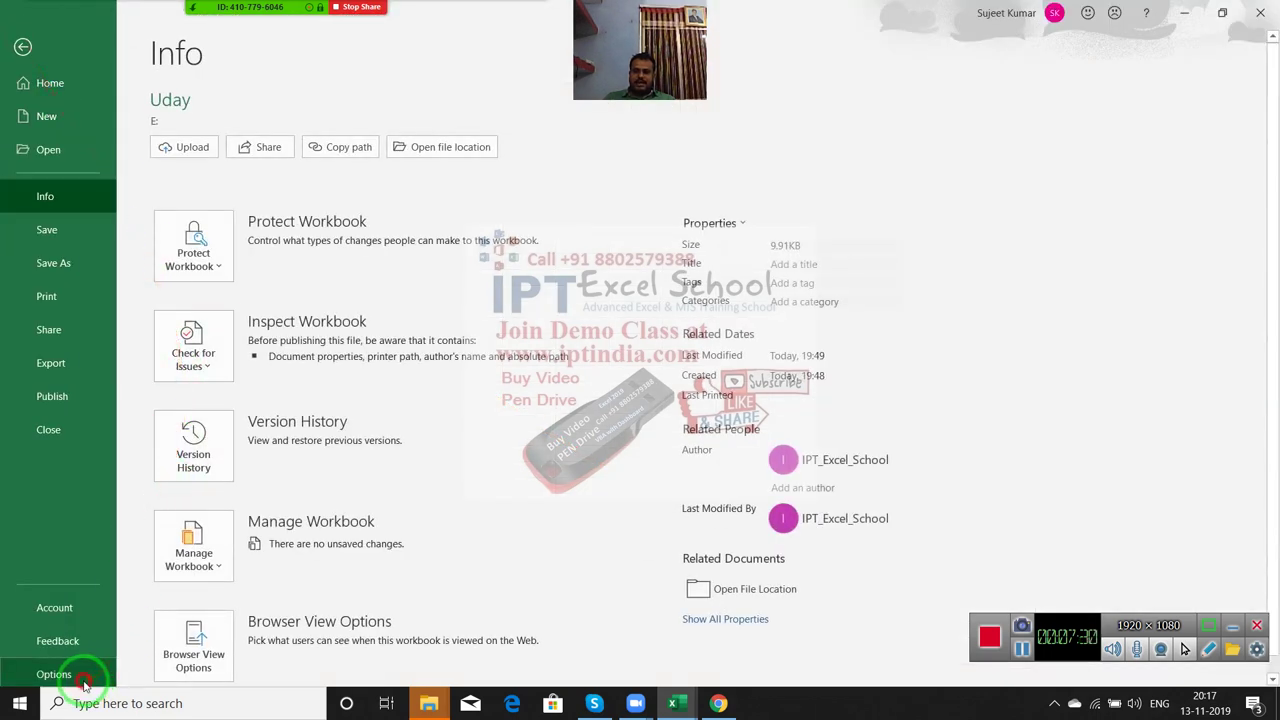
Open Excel Options at the Formulas category to reach the R1C1 reference style setting
click(84, 684)
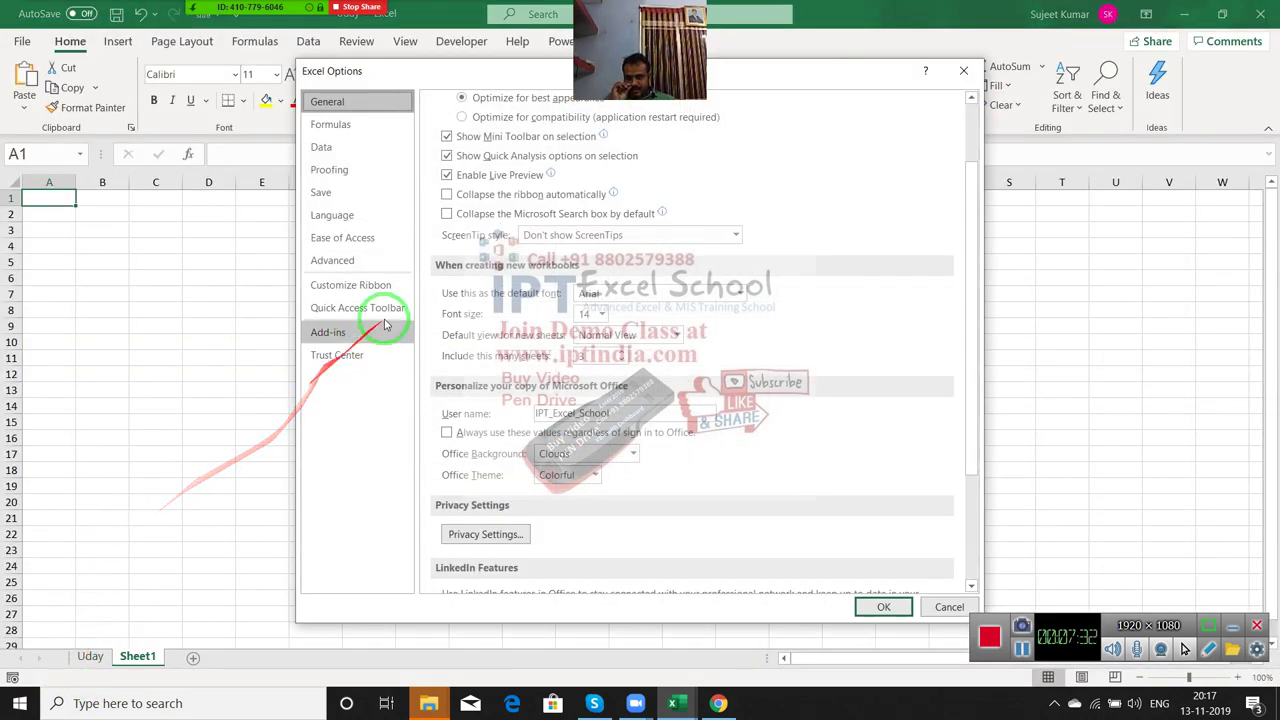
scroll(607, 215, up, 2)
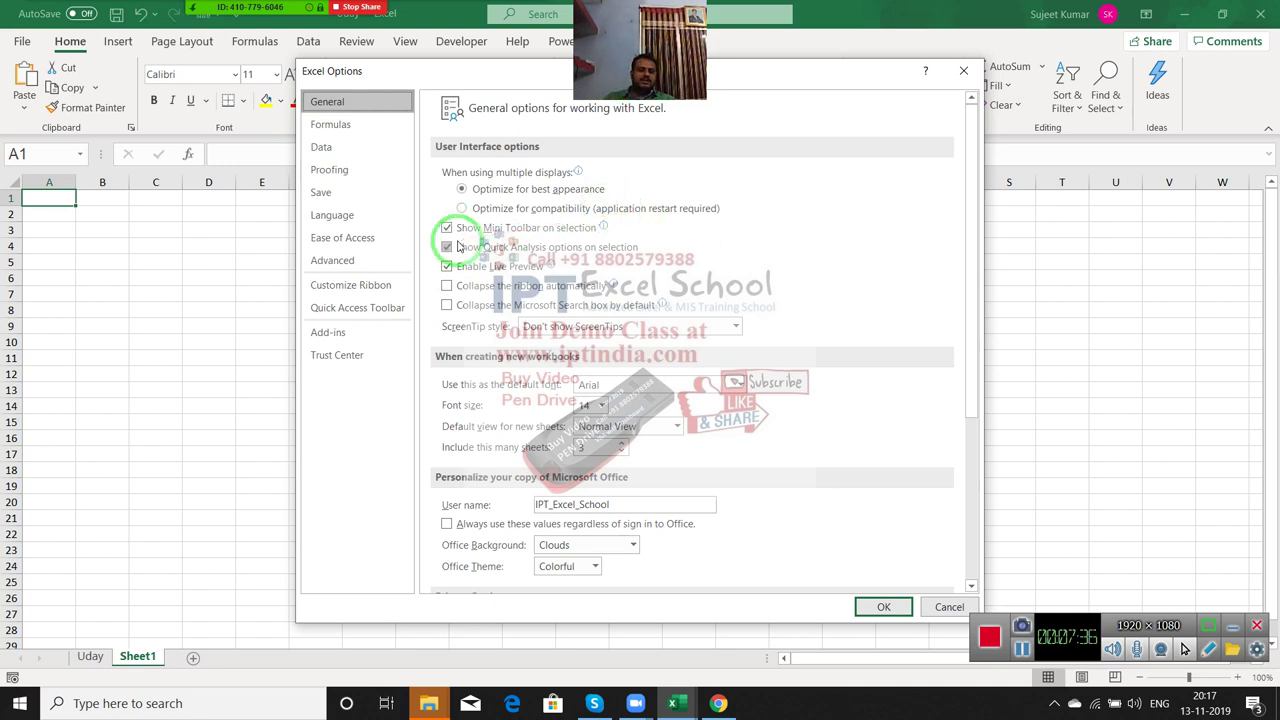
mouse_move(524, 272)
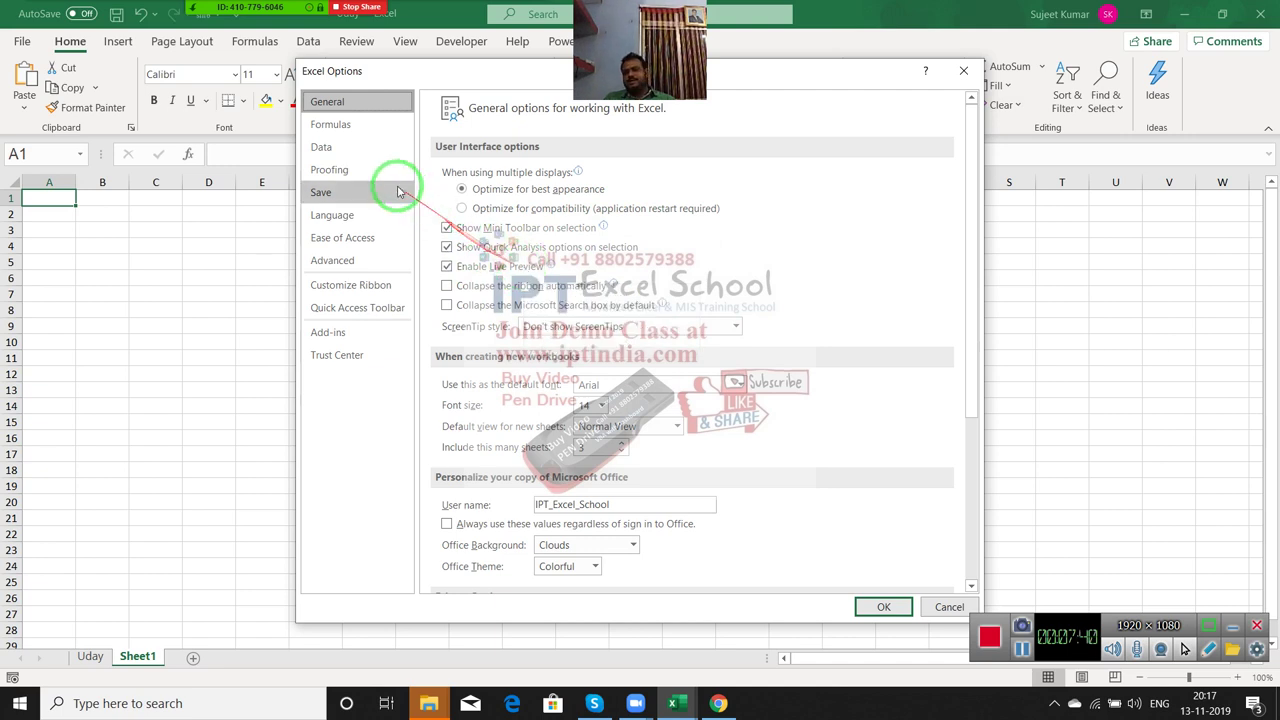
click(331, 126)
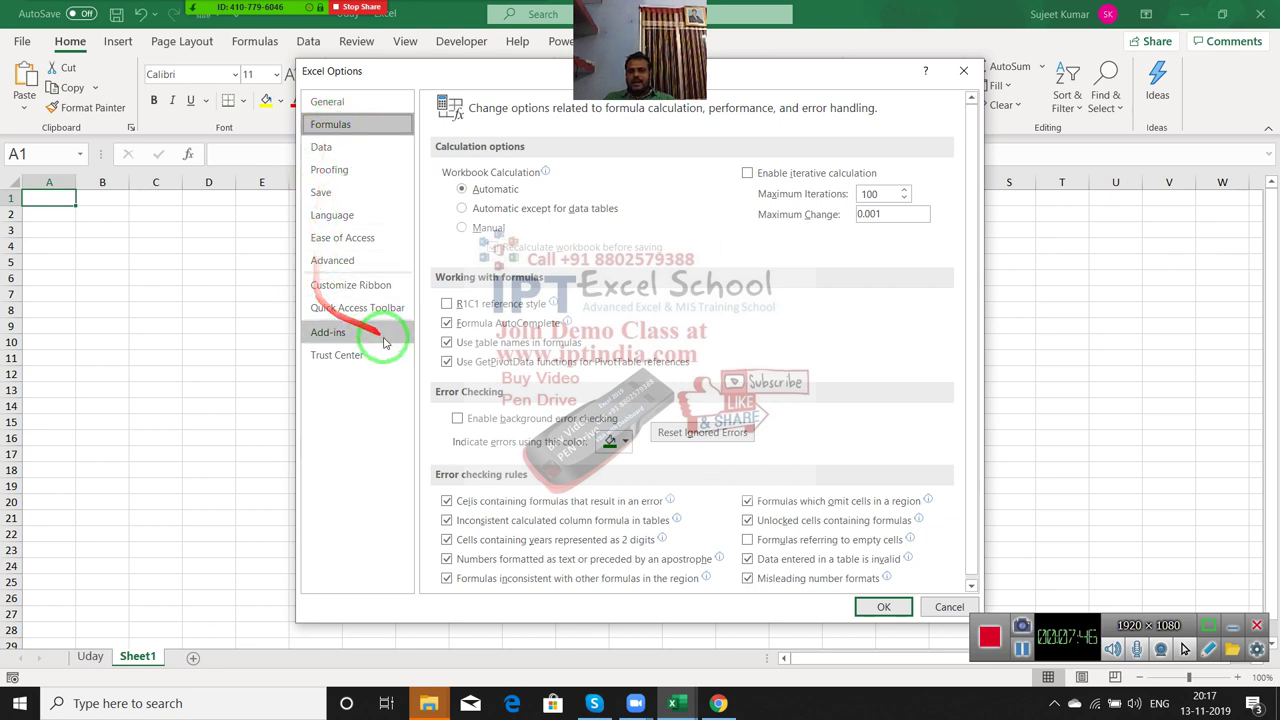
mouse_move(446, 311)
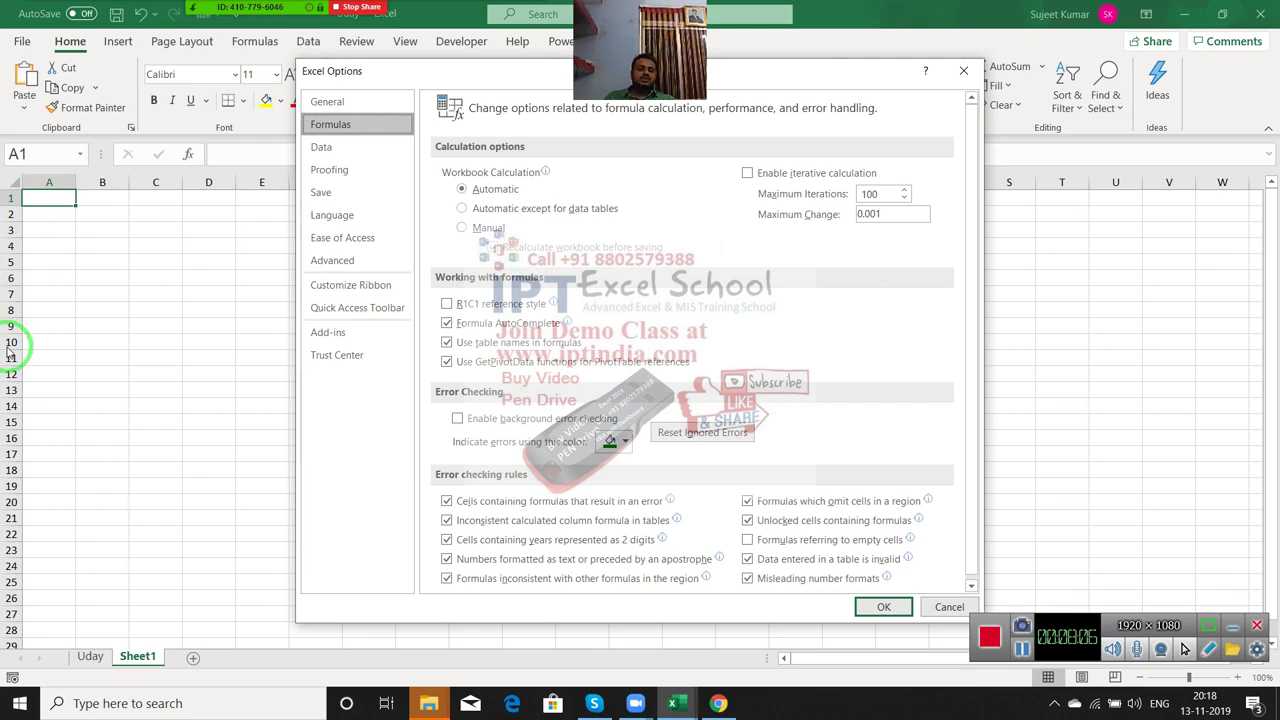
Turn on R1C1 reference style, then select columns, rows and cell R7C3 to check its address
click(446, 303)
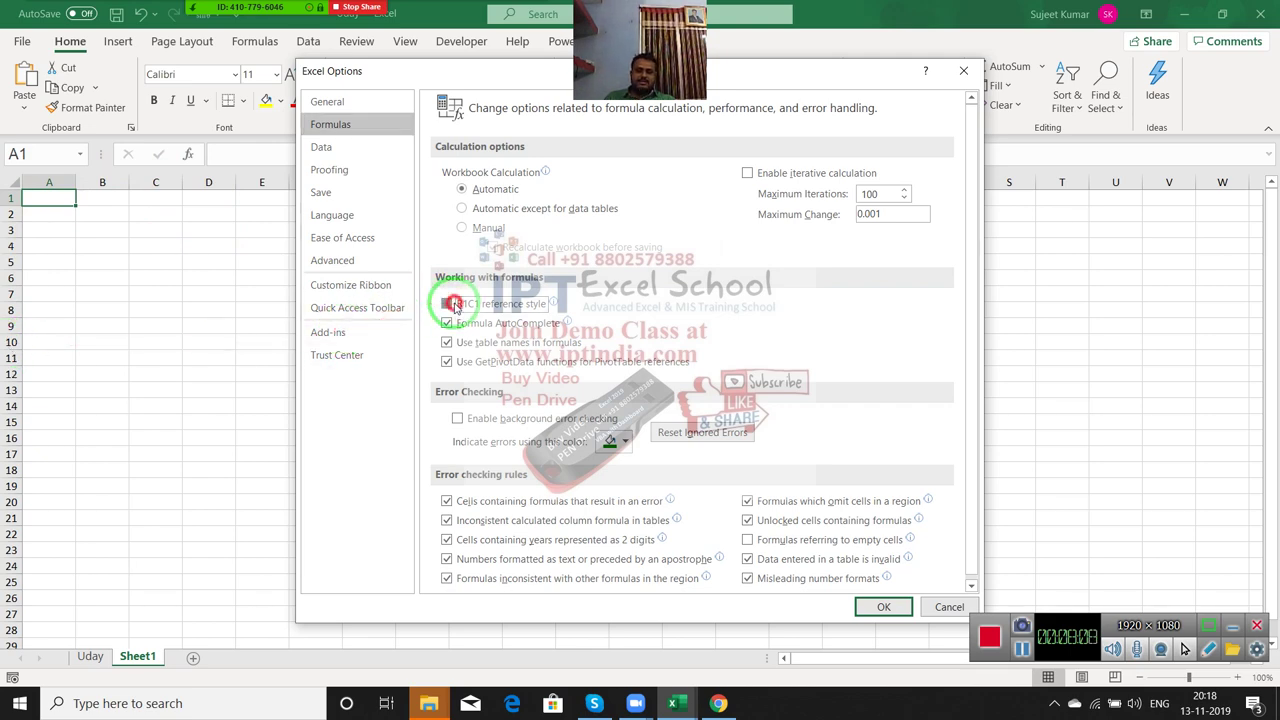
click(884, 607)
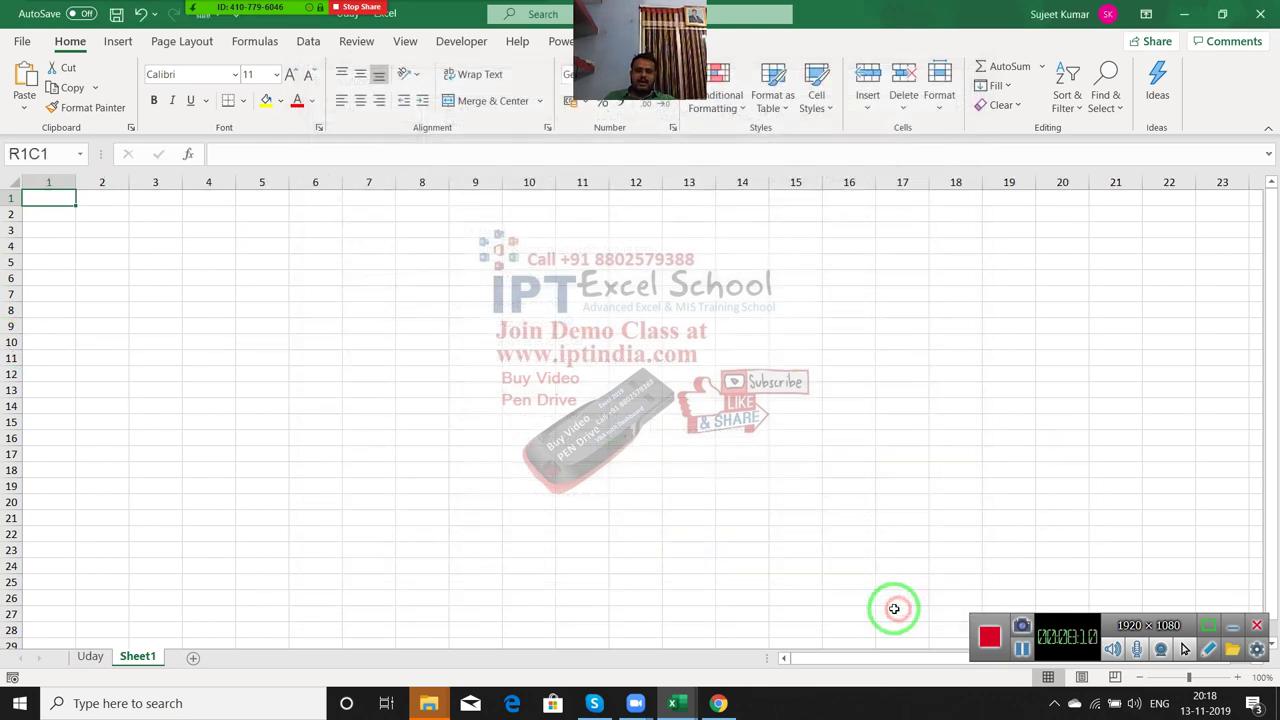
drag(47, 182, 659, 172)
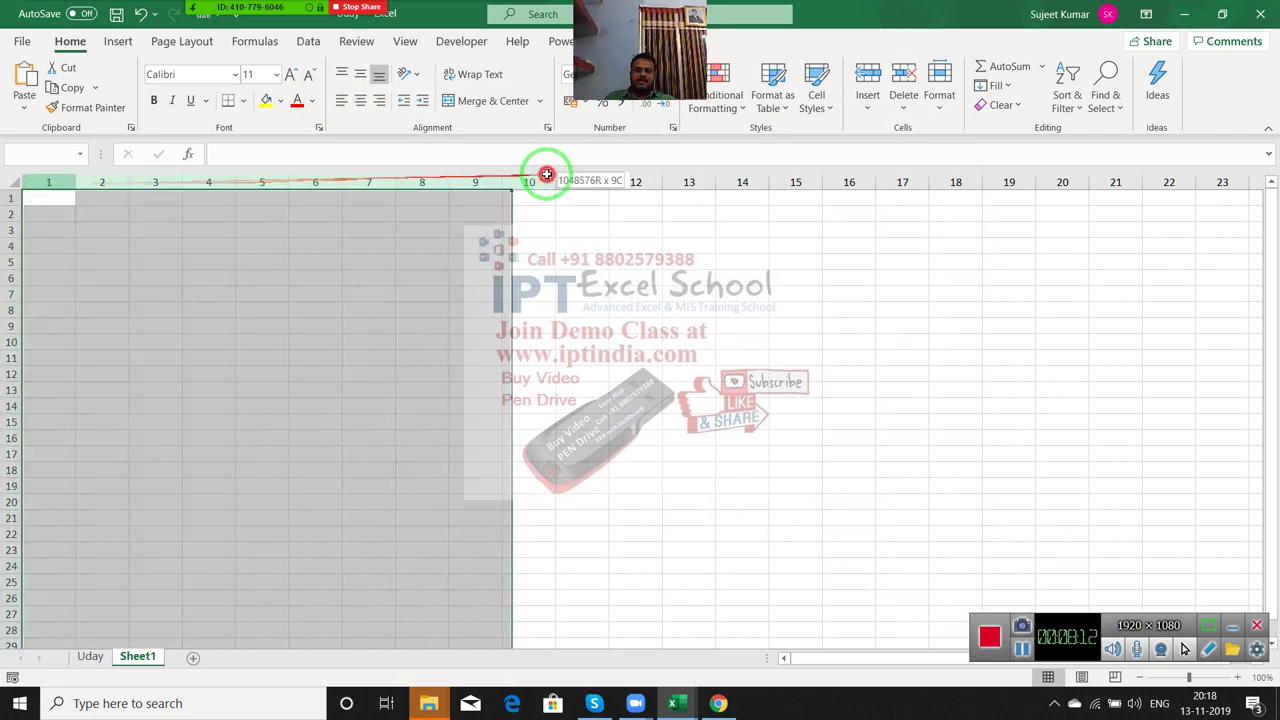
drag(7, 221, 10, 474)
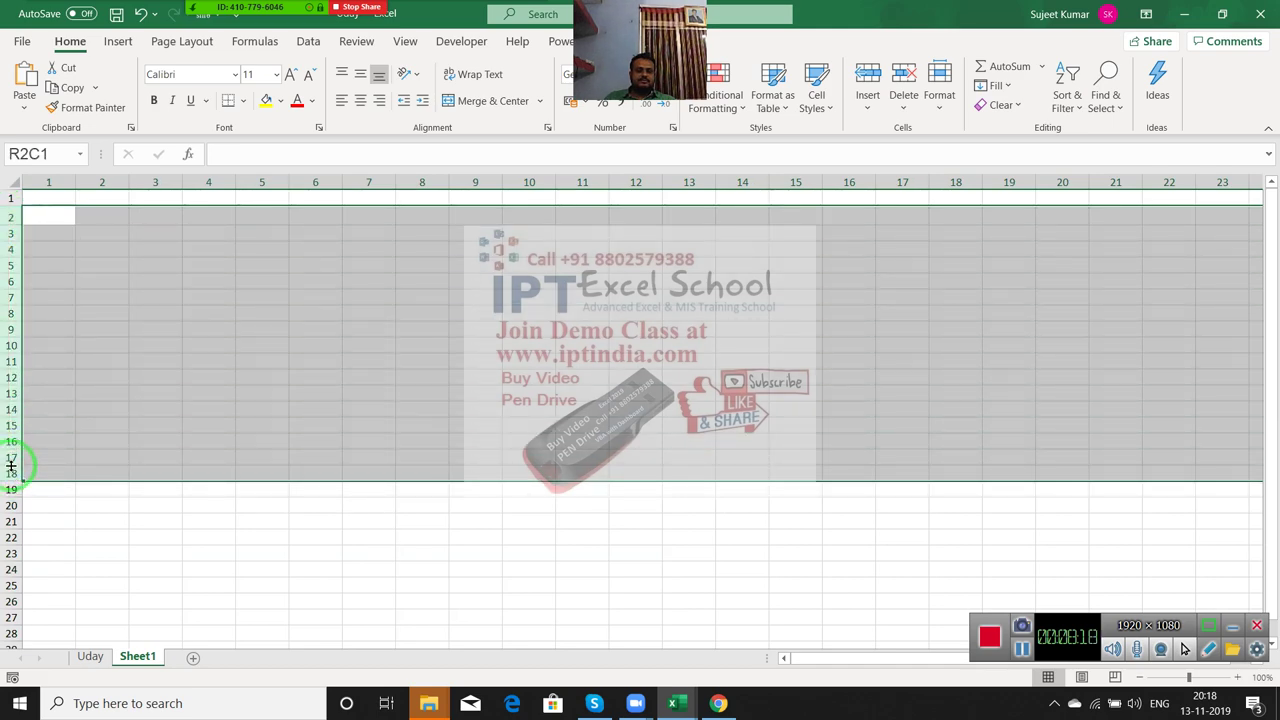
click(138, 295)
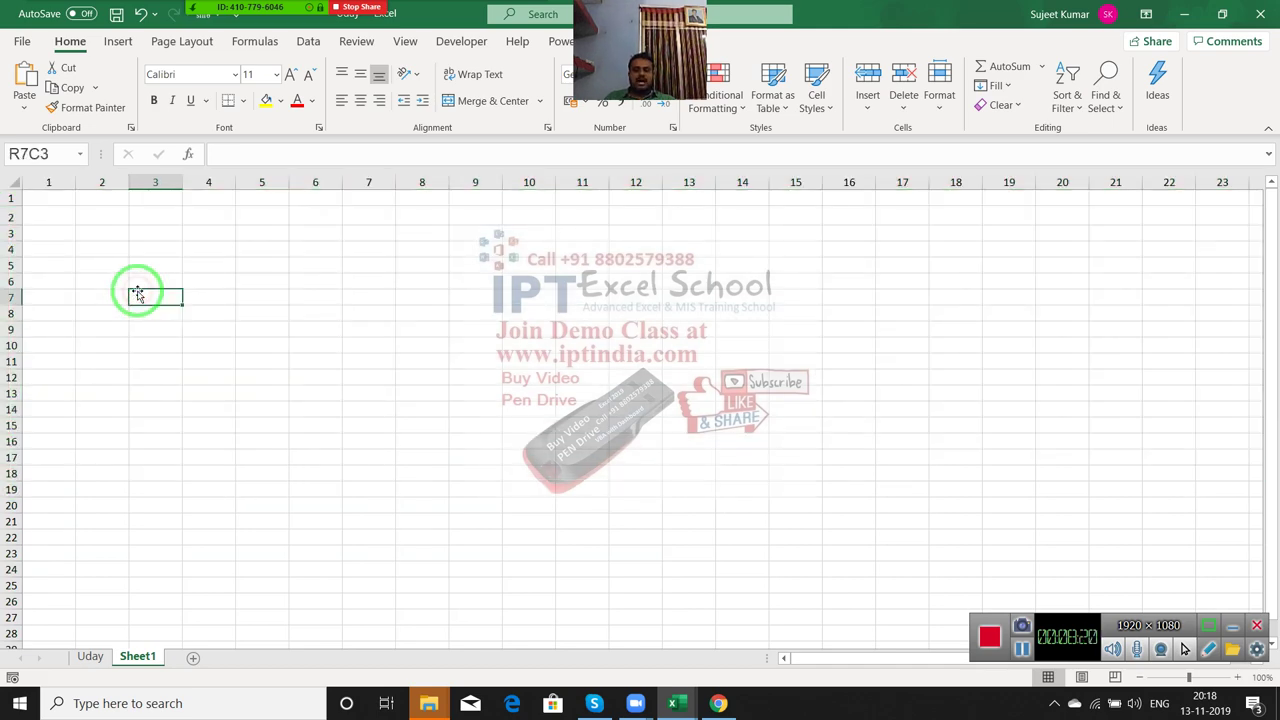
Open the recent Data workbook from the File menu's Open list
click(20, 42)
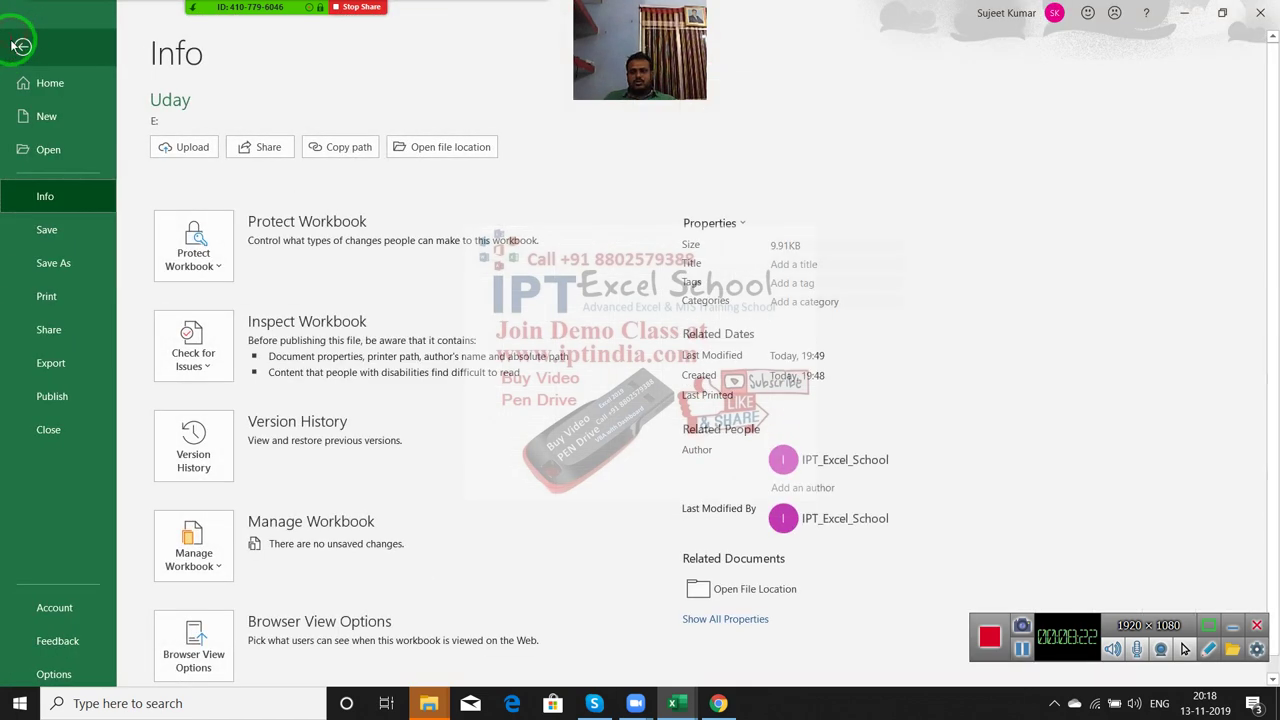
click(73, 168)
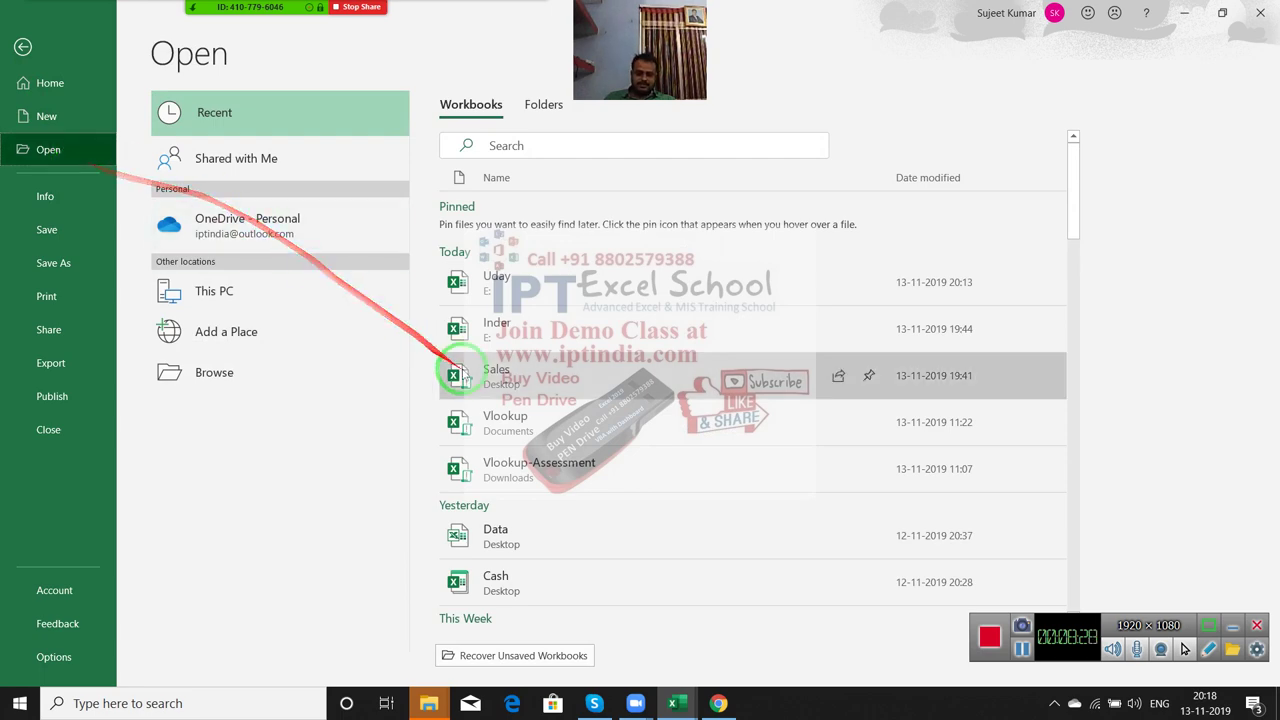
click(543, 534)
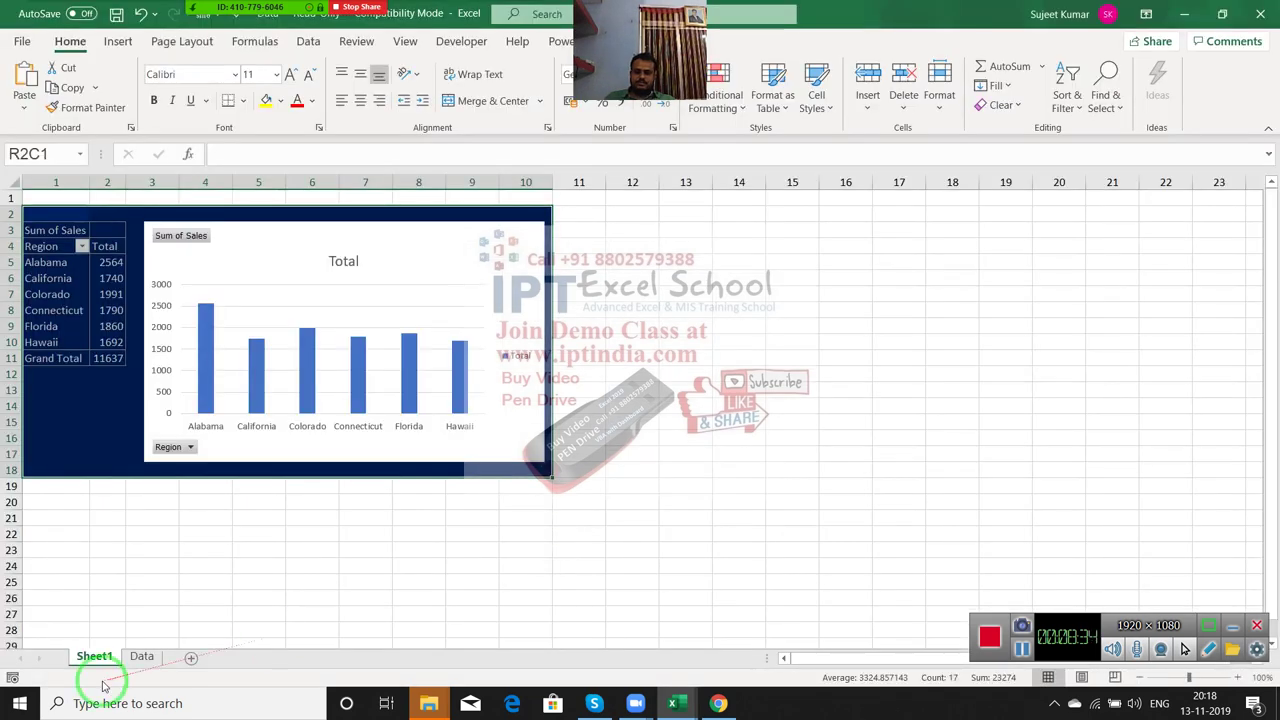
Switch to the Data sheet, browse its header row, and bring up the print preview
click(141, 656)
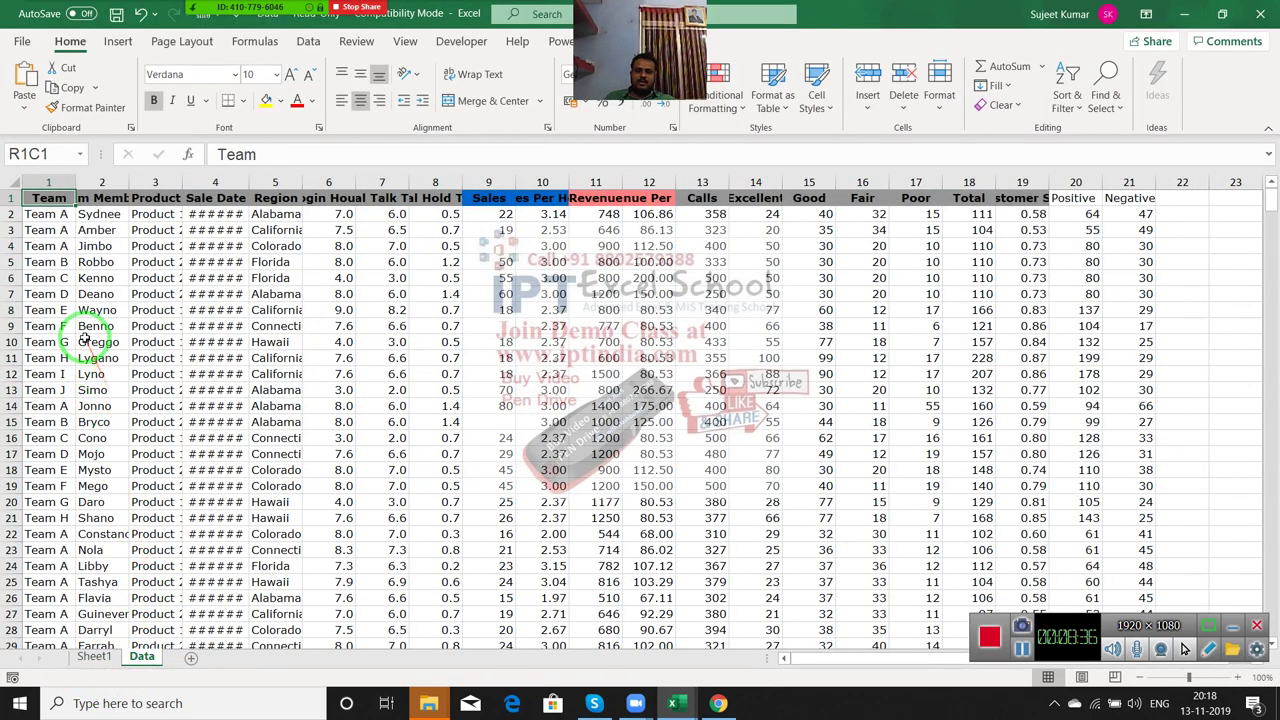
key(Right)
key(Right)
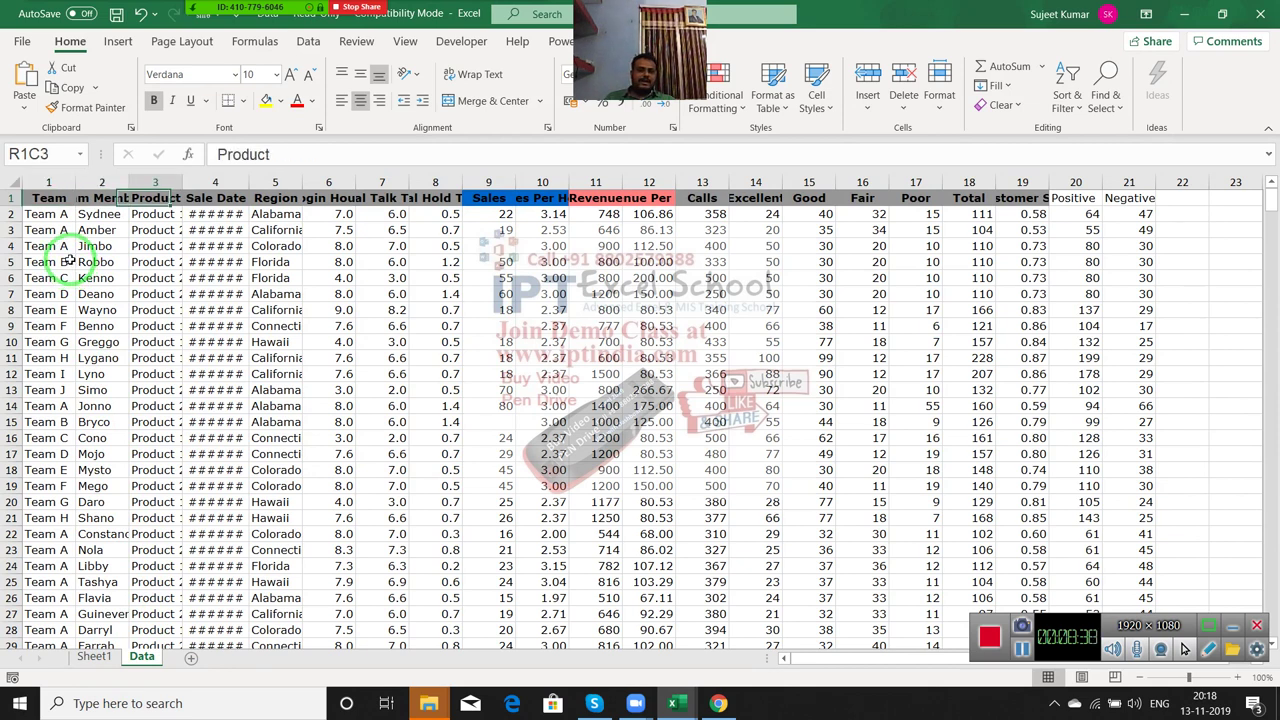
key(Right)
key(ctrl+Right)
key(ctrl+Left)
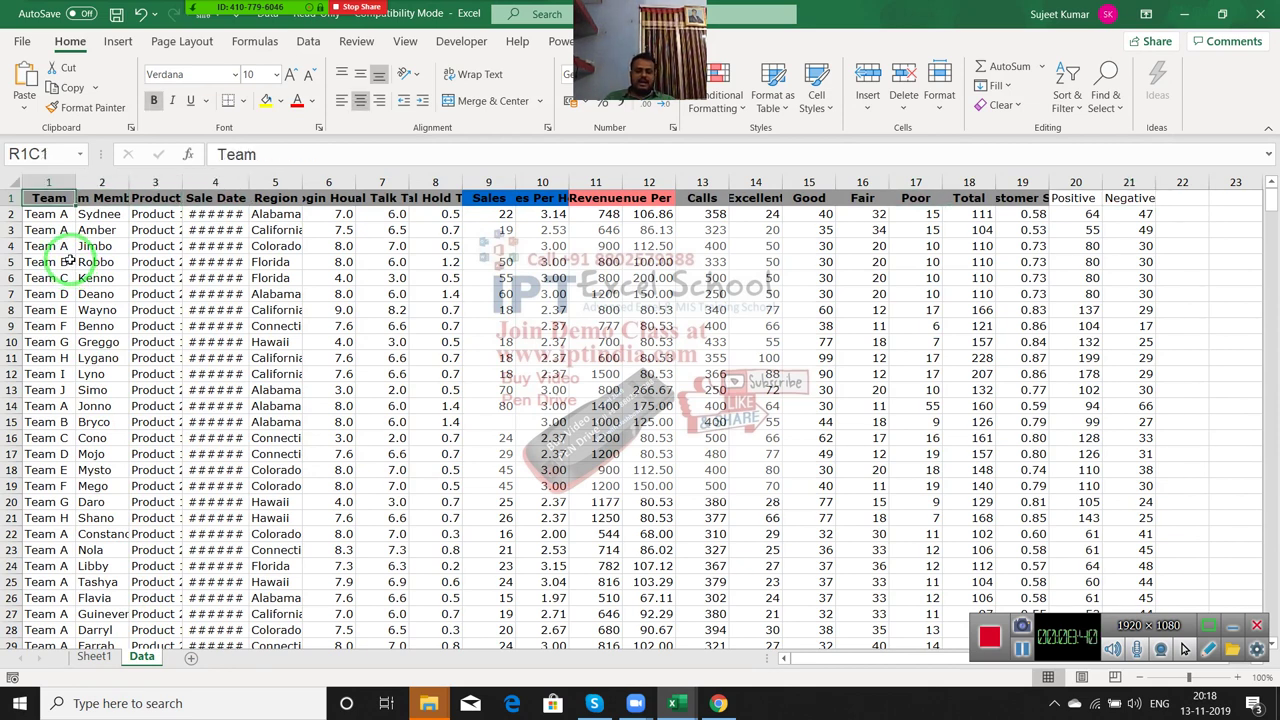
key(ctrl+p)
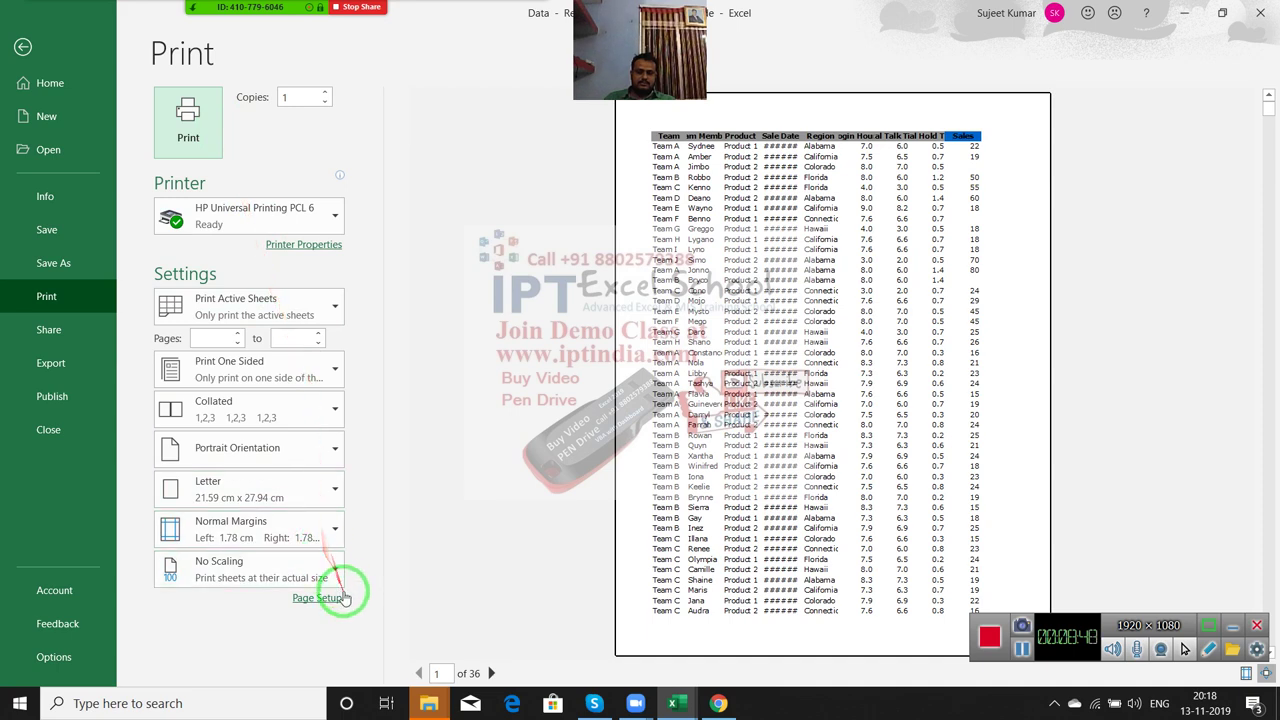
Page eleven pages forward through the Data sheet's 36-page print preview
click(493, 673)
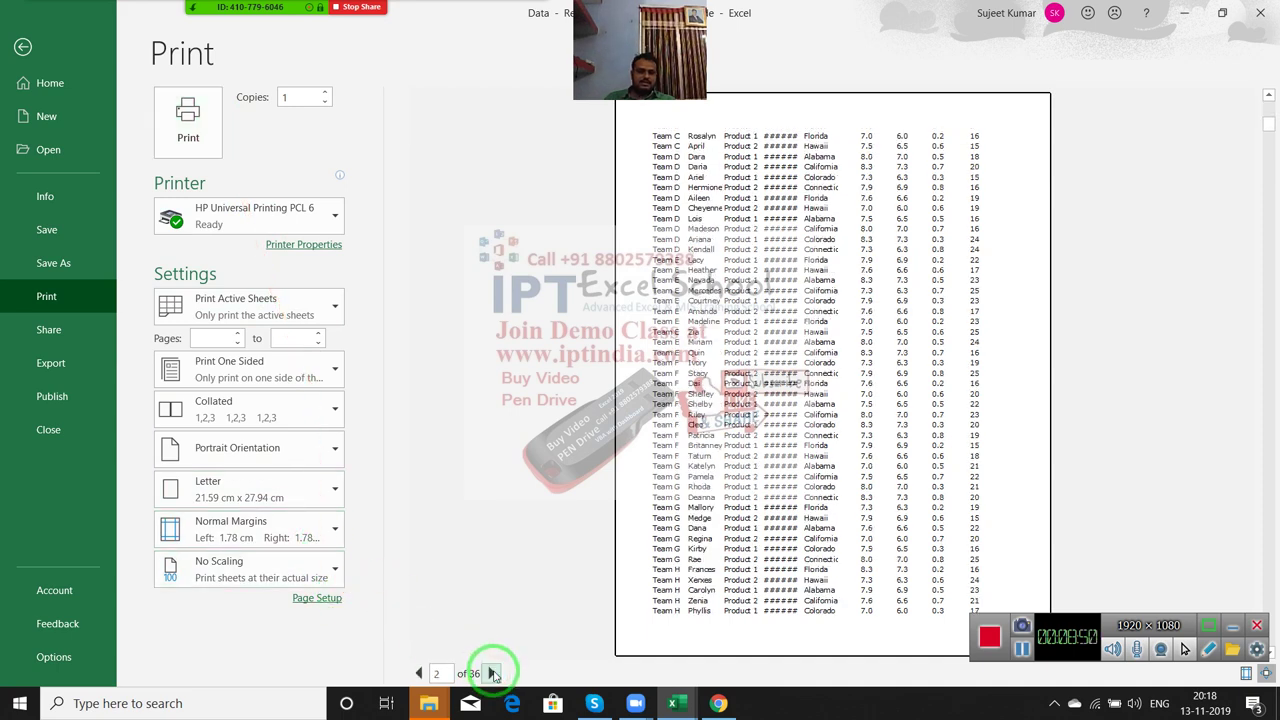
click(493, 673)
click(493, 673)
click(493, 673)
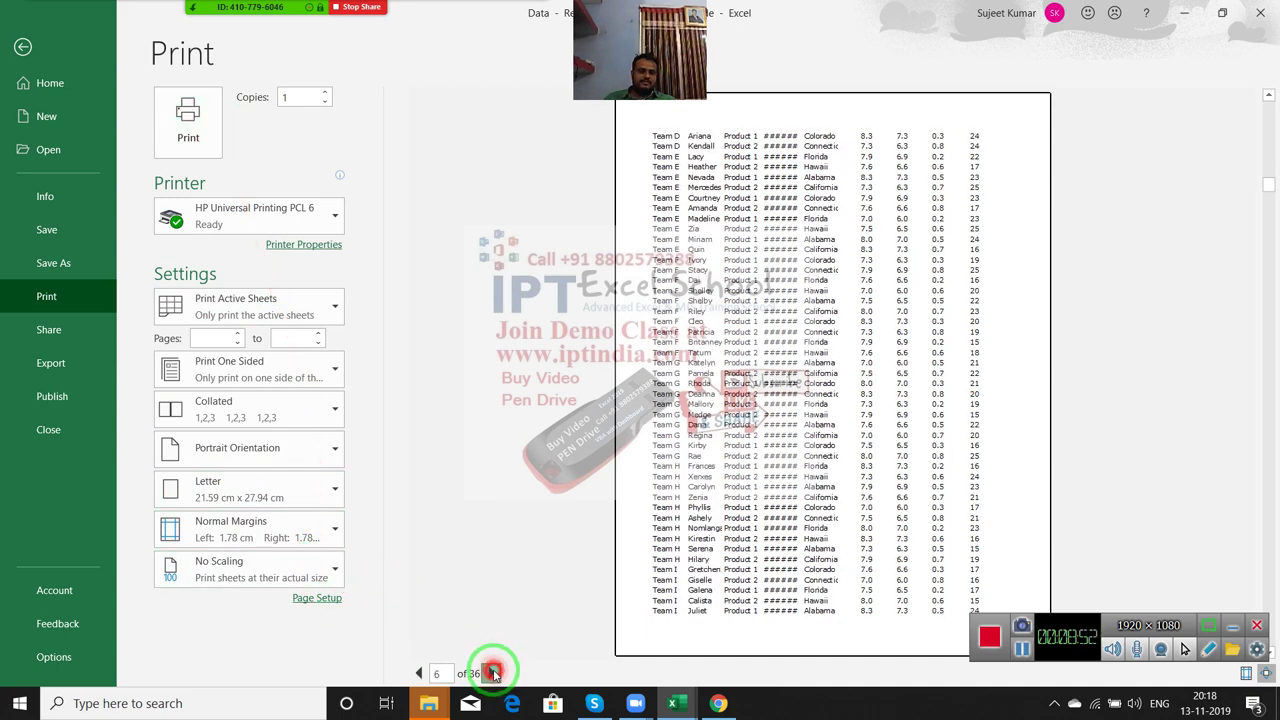
click(493, 673)
click(493, 673)
click(493, 673)
click(493, 673)
click(493, 673)
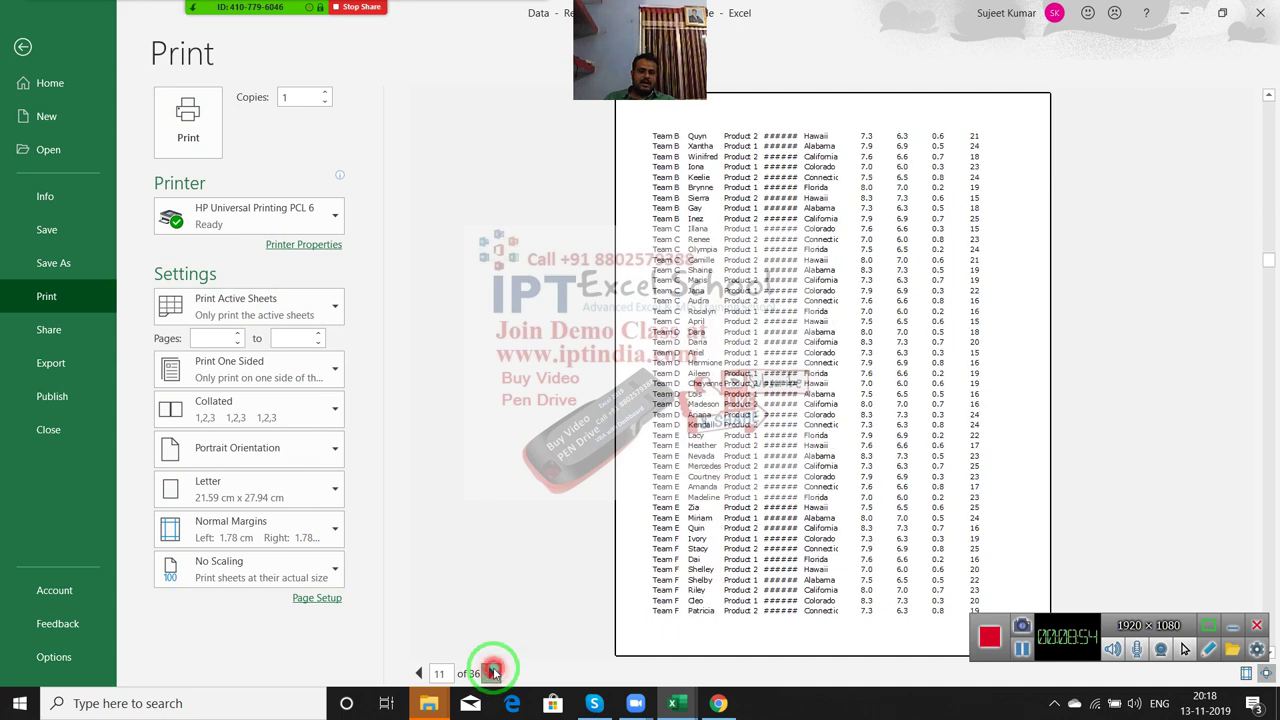
click(493, 673)
click(493, 673)
click(493, 673)
click(493, 673)
click(493, 673)
click(493, 673)
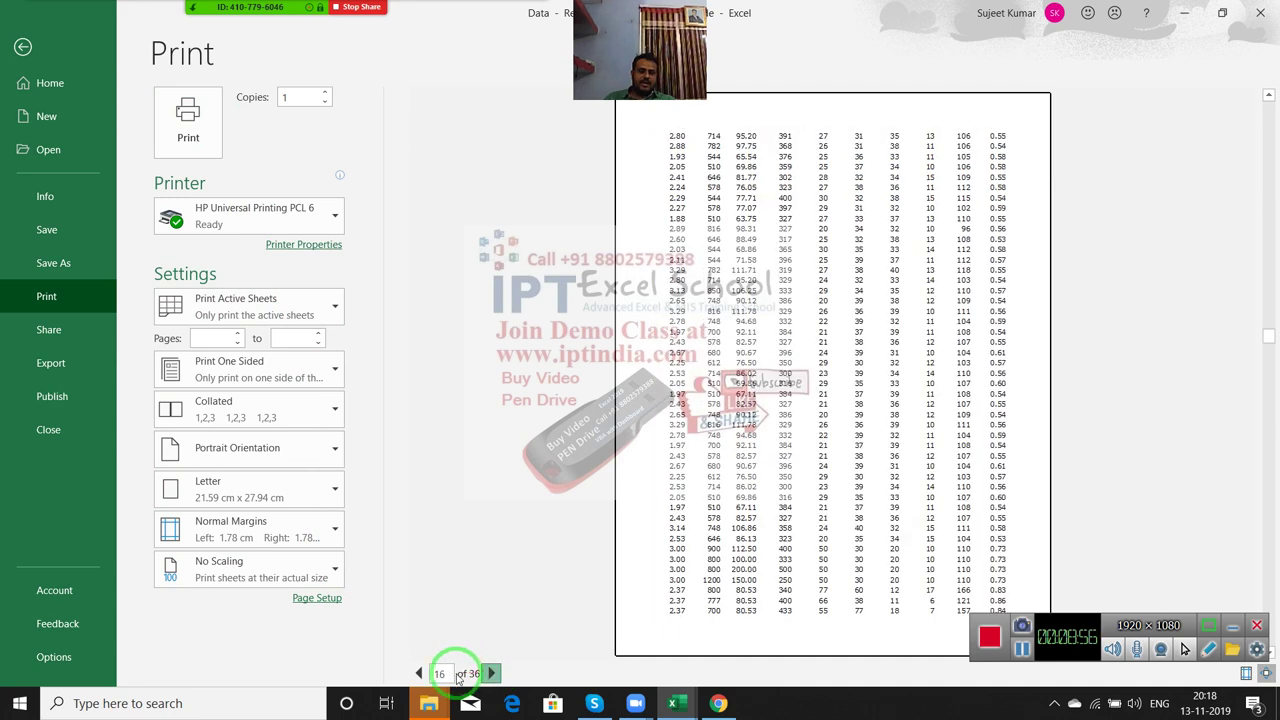
scroll(430, 676, down, 2)
scroll(428, 675, down, 1)
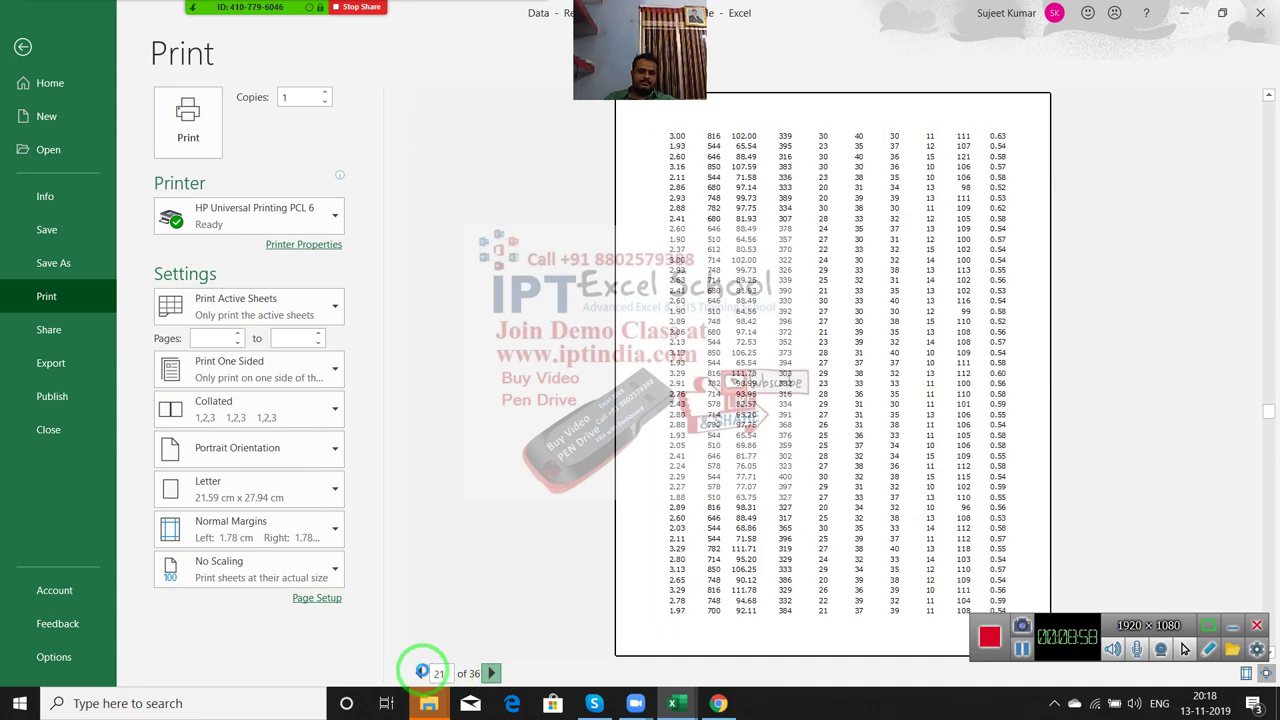
scroll(423, 672, down, 2)
Step back four preview pages, leave the preview and select columns 1 through 8
click(422, 672)
click(422, 672)
click(422, 672)
click(422, 672)
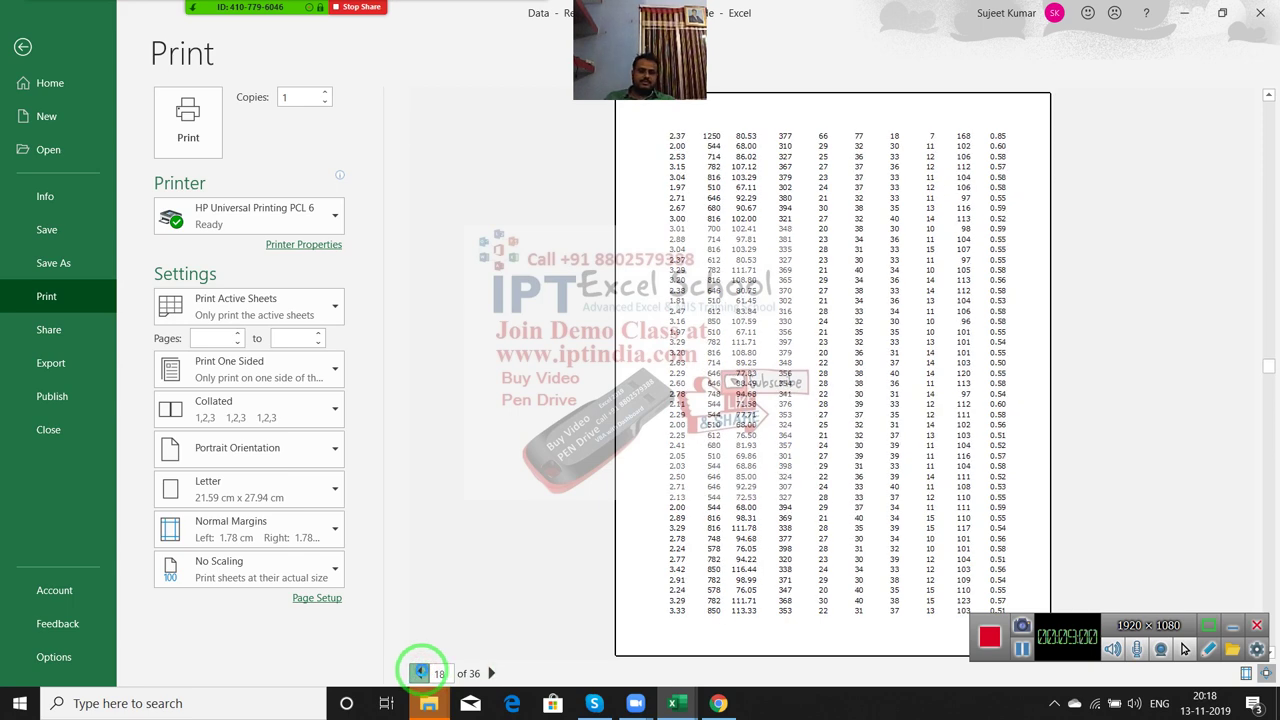
click(422, 672)
key(Escape)
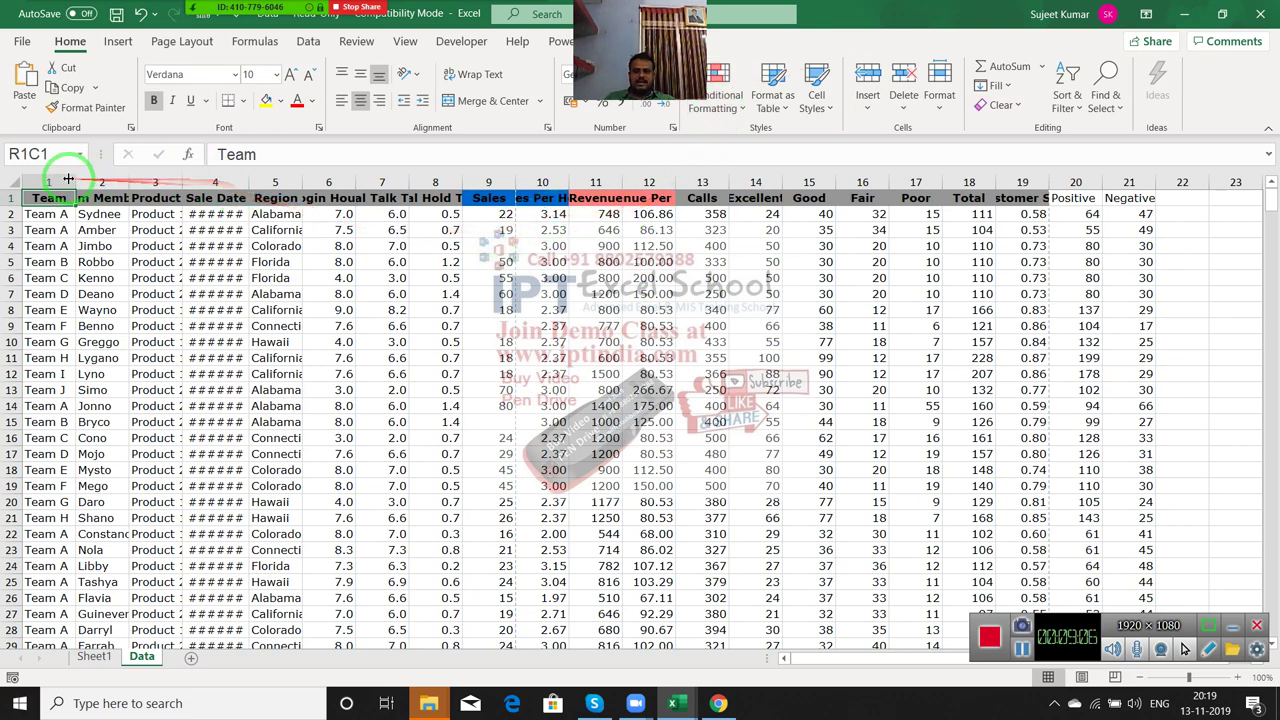
mouse_move(46, 180)
mouse_down()
mouse_move(973, 193)
mouse_move(1130, 182)
mouse_up()
Select columns 1 through 9 from Team to Negative, then clear the selection
click(1097, 182)
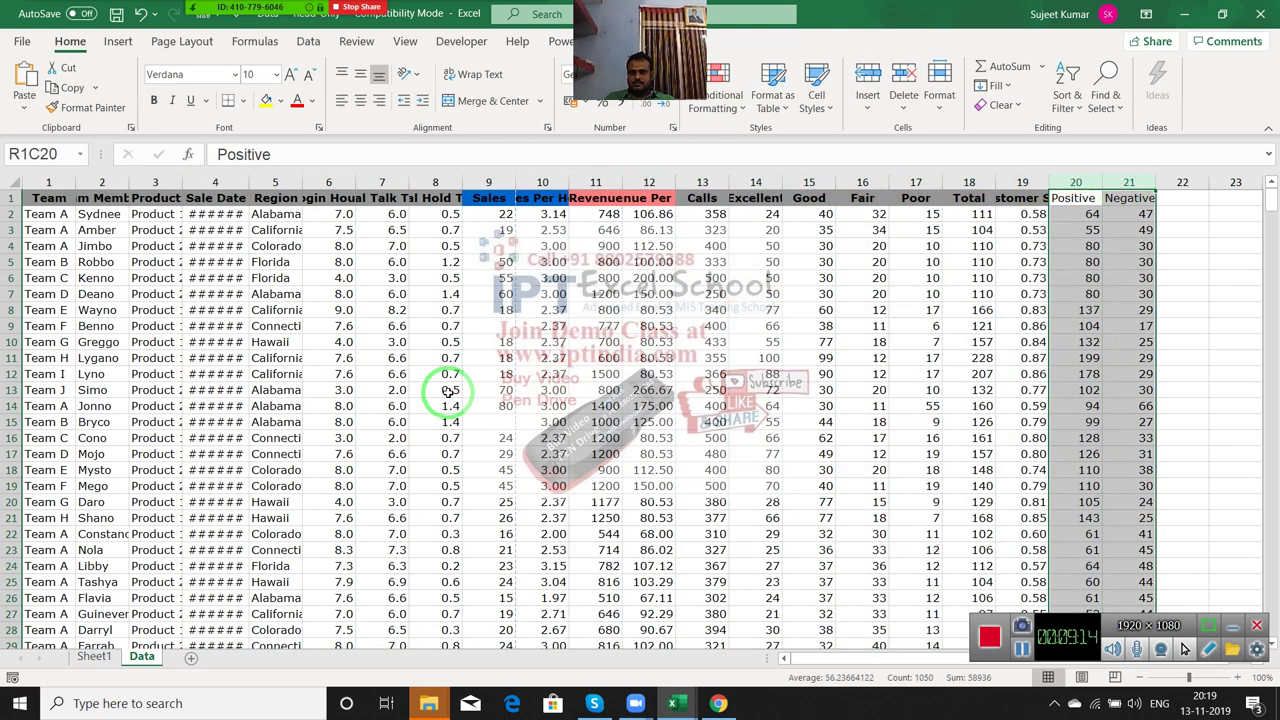
drag(48, 182, 1081, 179)
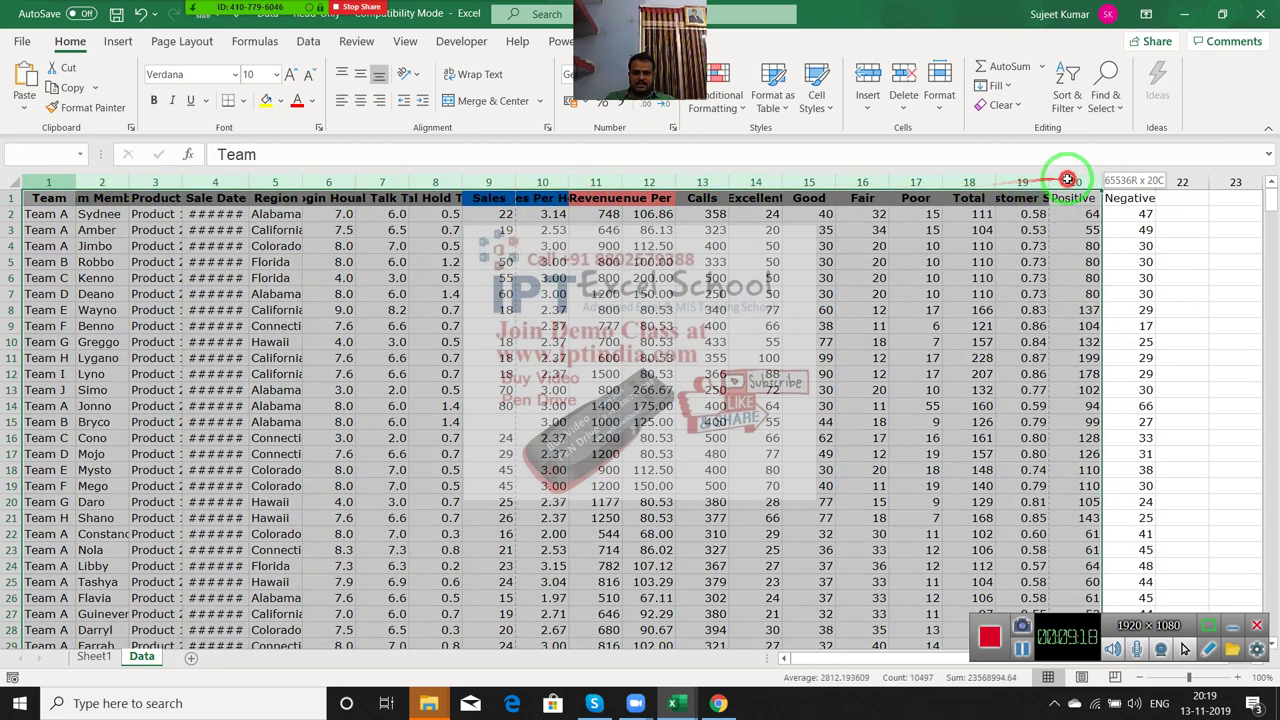
drag(1081, 179, 1107, 181)
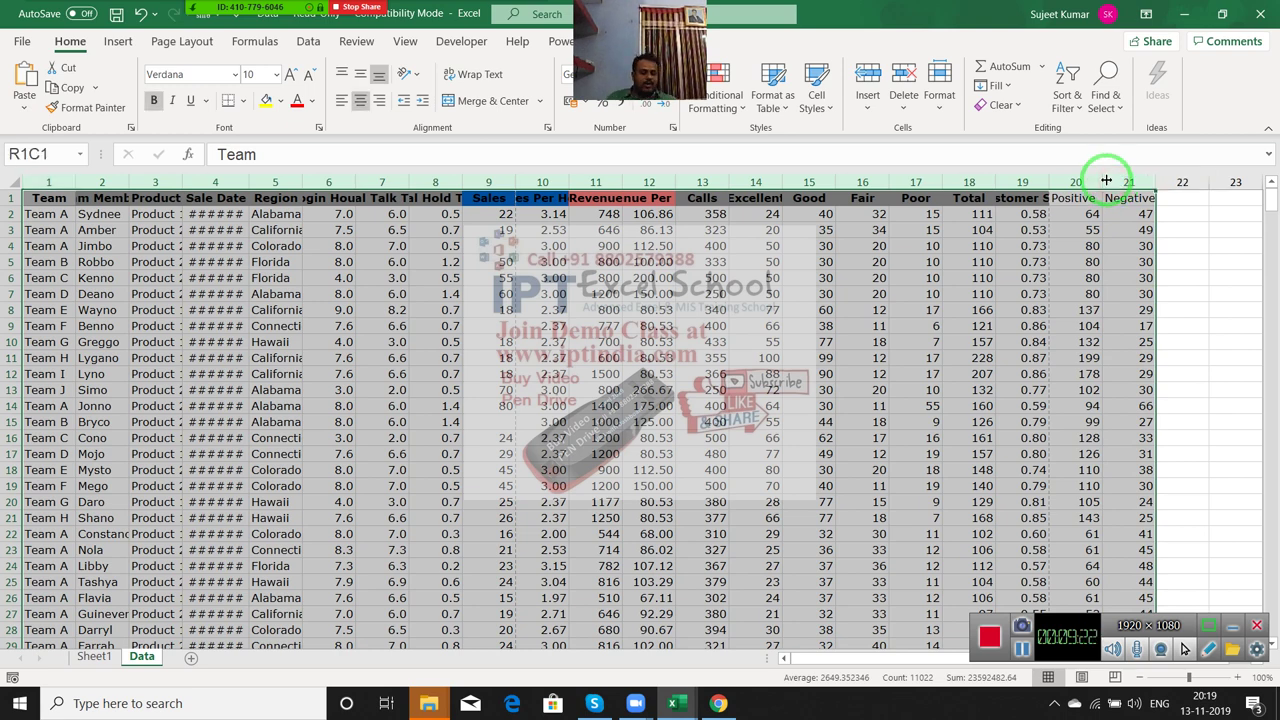
click(440, 326)
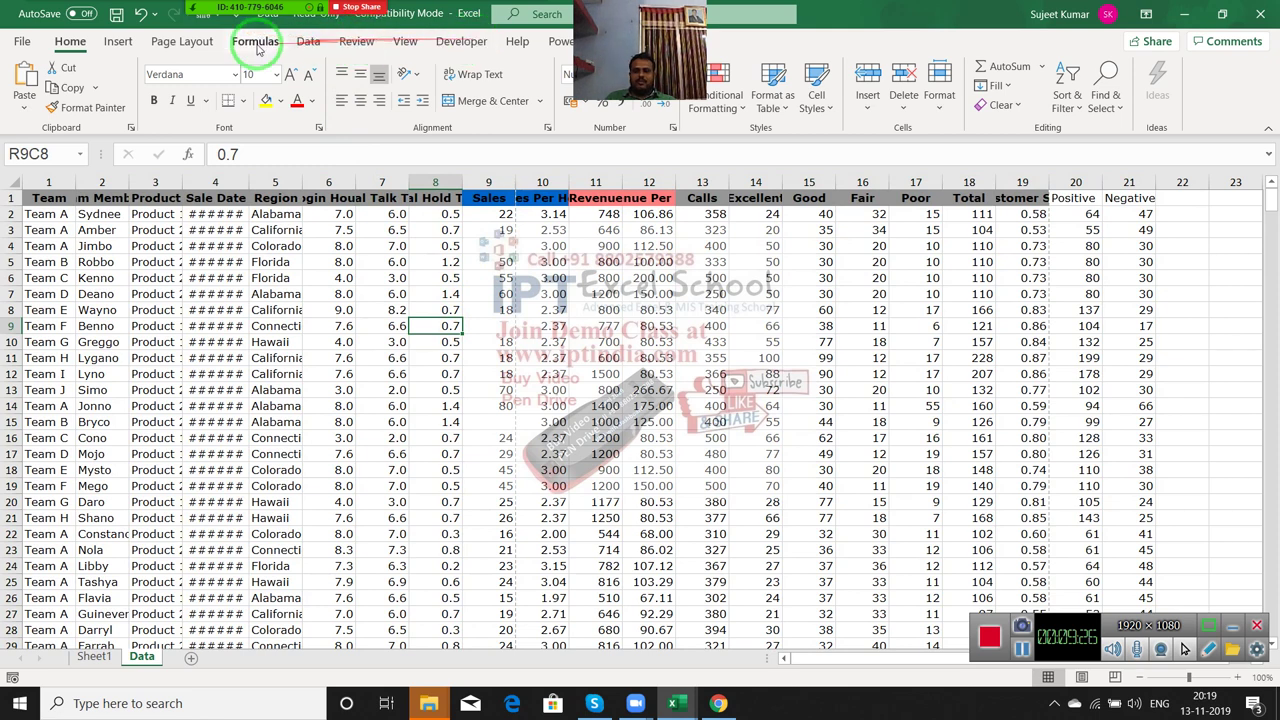
Tick Print under Headings in Page Layout's Sheet Options, then preview the printout
click(199, 45)
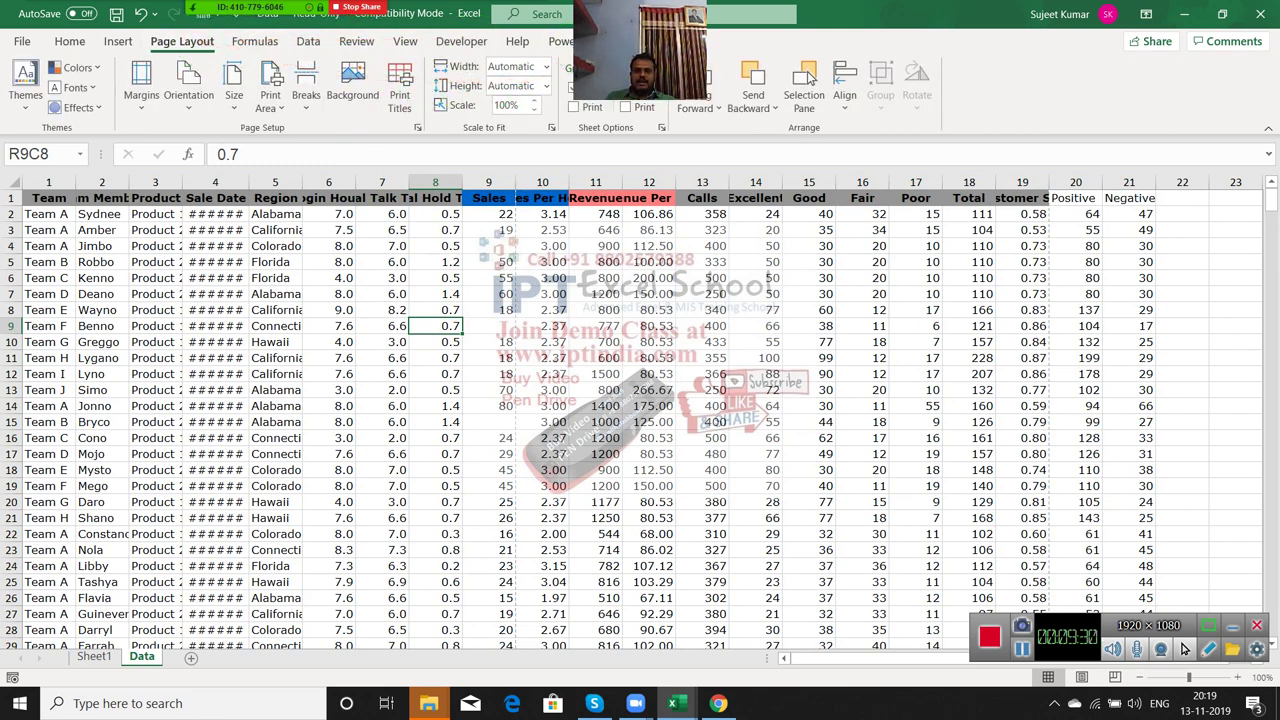
click(628, 107)
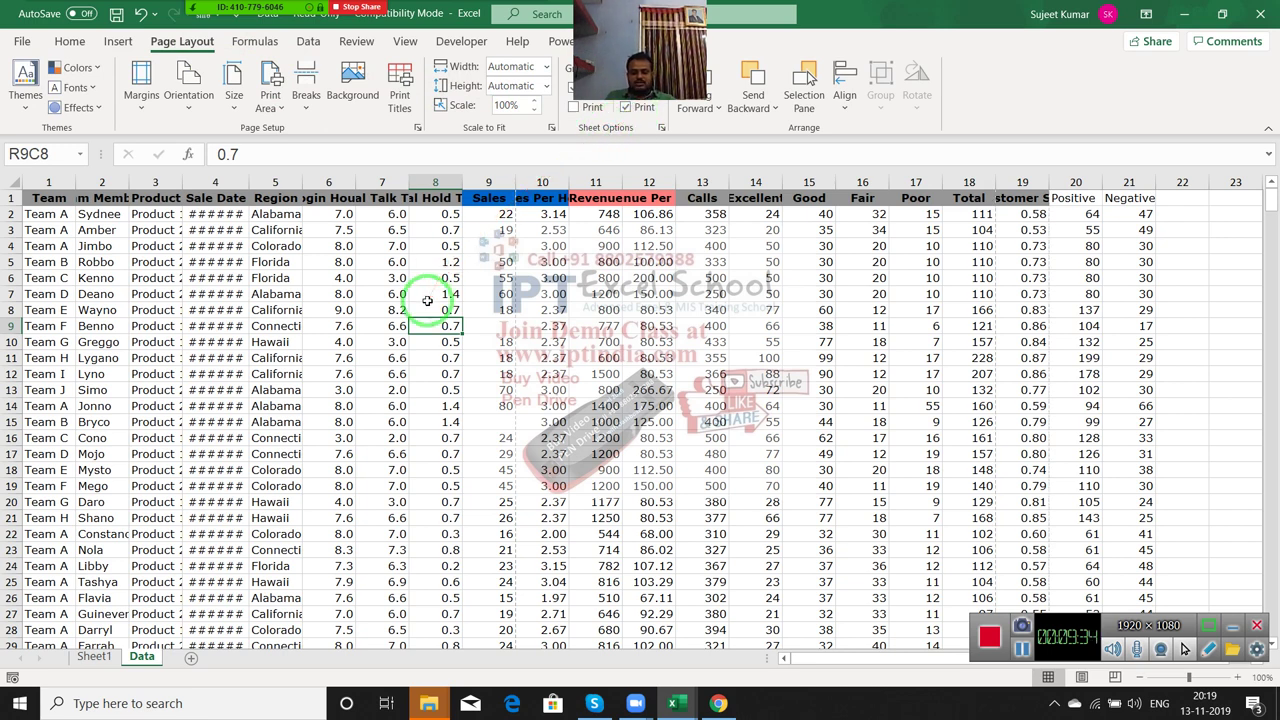
key(ctrl+p)
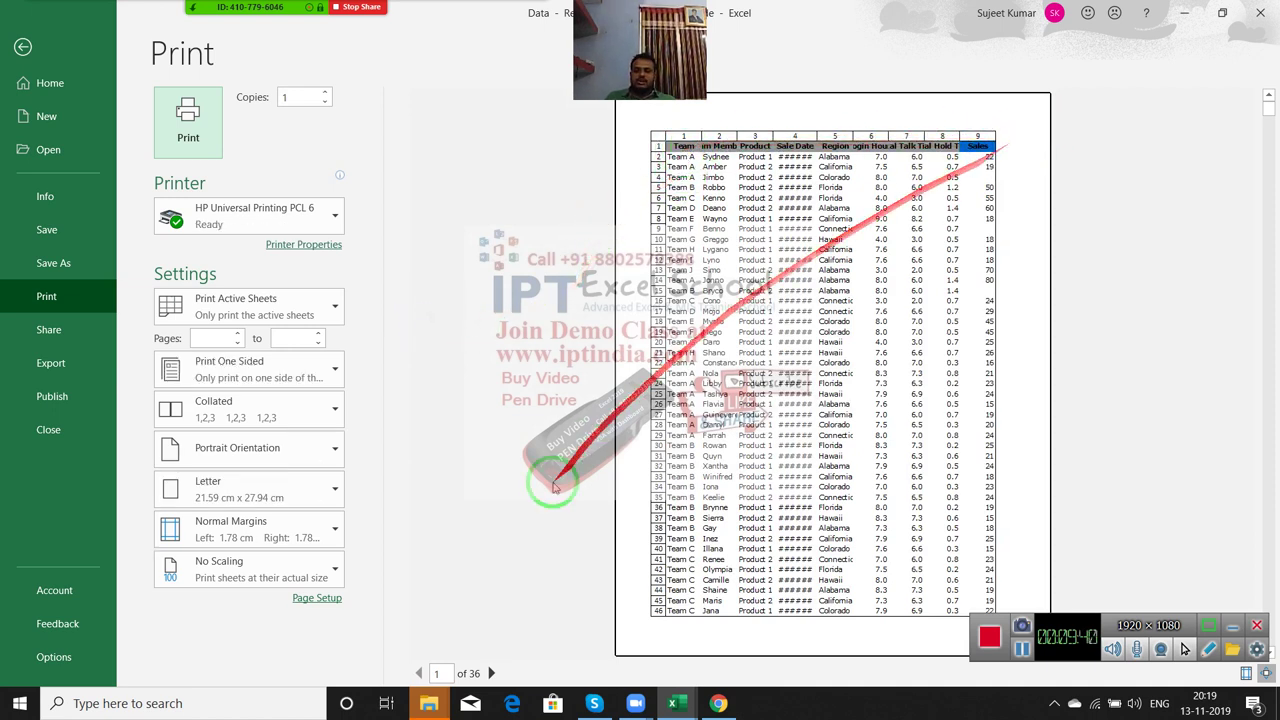
Page about twelve pages through the preview with headings, then exit back to the Data sheet
click(490, 673)
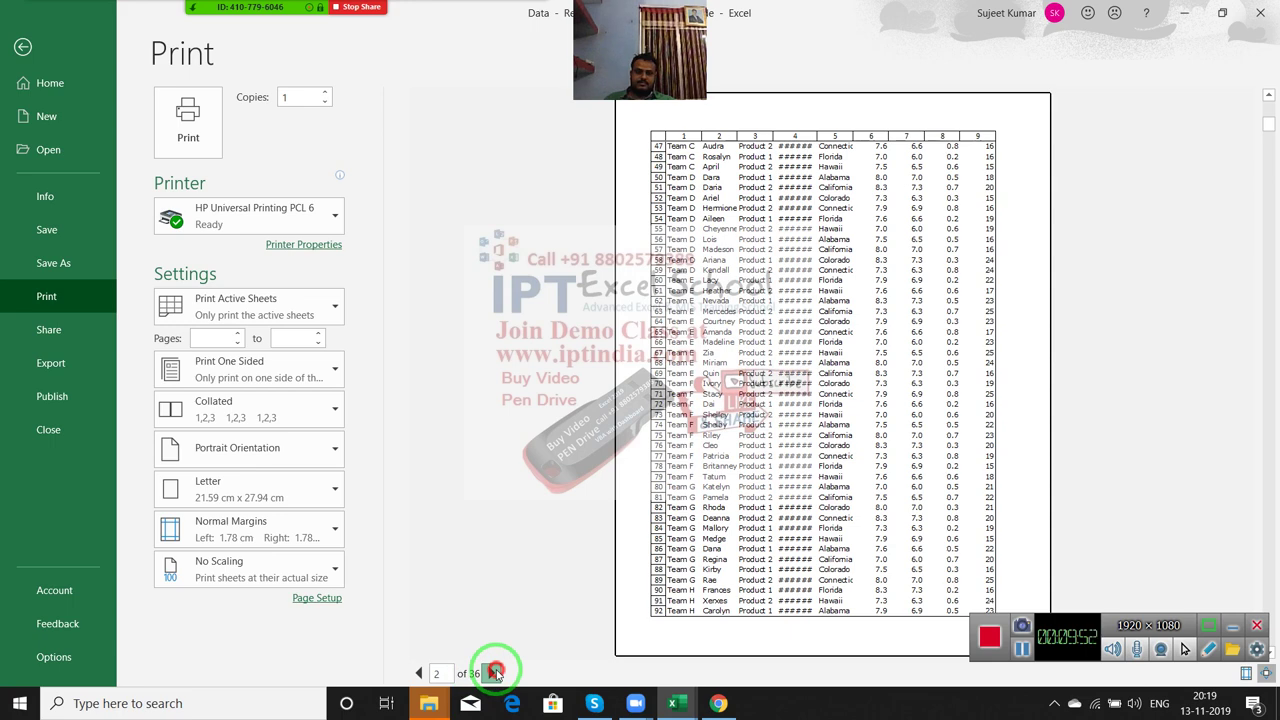
click(494, 673)
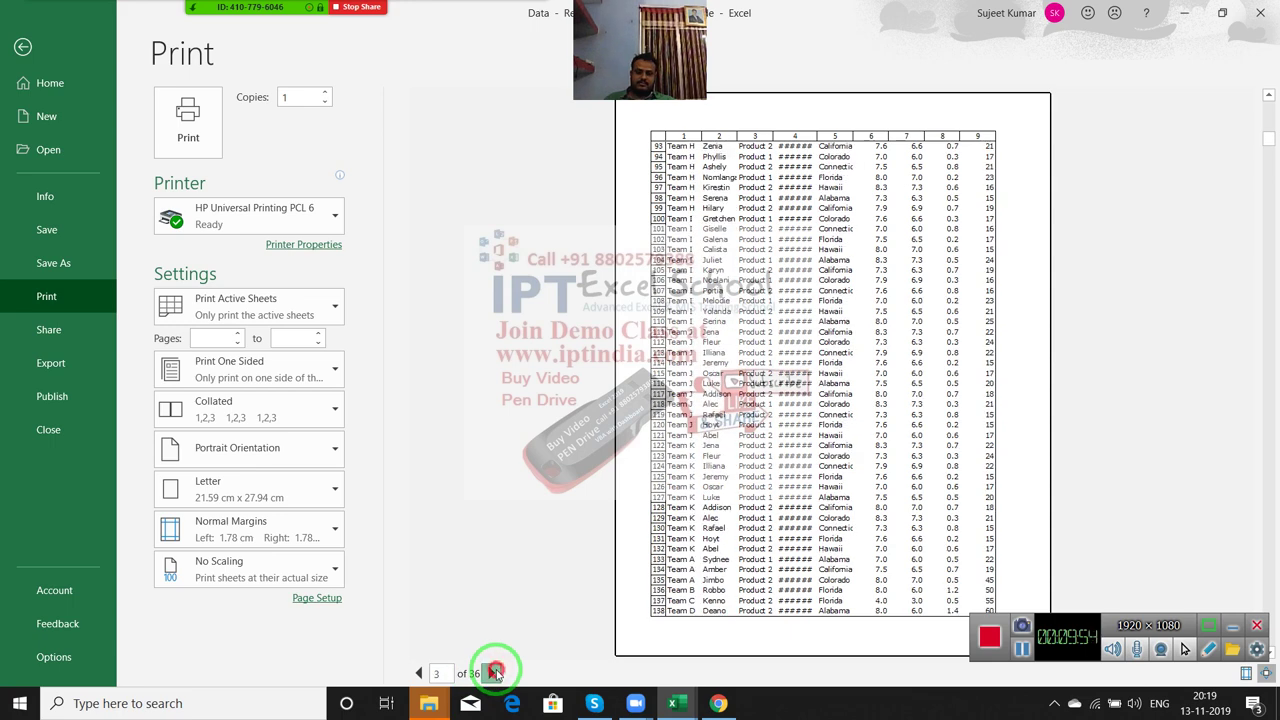
click(494, 673)
click(494, 673)
click(494, 673)
click(494, 673)
click(494, 673)
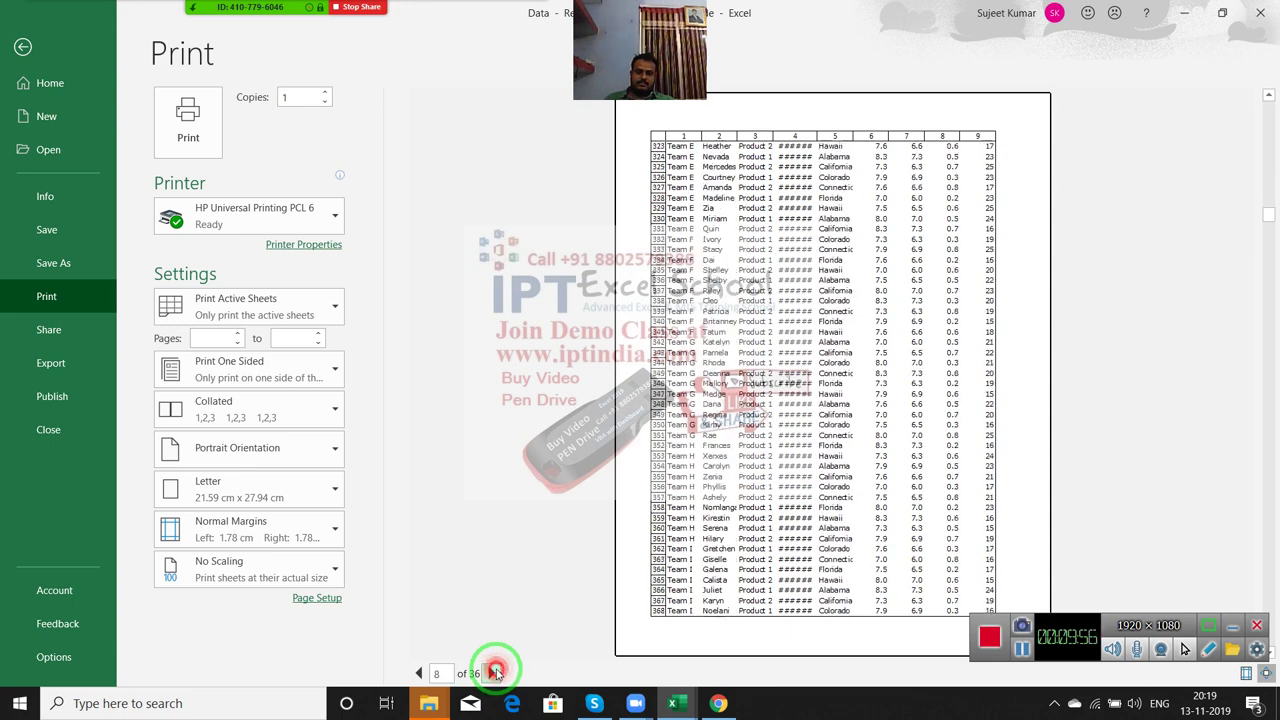
click(494, 673)
click(494, 673)
click(494, 673)
click(494, 673)
click(494, 673)
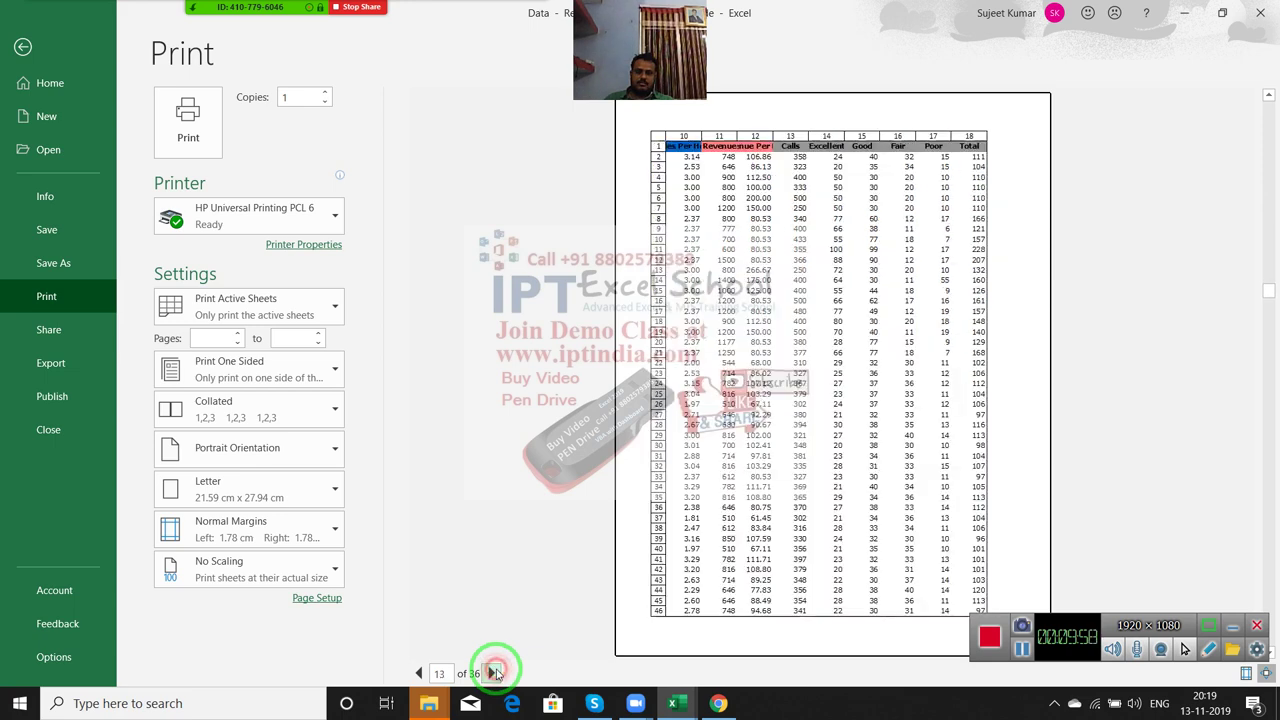
click(494, 673)
click(494, 673)
click(494, 673)
scroll(690, 140, down, 5)
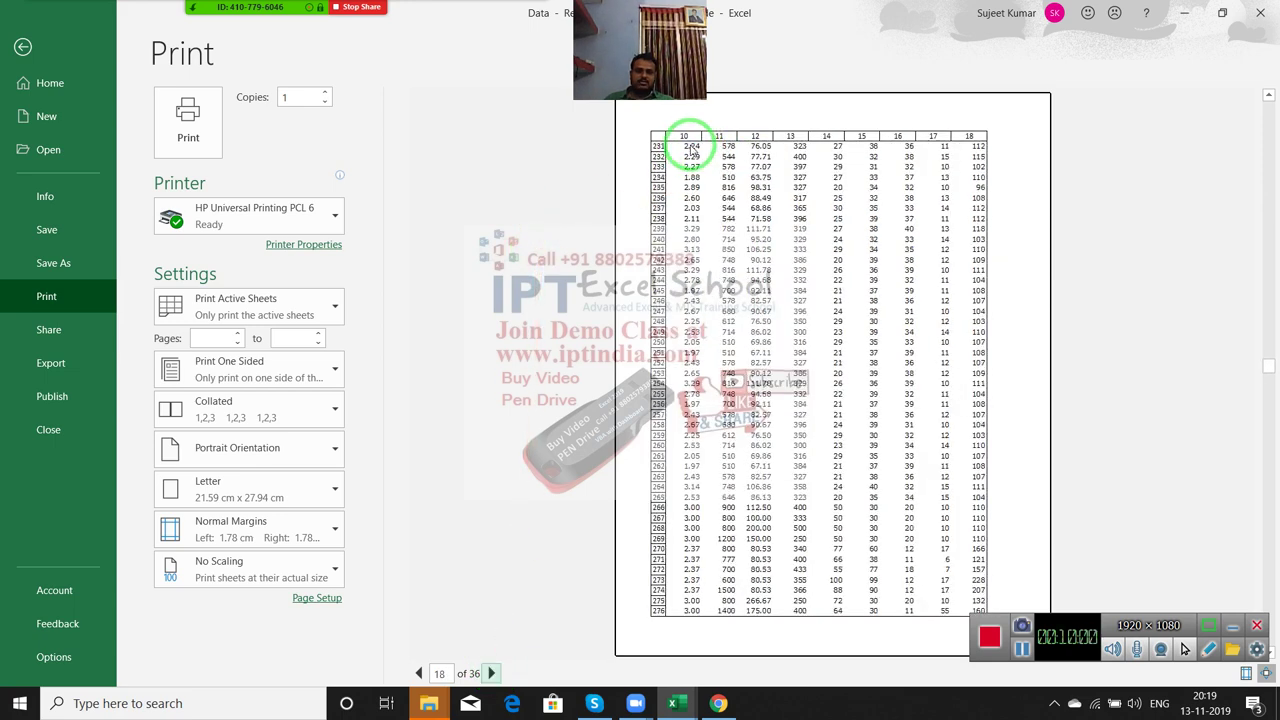
scroll(965, 137, down, 1)
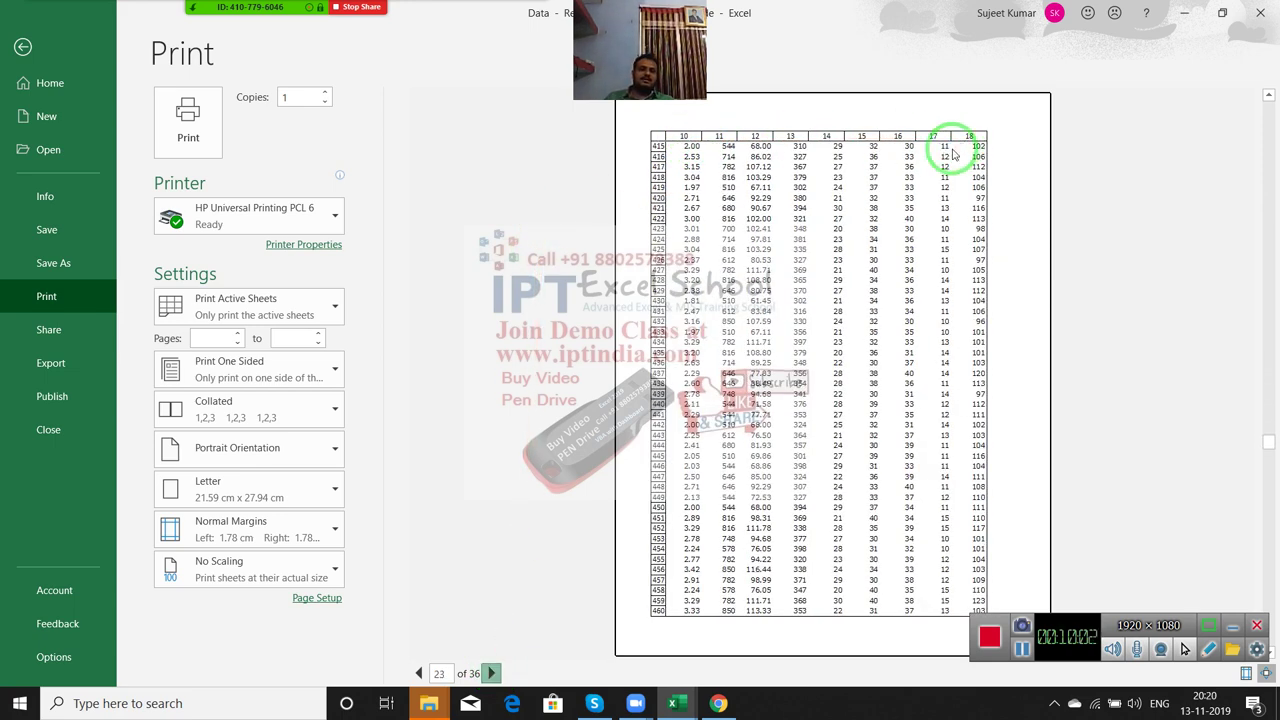
key(Escape)
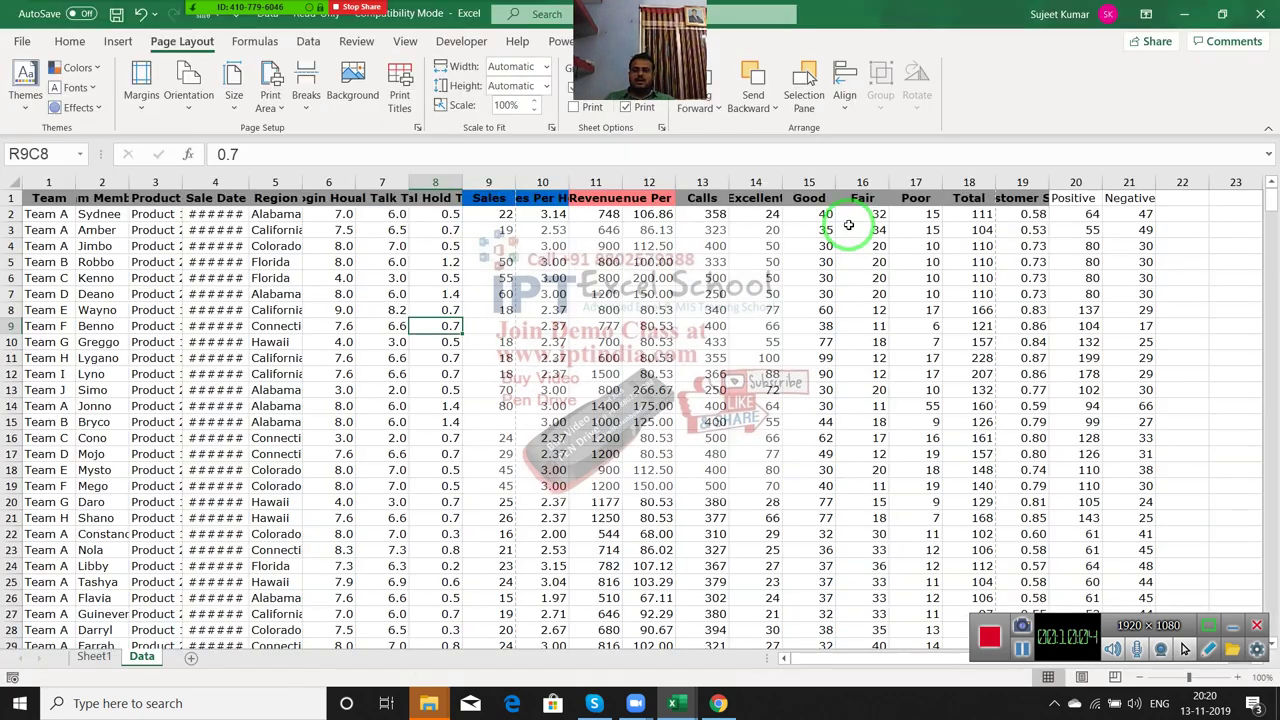
Tick Enable background error checking on the Formulas page of Excel Options and confirm with OK
click(43, 48)
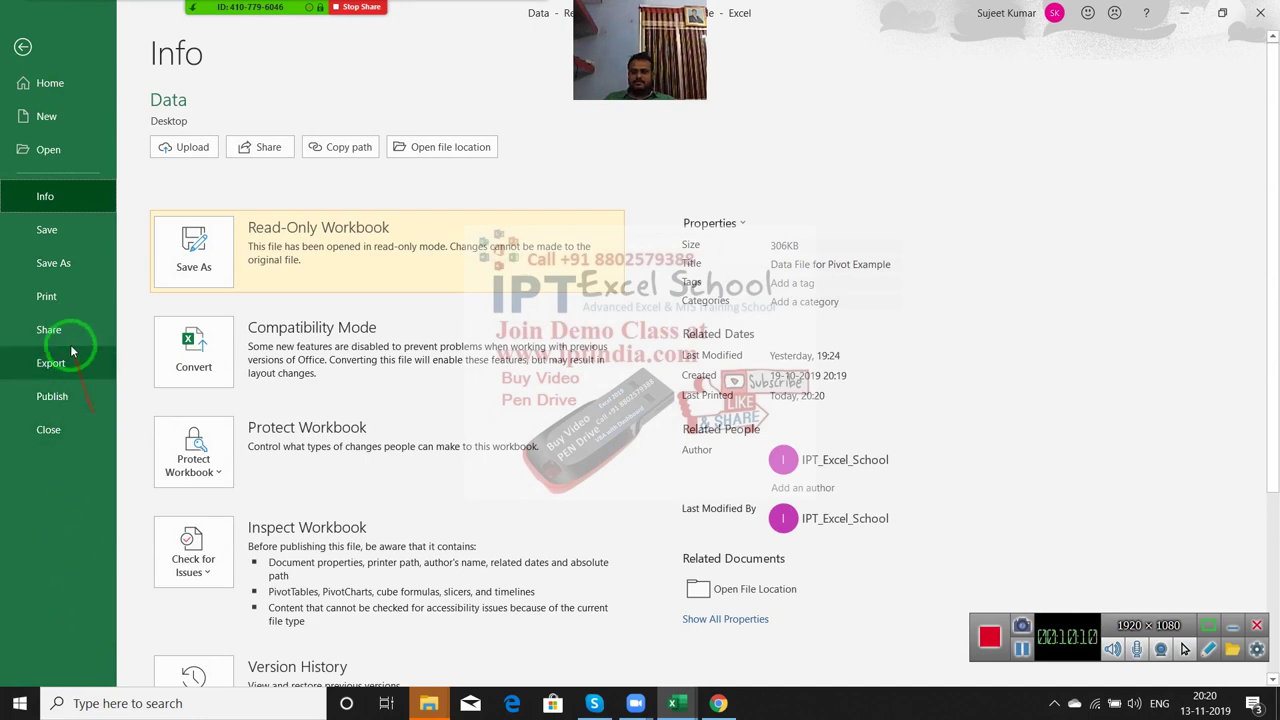
click(67, 404)
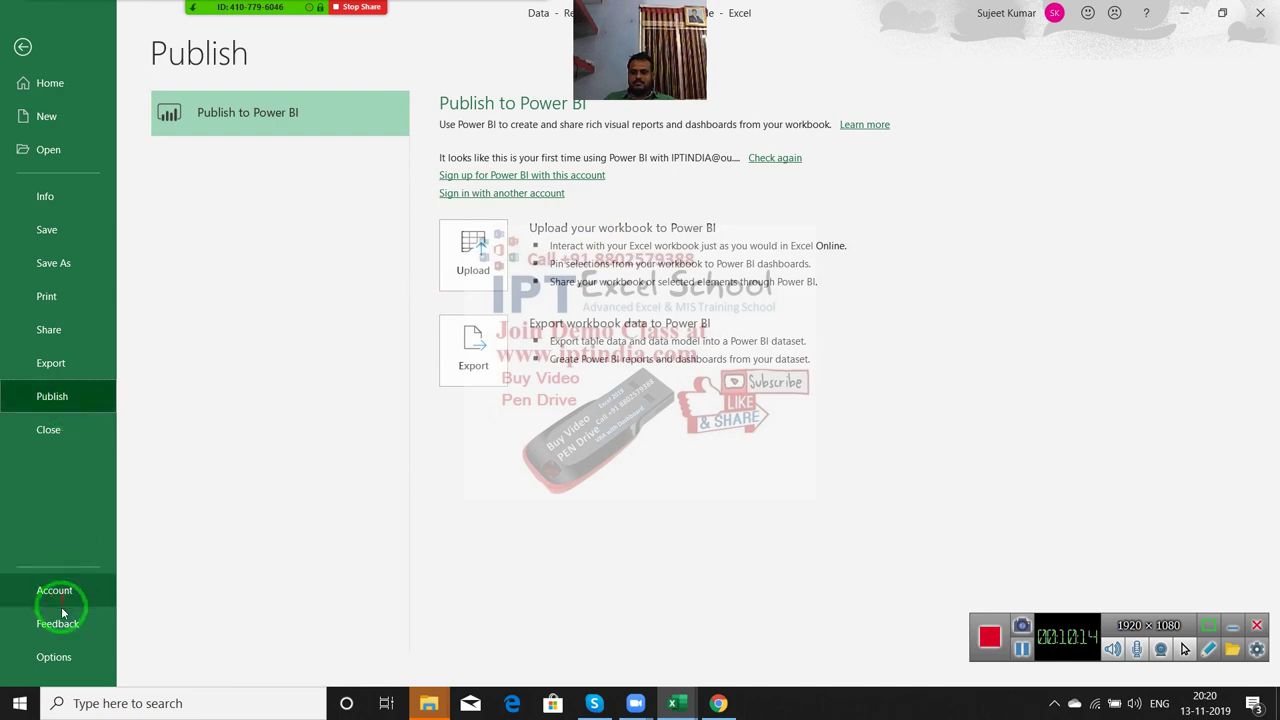
key(Escape)
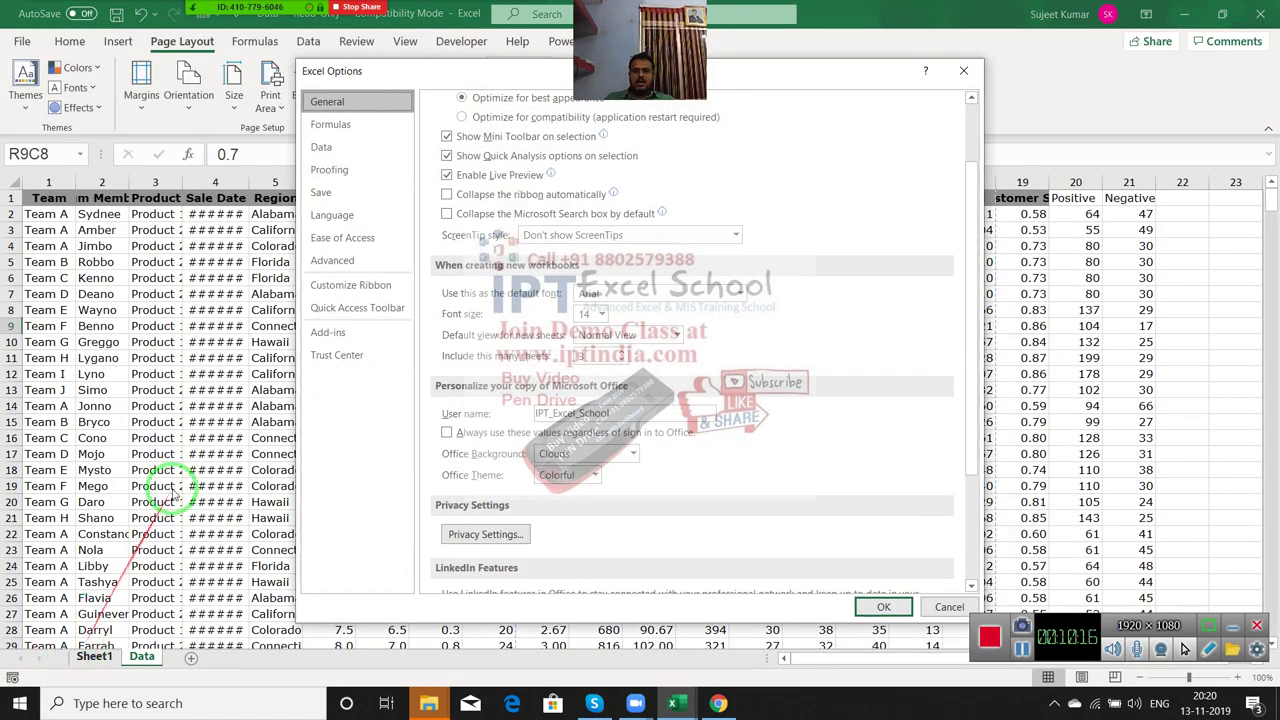
click(335, 125)
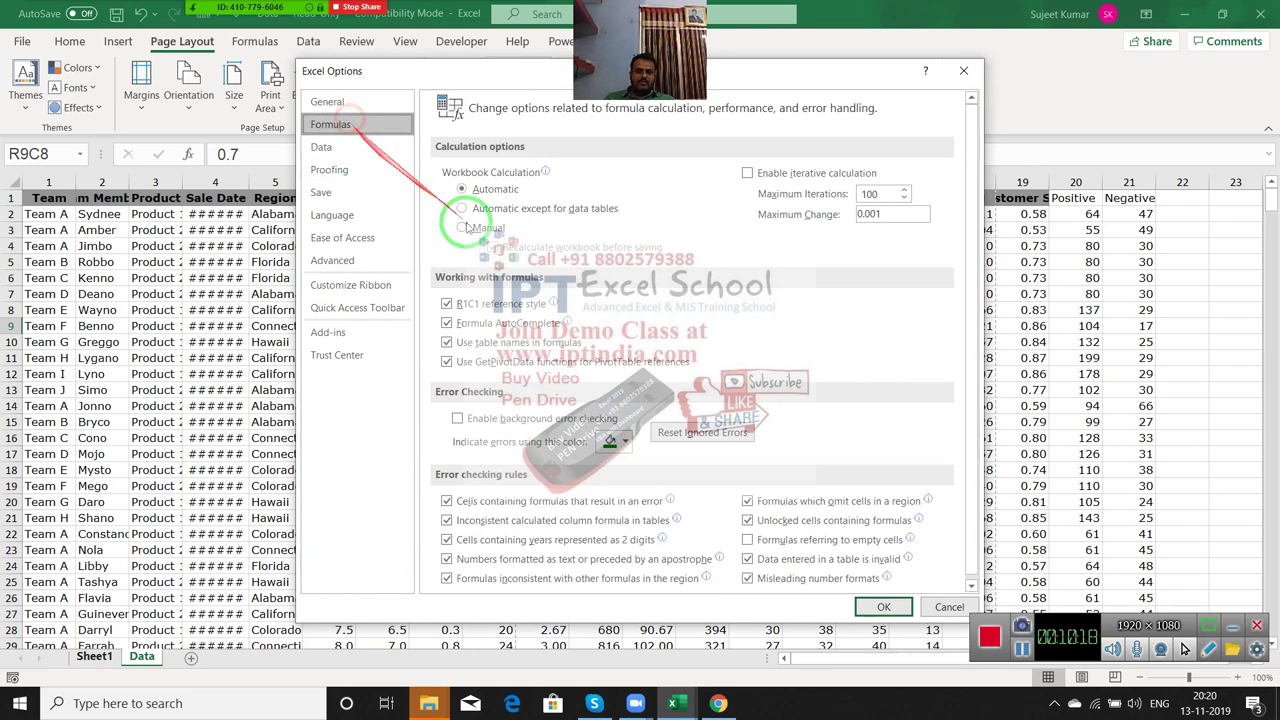
click(460, 418)
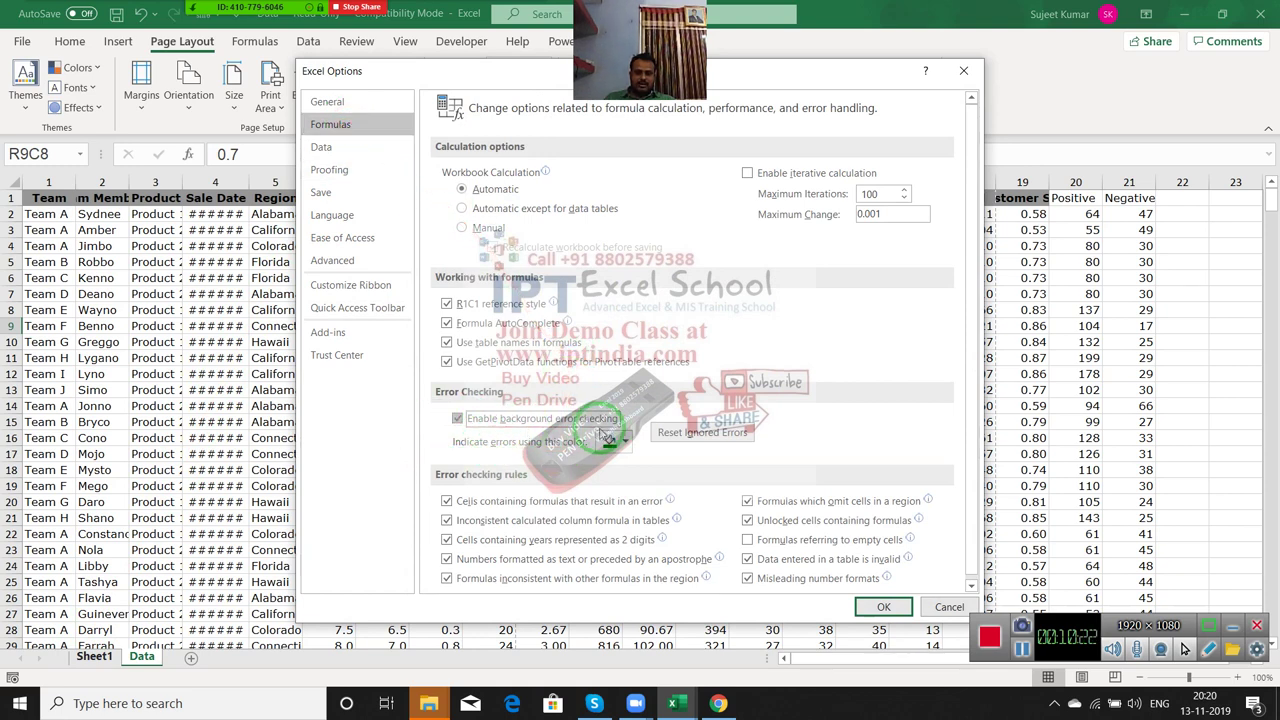
click(883, 607)
Switch to the other workbook and enter '002141 as text in cell R6C7
key(alt+Tab)
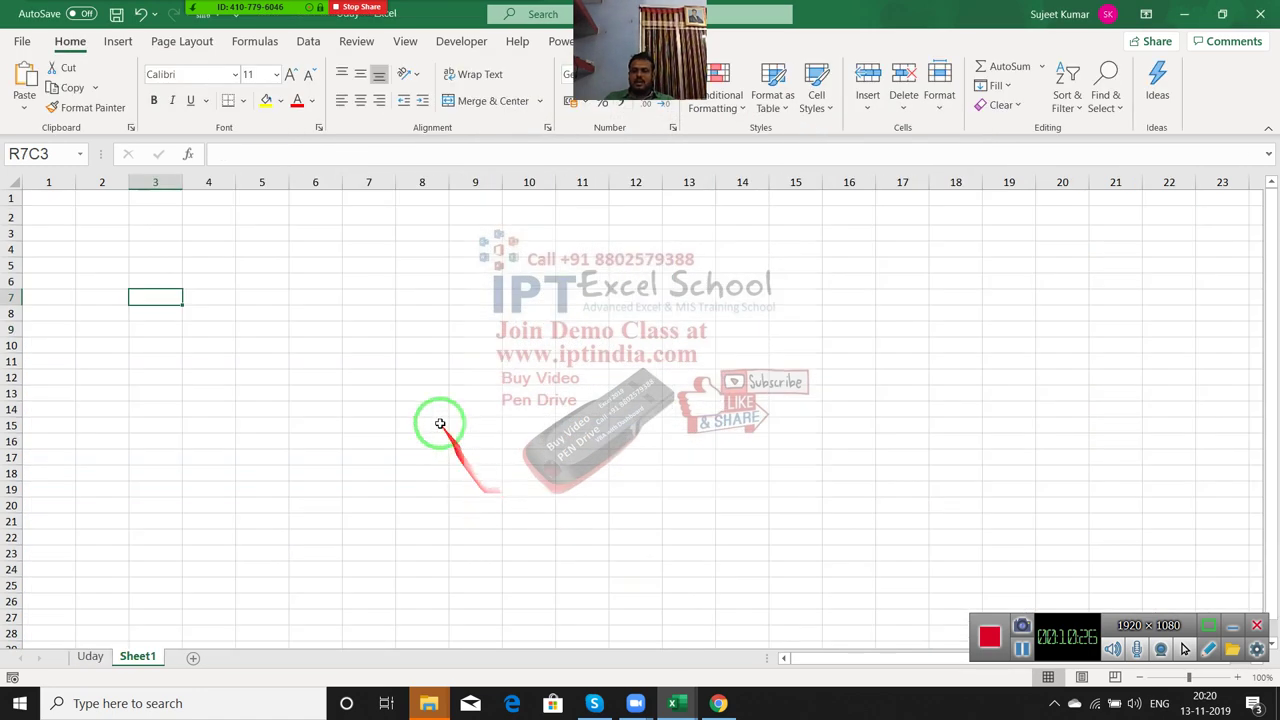
click(354, 280)
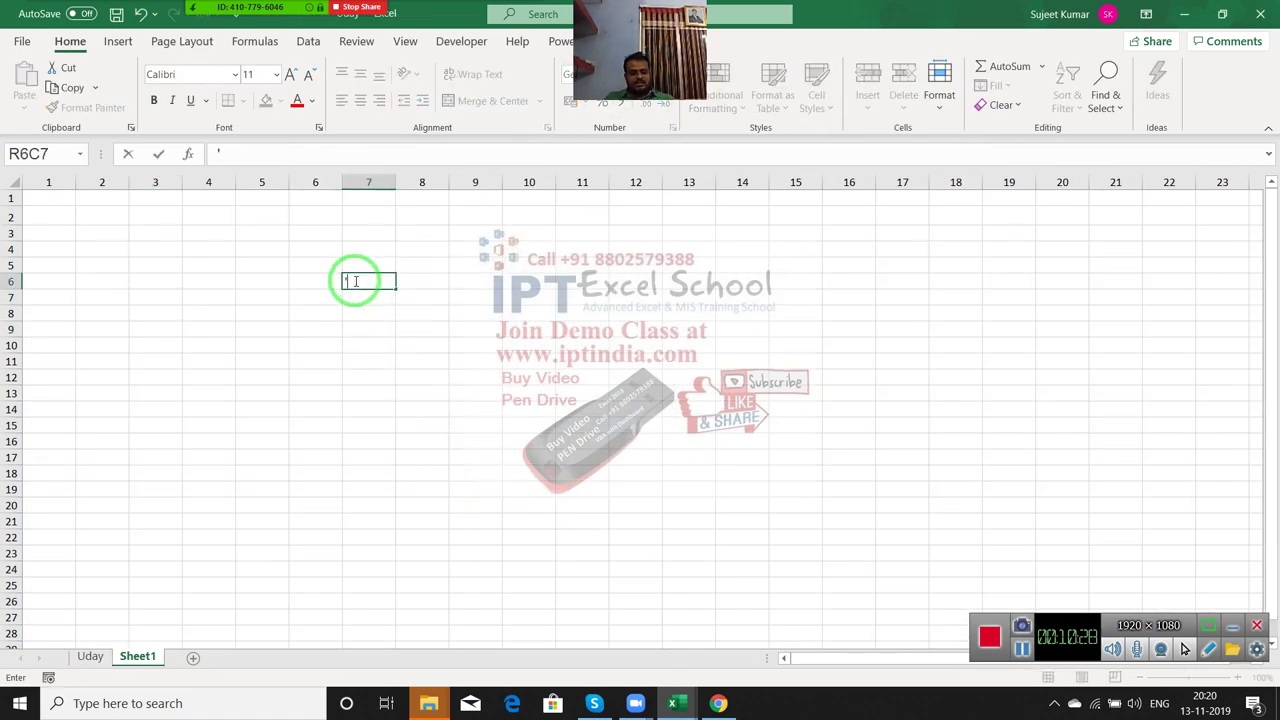
text('002141)
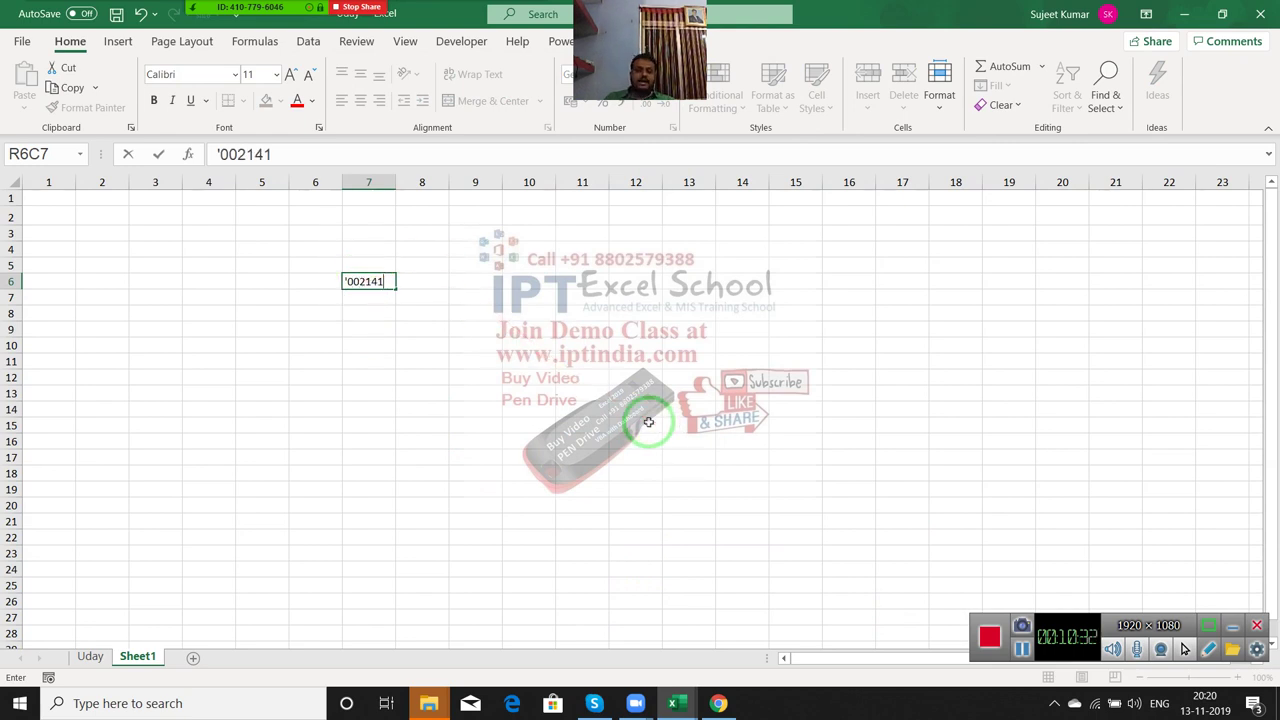
key(Return)
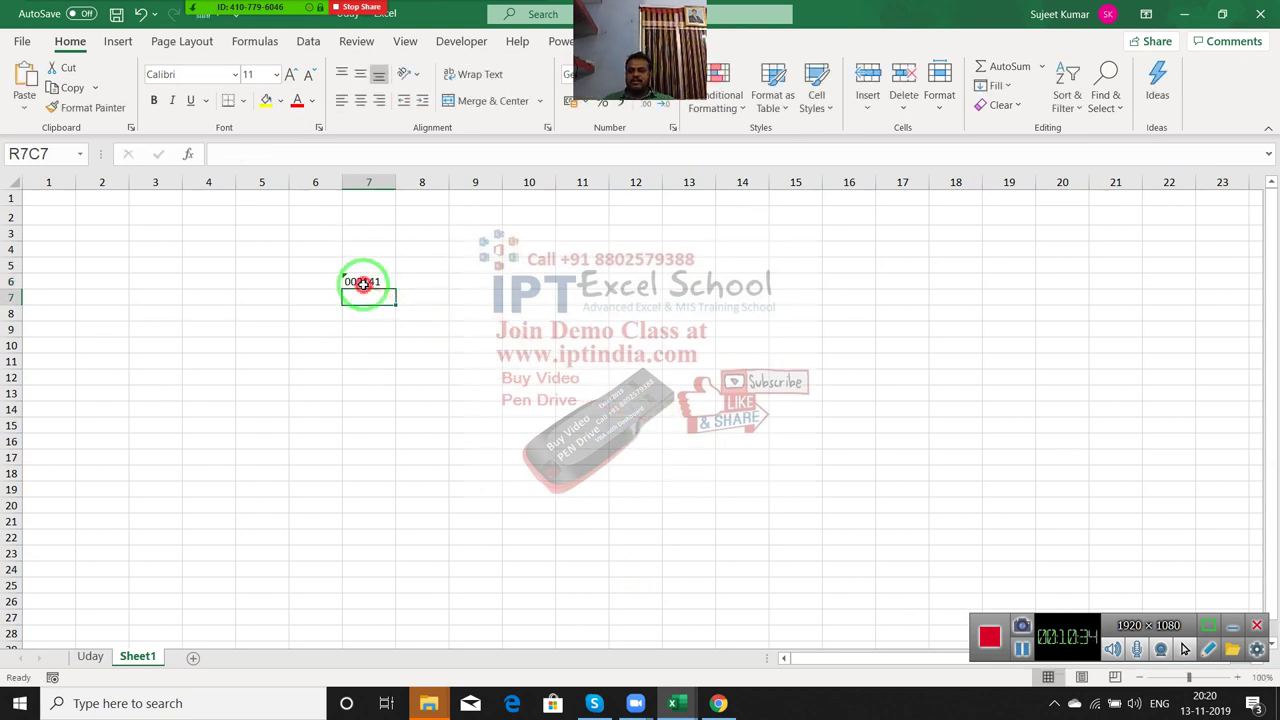
Reselect R6C7 and open its number-stored-as-text error warning options
click(362, 282)
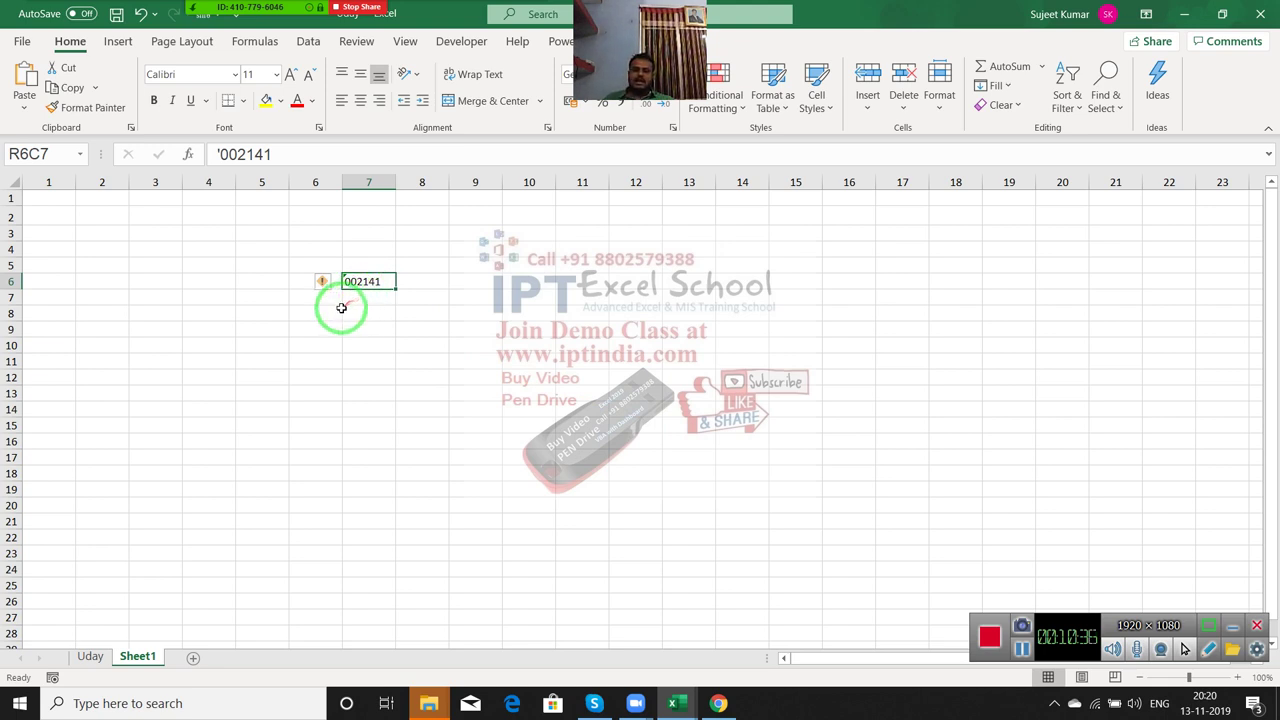
click(355, 378)
click(355, 281)
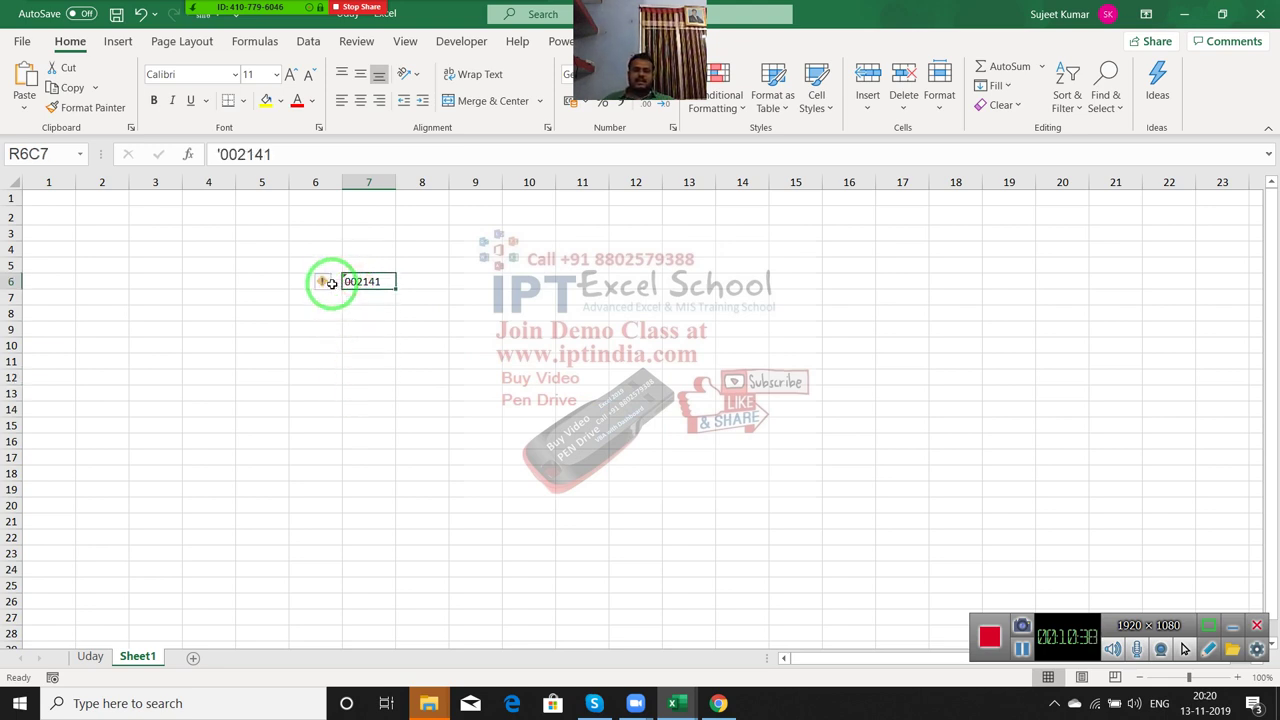
click(322, 282)
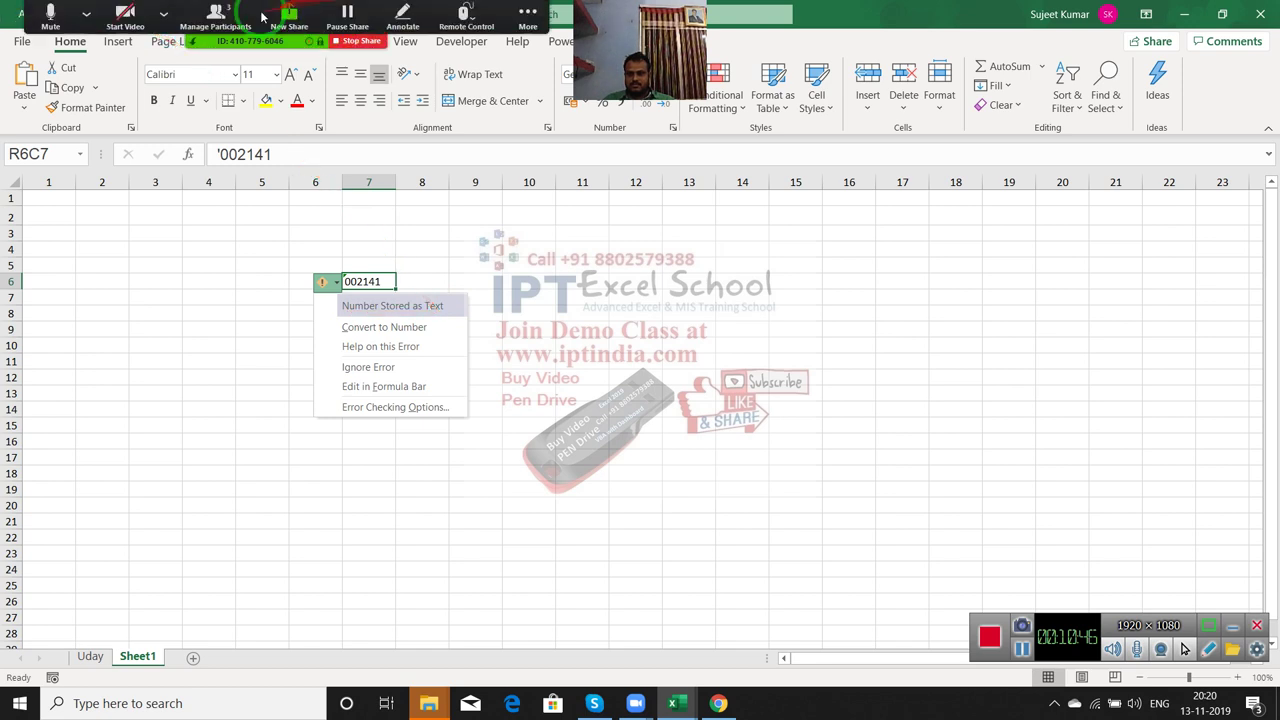
click(238, 18)
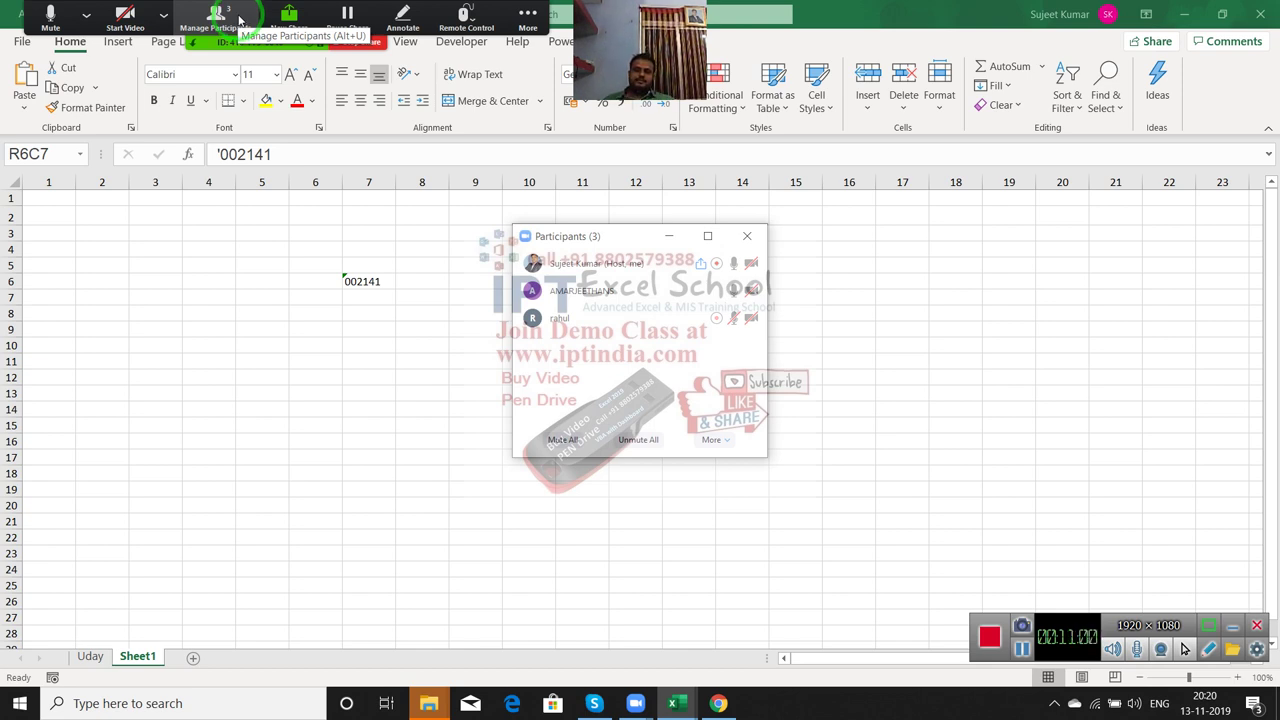
Open R6C7's error options and dismiss the number-stored-as-text warning
click(354, 281)
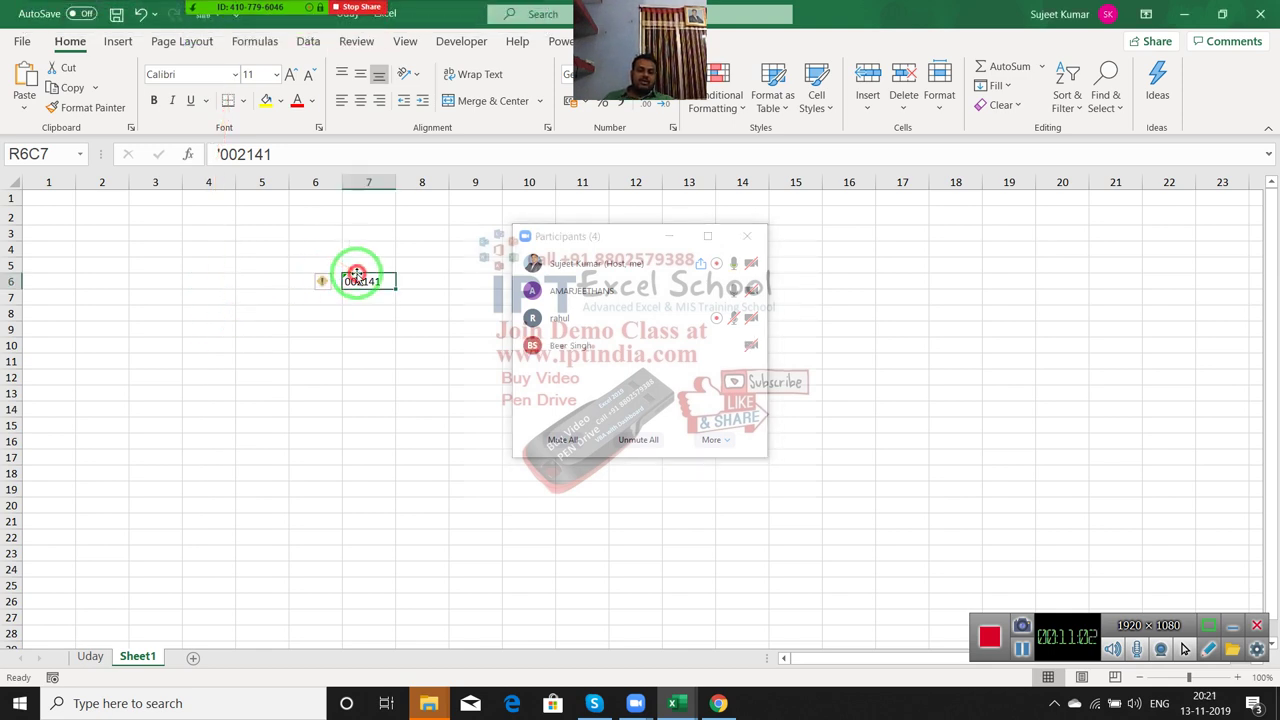
click(321, 281)
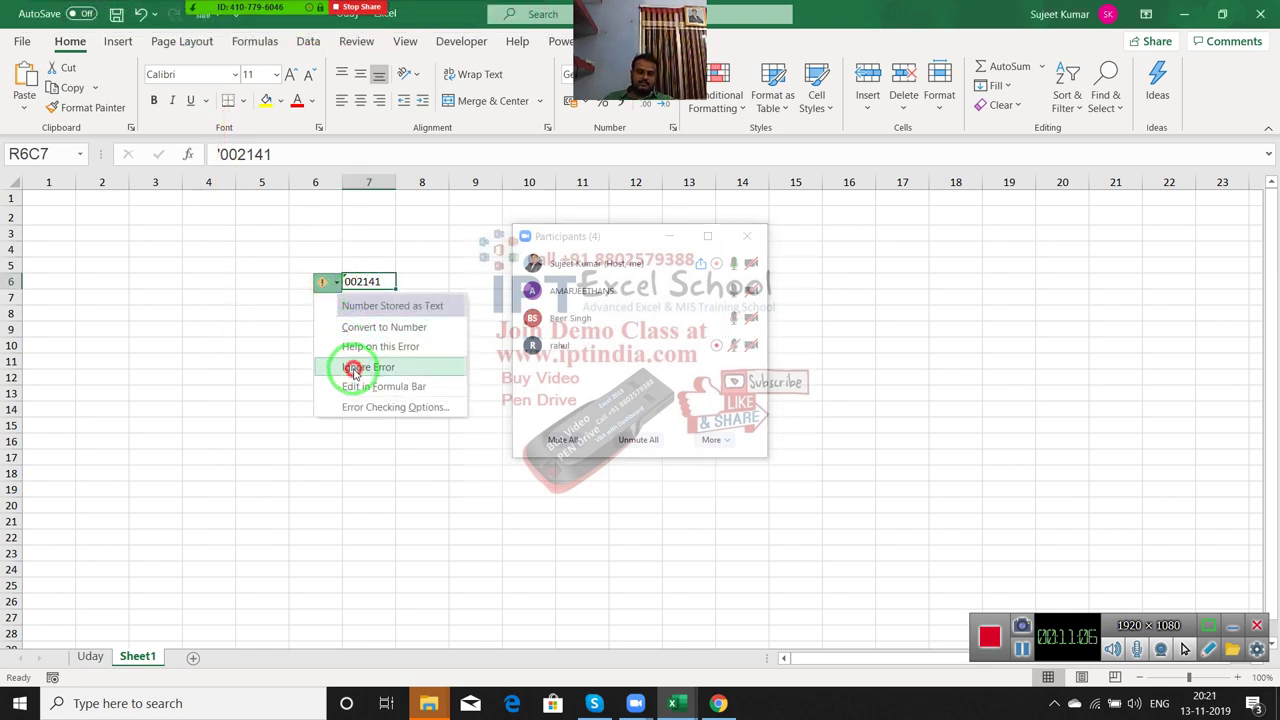
click(360, 368)
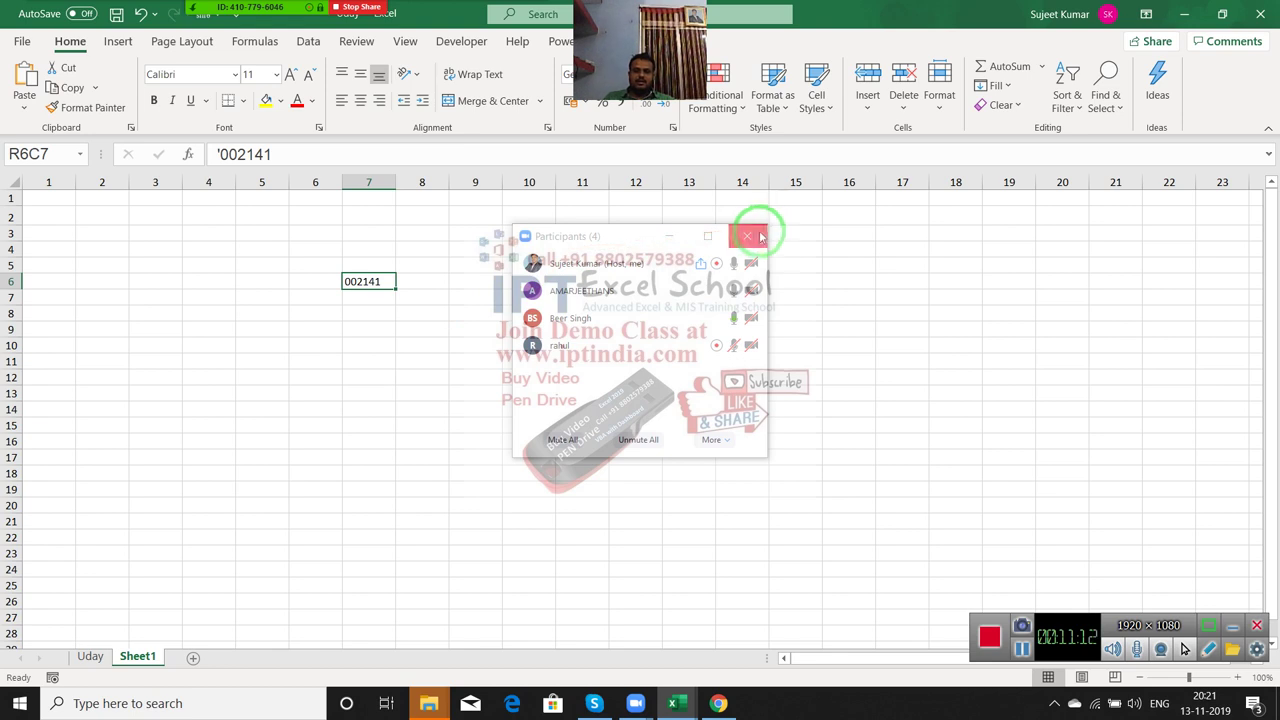
In Zoom, allow a participant to record, then close the participants list
mouse_move(740, 289)
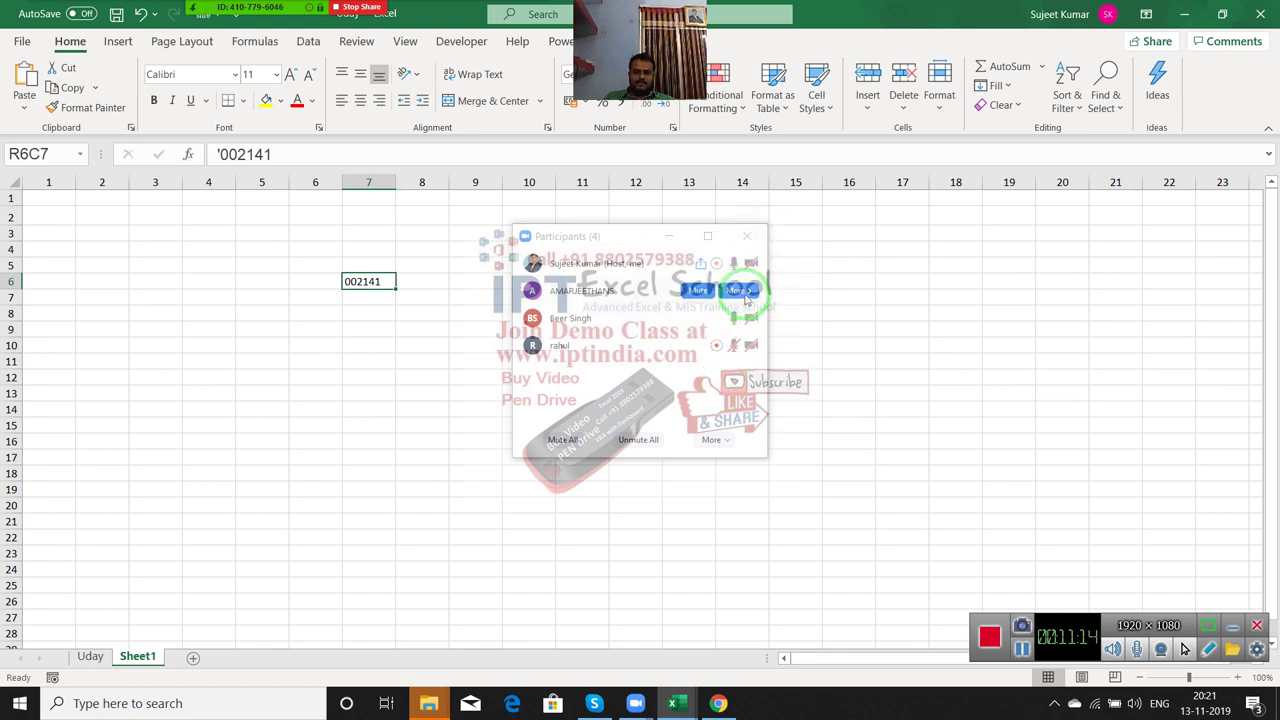
click(748, 318)
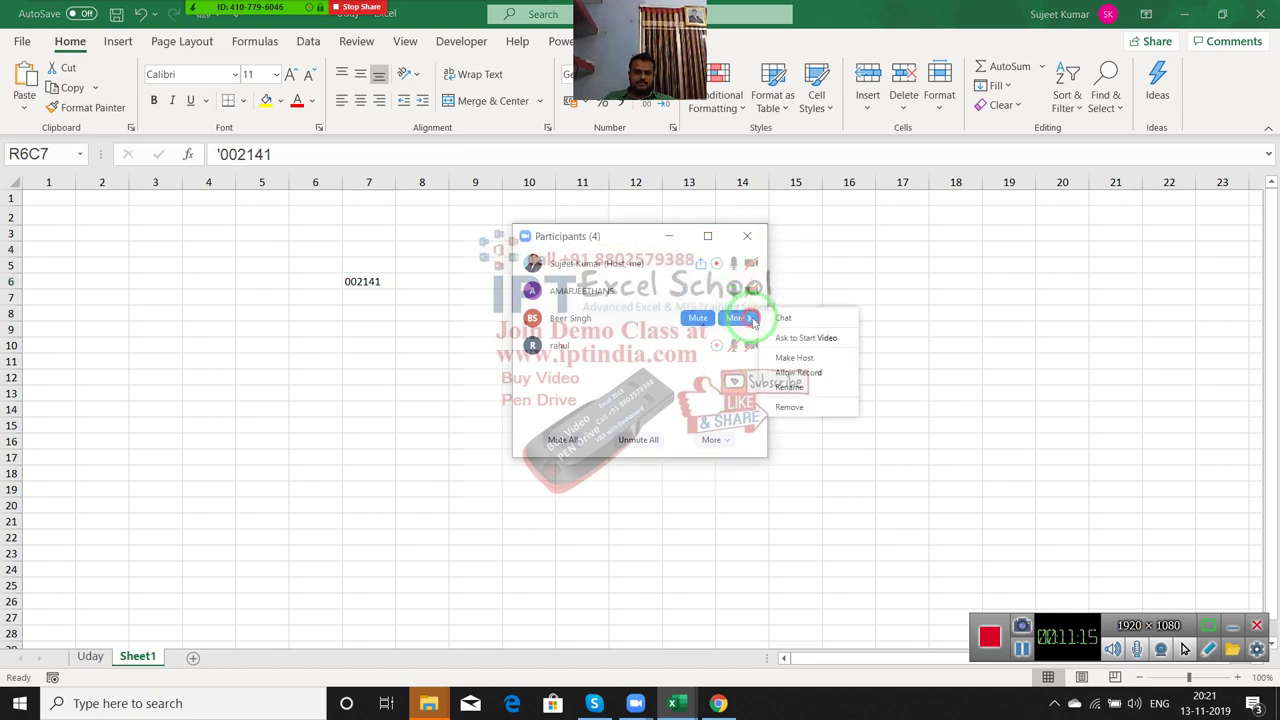
click(802, 375)
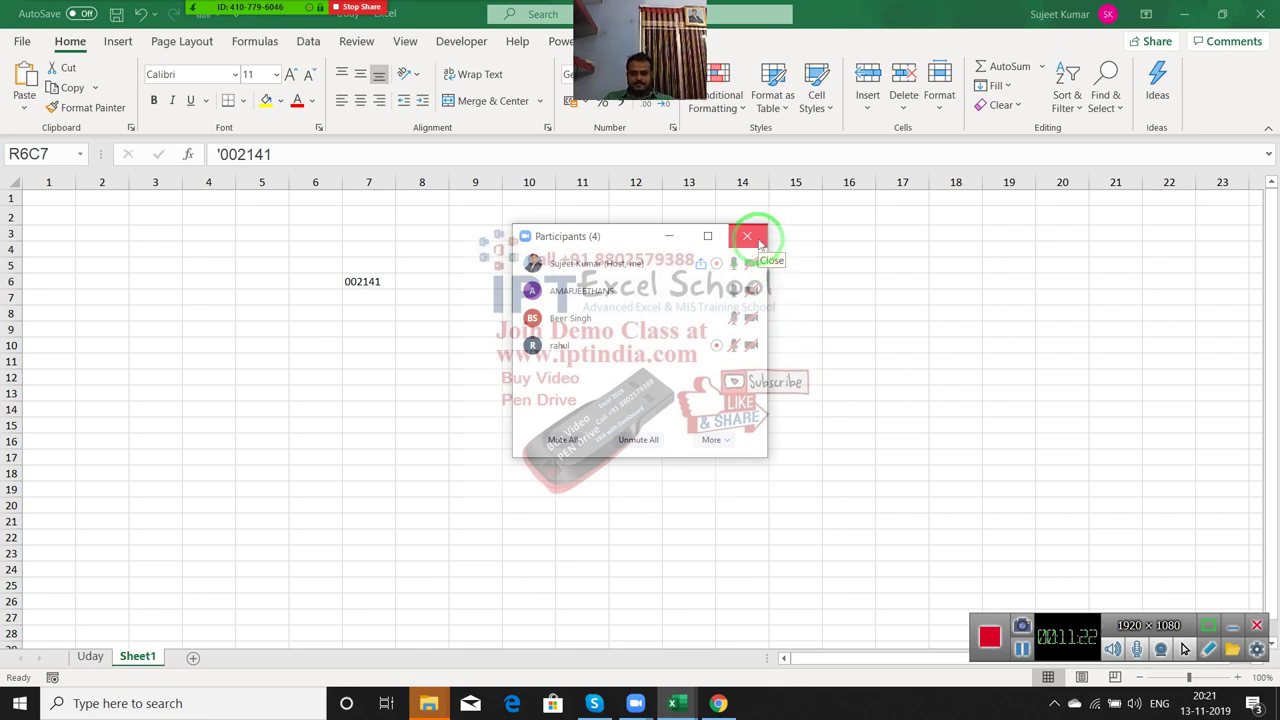
click(747, 236)
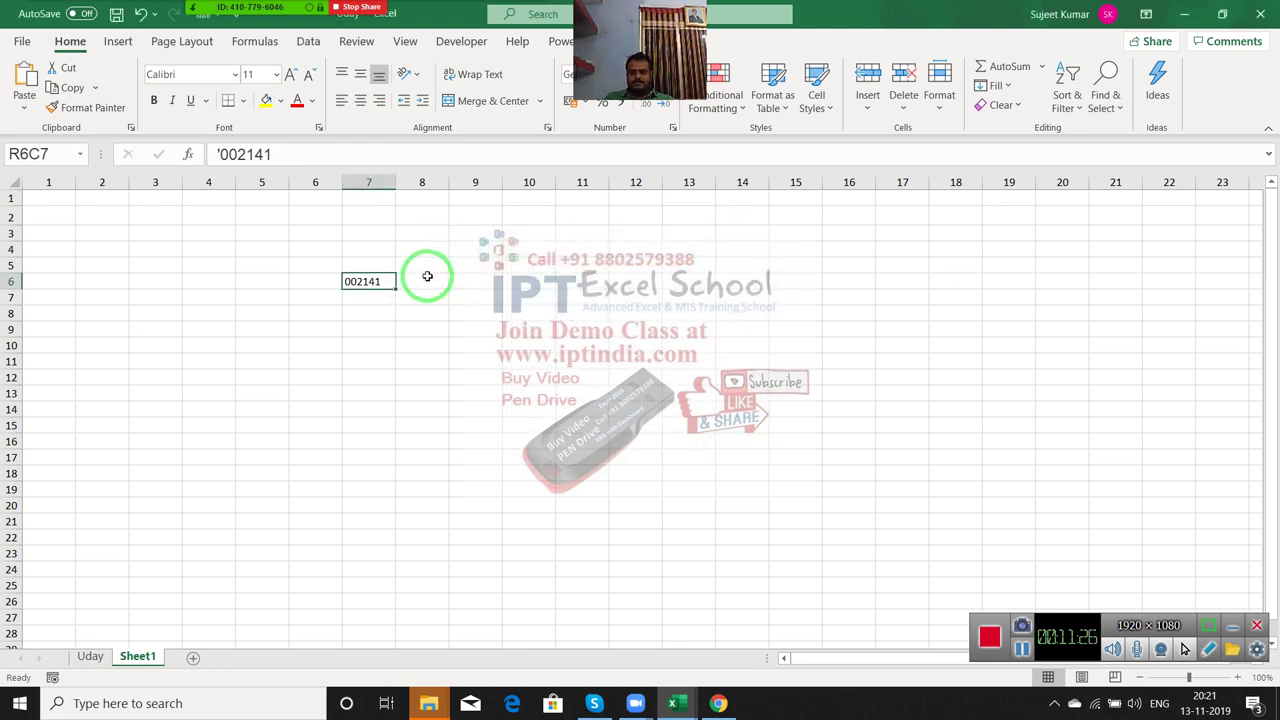
Reopen the Zoom participants list, view a participant's actions, then close the list
click(215, 15)
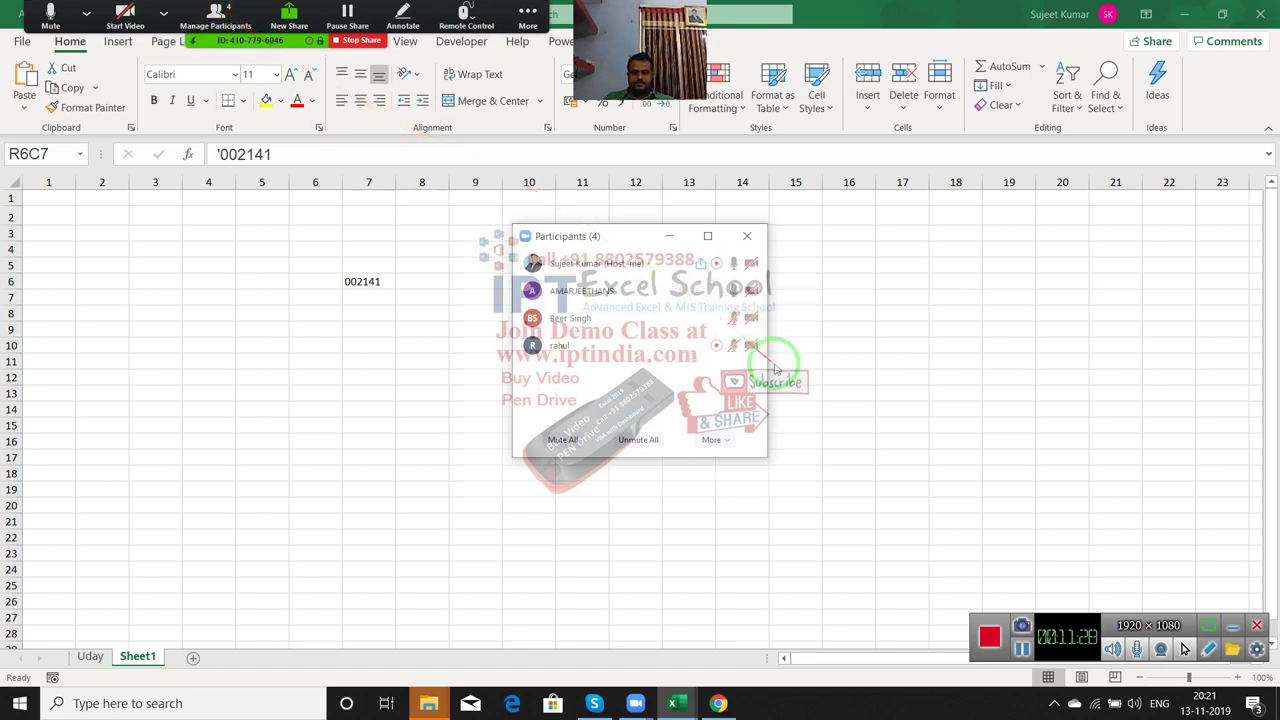
click(737, 317)
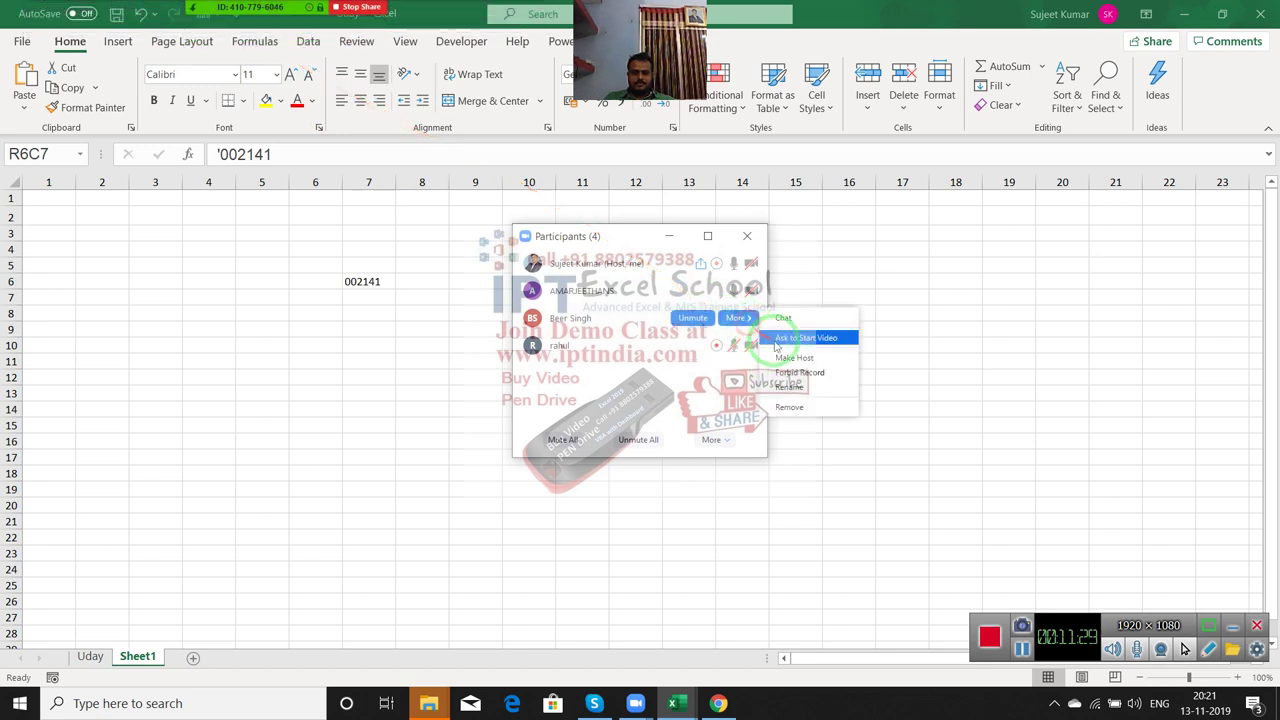
click(699, 414)
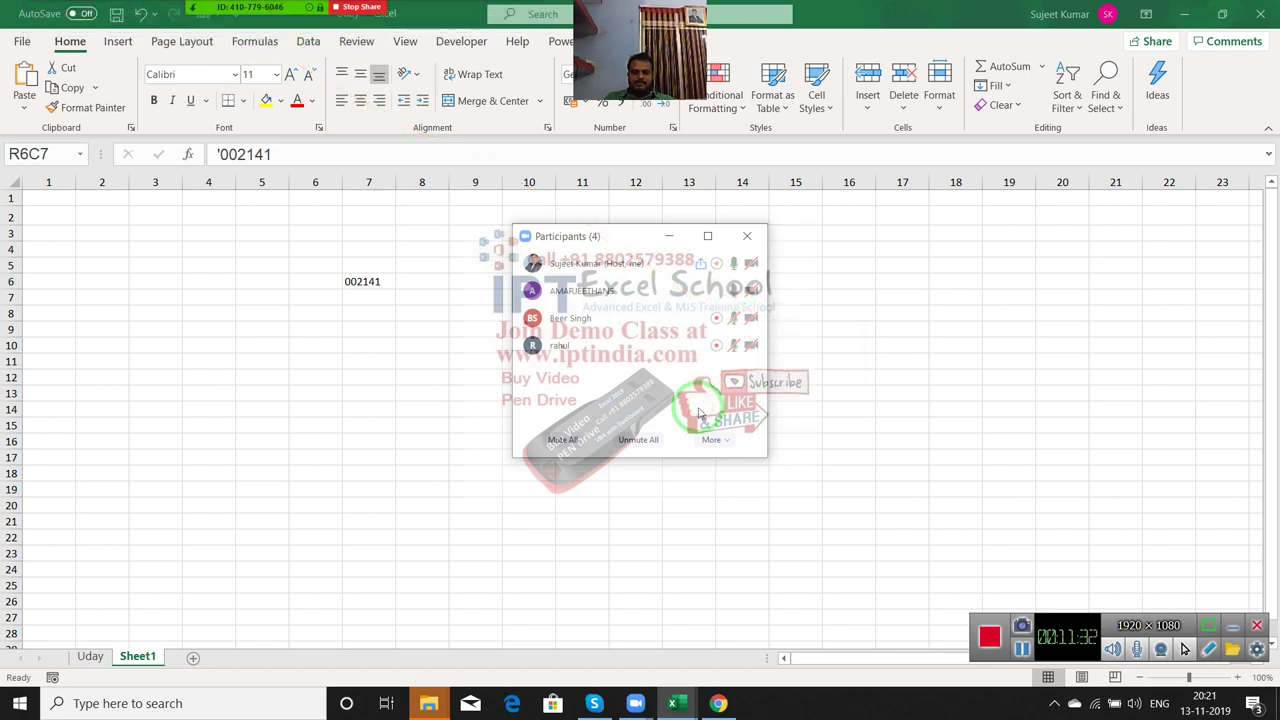
click(750, 221)
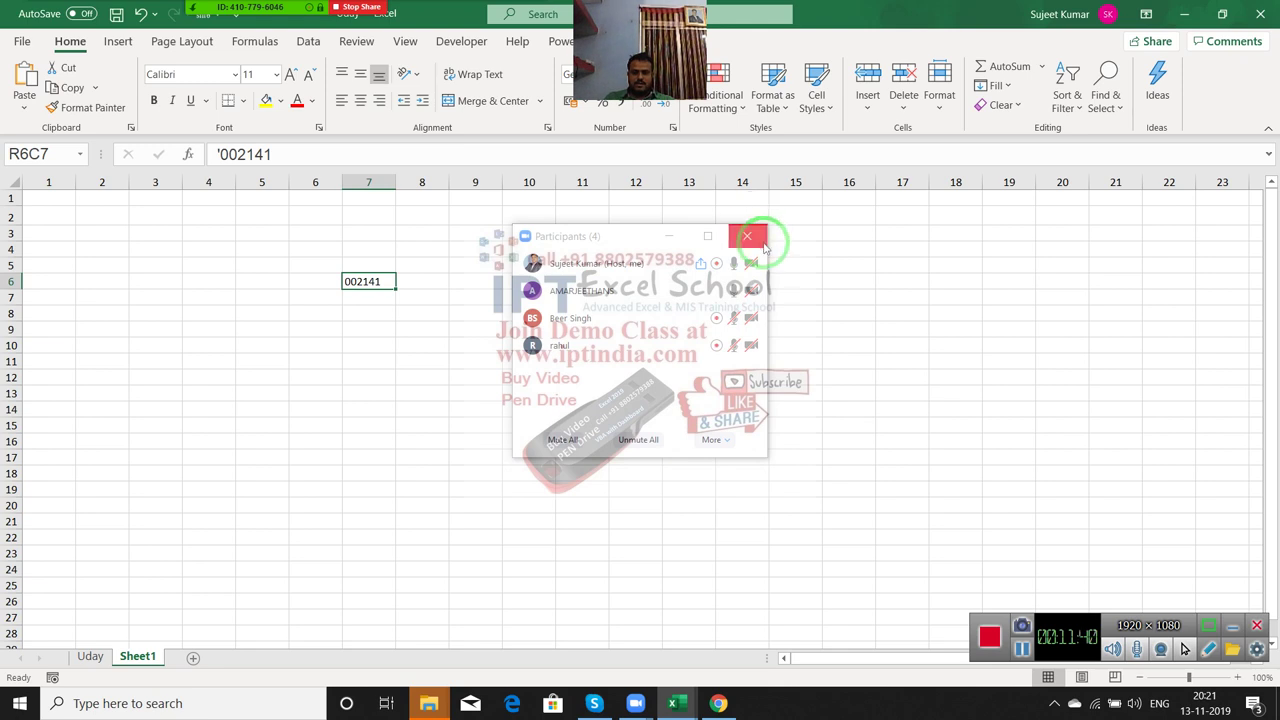
click(758, 243)
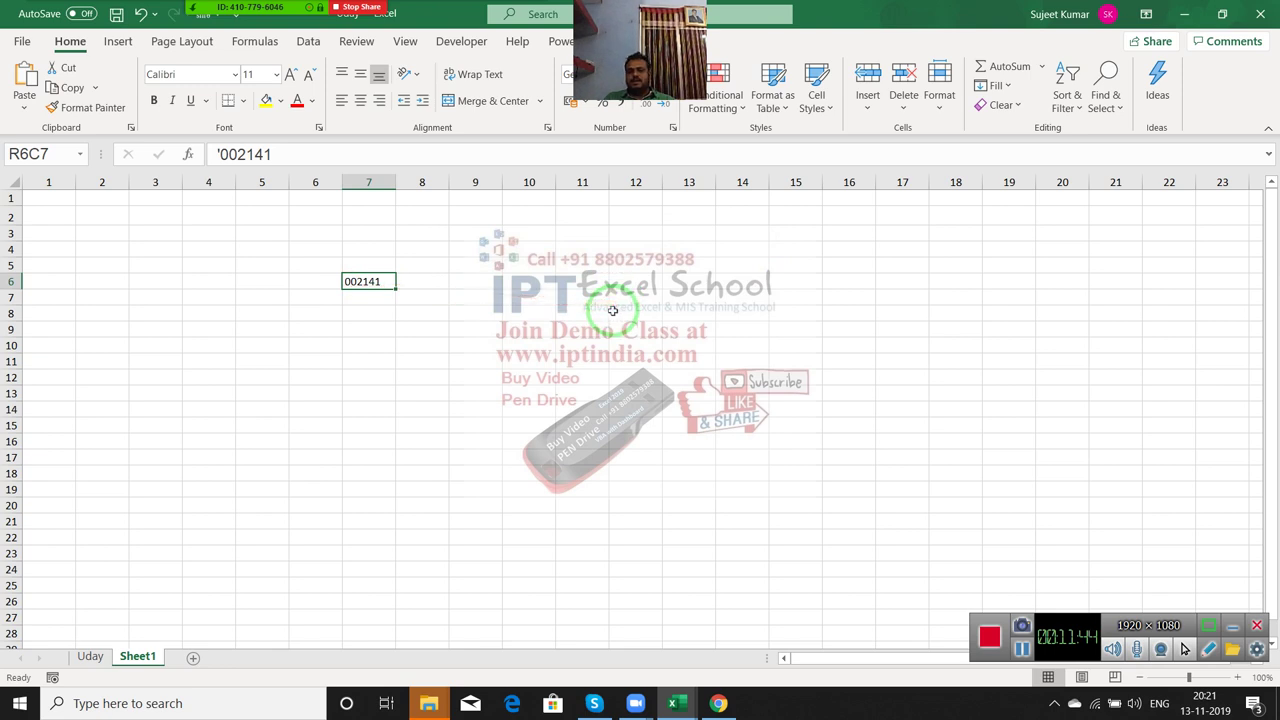
Enter '0116546 as text in cell R6C8
key(Right)
text(')
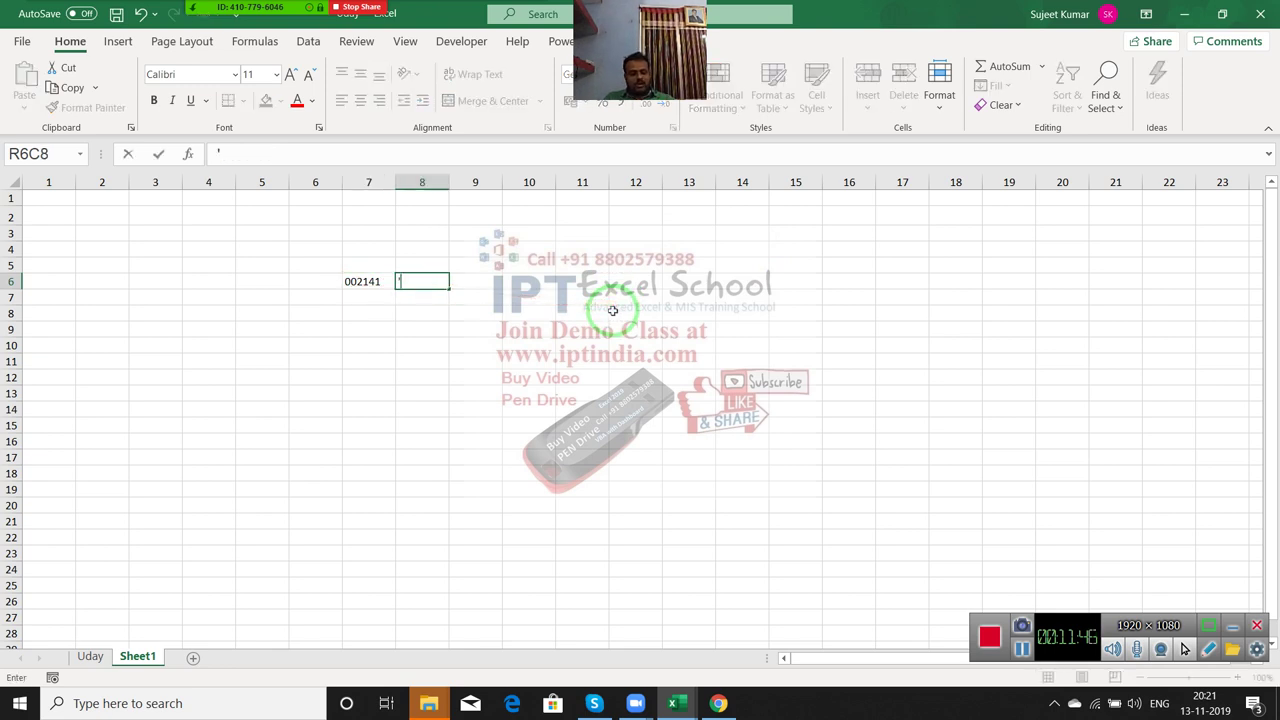
text(0116546)
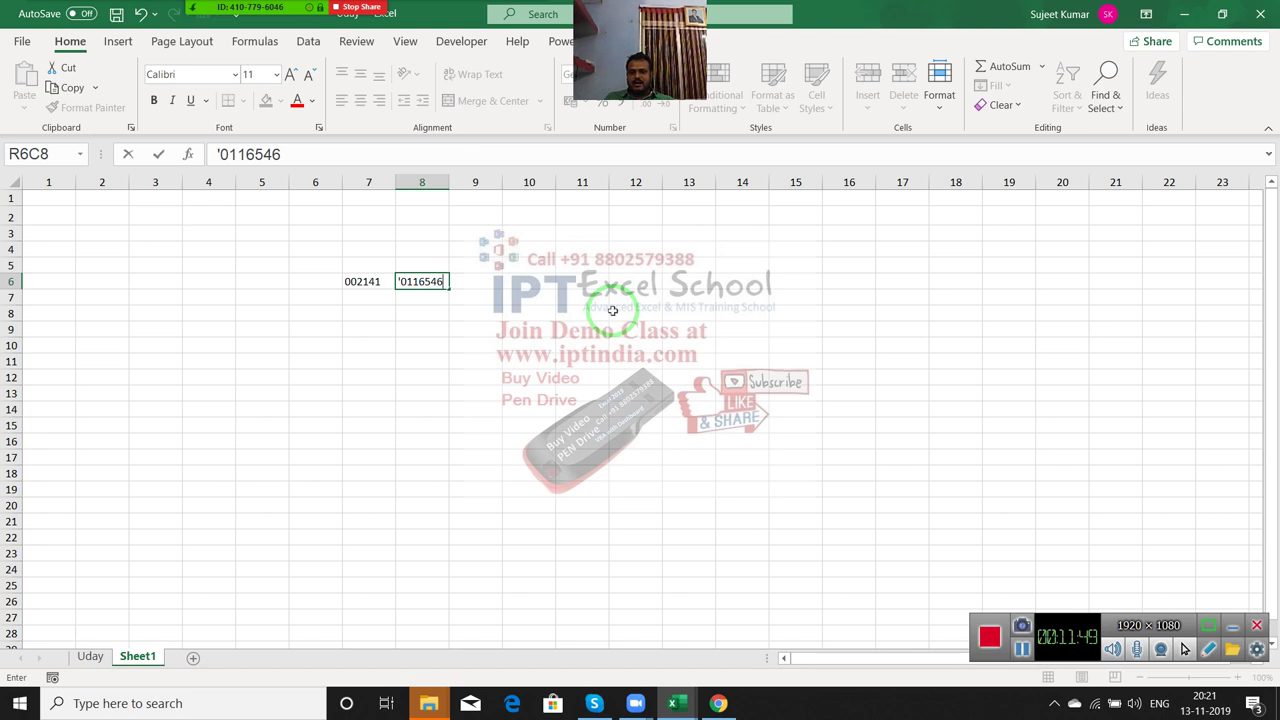
key(Return)
key(Up)
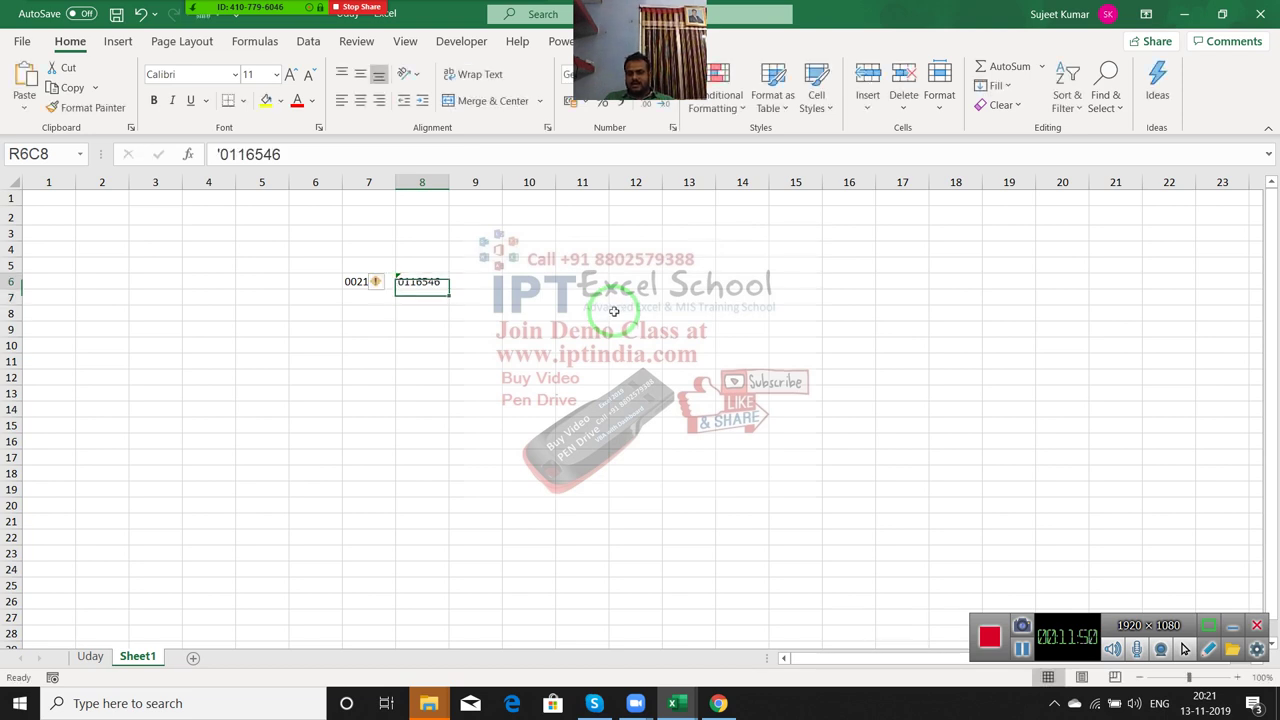
Choose Ignore Error for the number-stored-as-text warning on R6C8
click(378, 281)
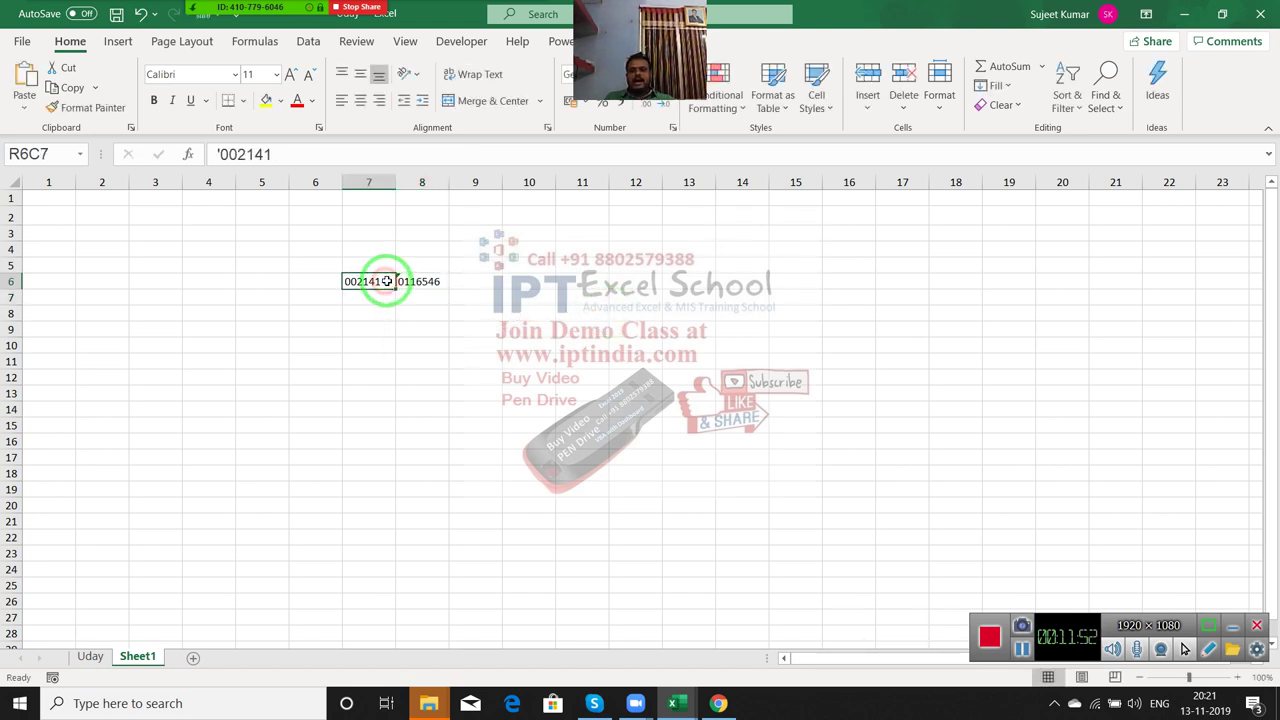
click(412, 281)
click(382, 282)
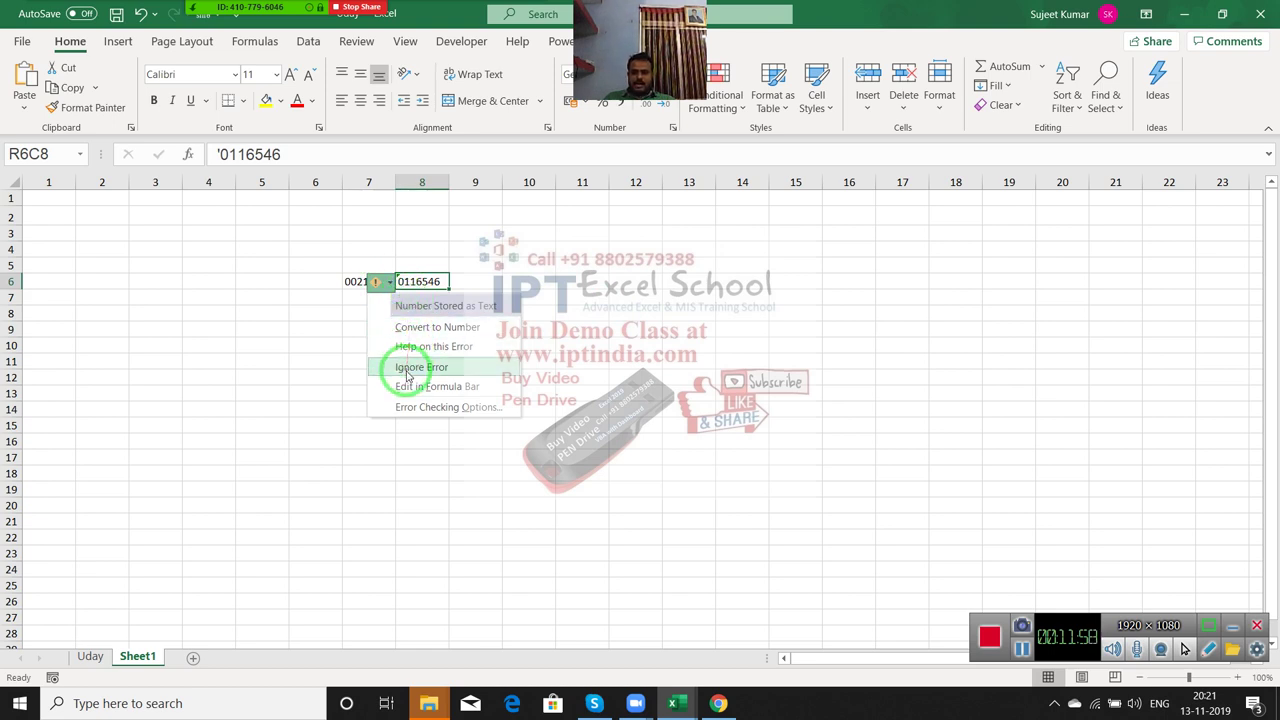
click(407, 367)
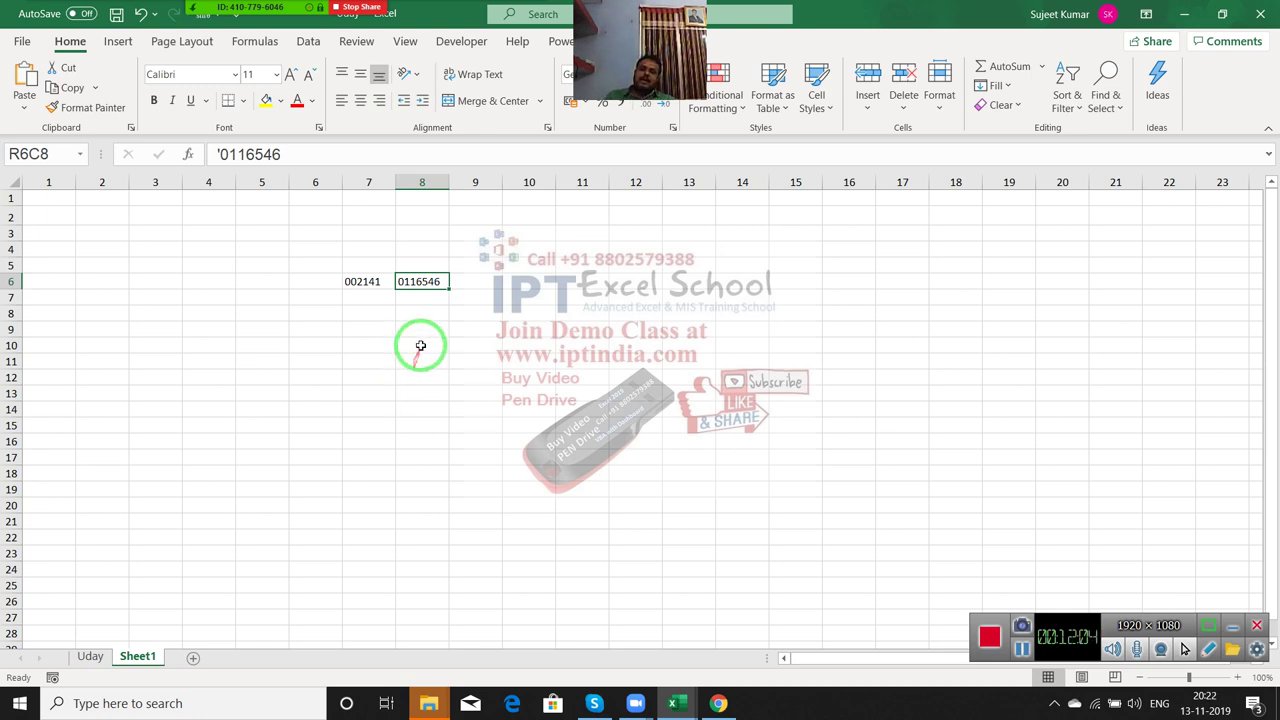
Select cell R10C8 and show the workbook's Info page
click(420, 345)
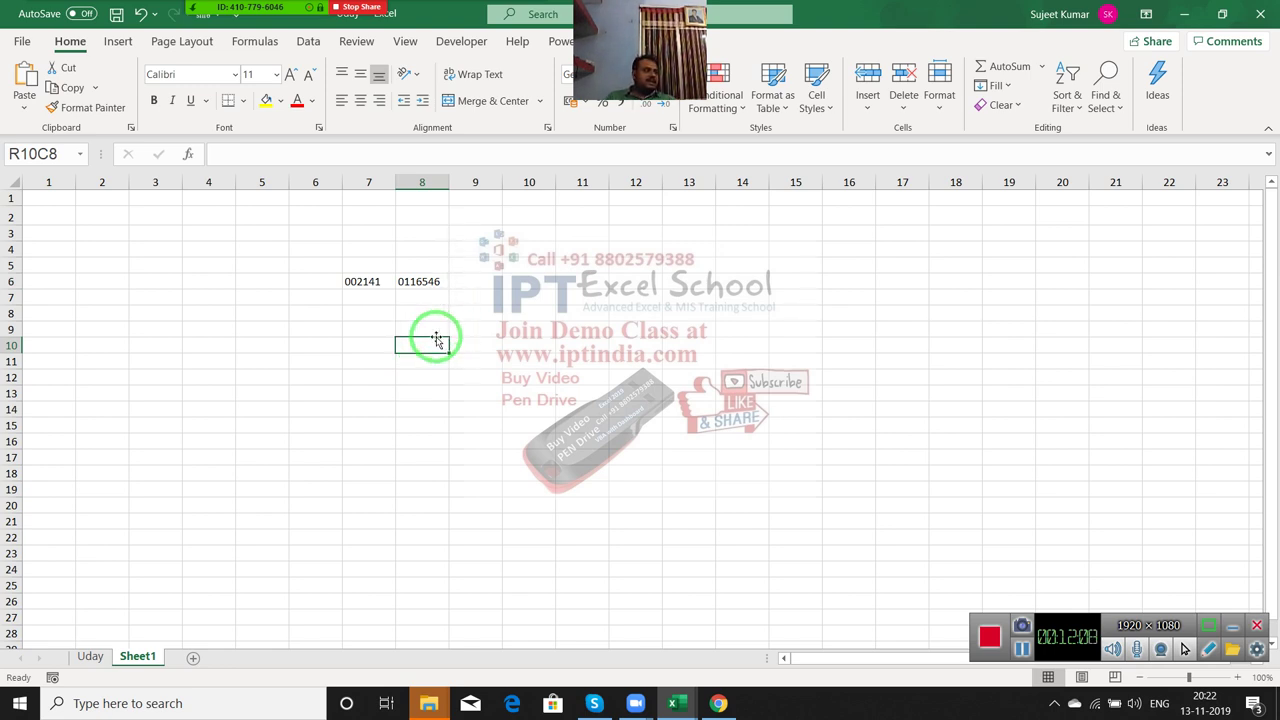
drag(425, 356, 391, 543)
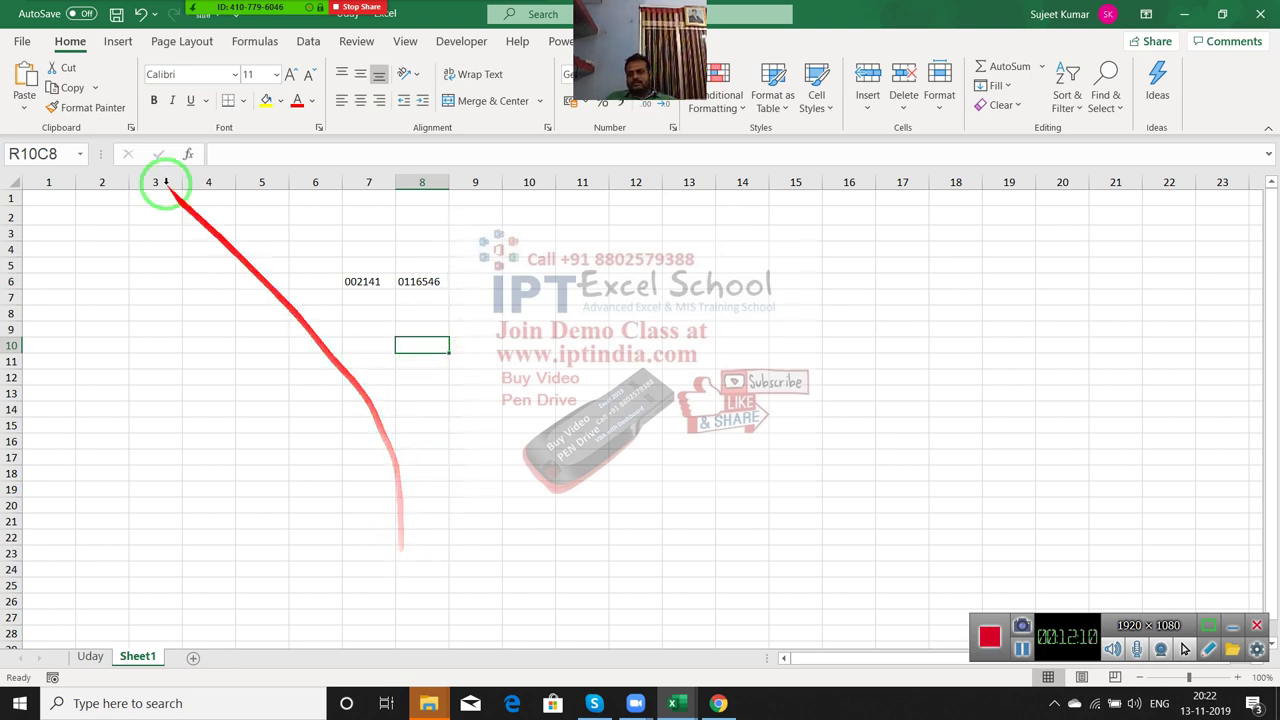
click(23, 41)
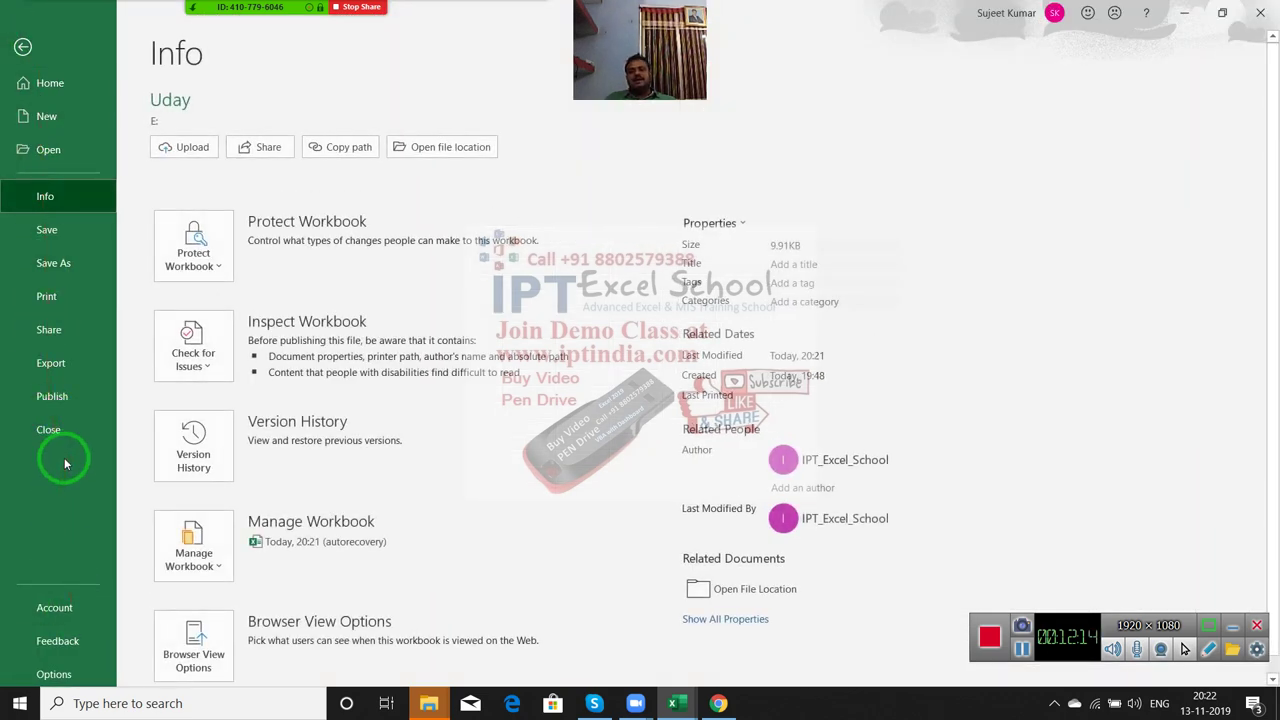
Show the Formulas page of Excel Options and toggle background error checking off, then back on
key(Escape)
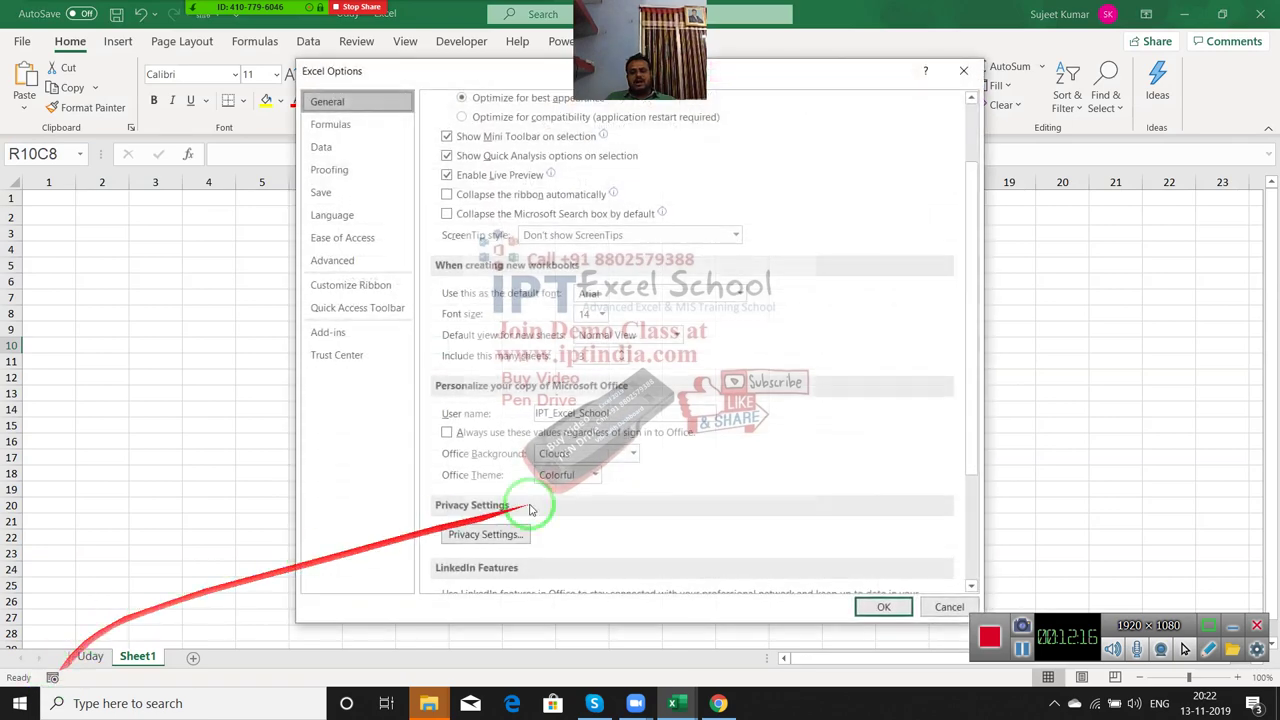
click(334, 125)
drag(561, 73, 851, 15)
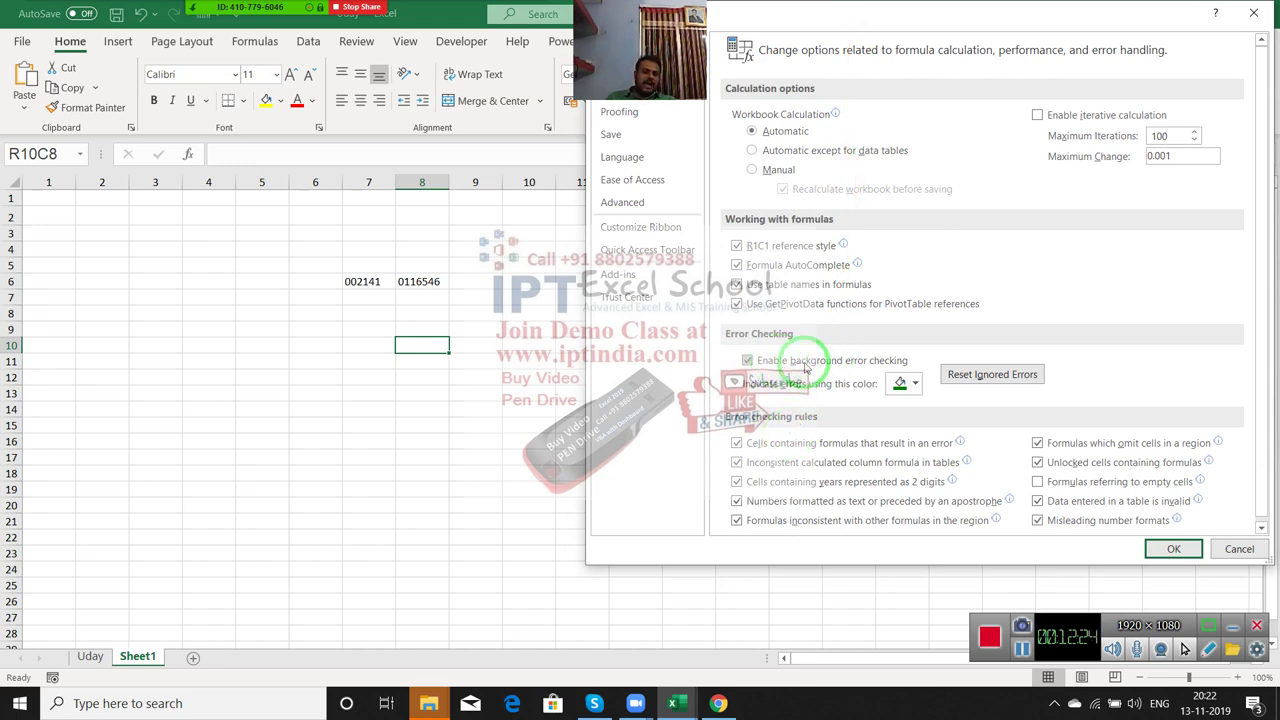
click(806, 365)
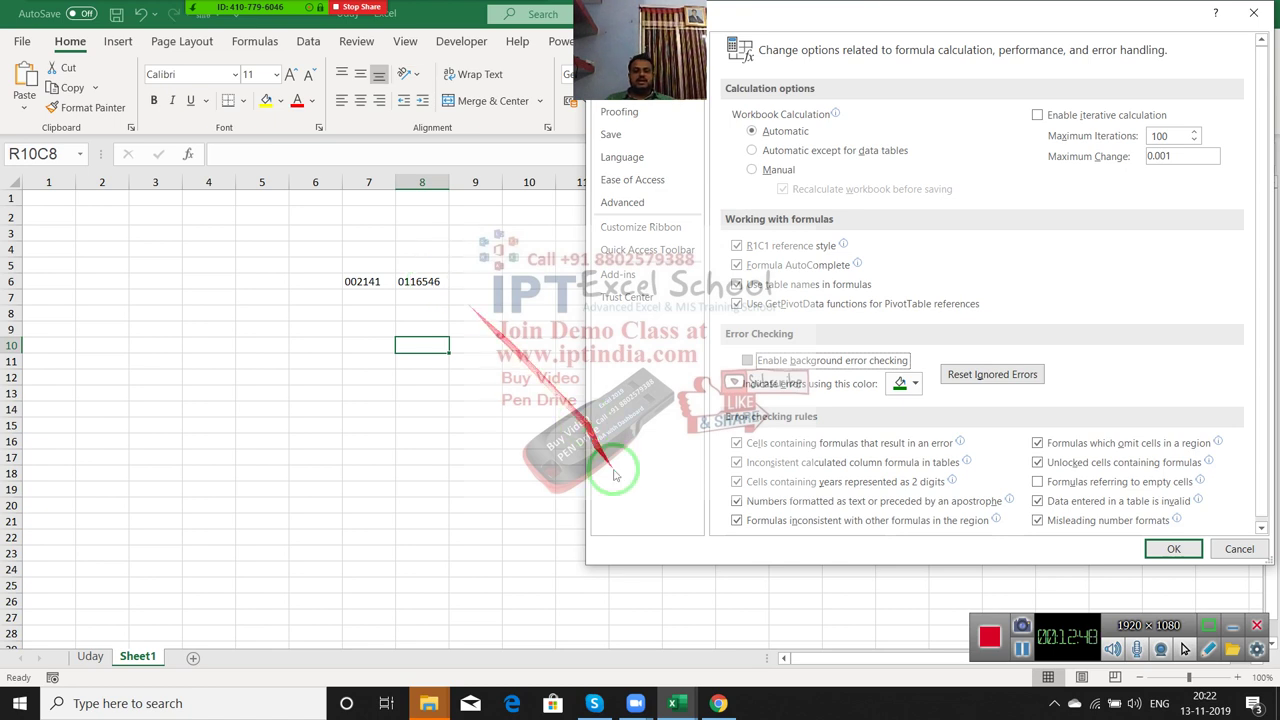
click(770, 360)
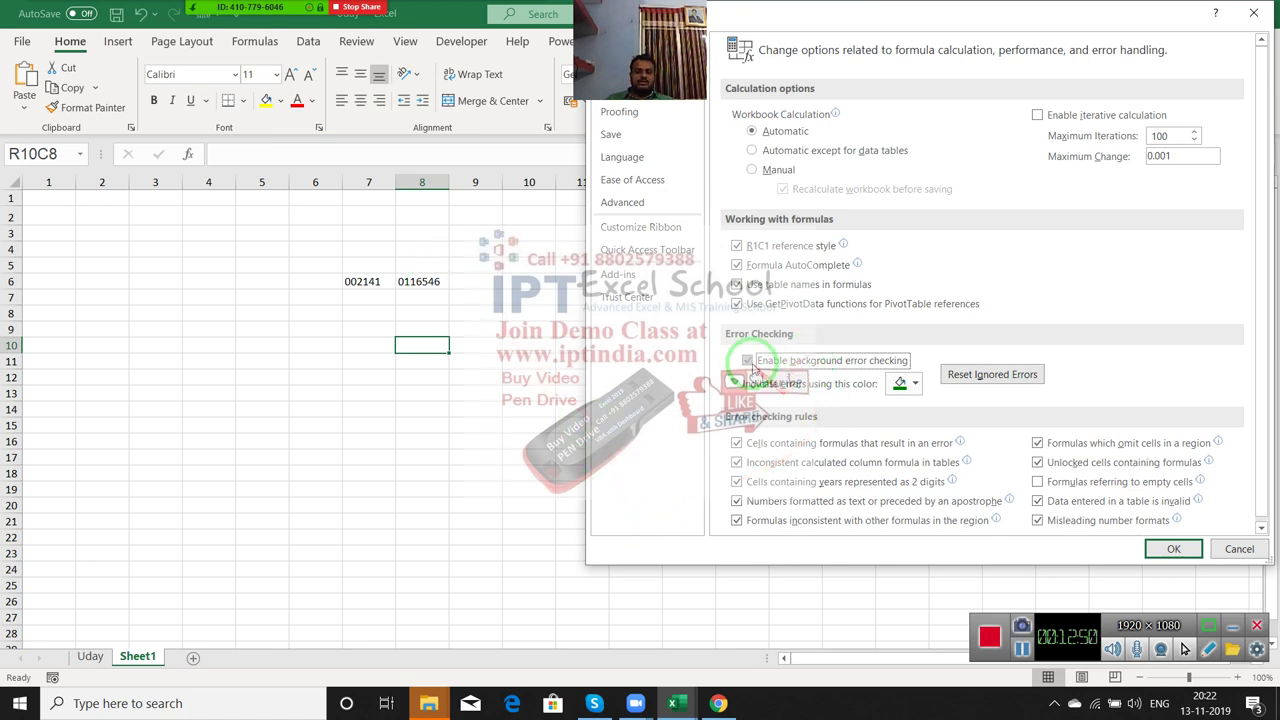
Find the DL-to-Delhi entry in the Proofing AutoCorrect list, then cancel both dialogs
click(640, 112)
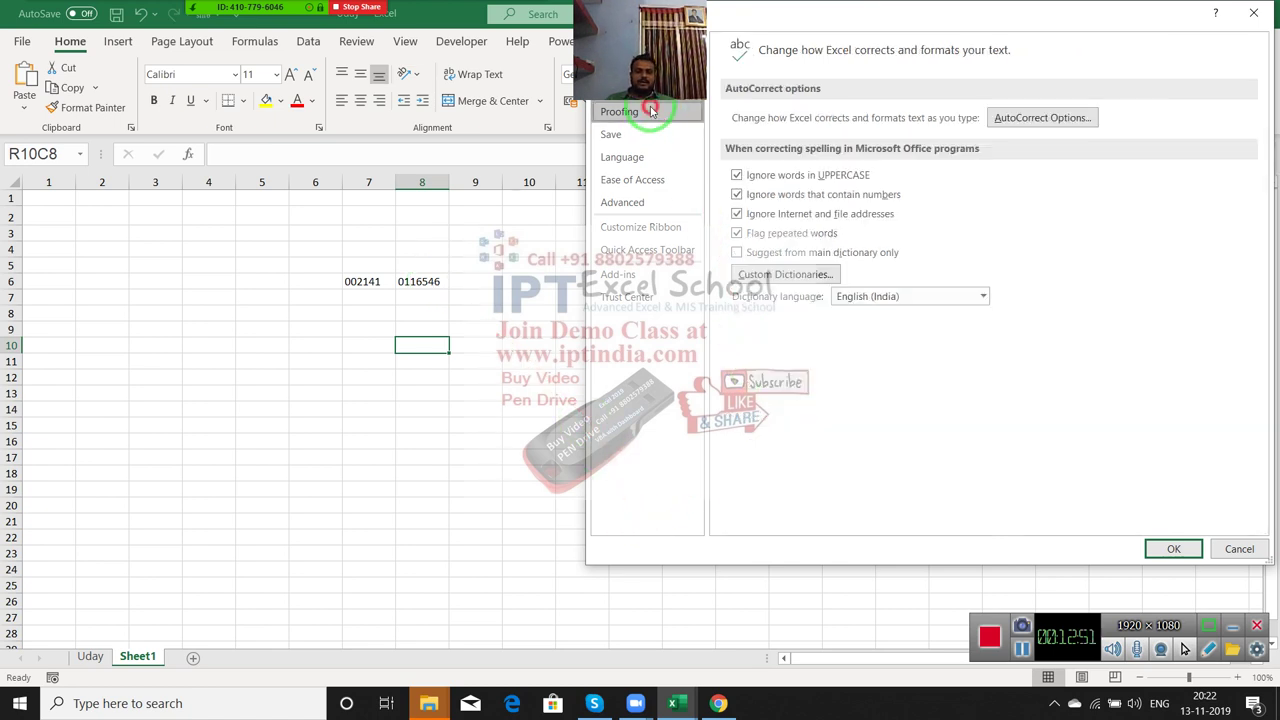
click(1093, 127)
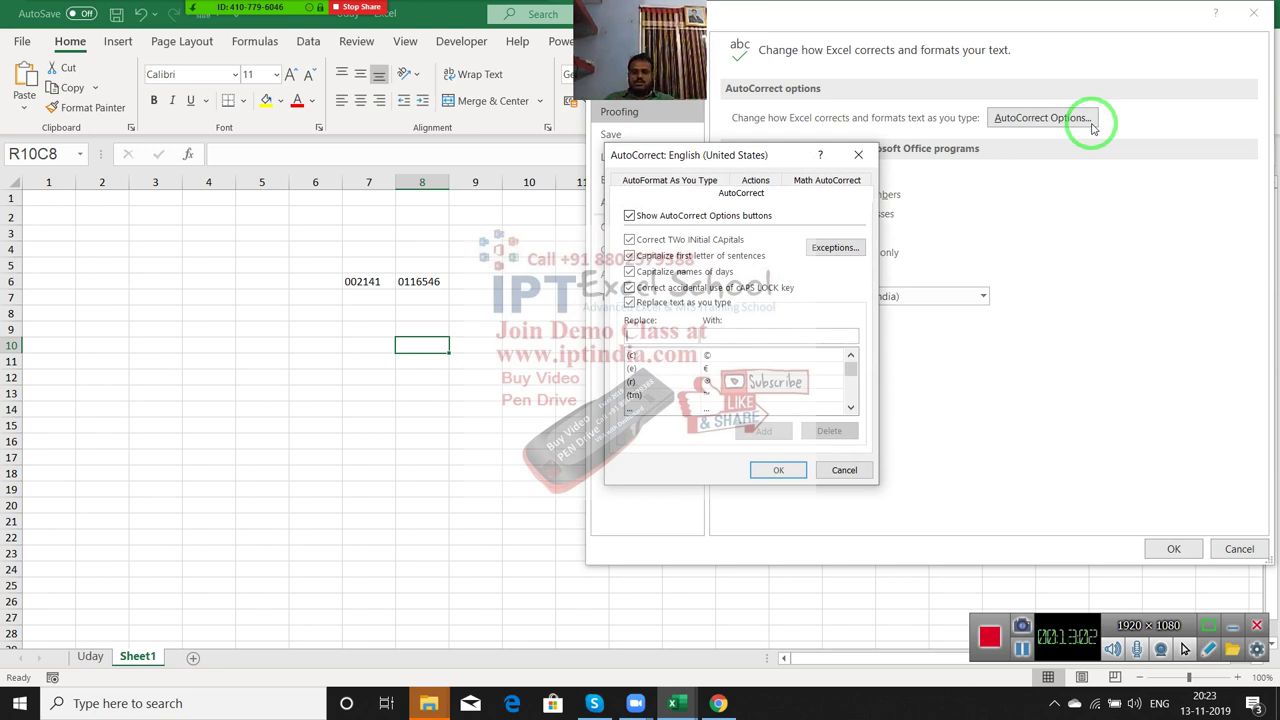
text(c)
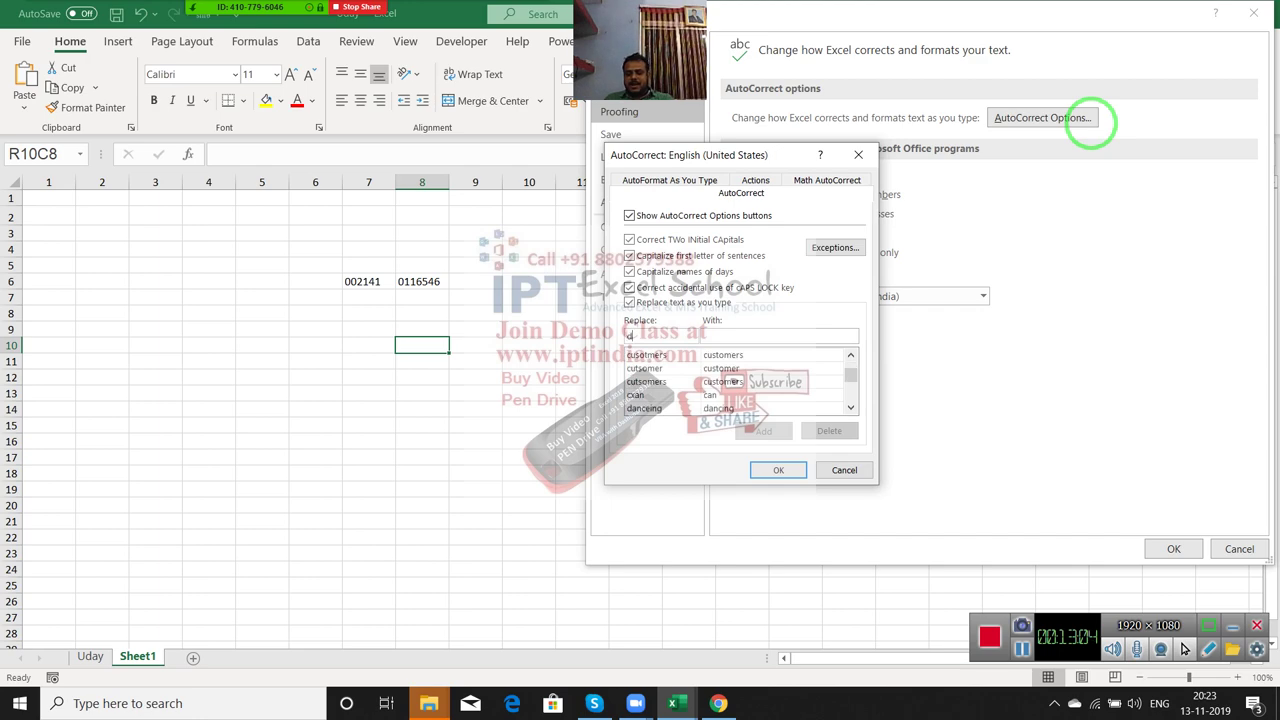
text(l)
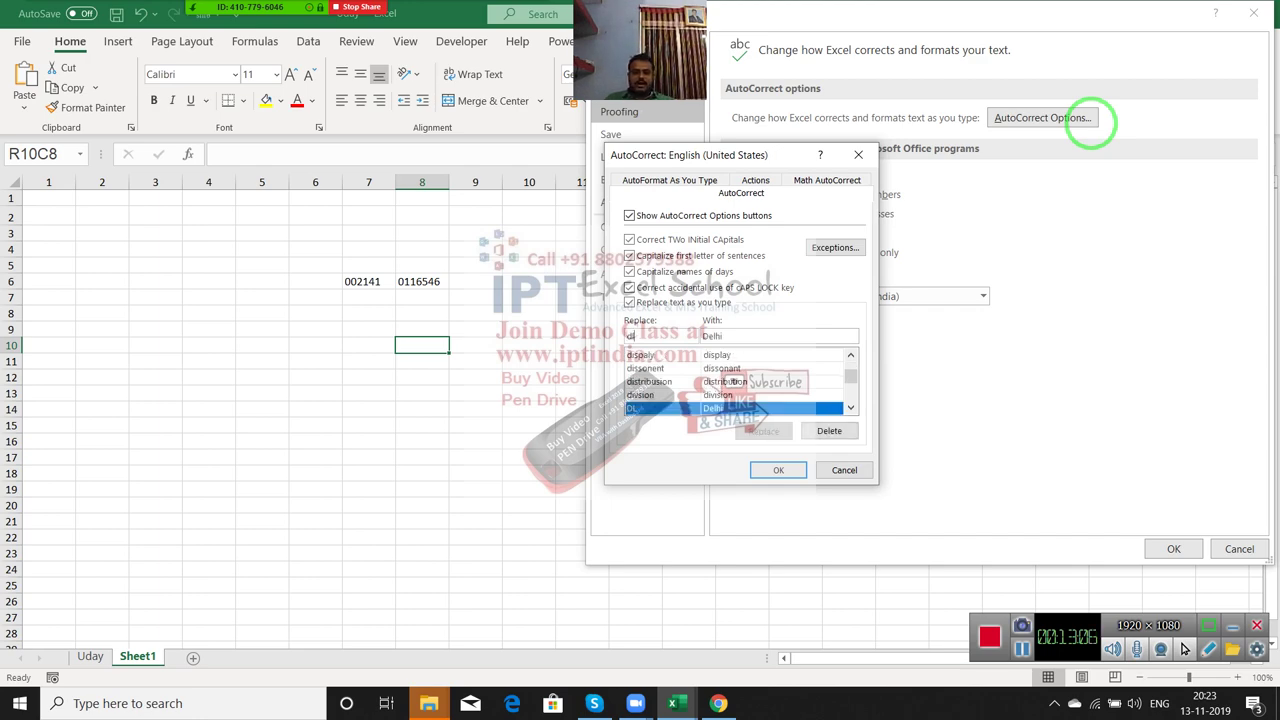
click(838, 470)
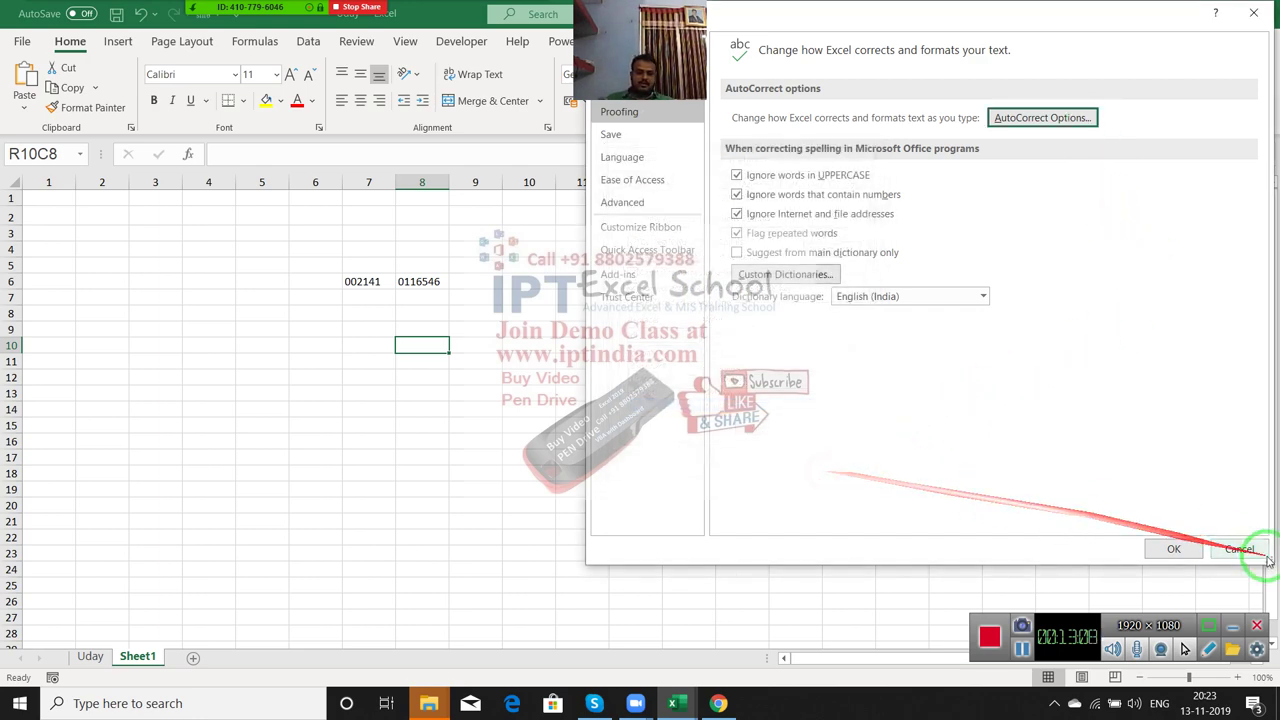
click(1243, 548)
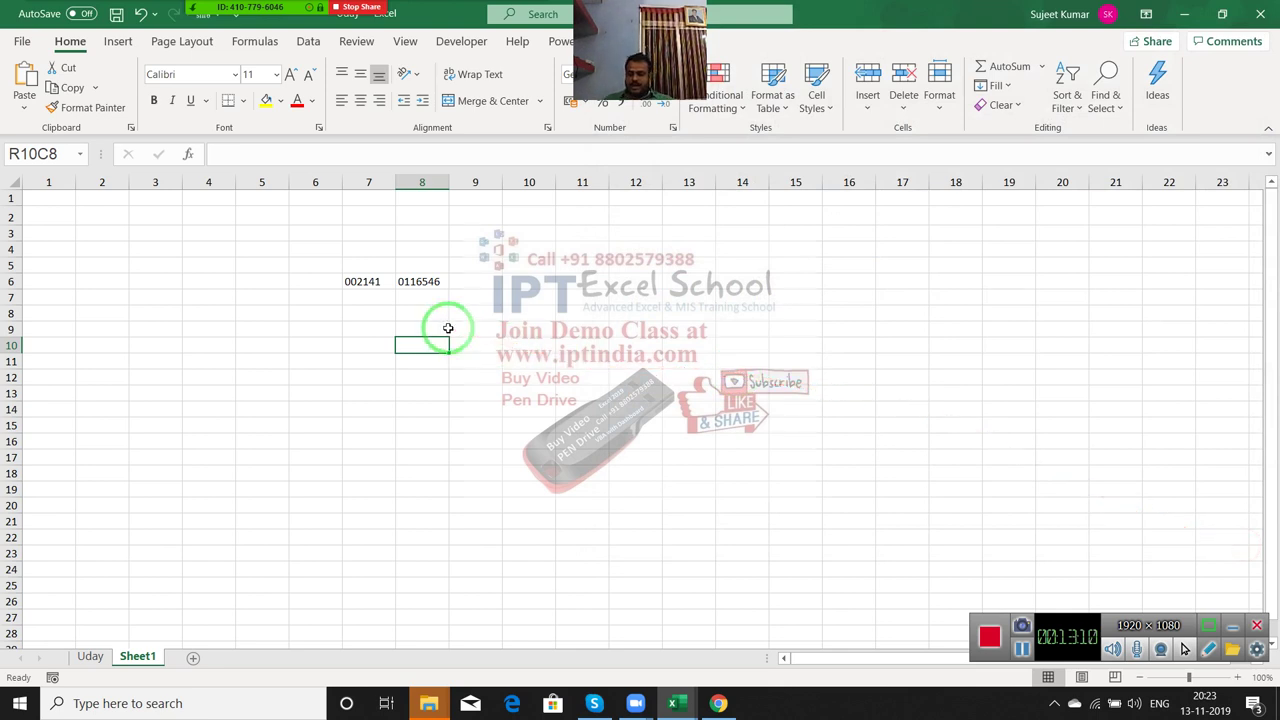
Enter DL and DS so they expand to Delhi and Daily Sales Report
text(DL)
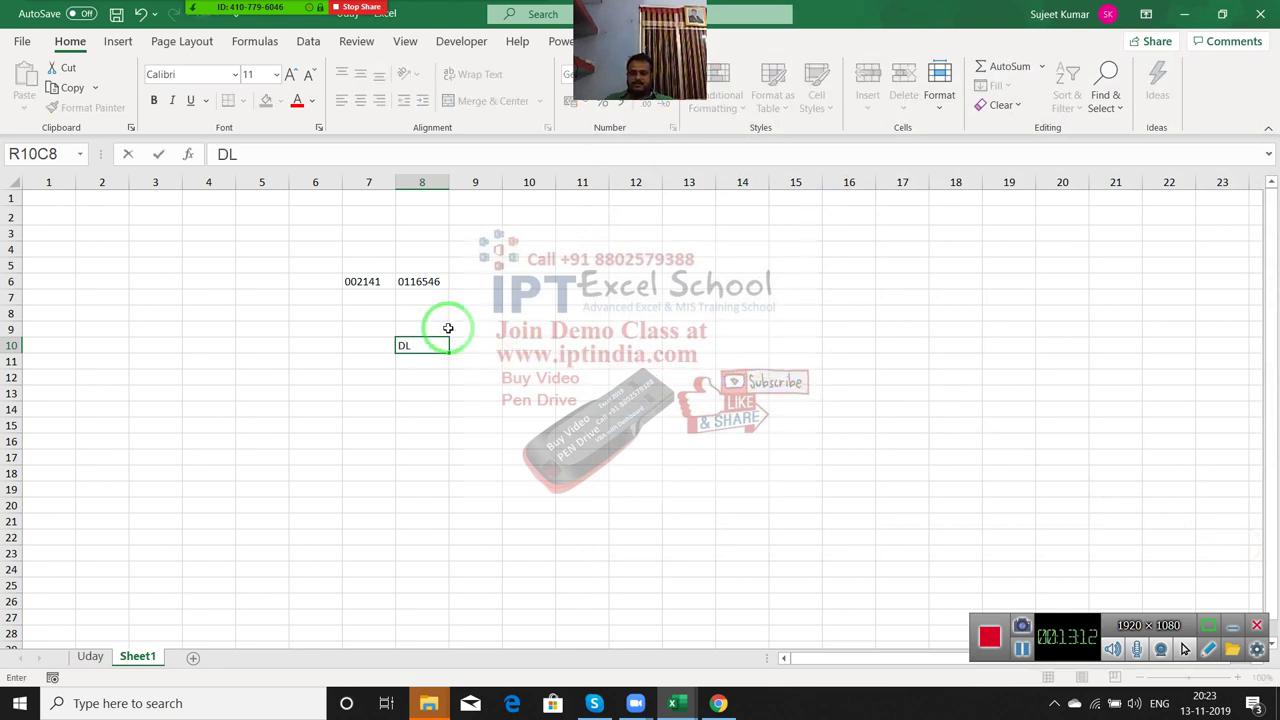
key(Return)
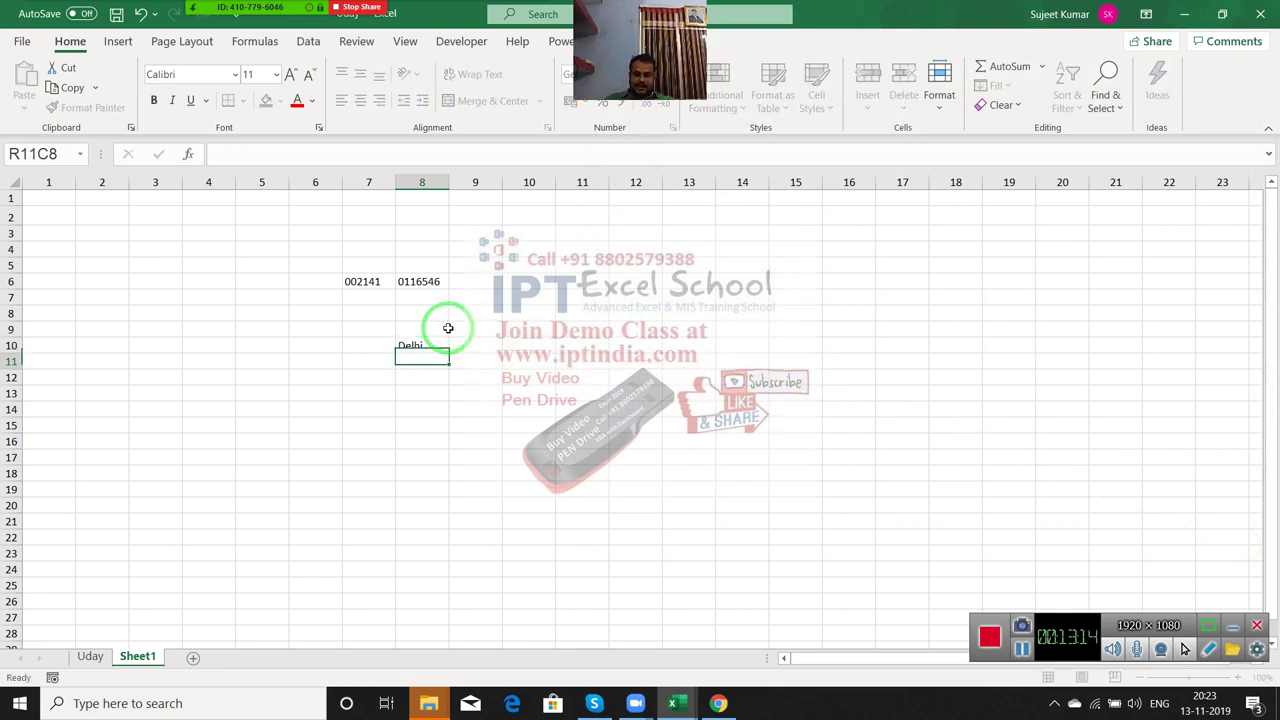
text(DS)
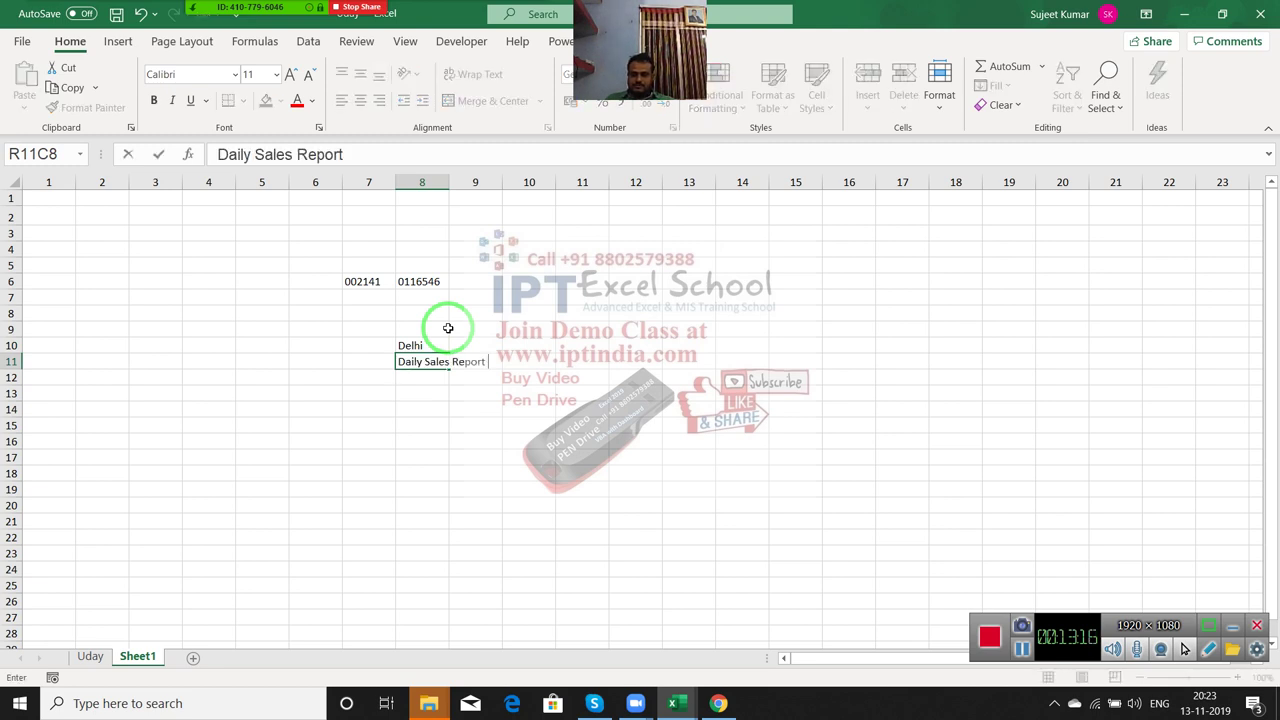
key(Return)
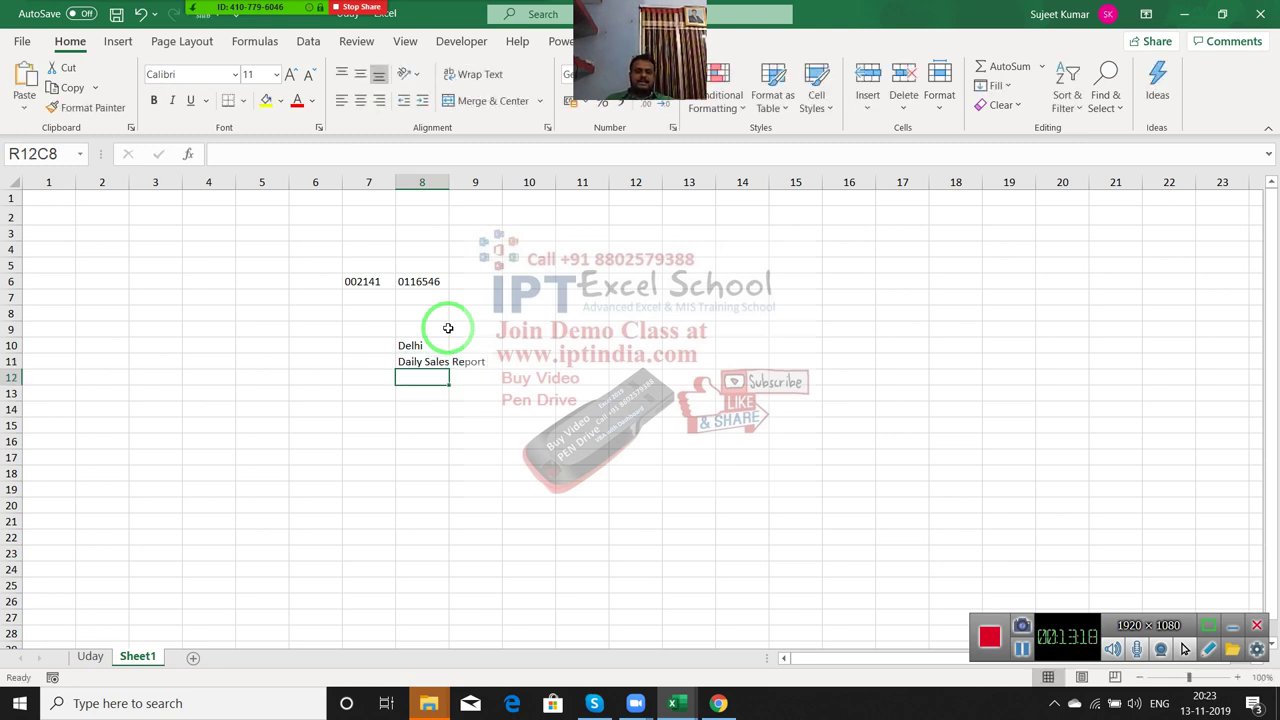
drag(448, 328, 133, 324)
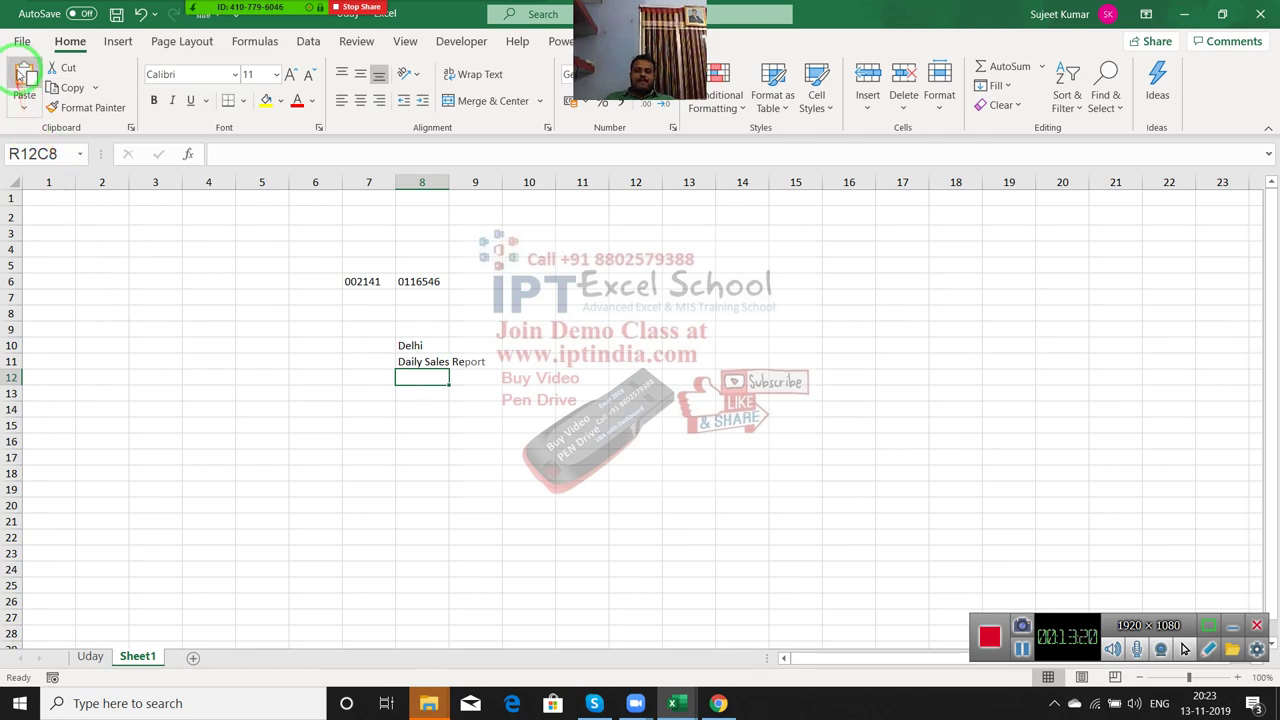
Dismiss the AutoSave prompt so AutoSave stays Off, and show the workbook's Info page
click(82, 13)
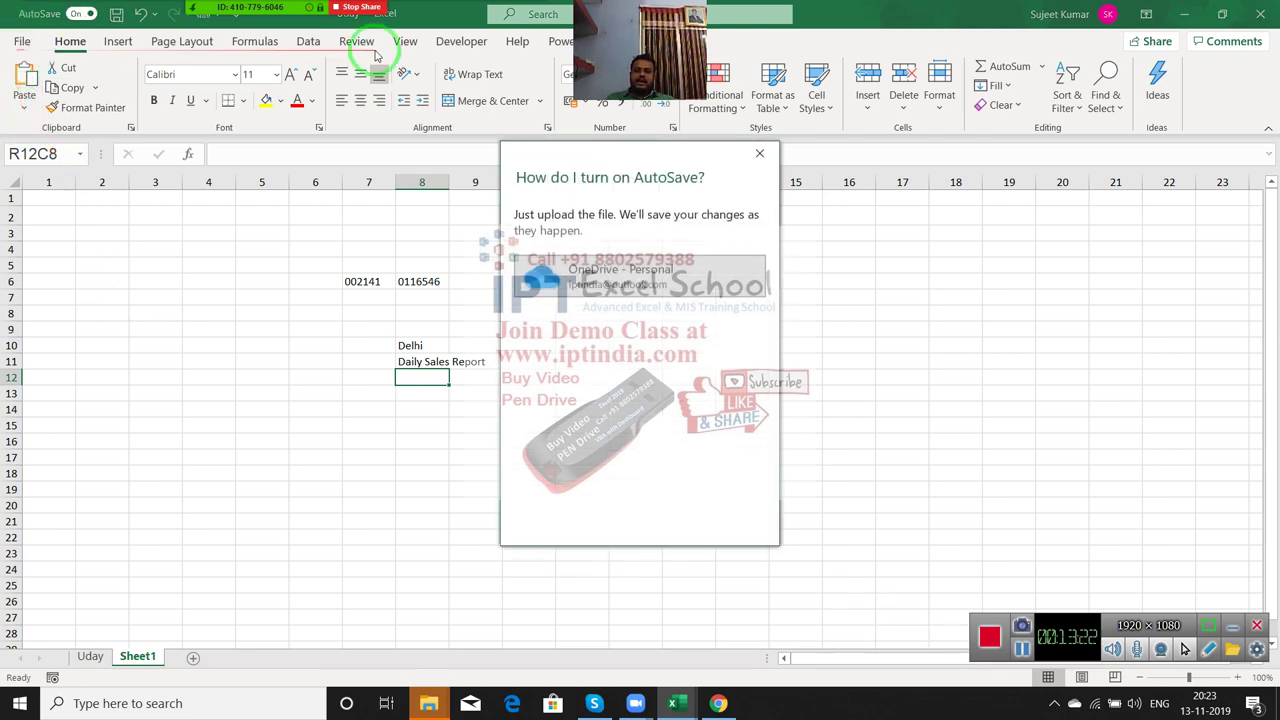
click(759, 153)
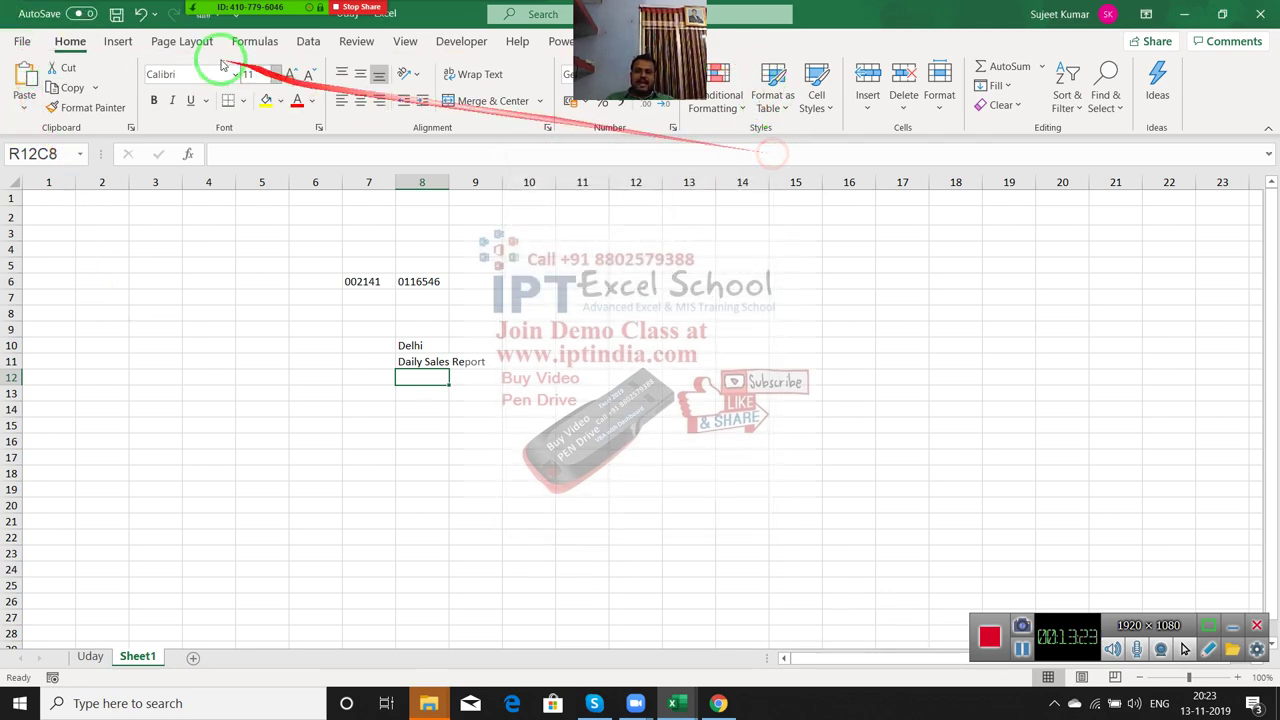
click(22, 41)
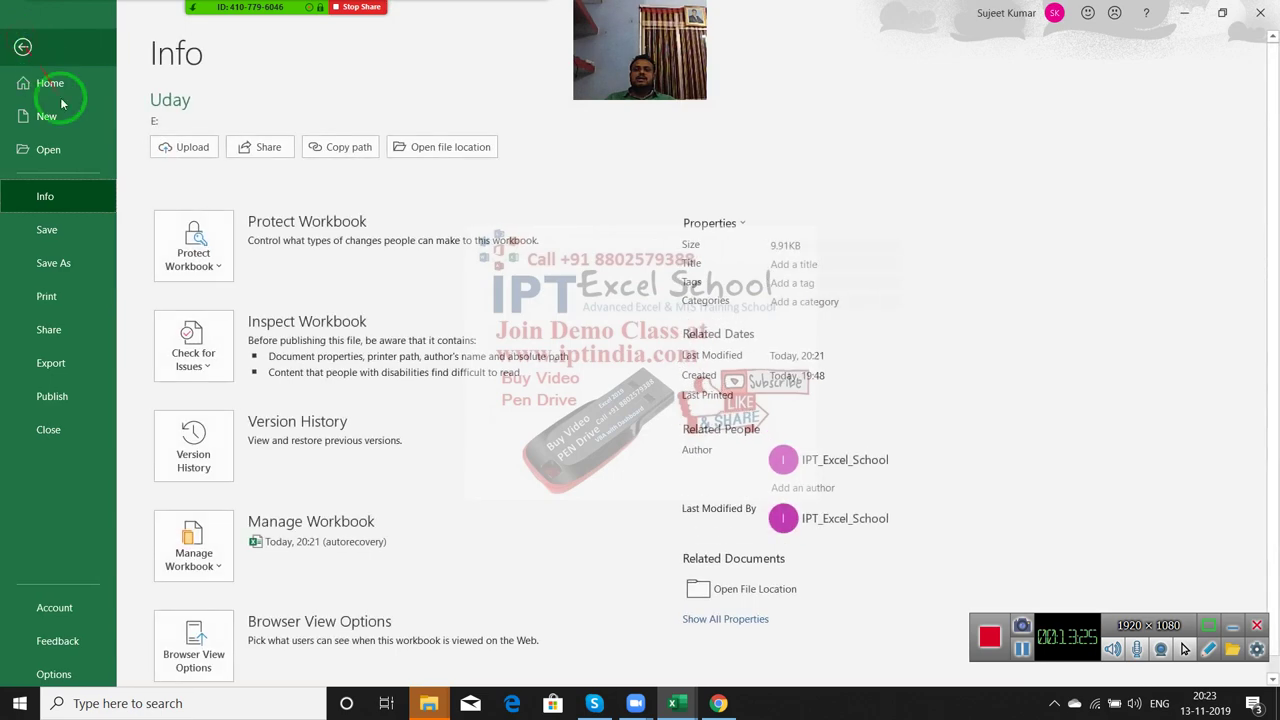
Open the Proofing AutoCorrect list and inspect the existing DL-to-Delhi entry
click(62, 673)
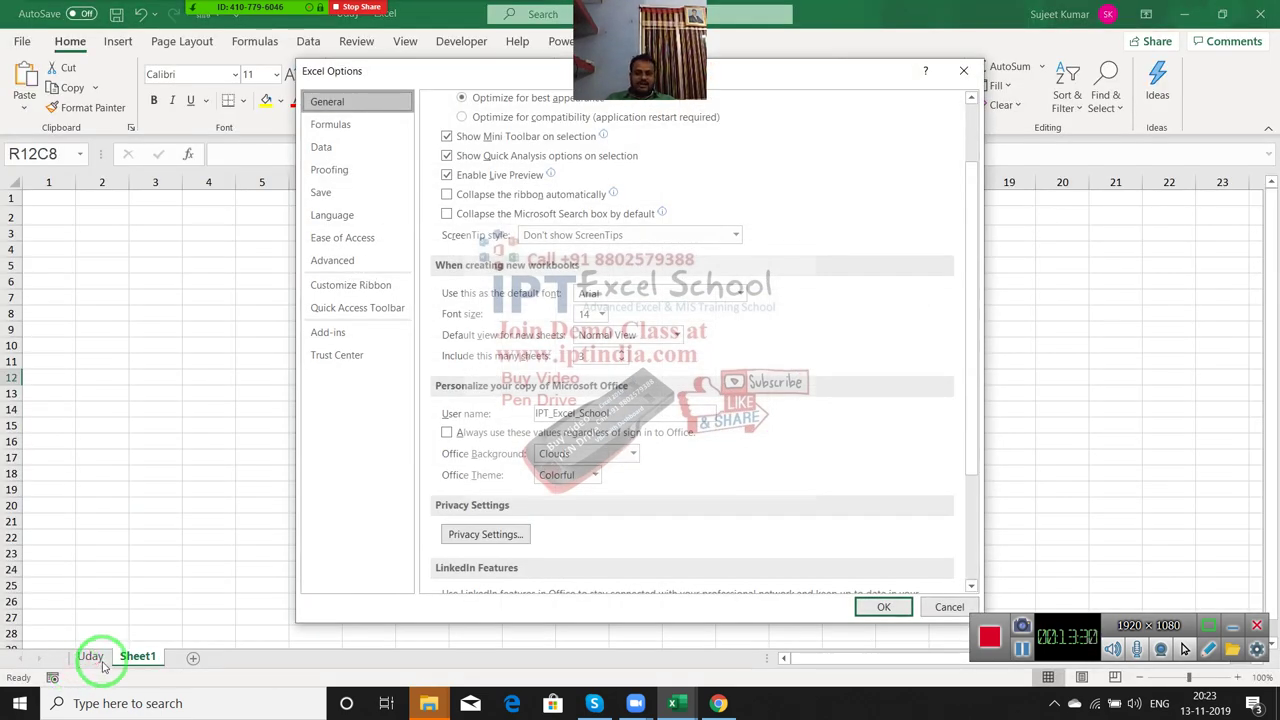
click(345, 172)
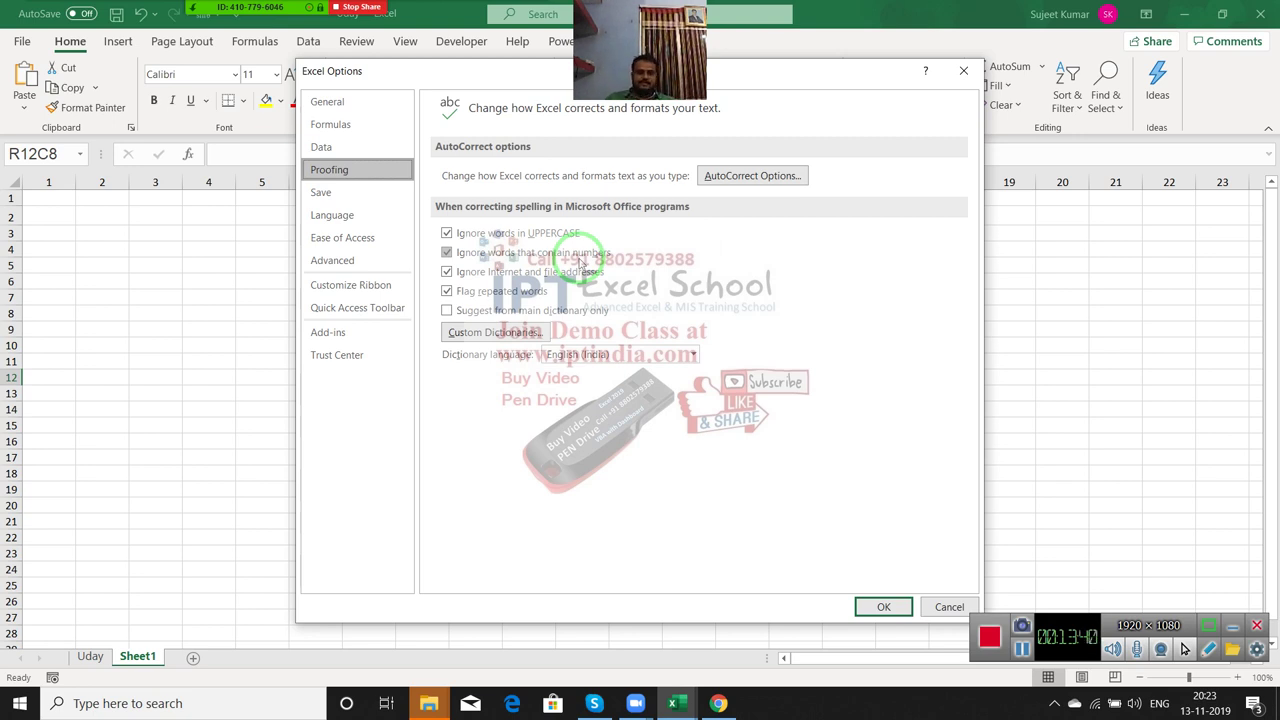
click(715, 175)
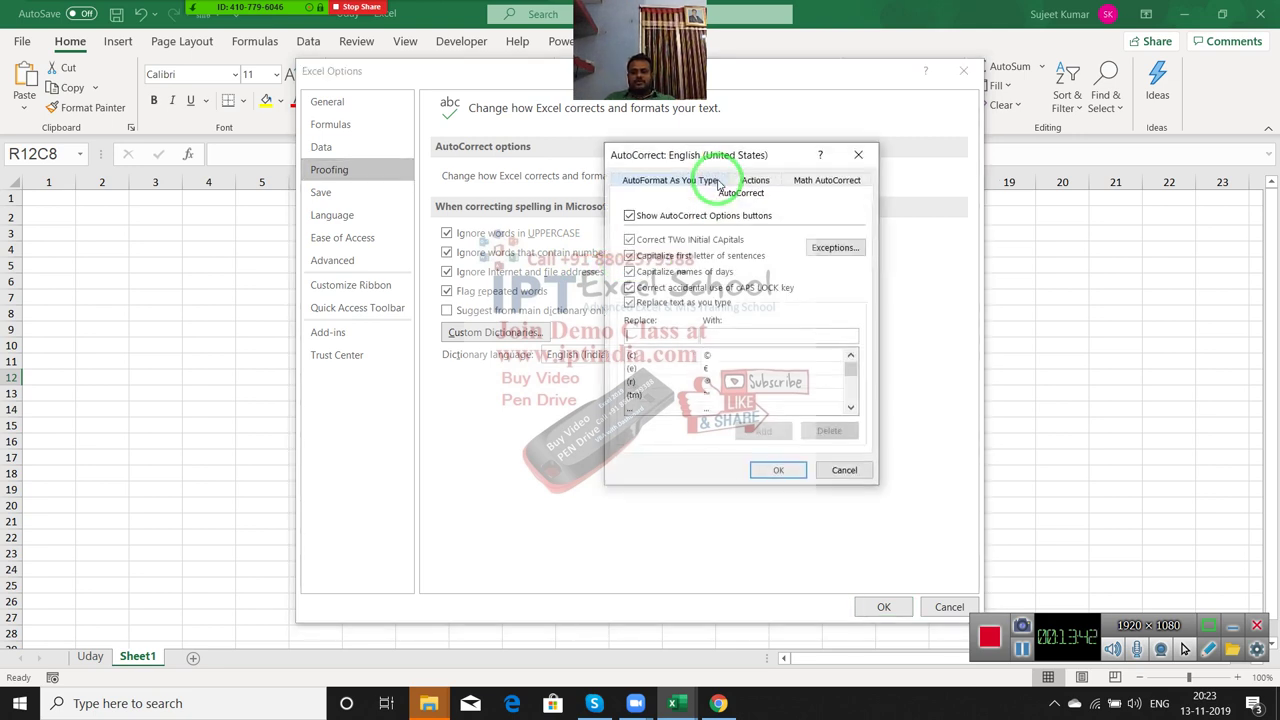
click(660, 336)
text(DL)
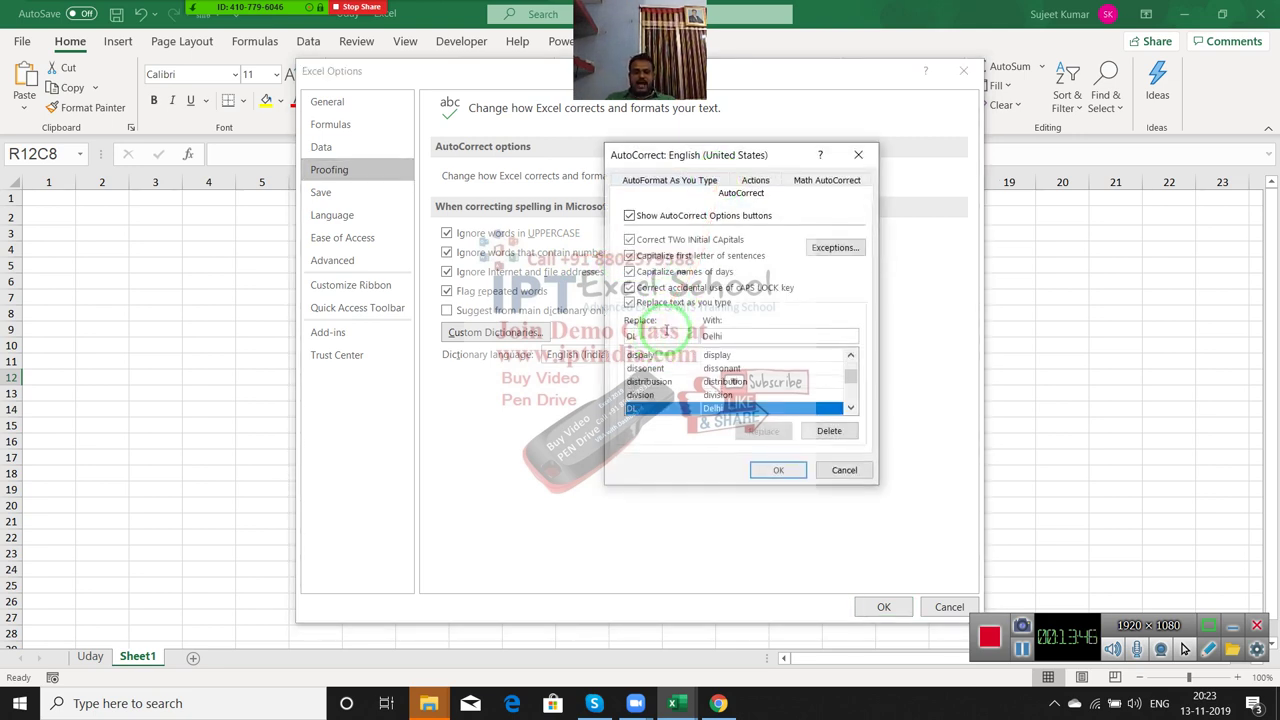
click(612, 333)
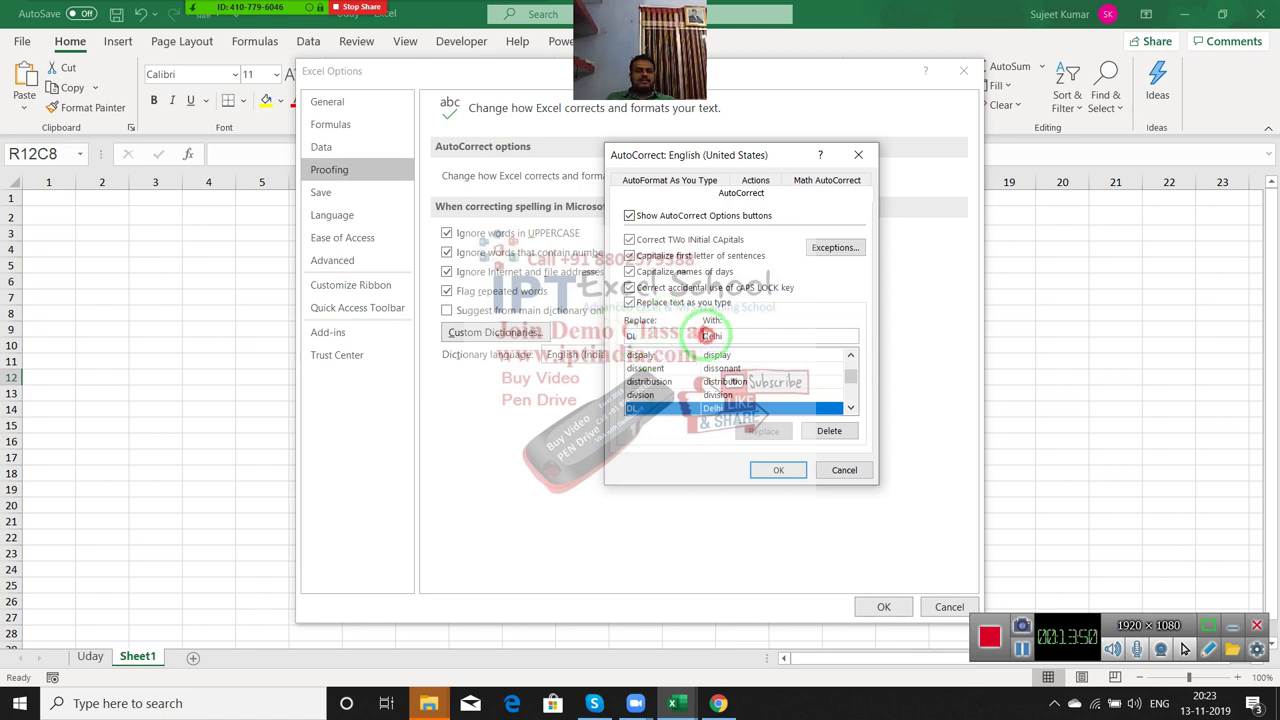
drag(700, 336, 749, 347)
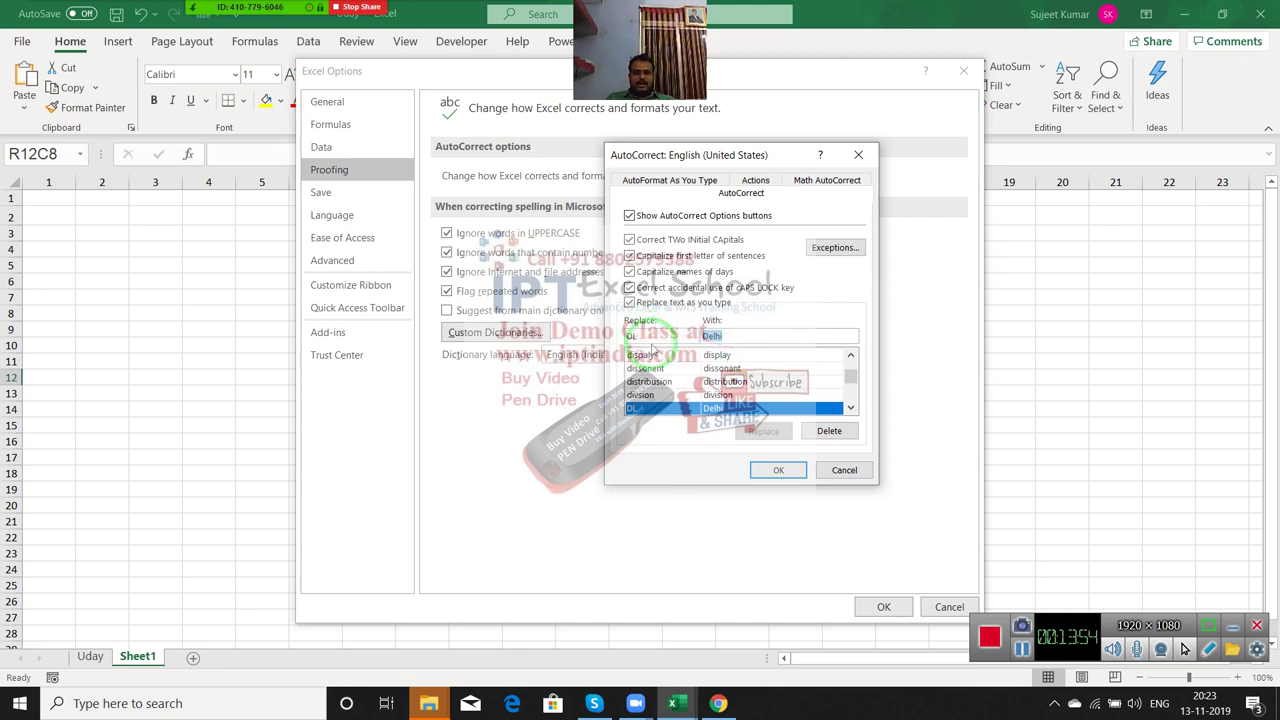
drag(650, 336, 594, 331)
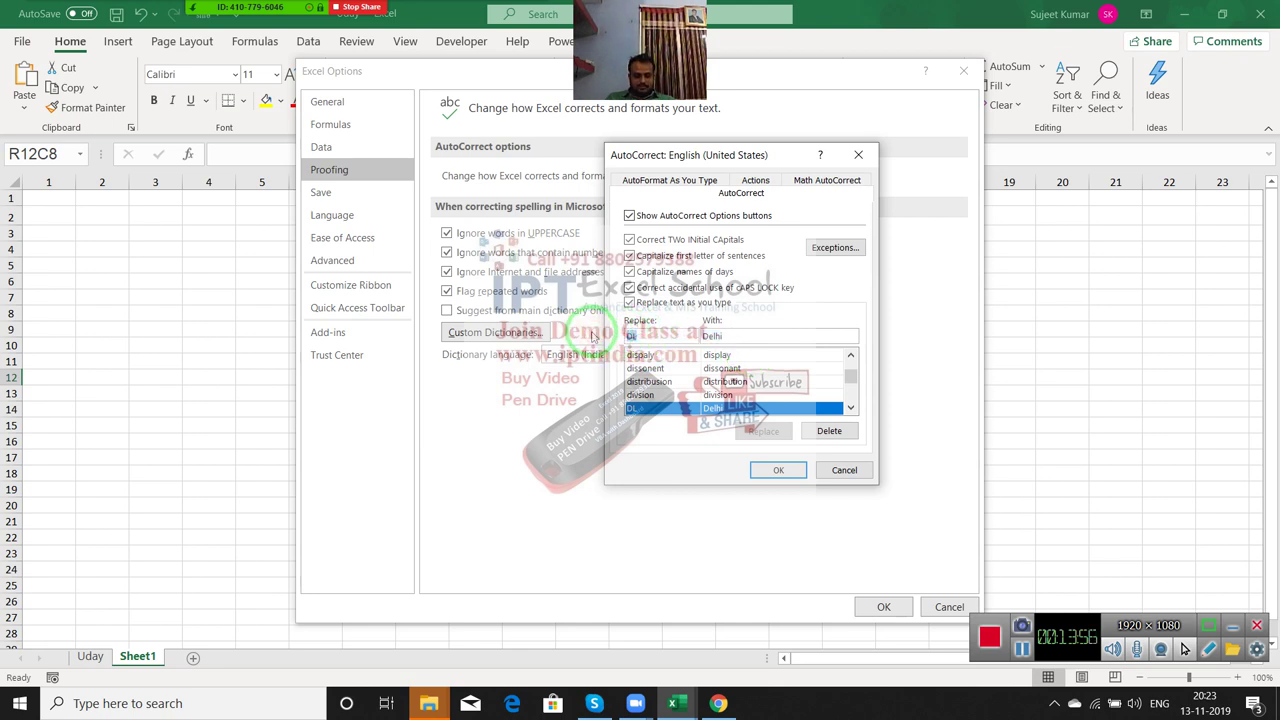
Add a TM-to-Team List AutoCorrect entry, confirm both dialogs, and type TM in R12C8
text(TM)
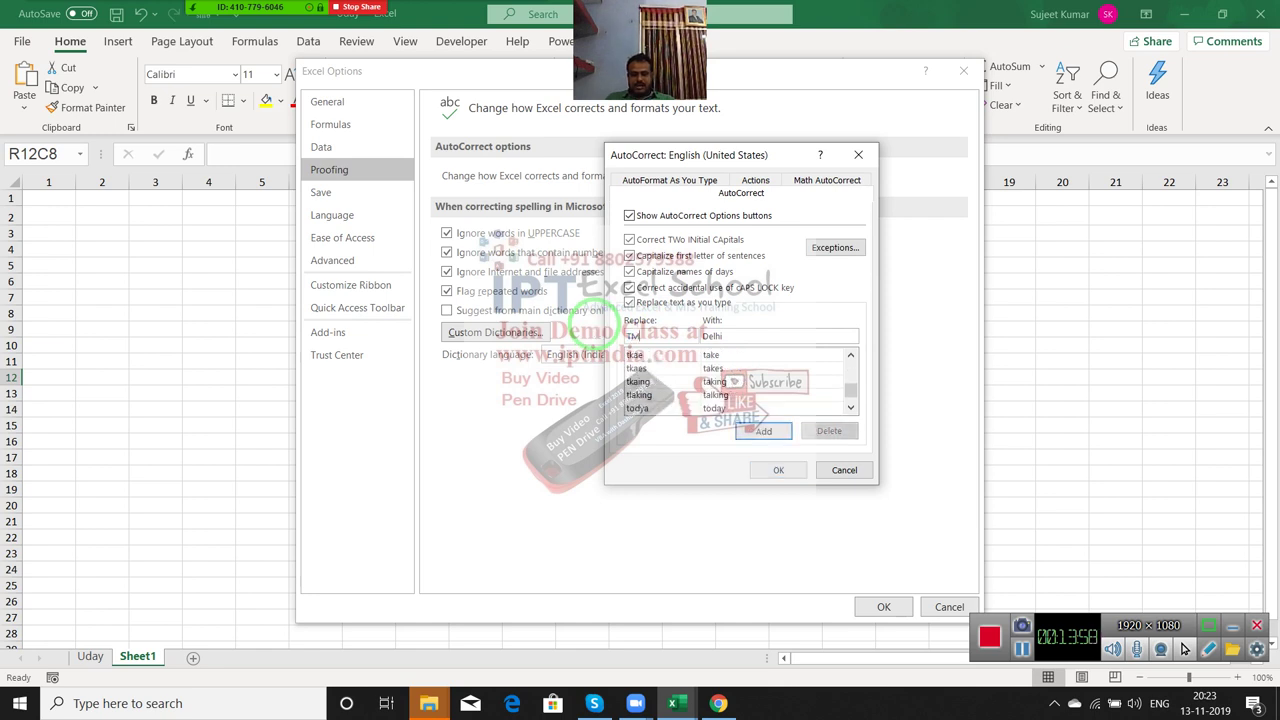
key(Tab)
text(Team List)
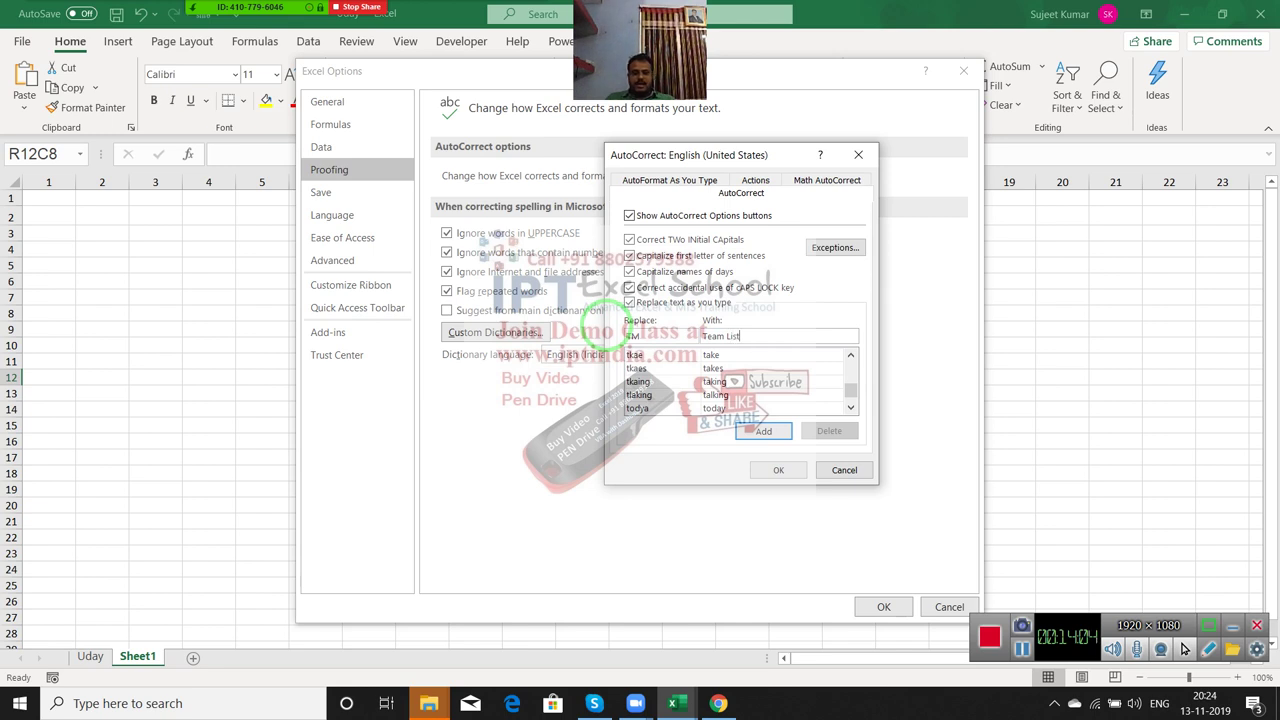
click(763, 431)
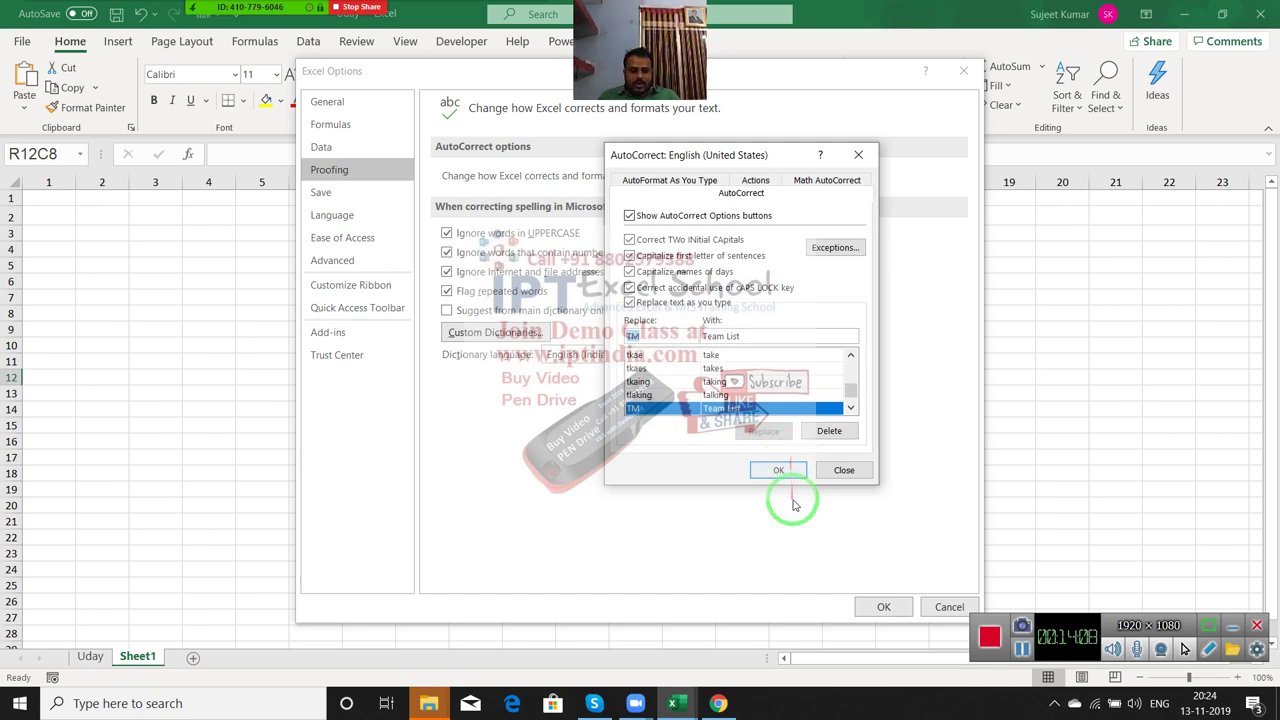
click(784, 469)
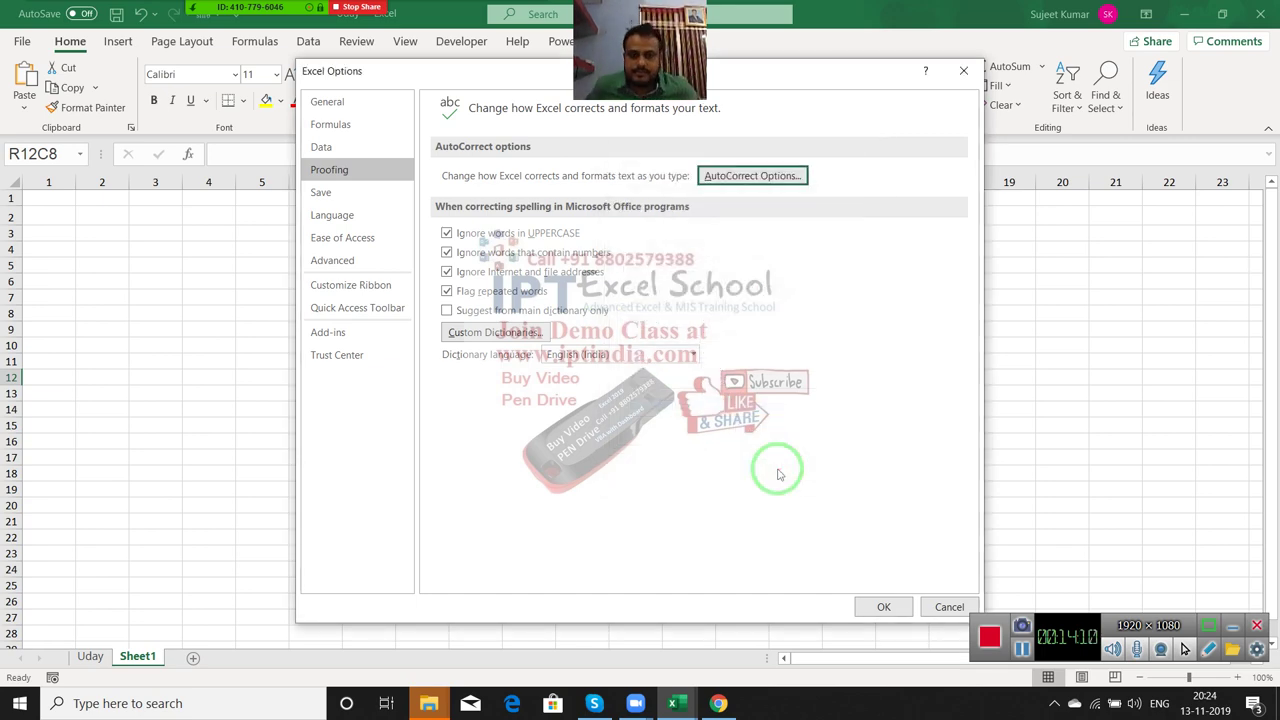
click(878, 607)
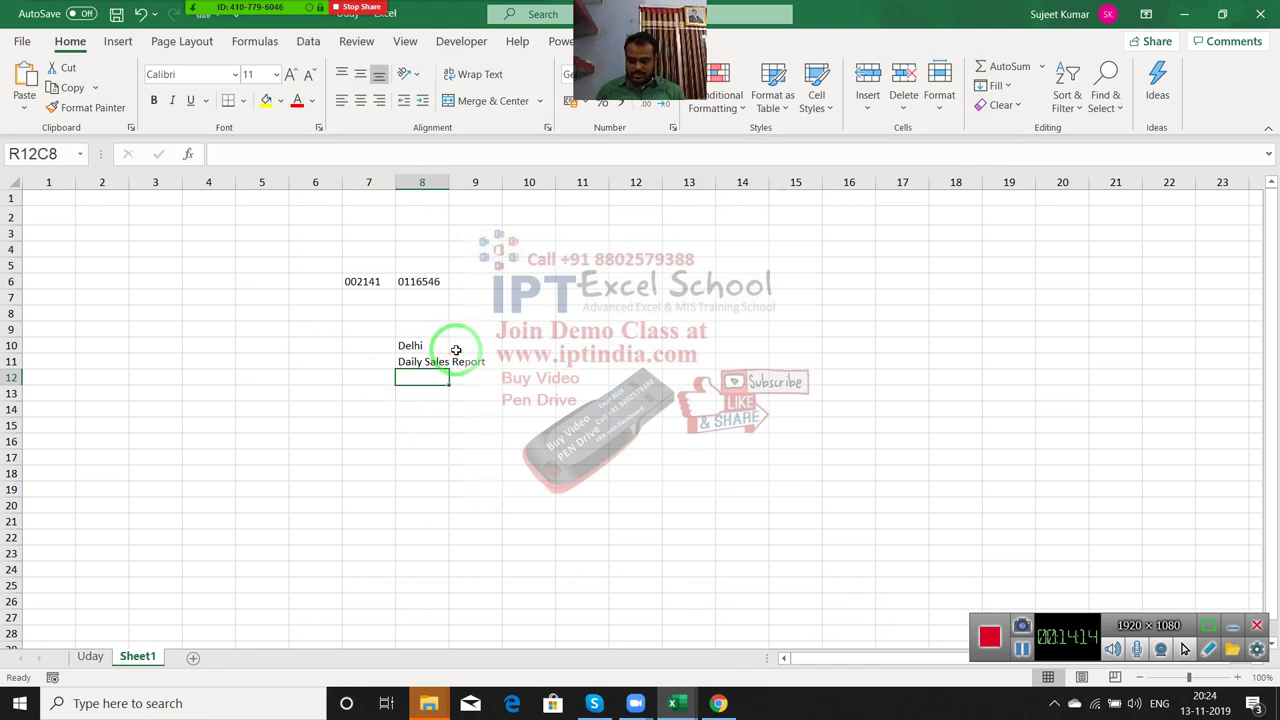
text(TM)
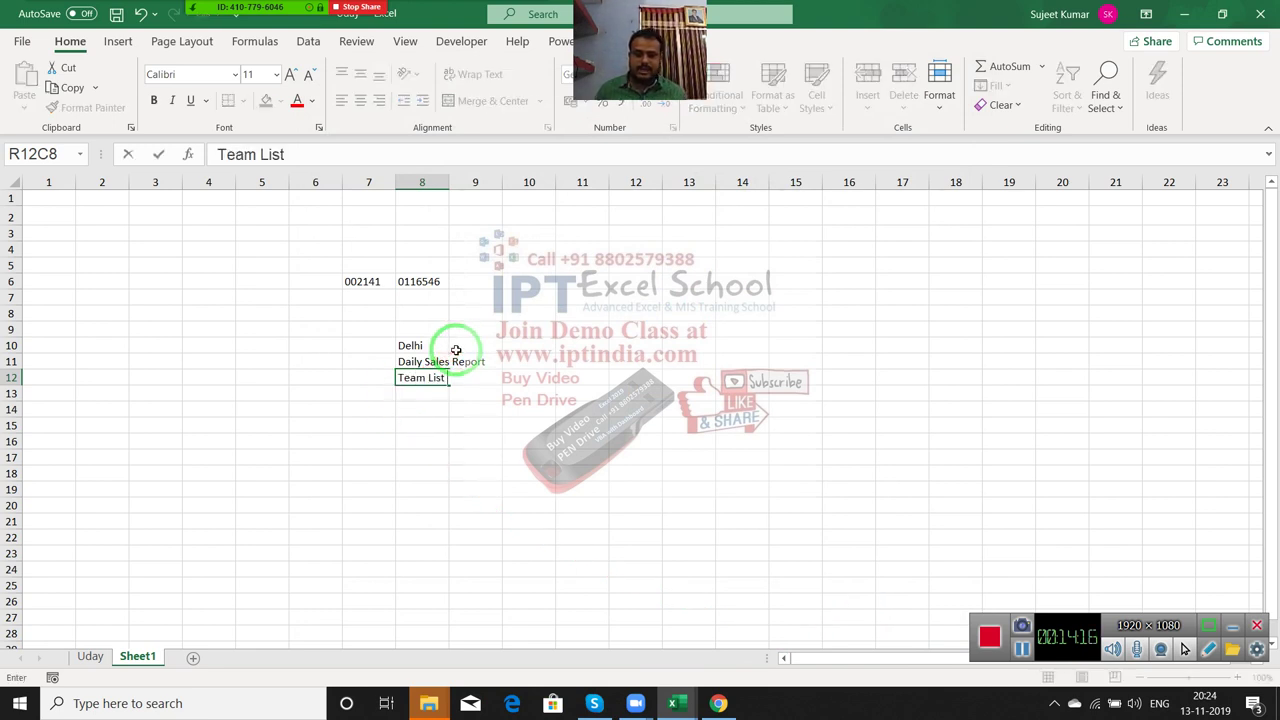
key(Return)
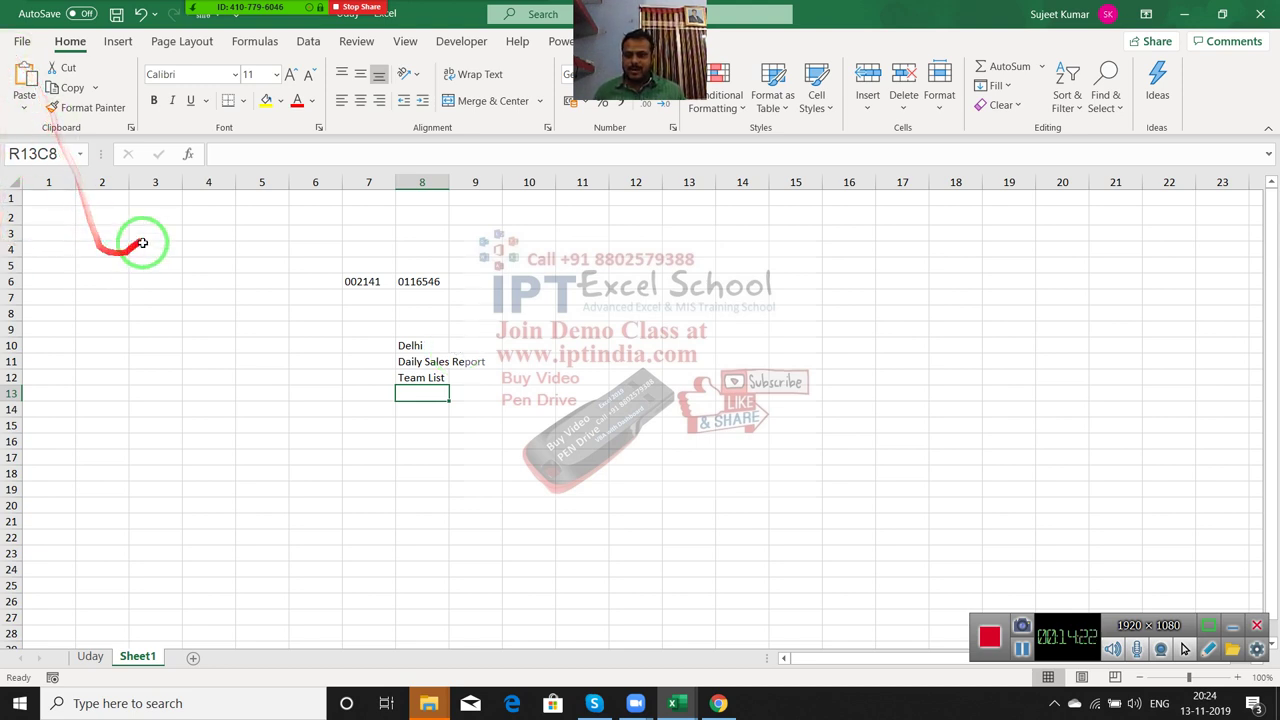
Review the AutoFormat As You Type options in the Proofing AutoCorrect settings
click(22, 41)
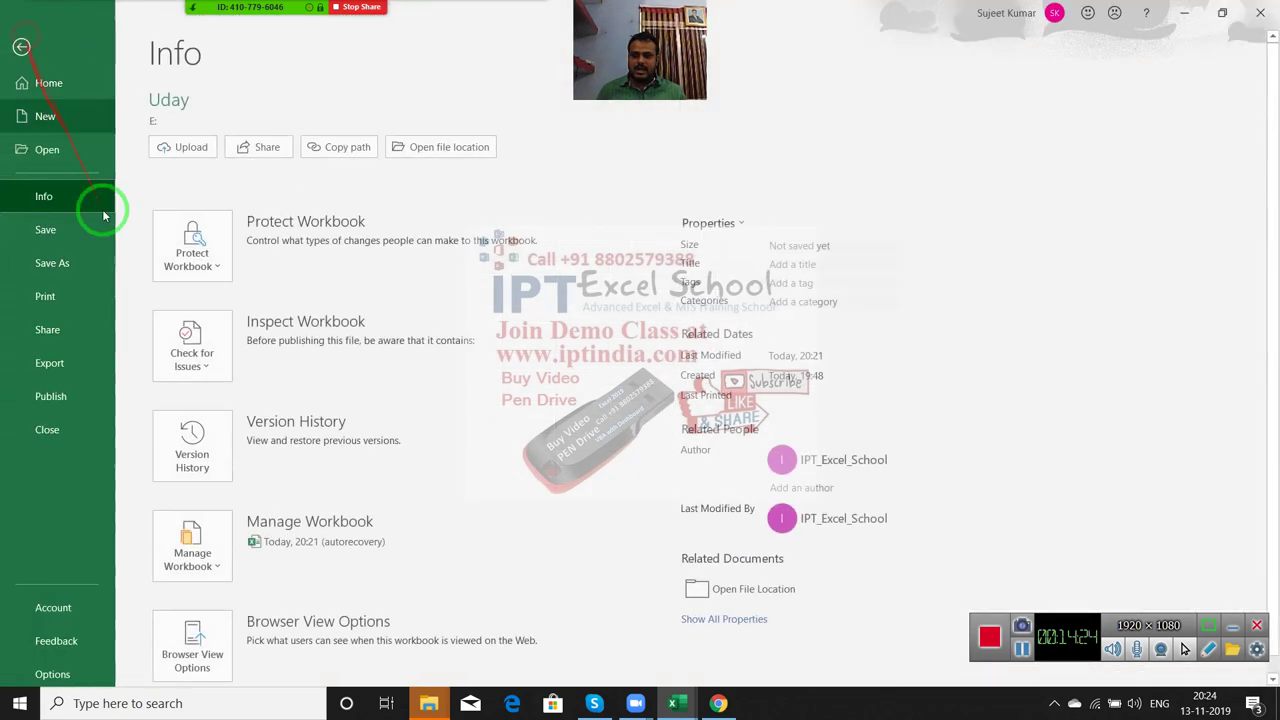
click(45, 674)
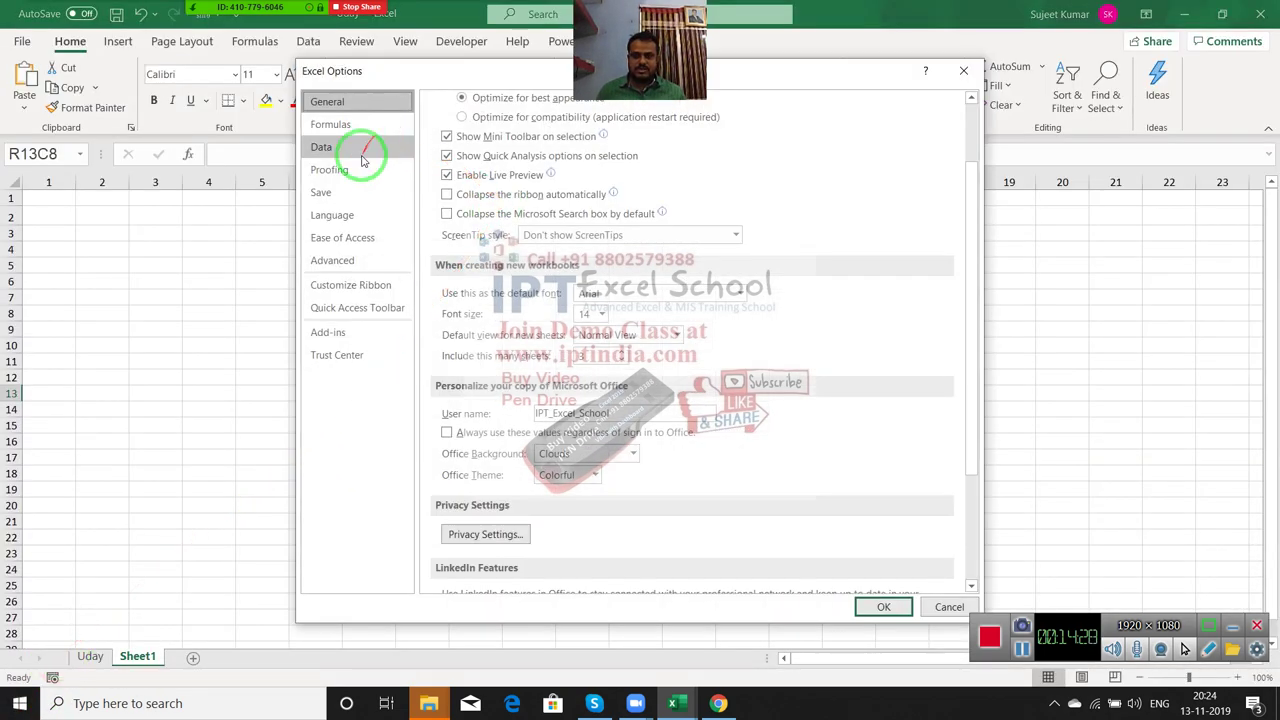
click(362, 158)
click(350, 170)
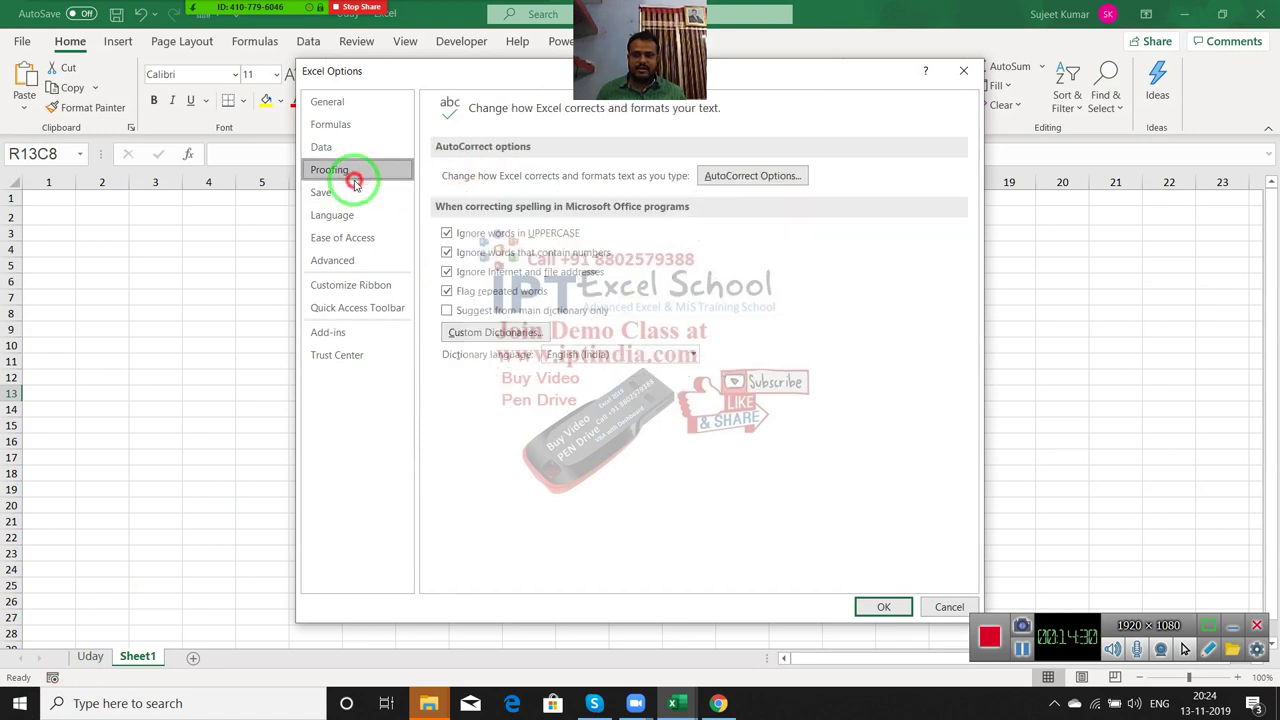
drag(385, 205, 757, 196)
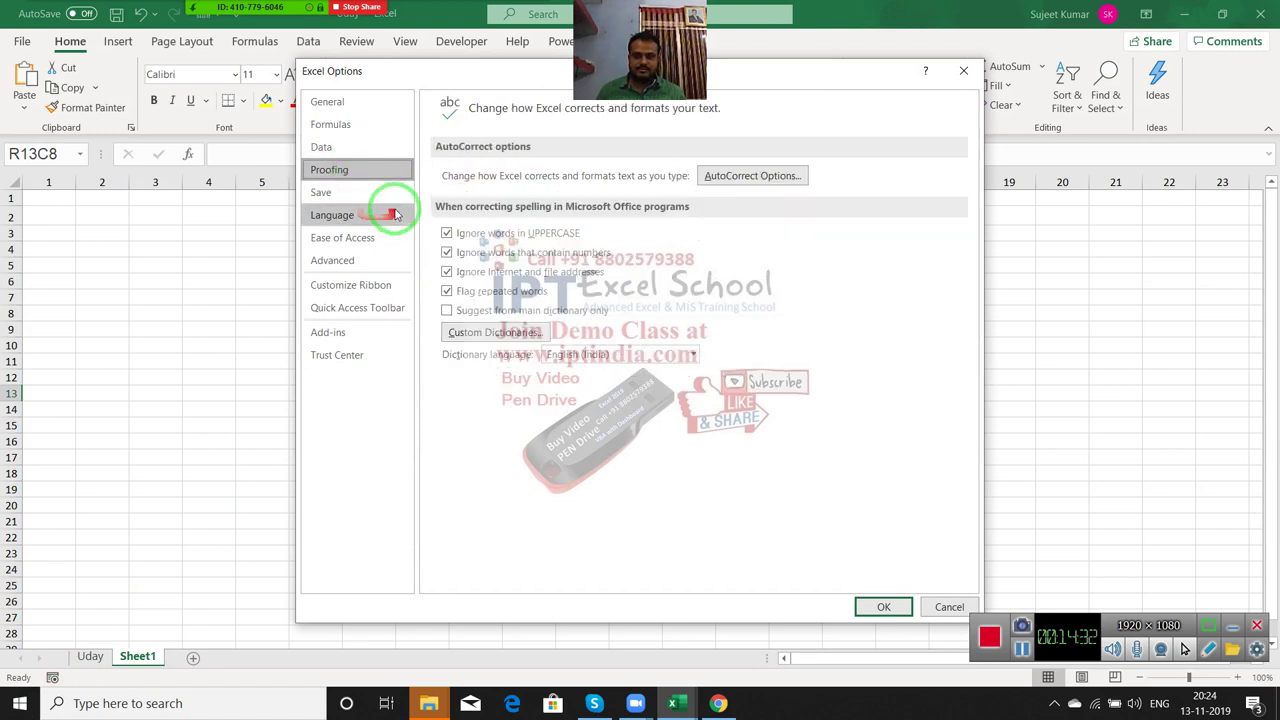
click(750, 178)
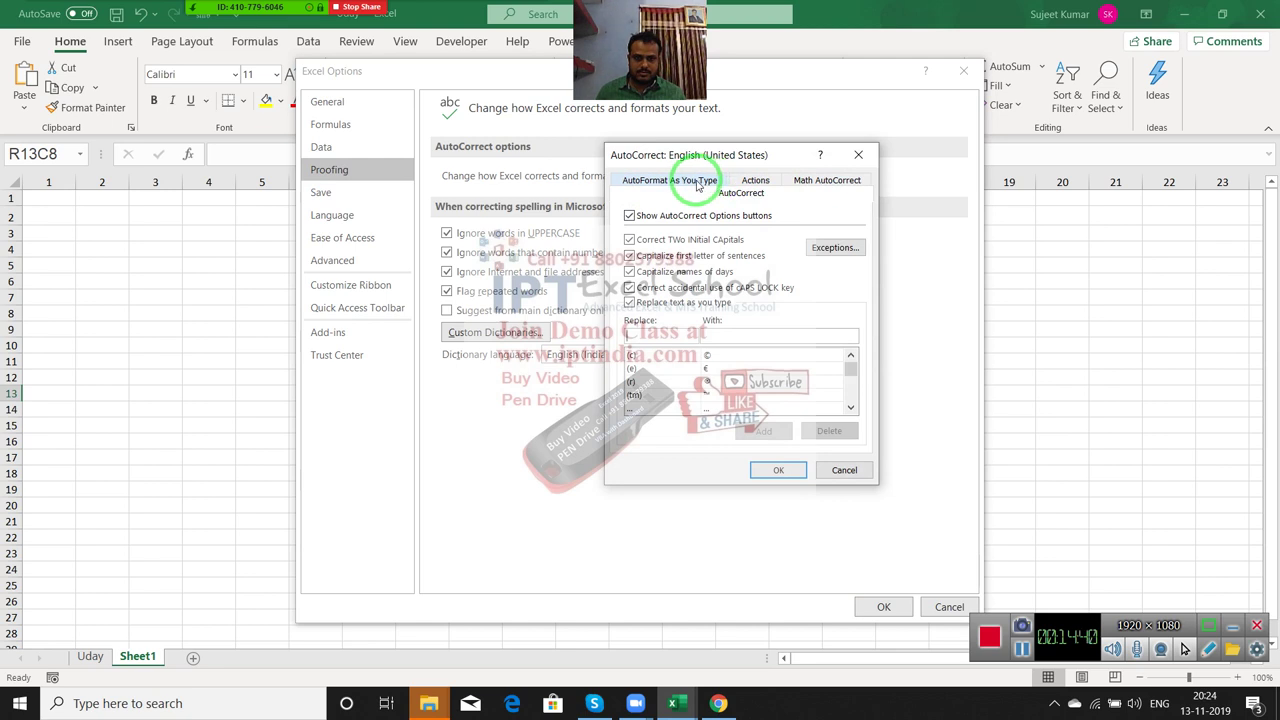
click(697, 186)
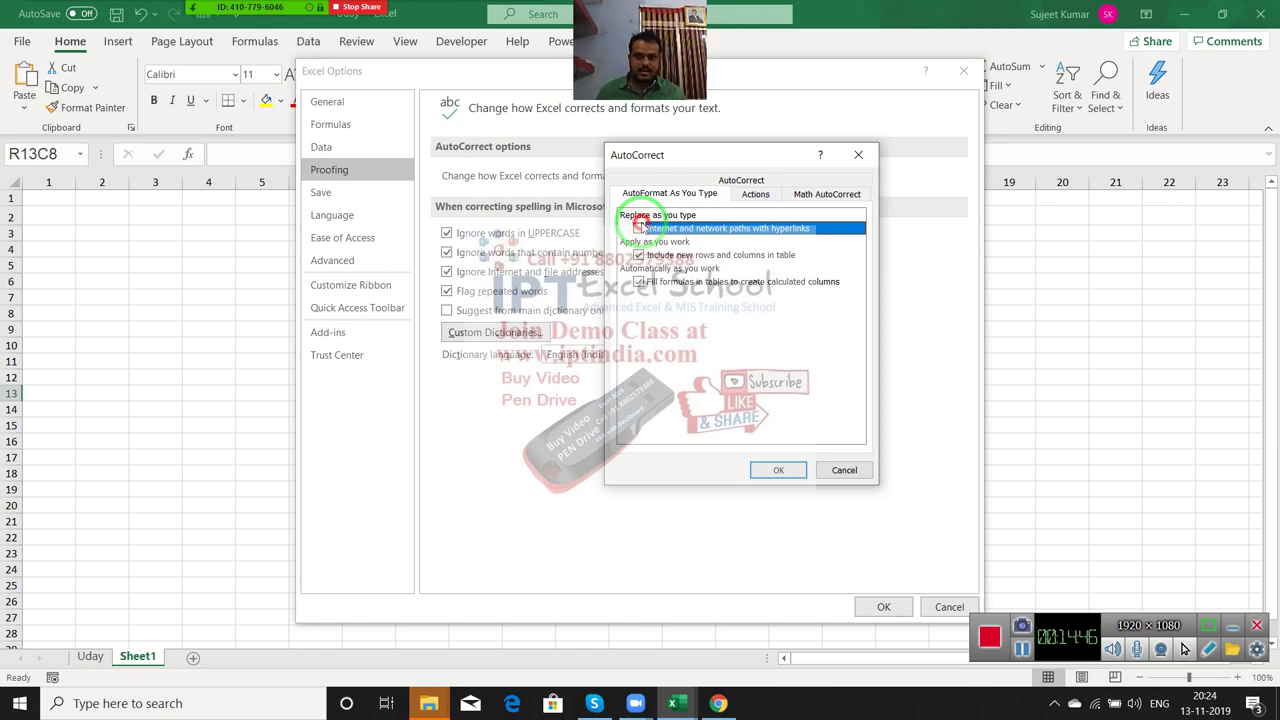
Close both dialogs with OK and start typing an e-mail address in R3C11
click(761, 466)
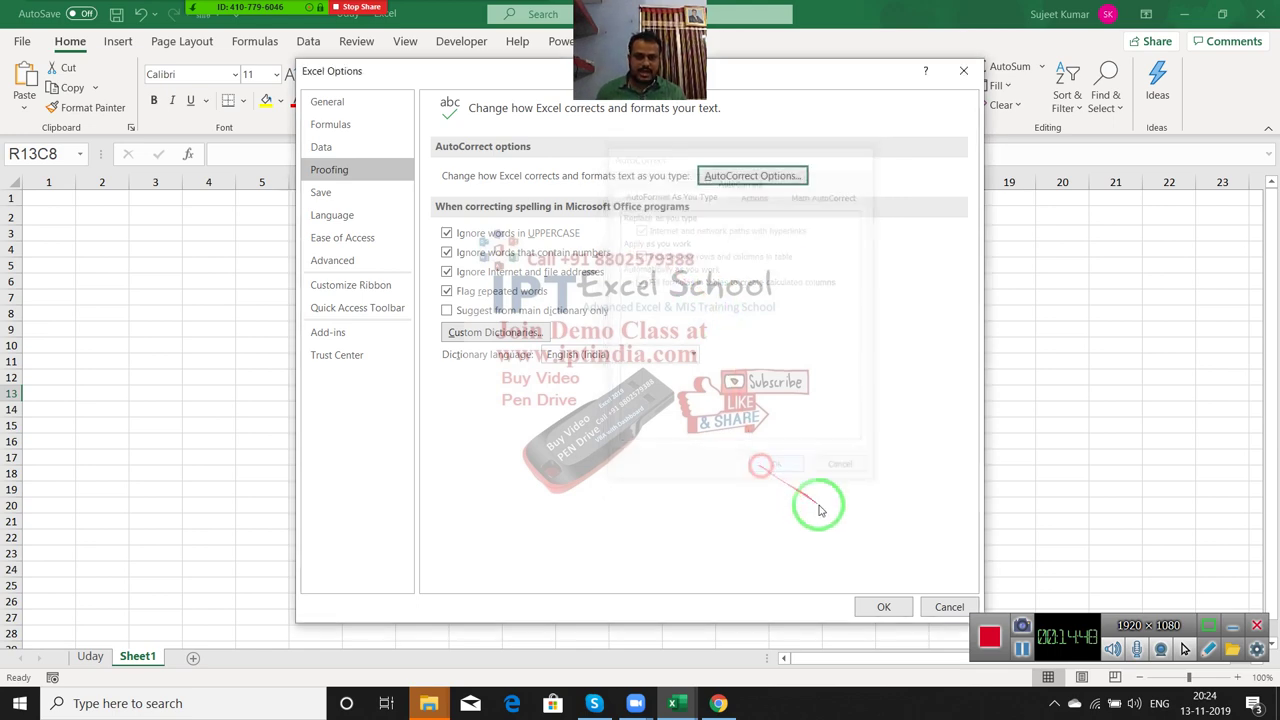
click(884, 607)
click(563, 235)
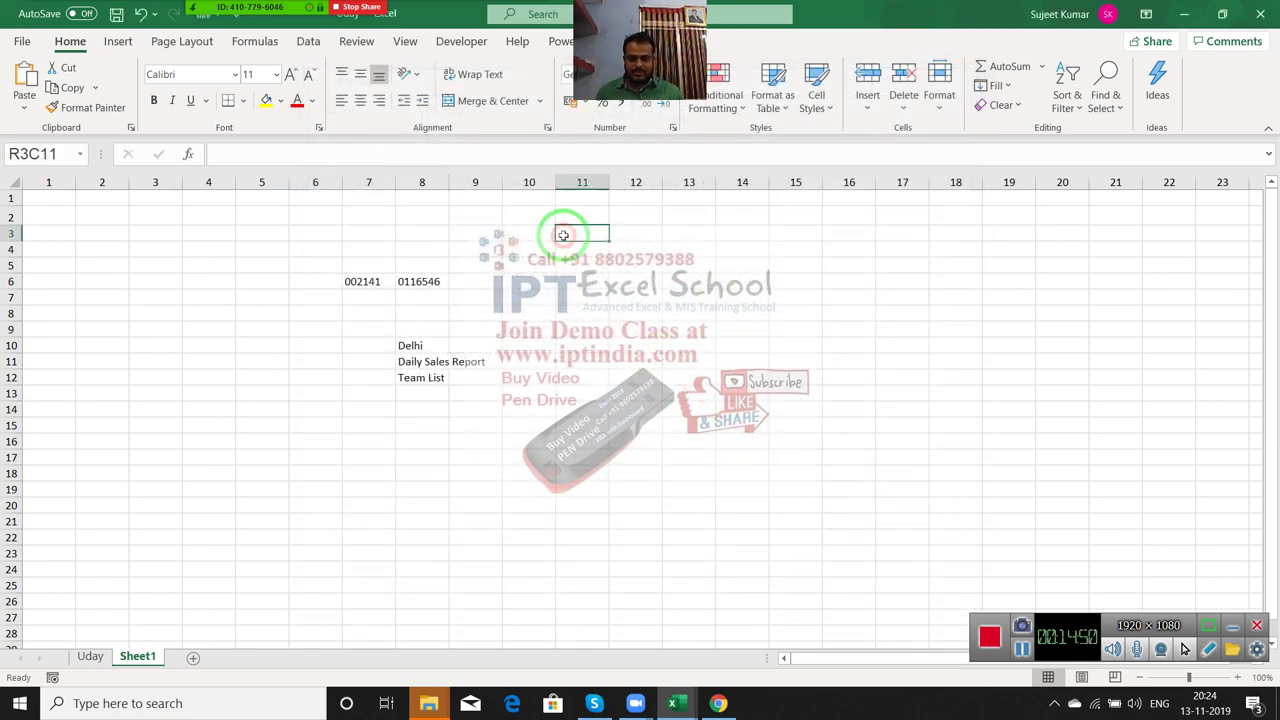
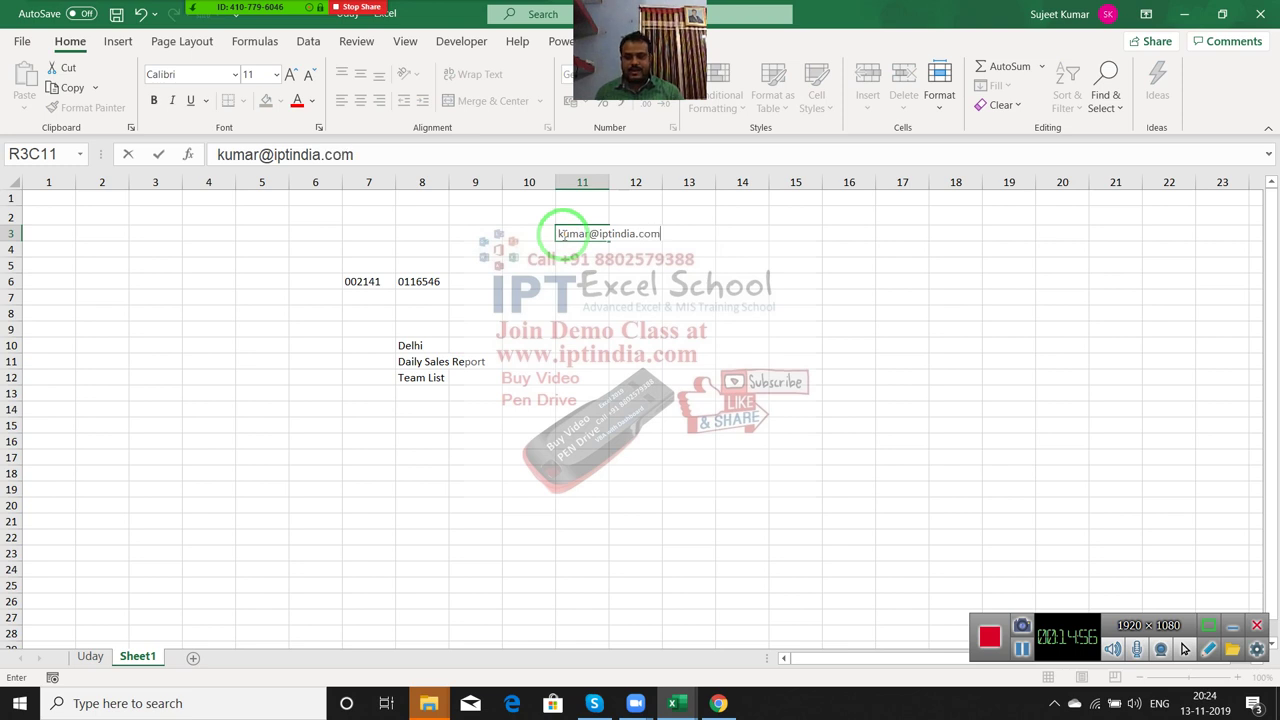
Commit the e-mail address in R3C11 and fill it down through R14C11 with Ctrl+D
key(Return)
drag(563, 236, 566, 408)
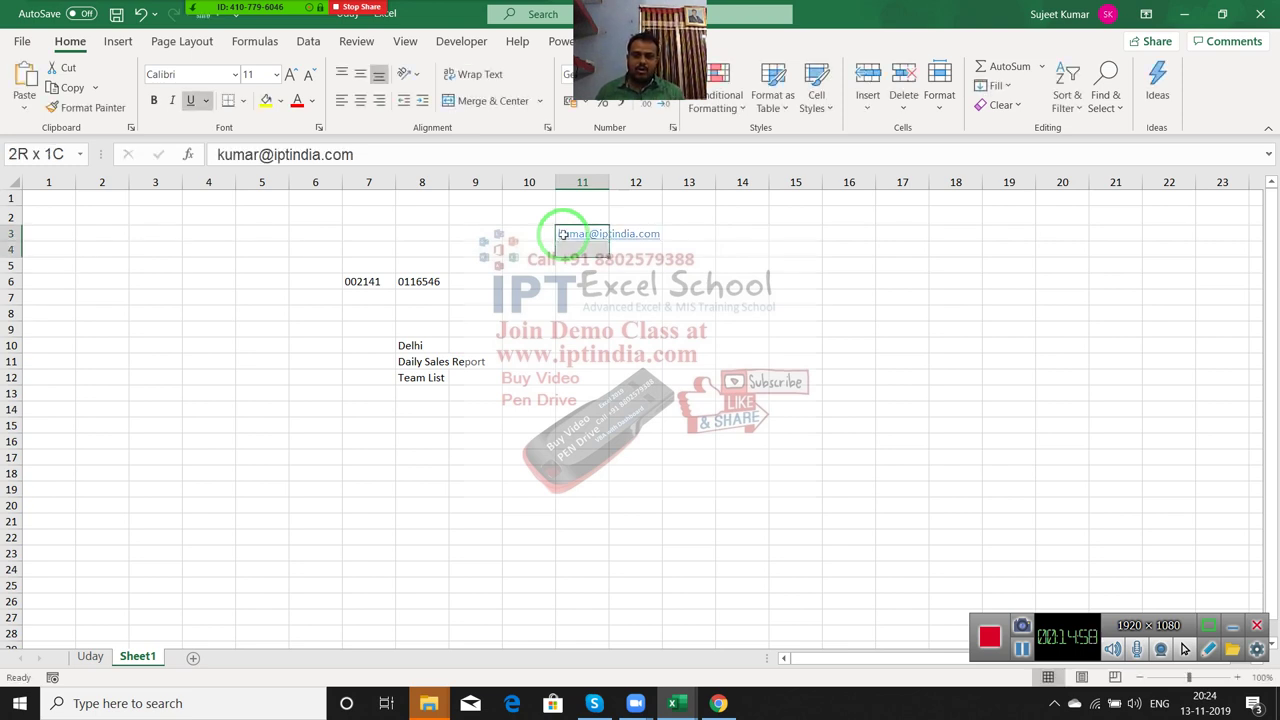
key(ctrl+d)
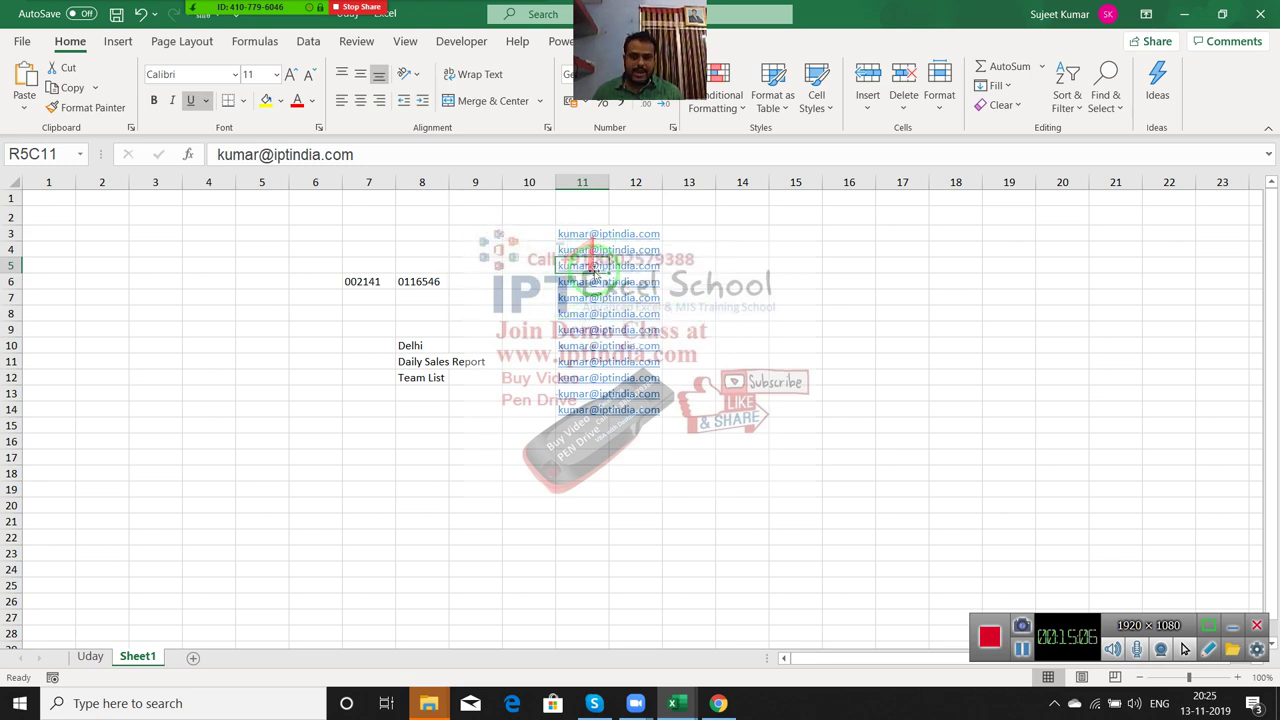
click(495, 333)
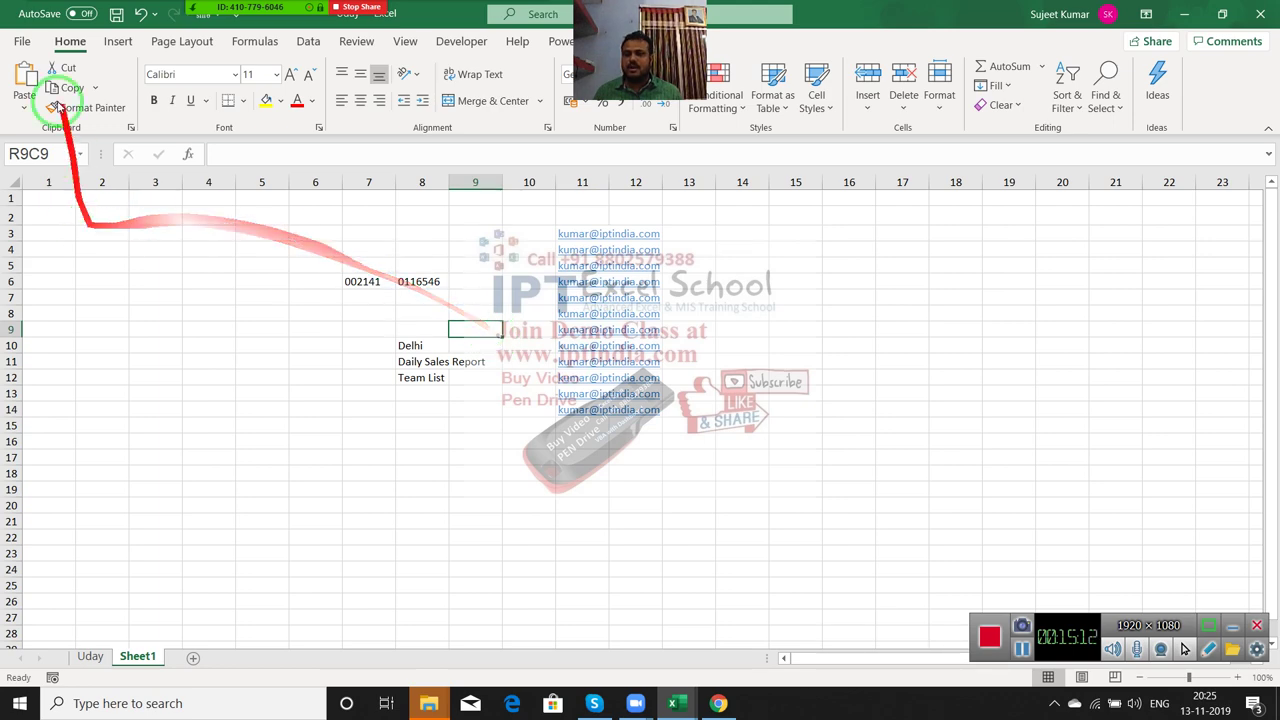
Untick 'Internet and network paths with hyperlinks' in AutoCorrect and confirm both dialogs
click(22, 42)
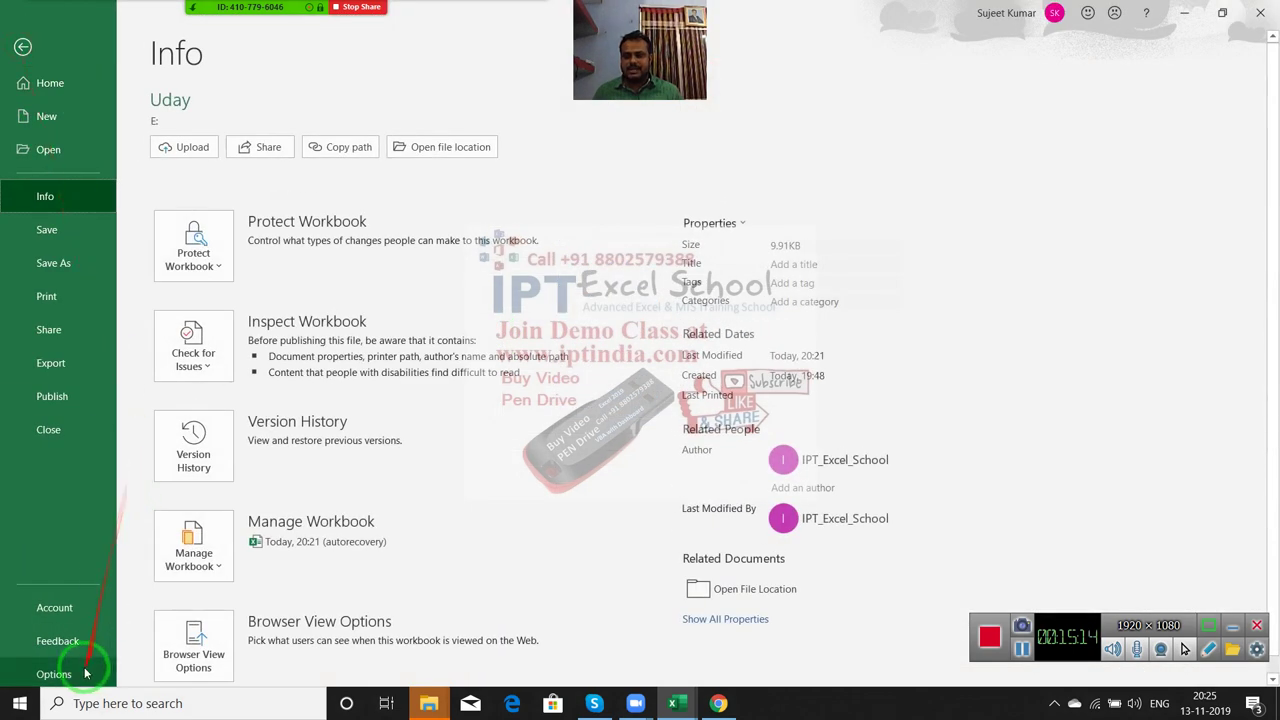
key(Escape)
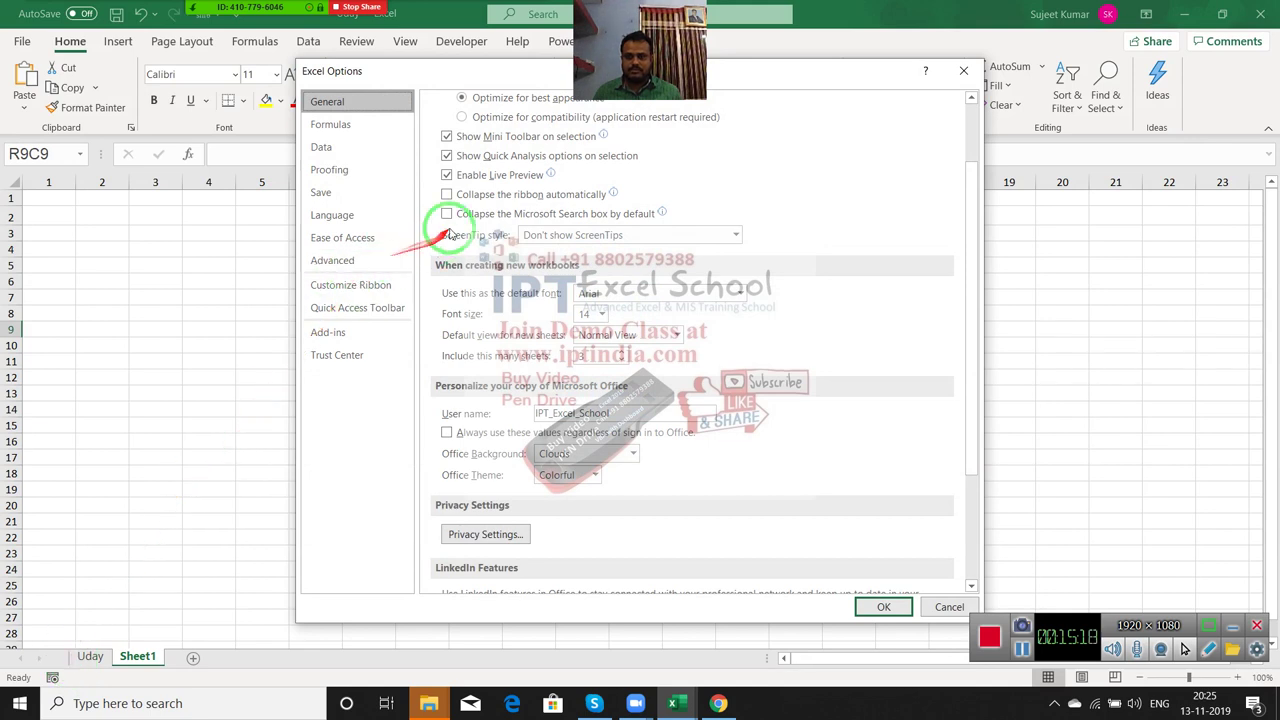
click(338, 172)
click(774, 175)
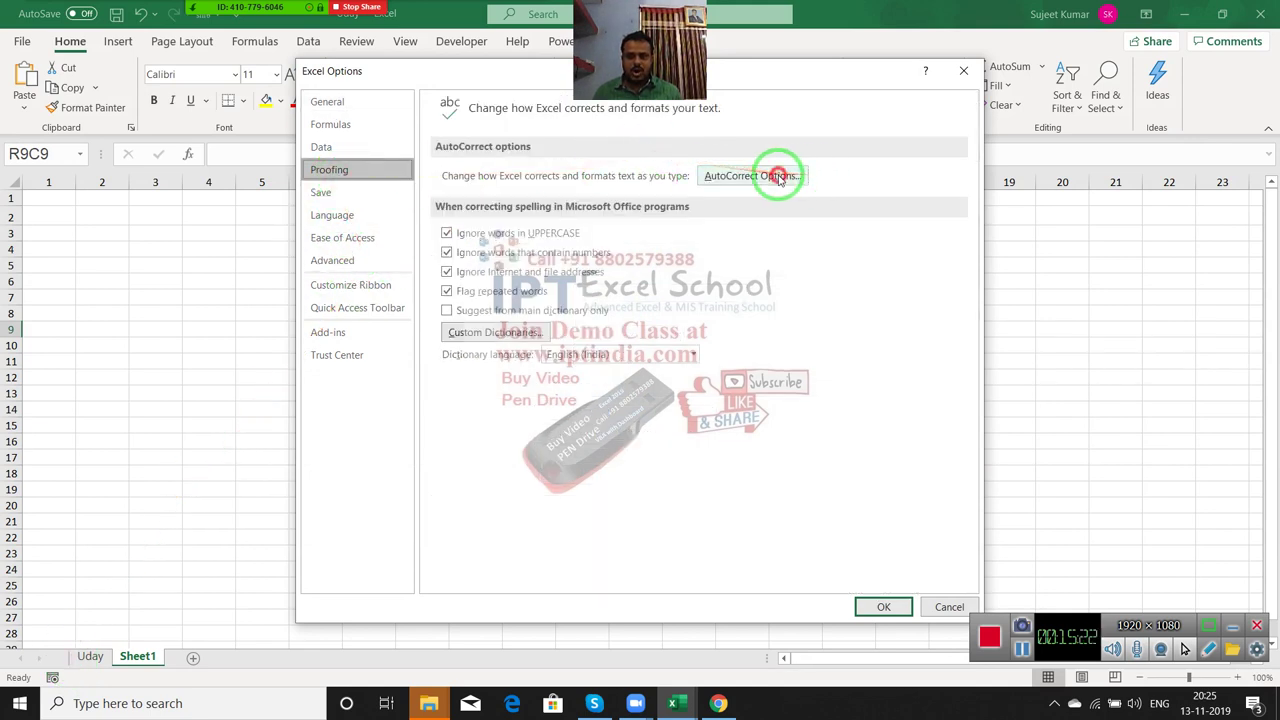
click(700, 229)
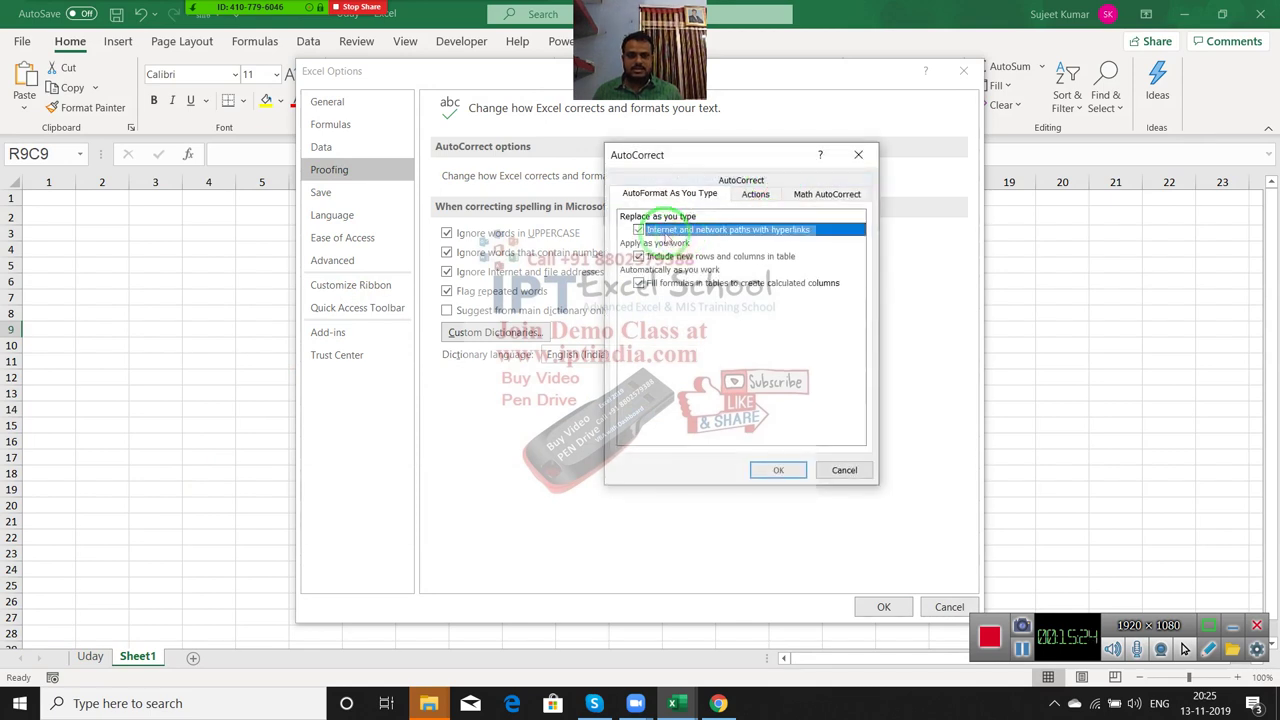
click(639, 230)
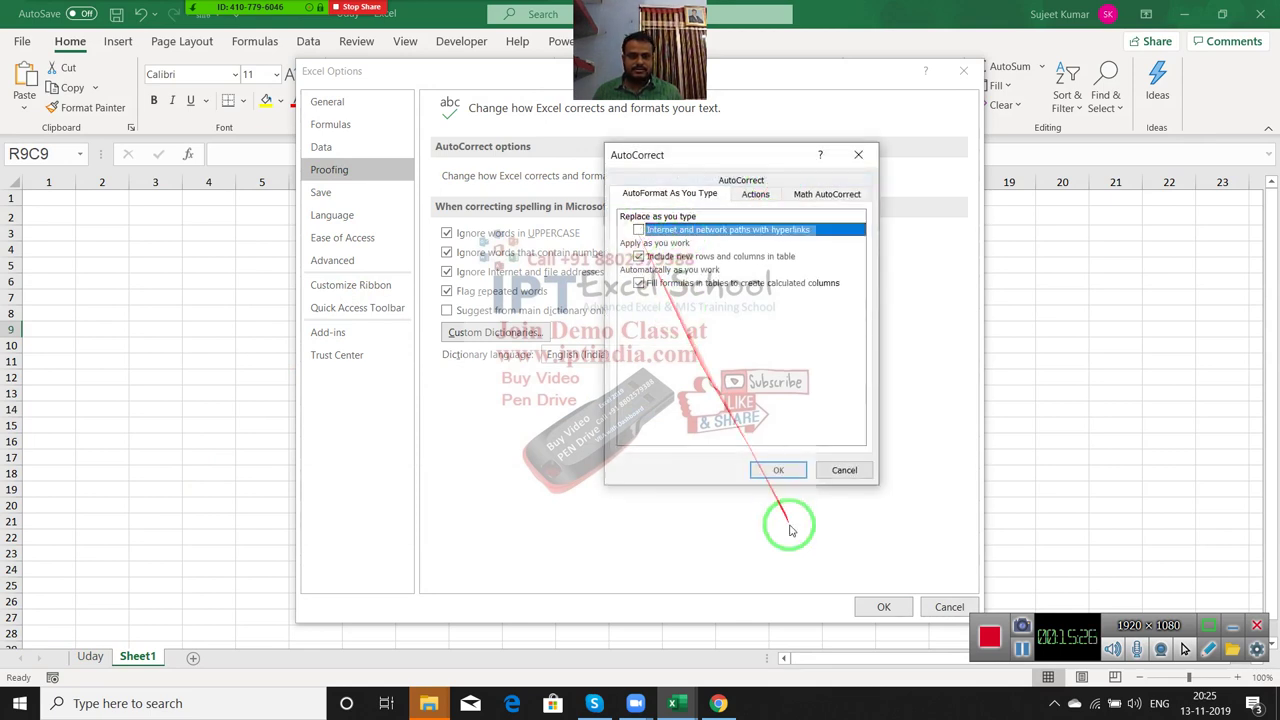
click(777, 472)
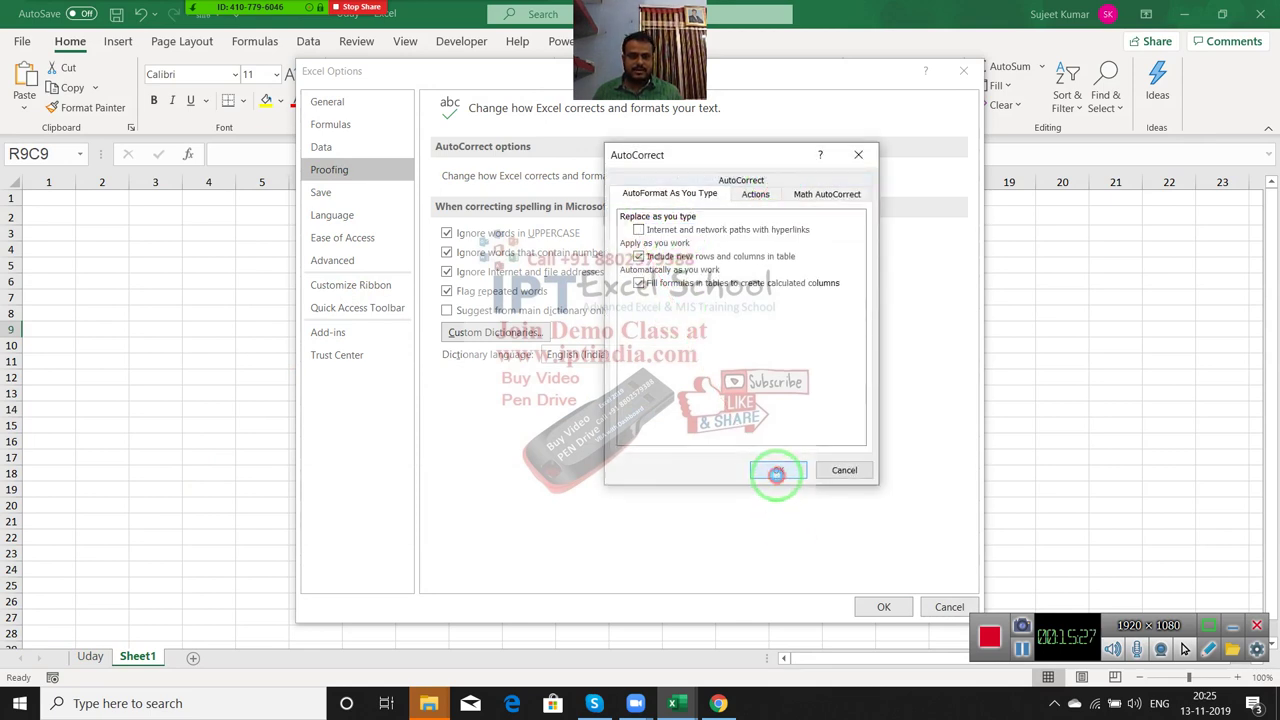
click(880, 607)
click(721, 281)
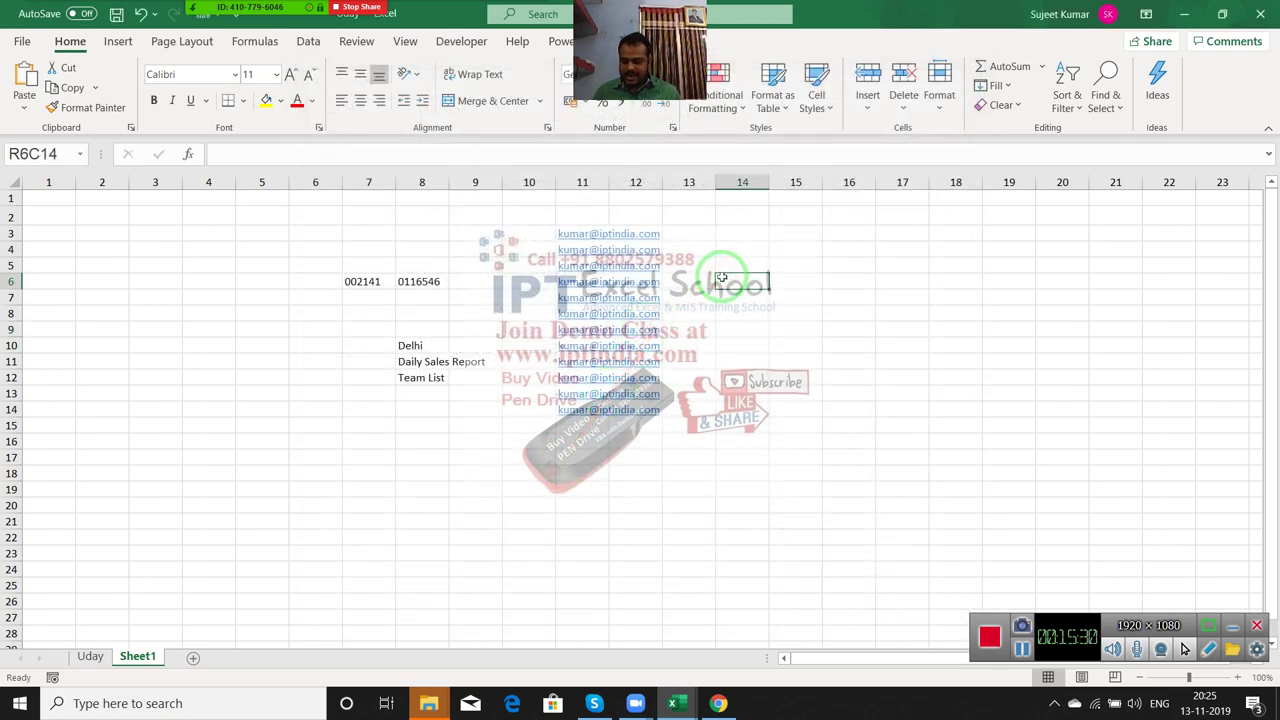
text(W)
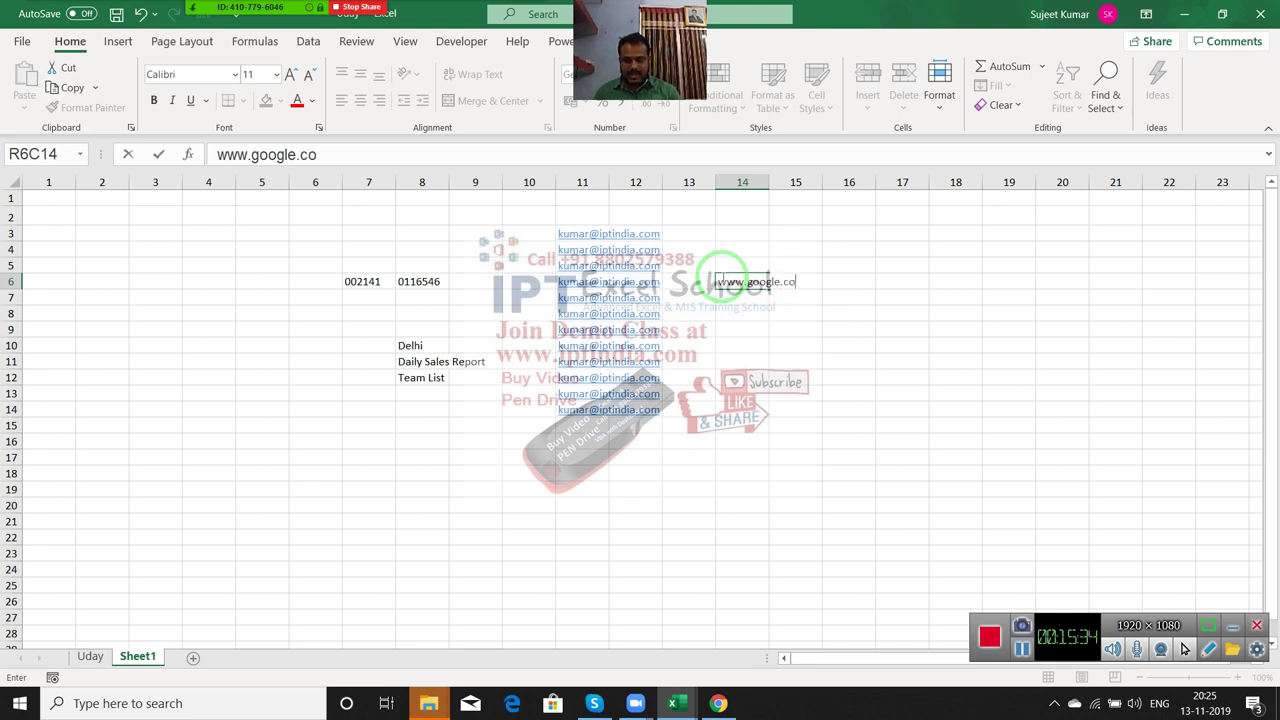
key(Return)
click(721, 281)
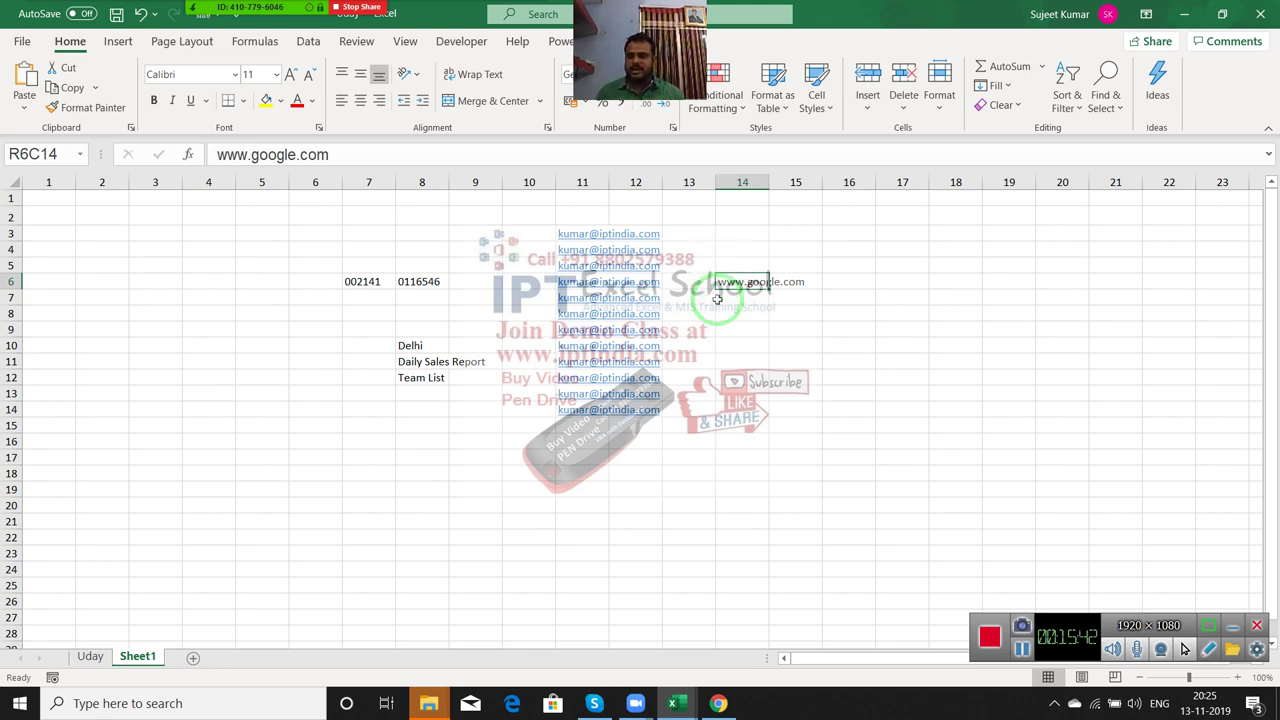
click(21, 41)
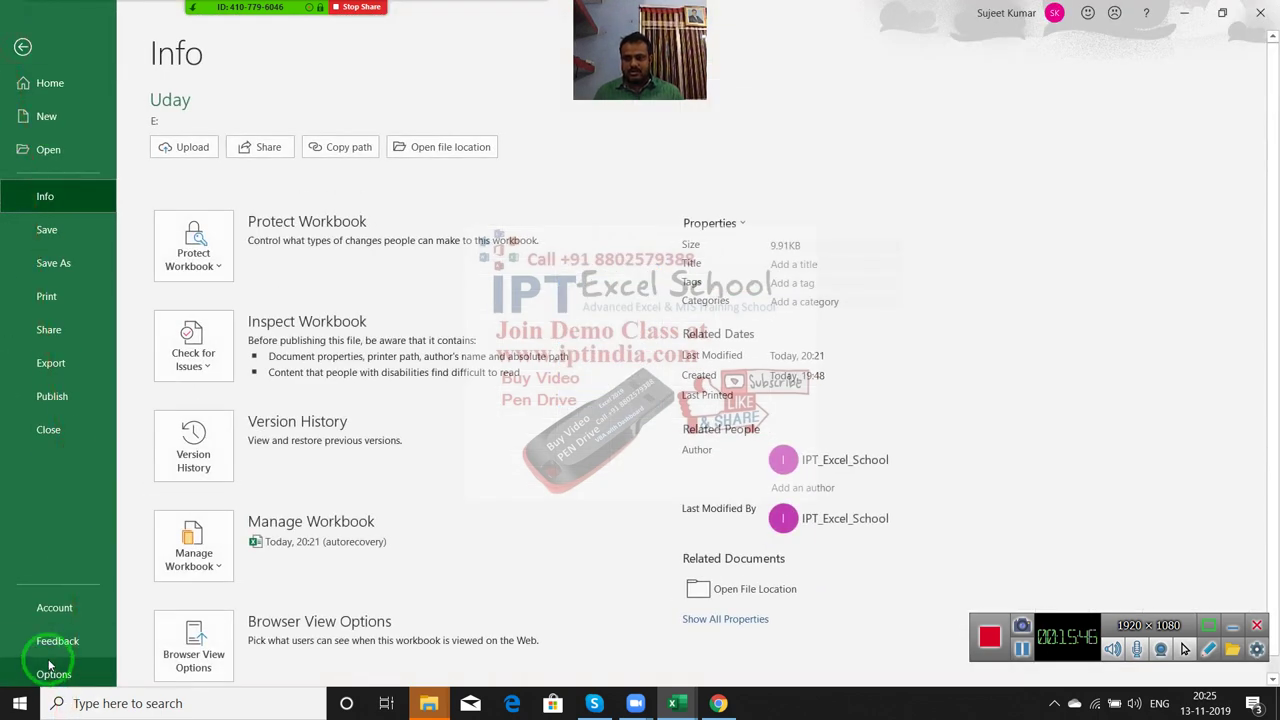
key(Escape)
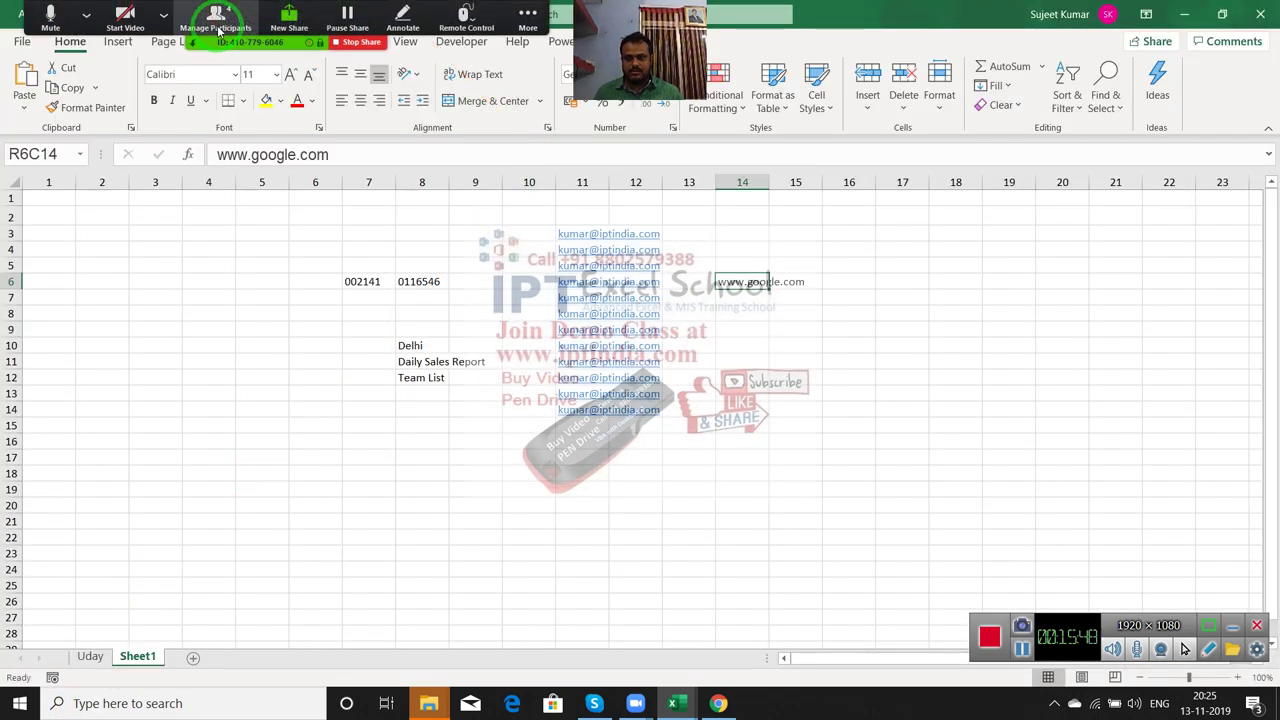
click(217, 25)
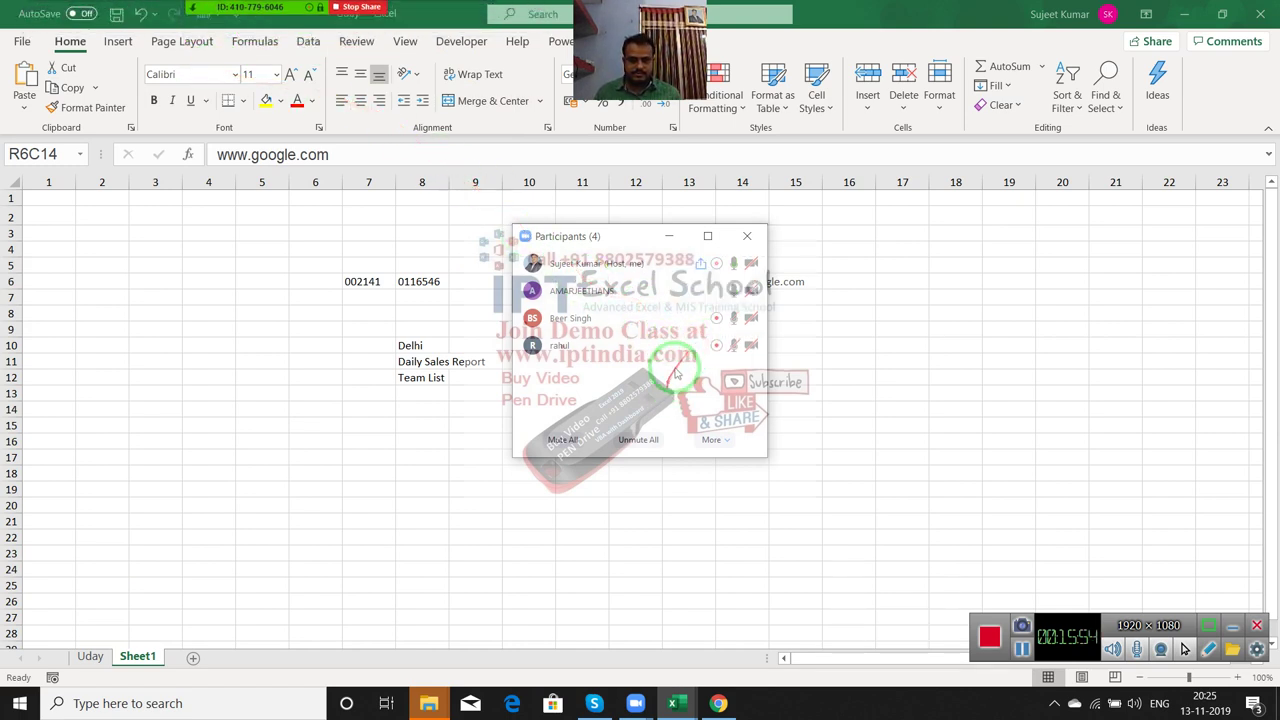
click(746, 237)
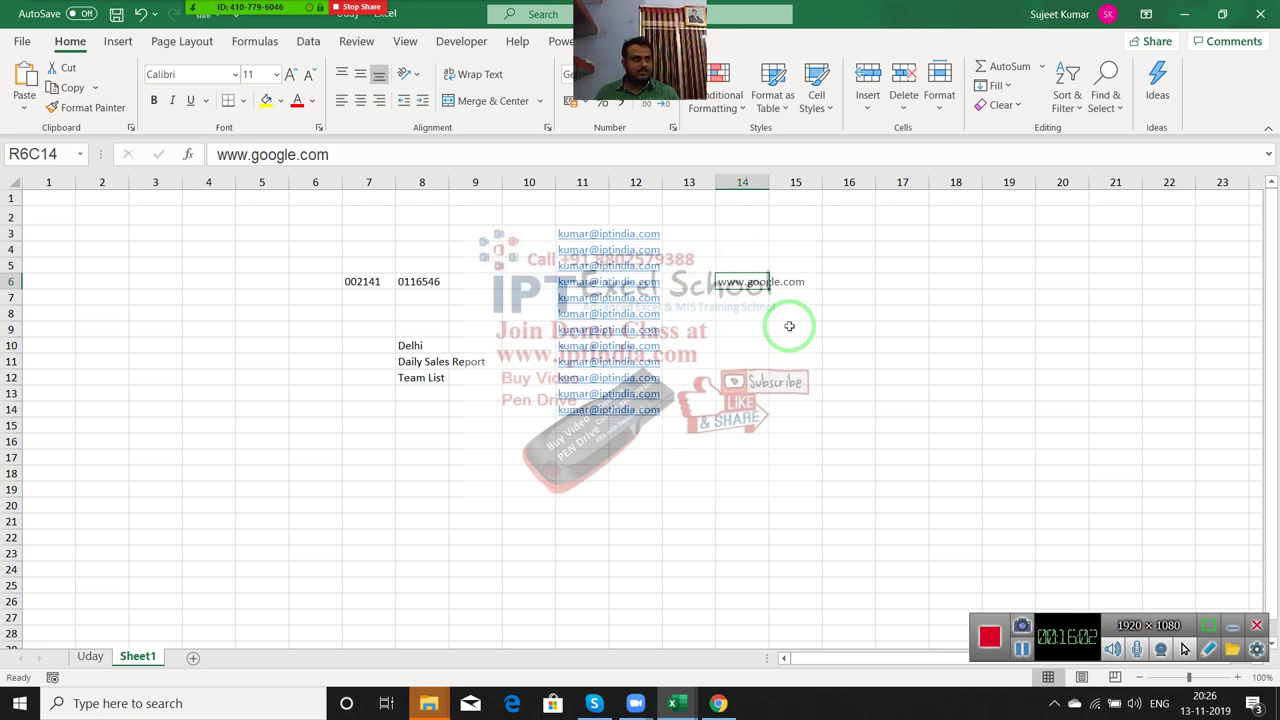
Select R7C14, view the Save settings in Excel Options without changes, then show the Info page
click(745, 297)
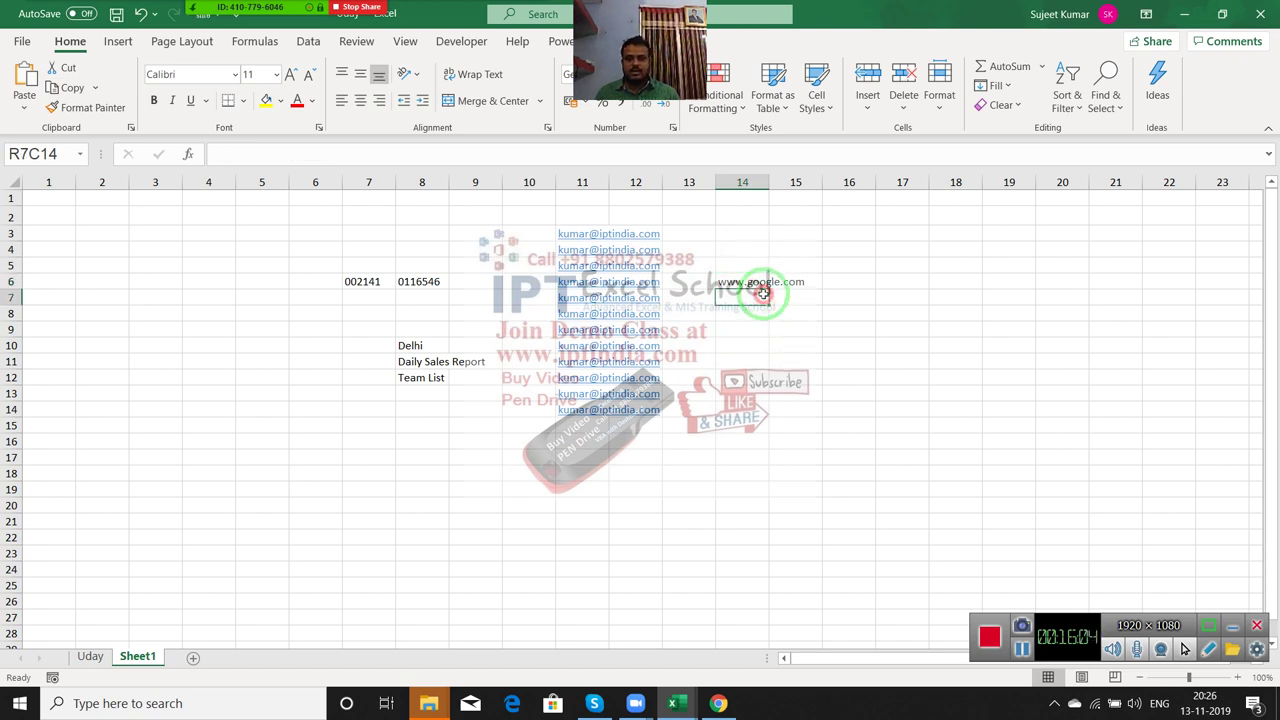
click(44, 41)
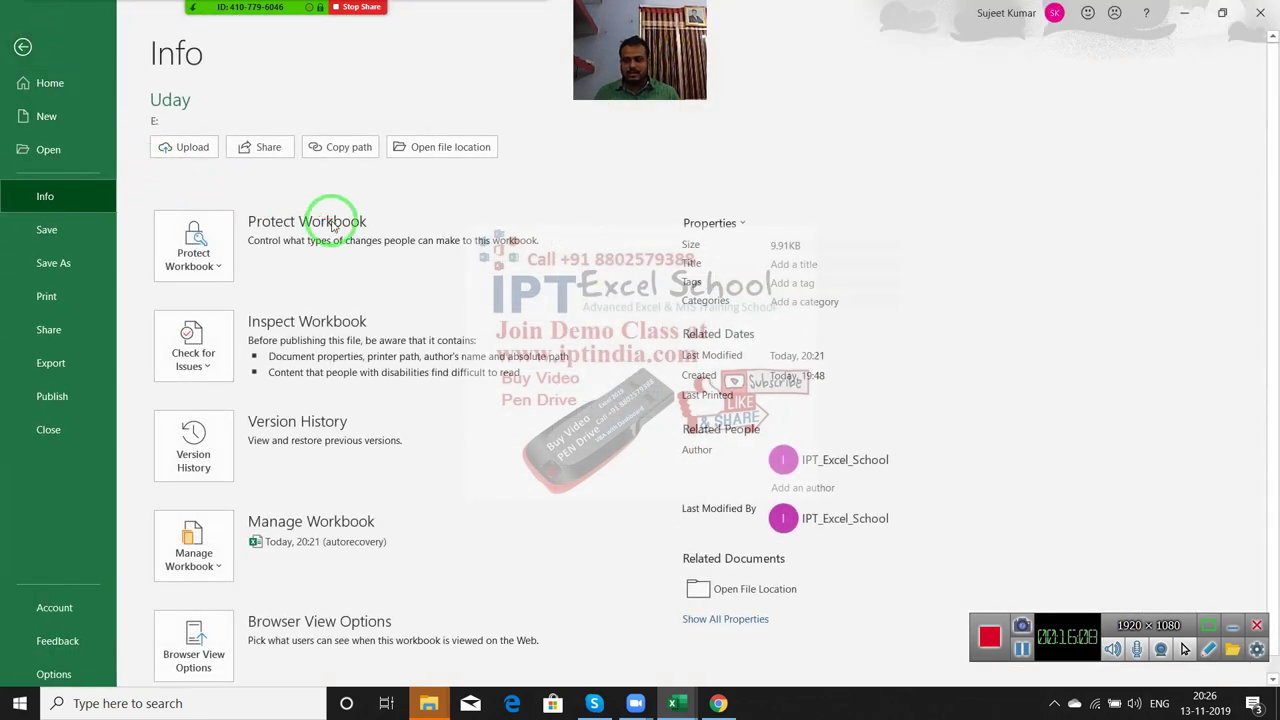
click(80, 674)
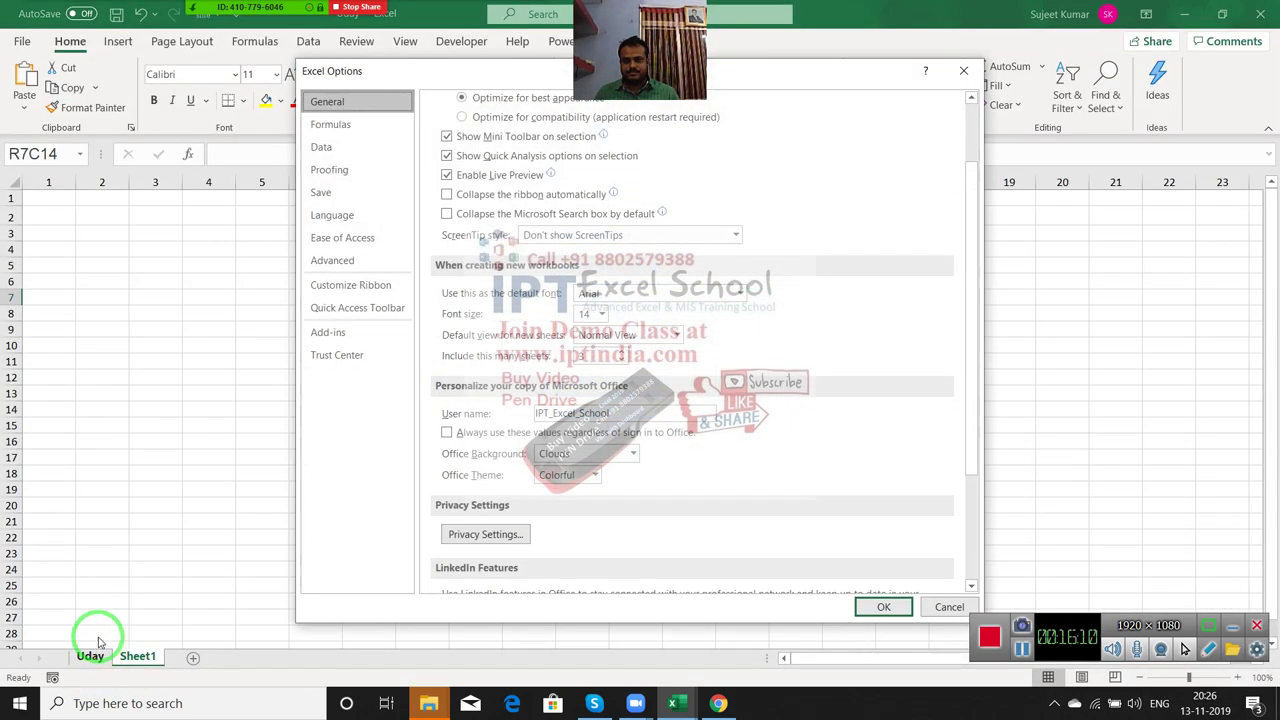
click(320, 193)
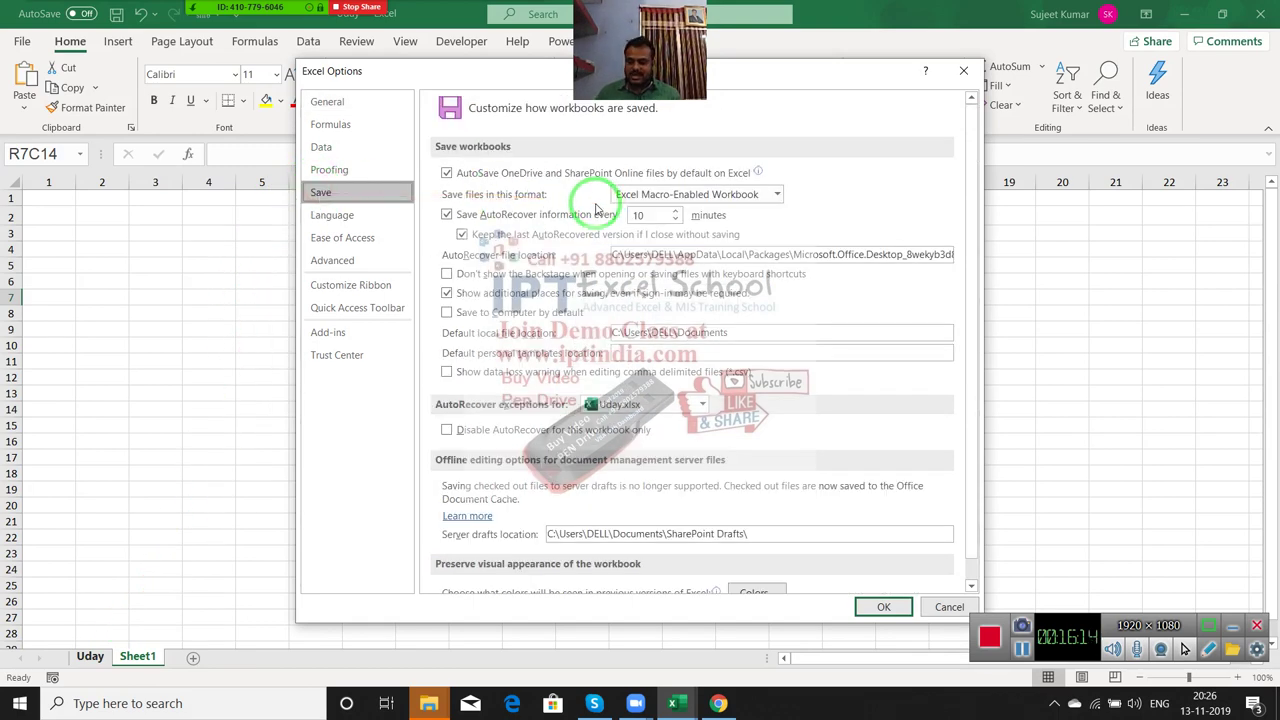
key(Escape)
click(22, 41)
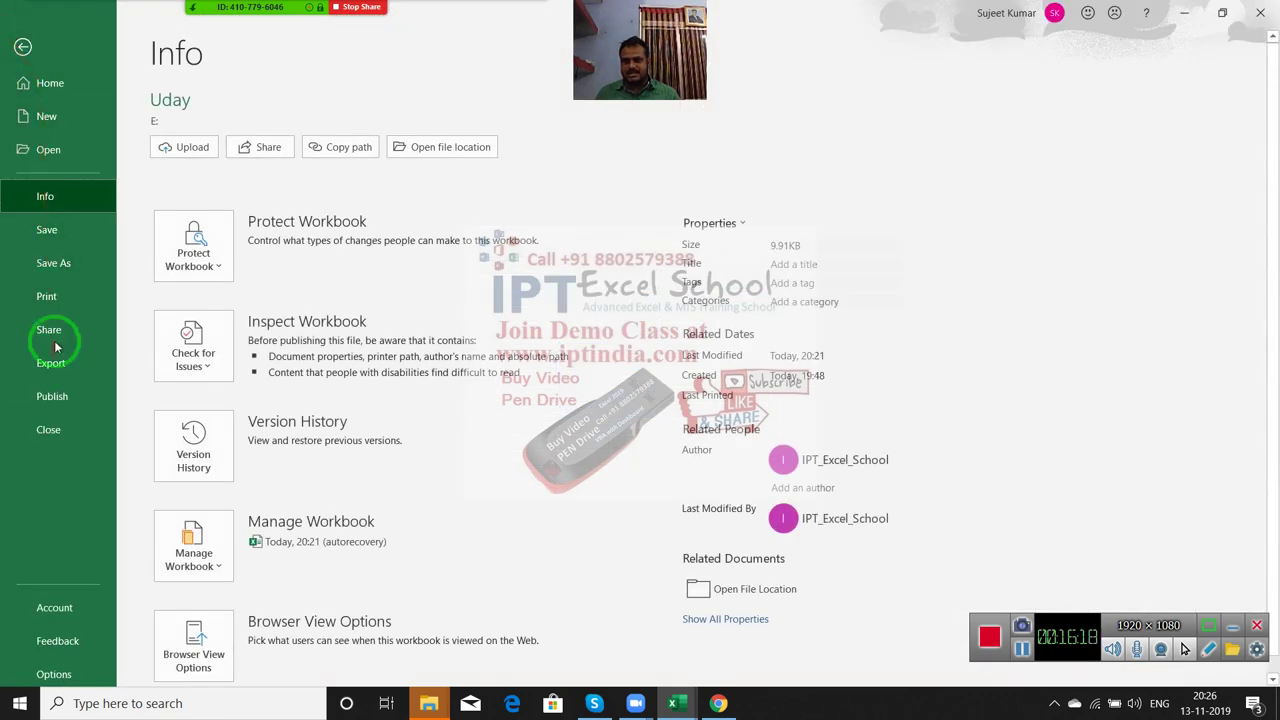
In the Save As window, switch between Excel Workbook and Macro-Enabled Workbook types, then cancel
click(62, 268)
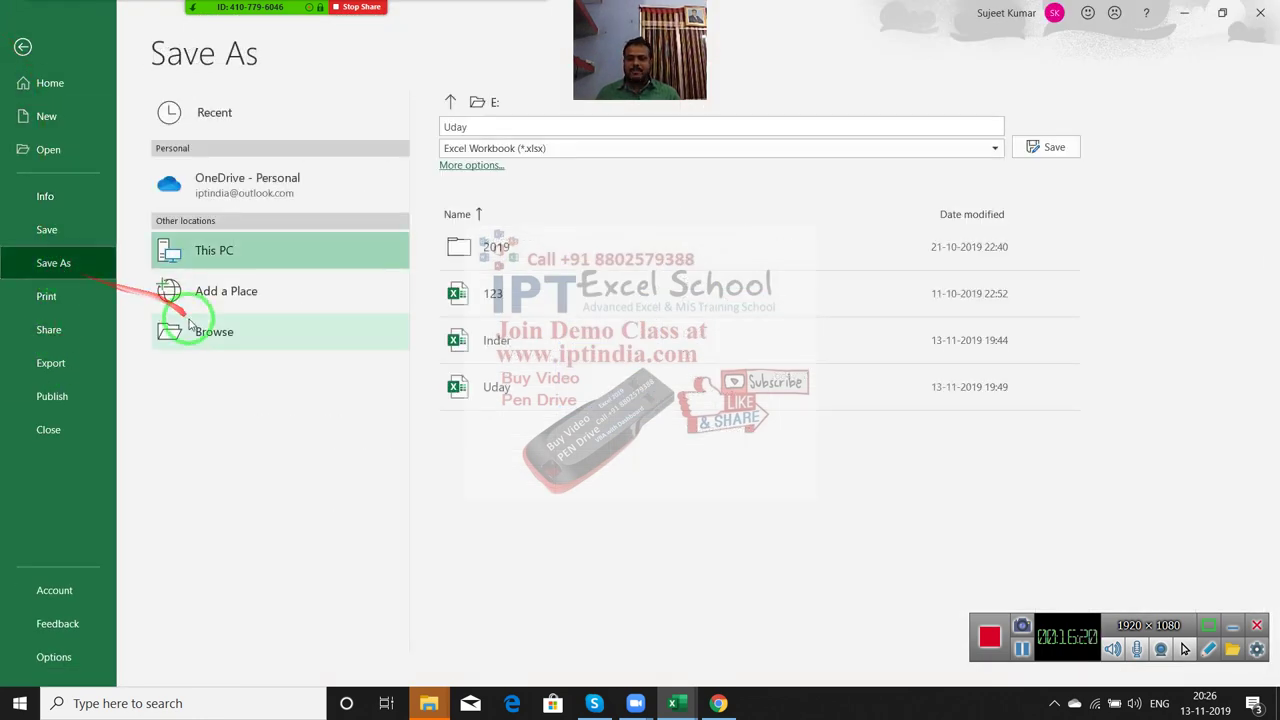
click(285, 345)
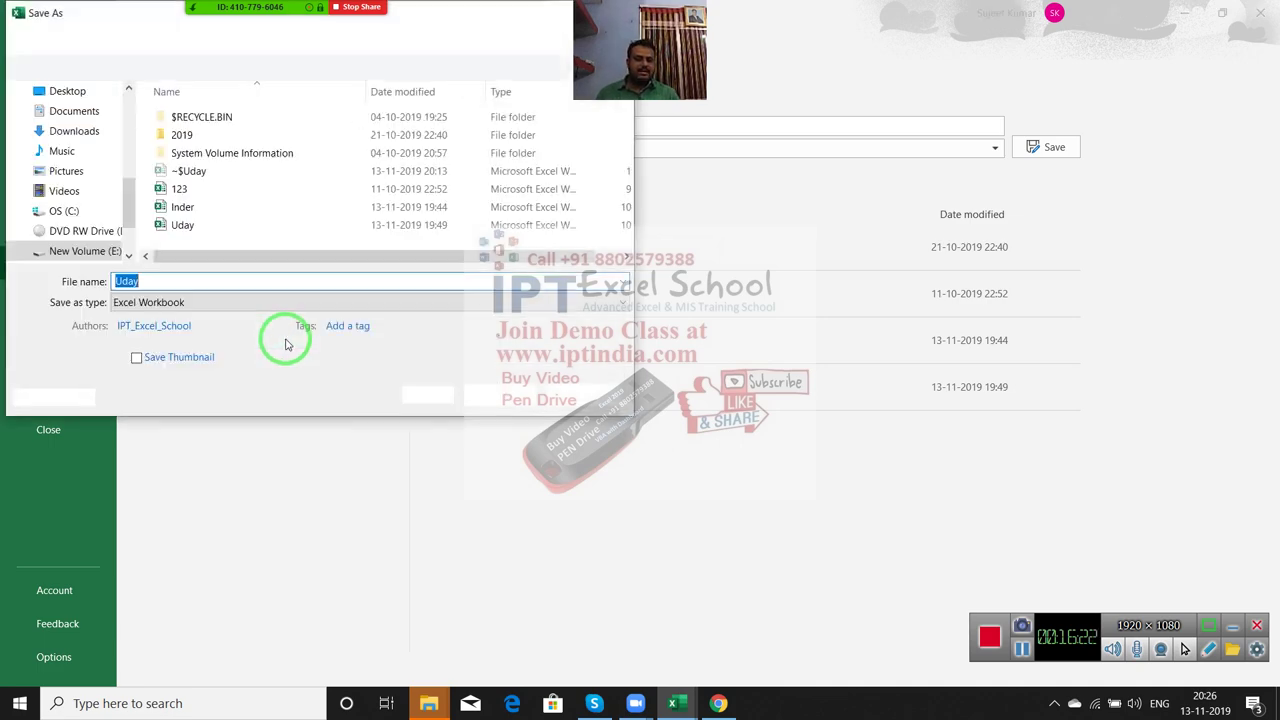
click(269, 307)
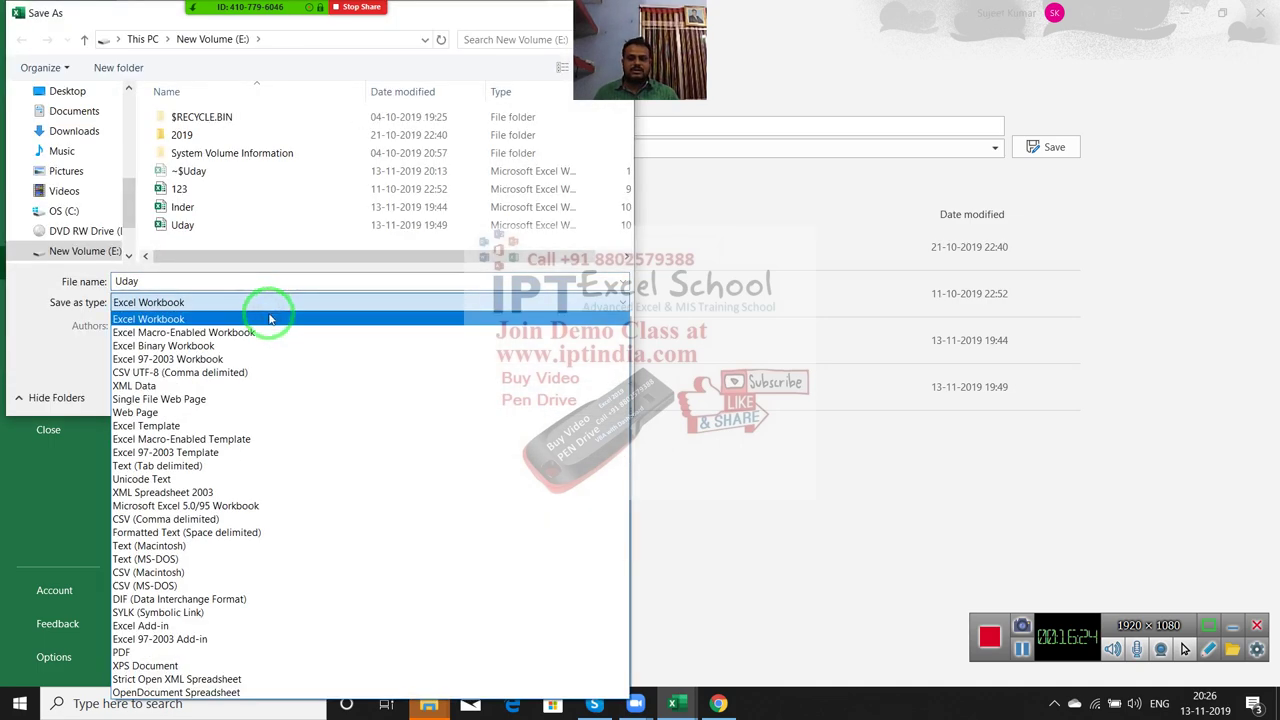
click(264, 333)
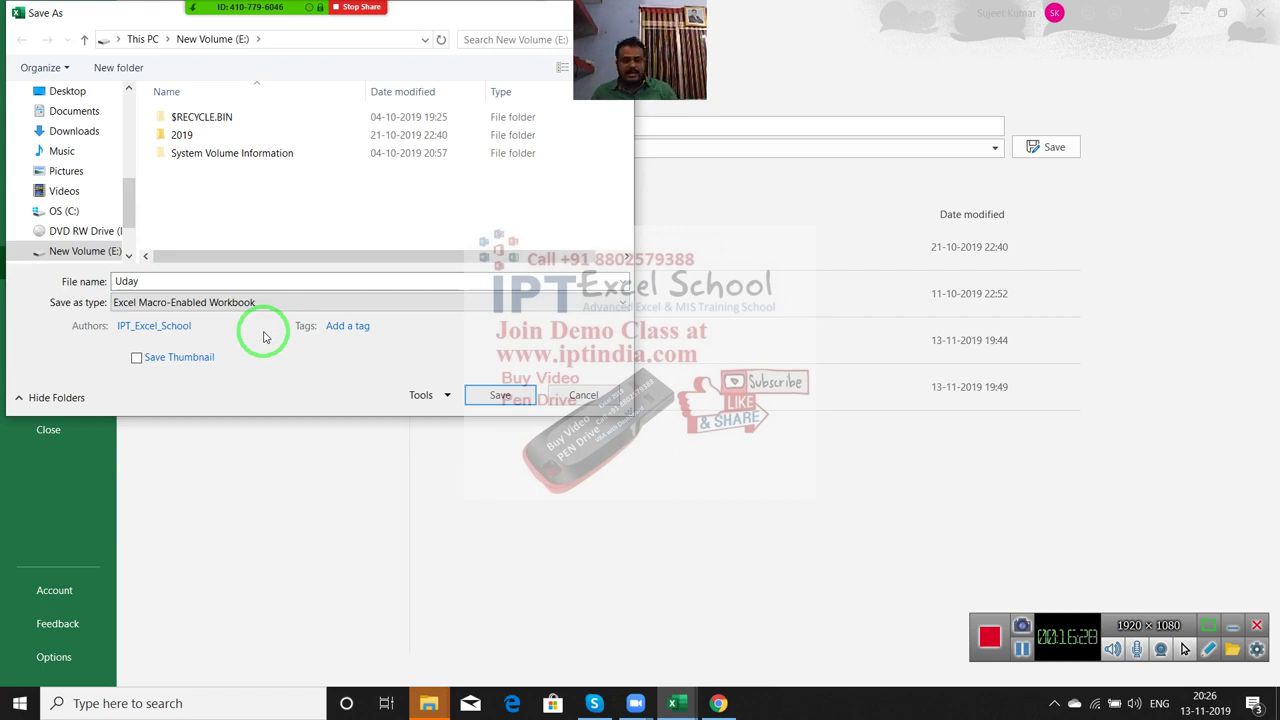
click(221, 306)
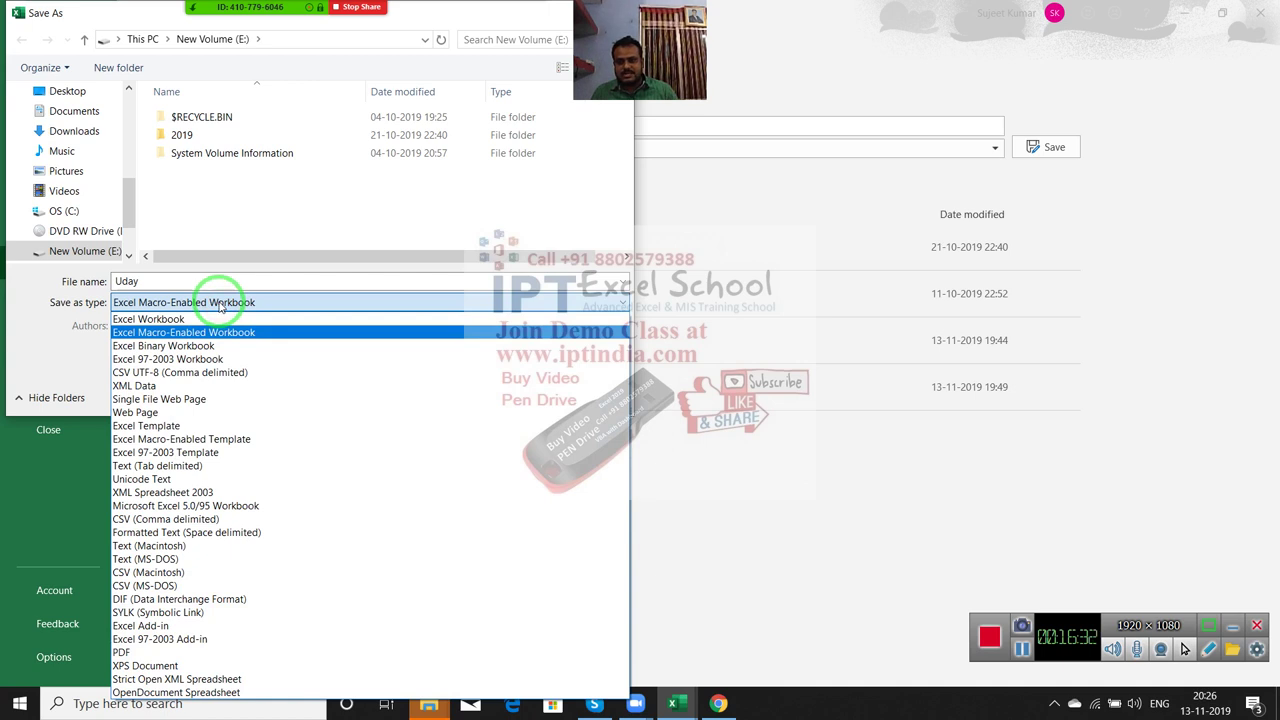
click(220, 318)
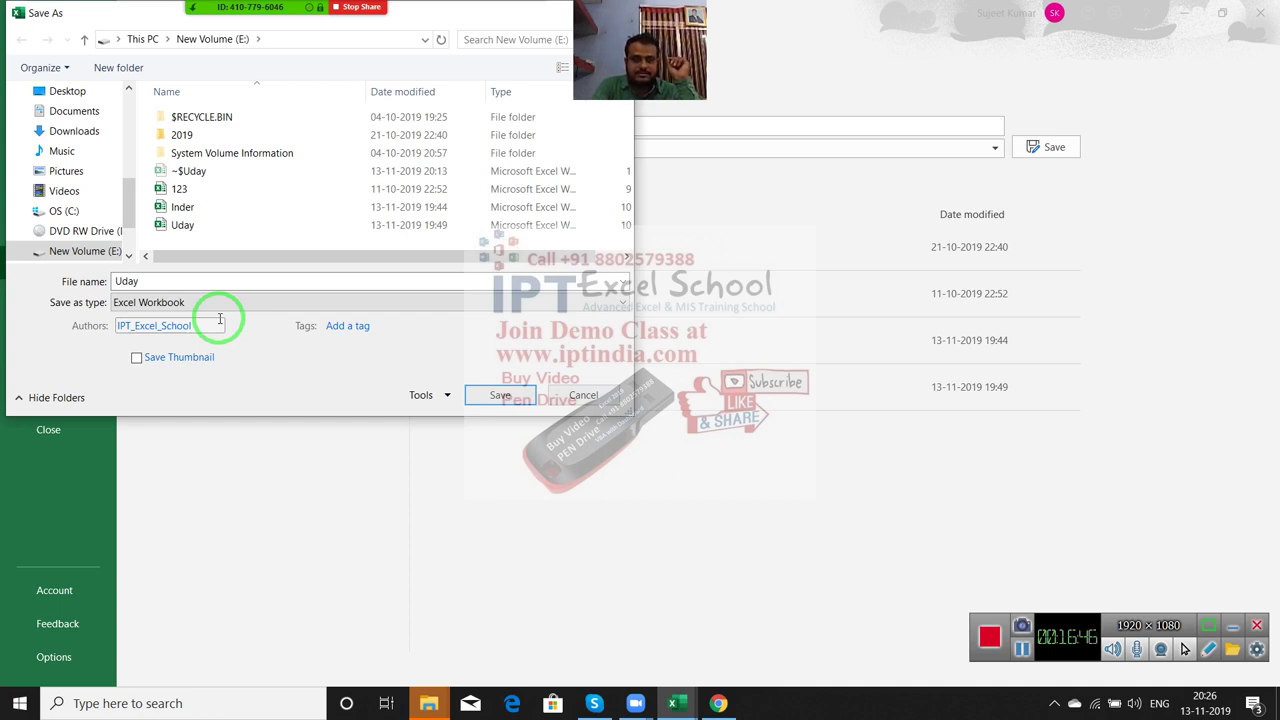
click(231, 304)
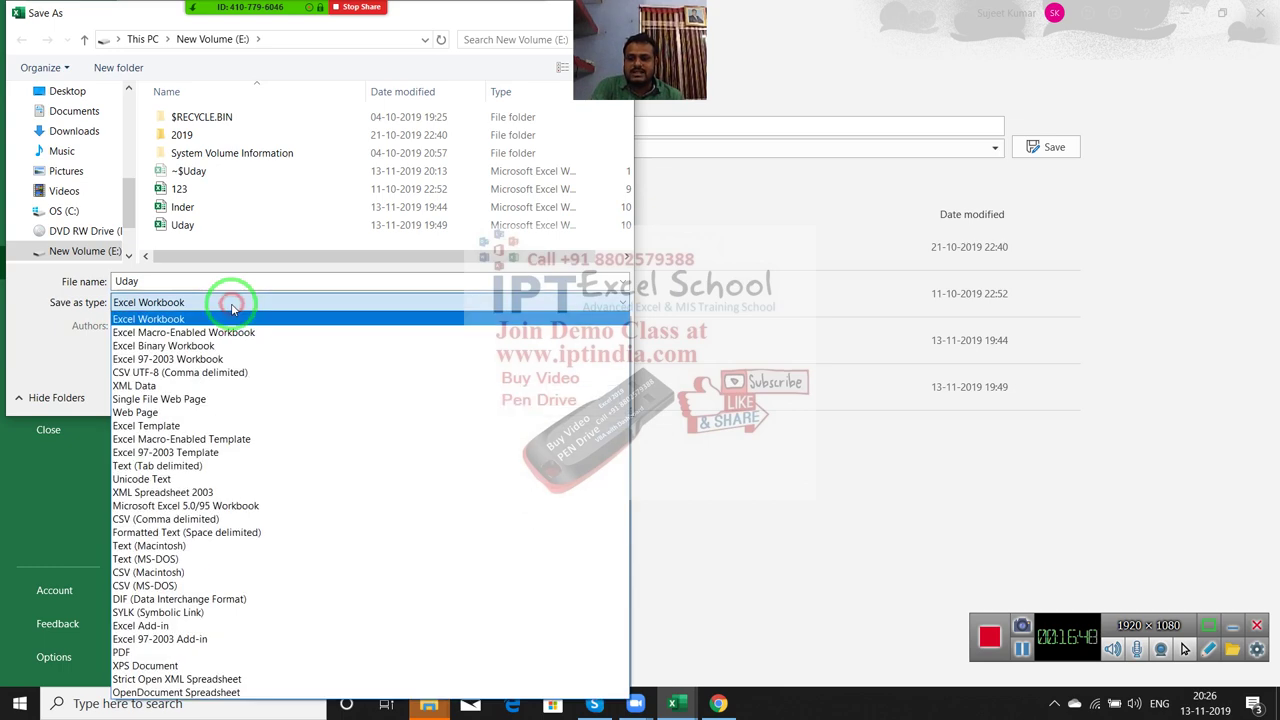
click(233, 332)
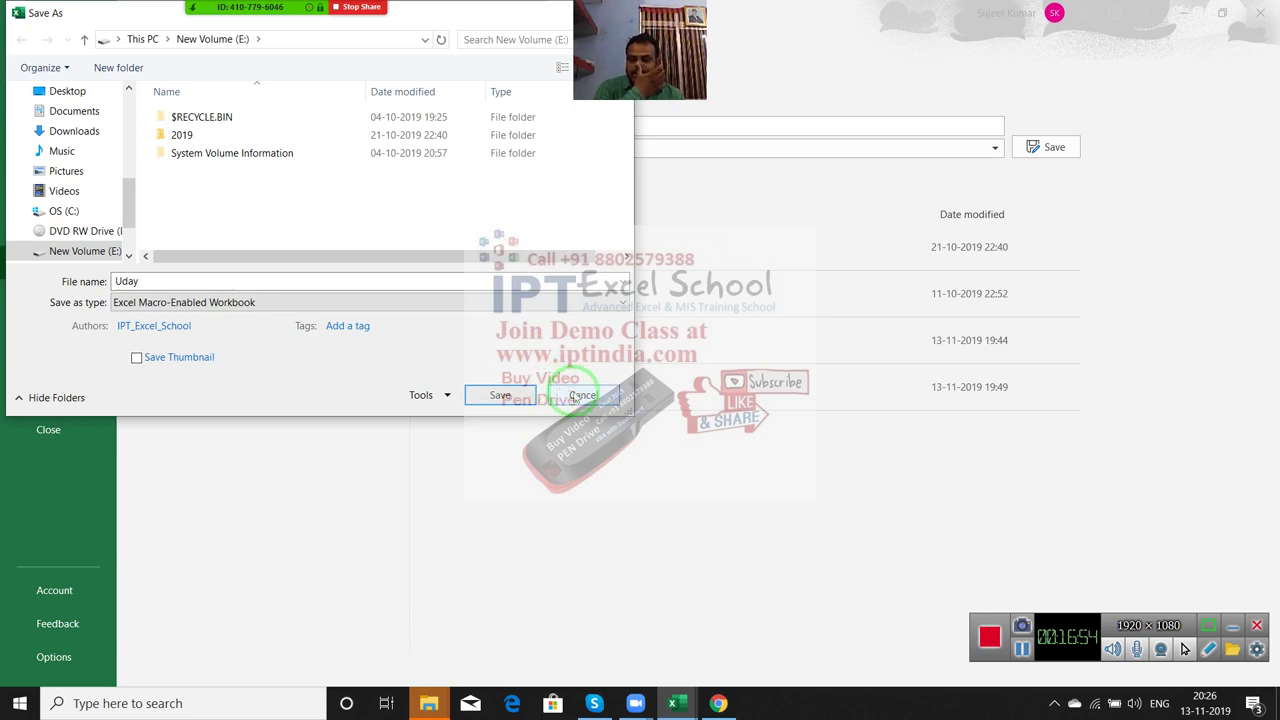
click(580, 396)
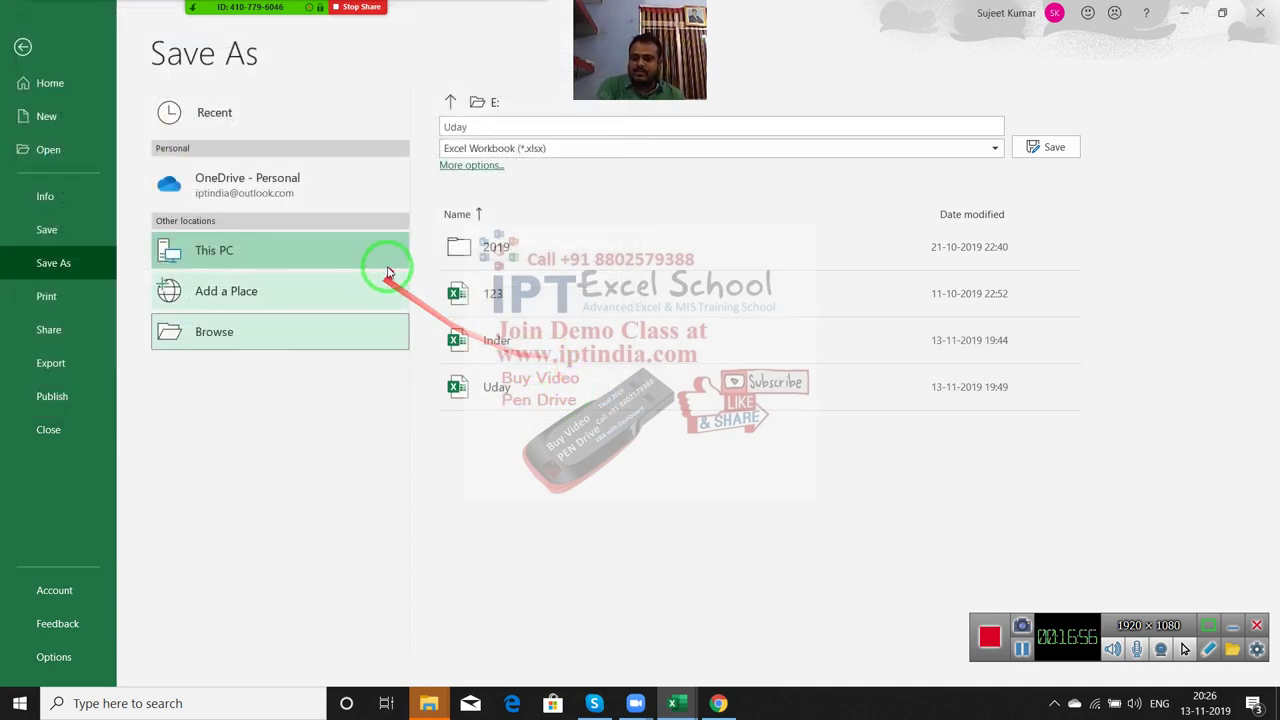
Open Excel Options' Save page, keeping Excel Macro-Enabled Workbook as the default save format
click(67, 657)
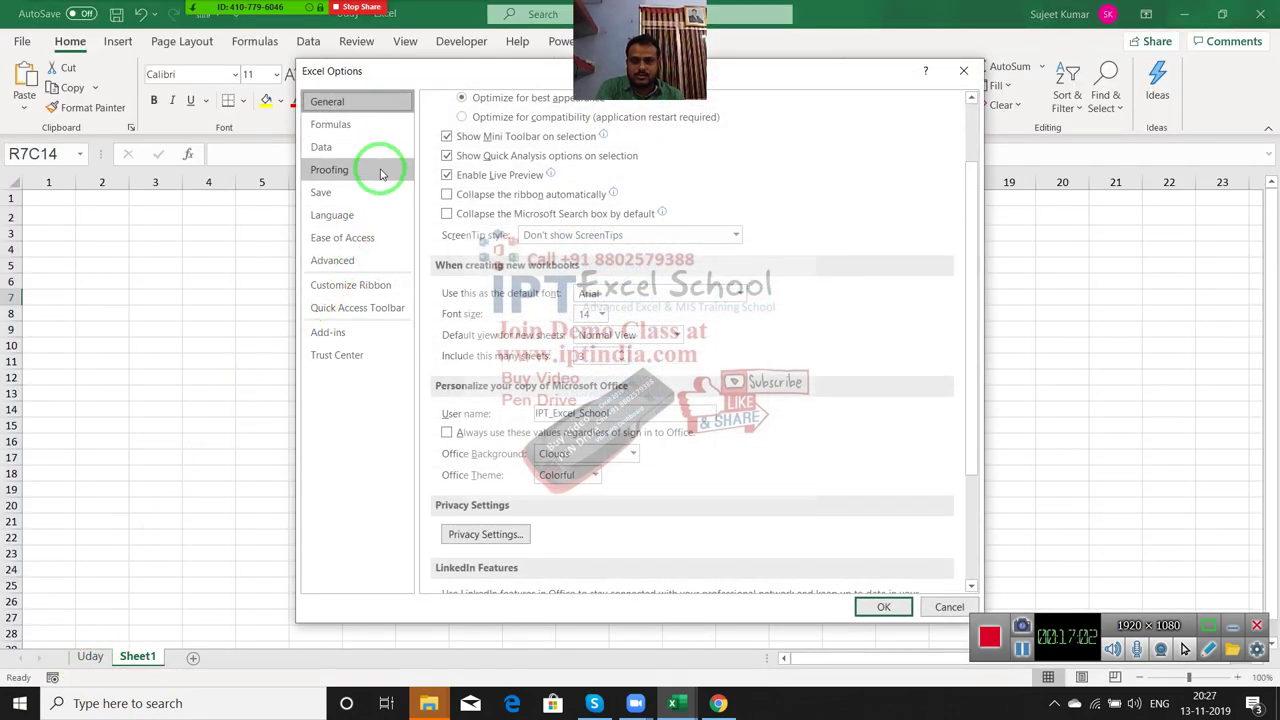
click(370, 210)
click(373, 194)
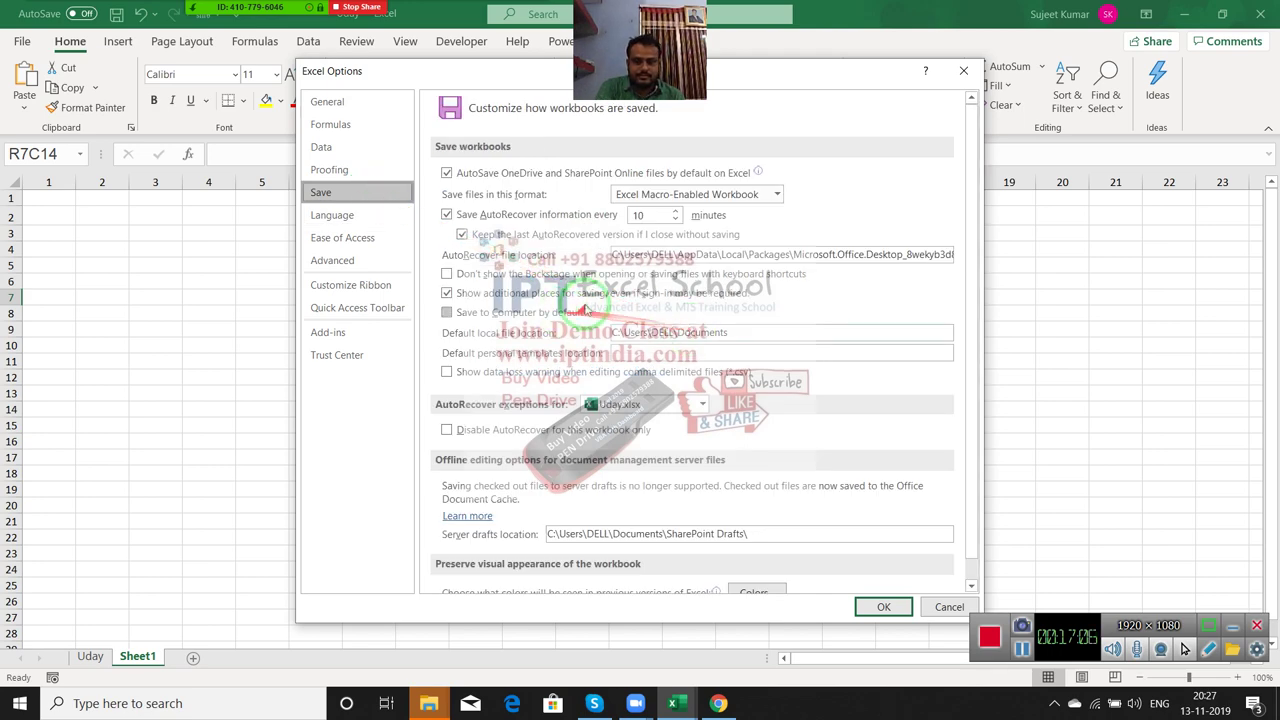
click(680, 200)
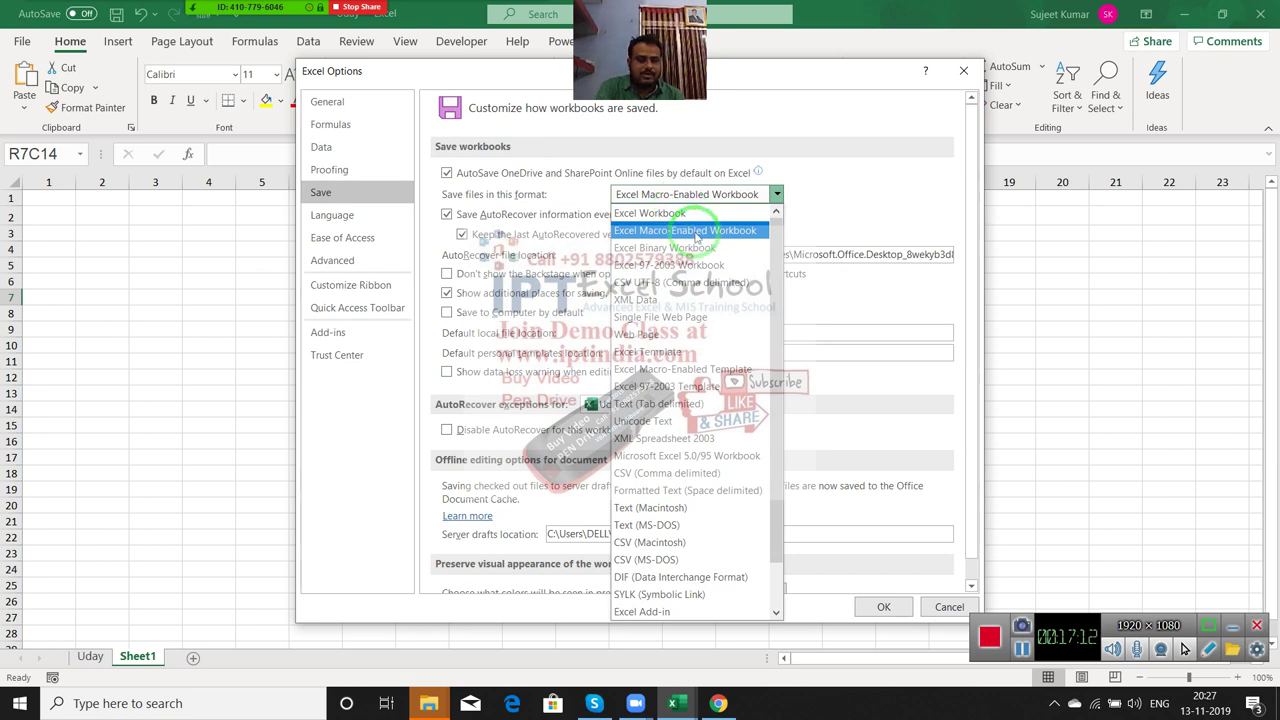
click(697, 232)
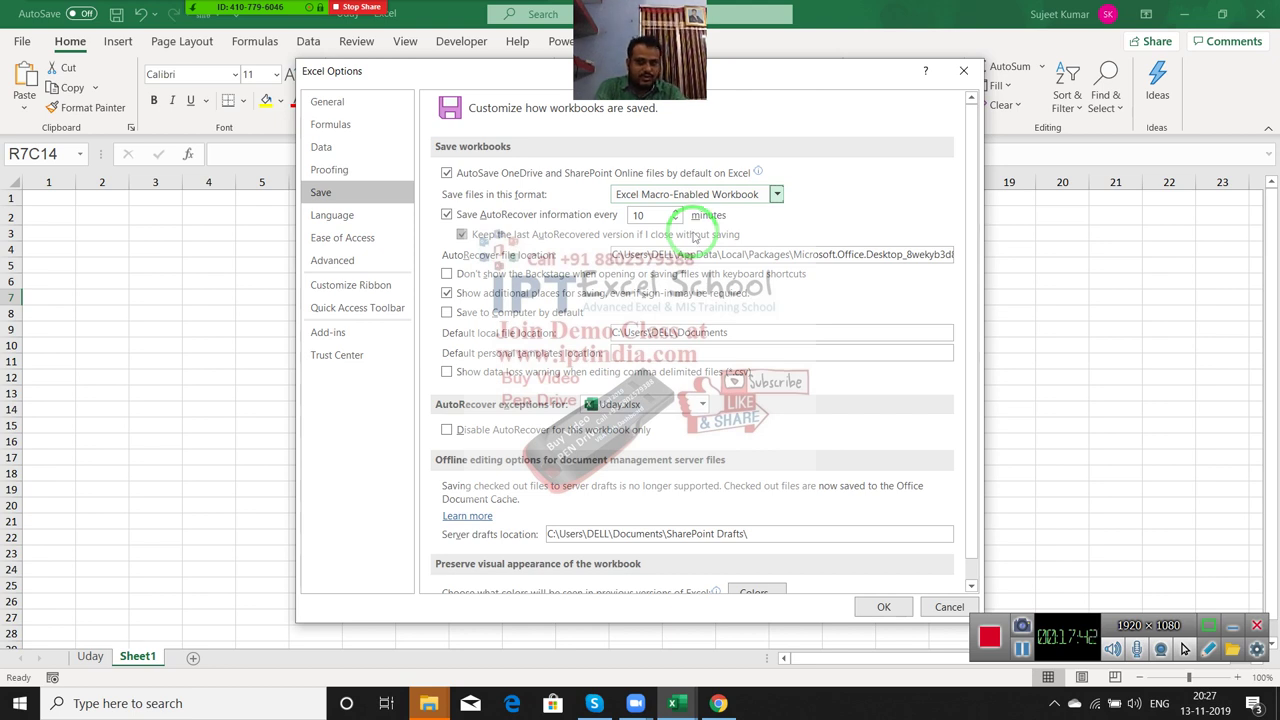
drag(650, 212, 603, 211)
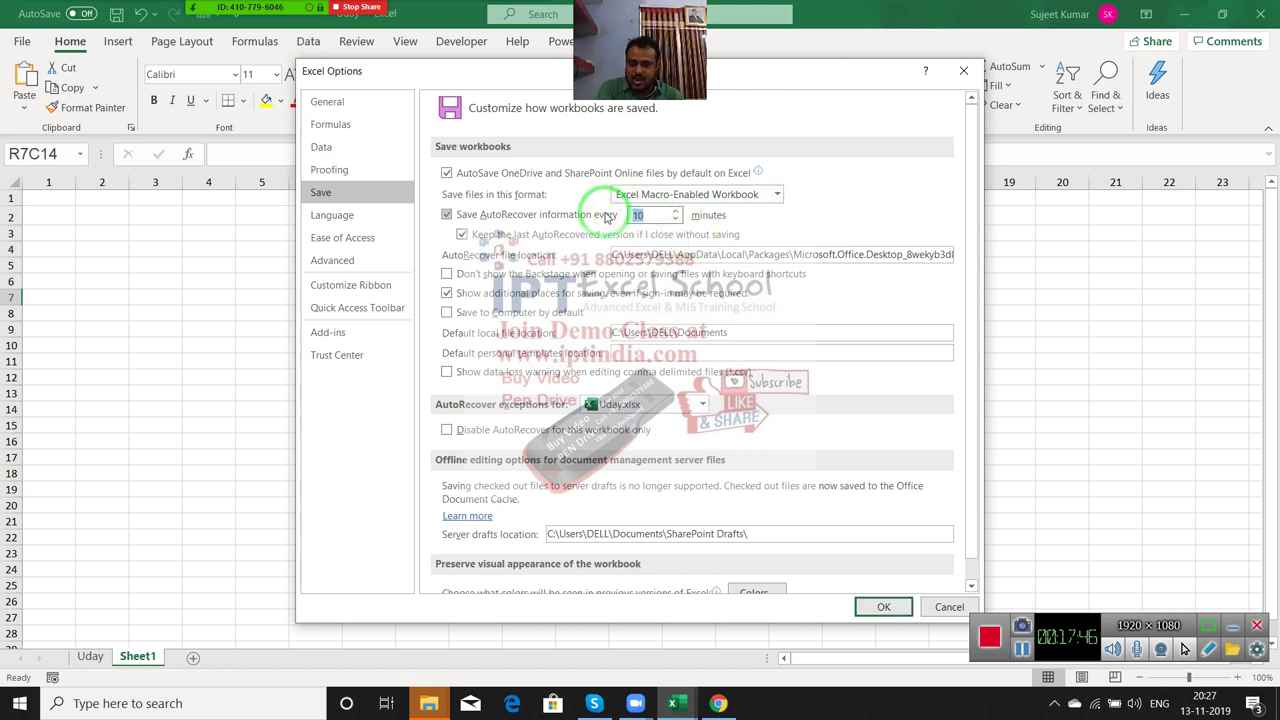
drag(613, 255, 1126, 258)
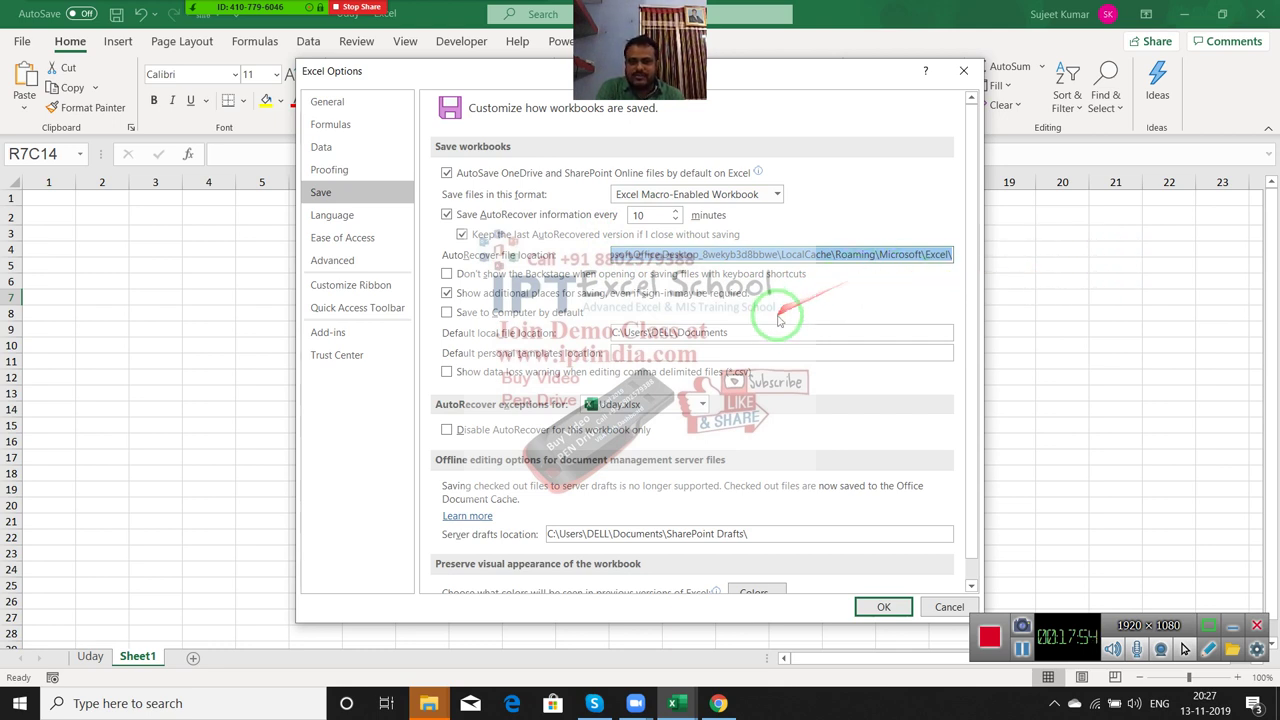
drag(772, 334, 617, 345)
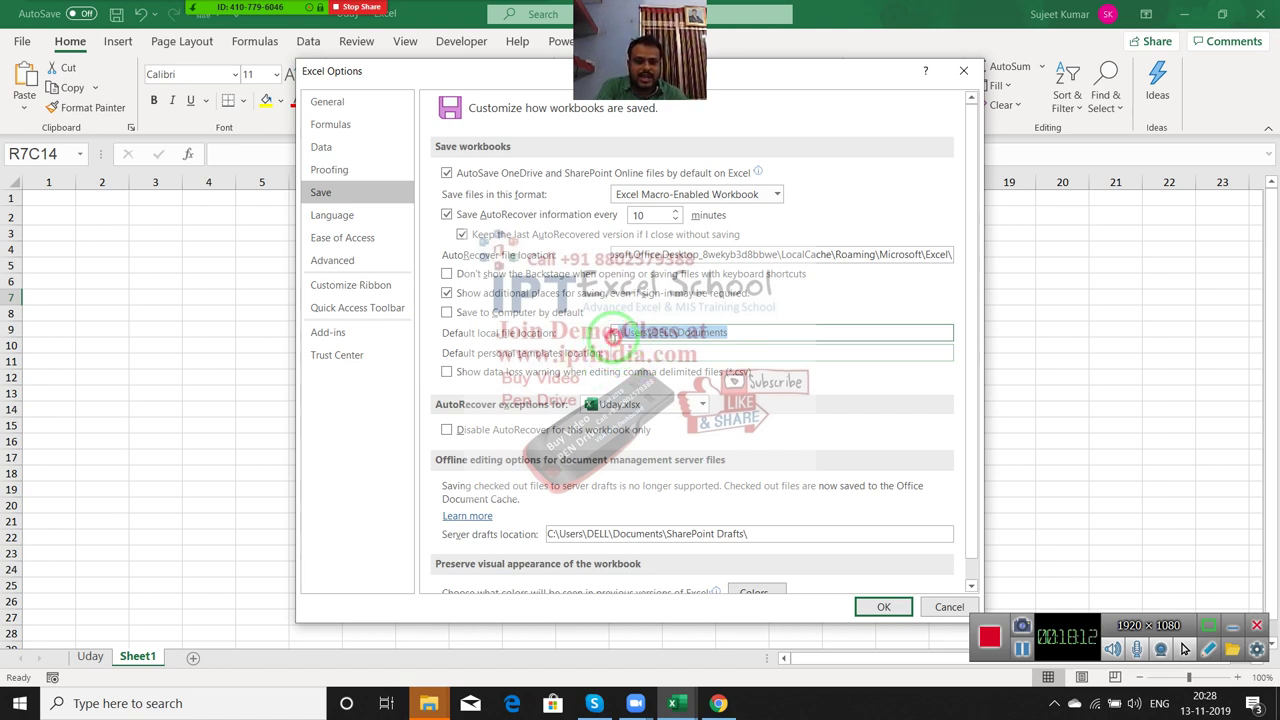
Select the default local file location path and check the AutoRecover exceptions workbook list
click(703, 332)
drag(703, 332, 776, 332)
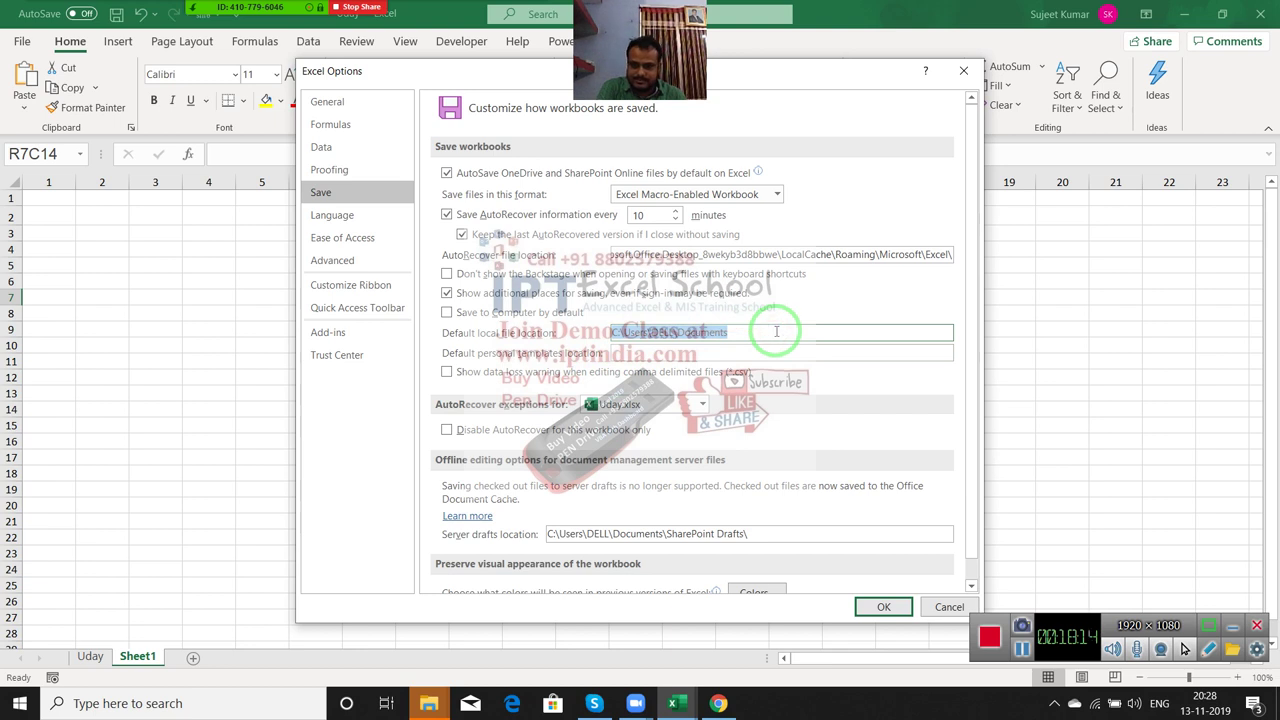
click(703, 404)
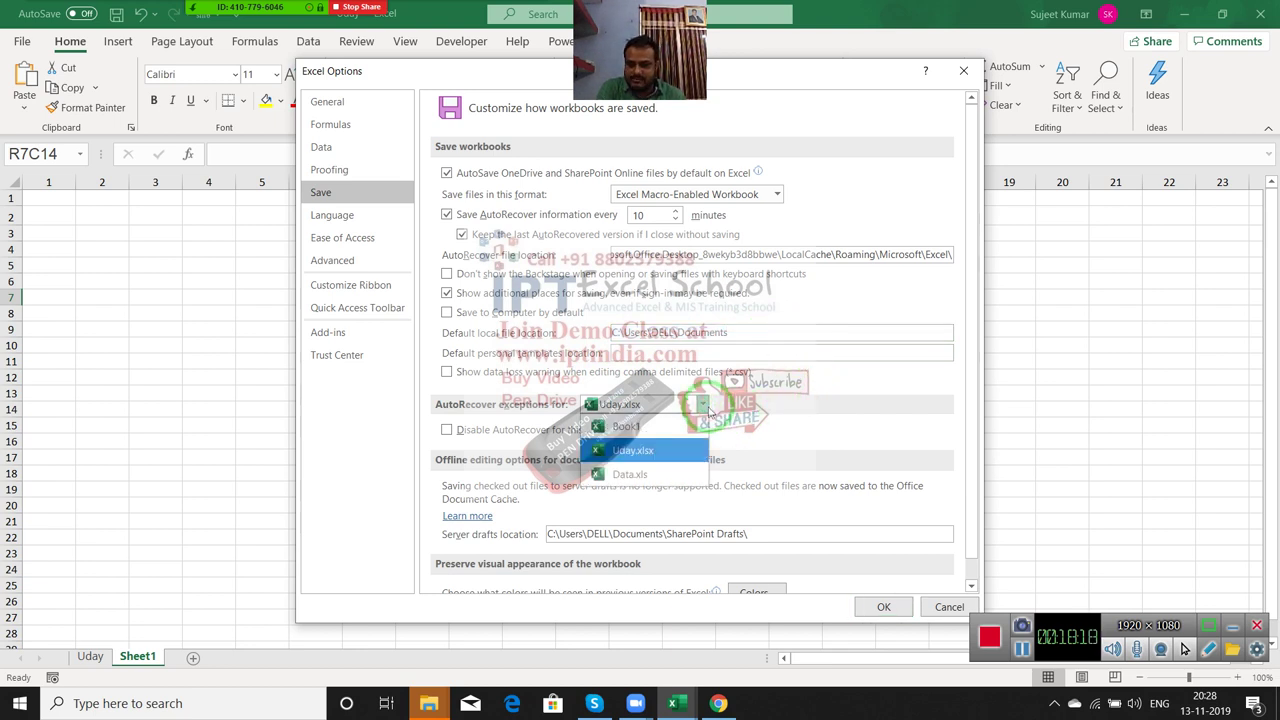
click(786, 395)
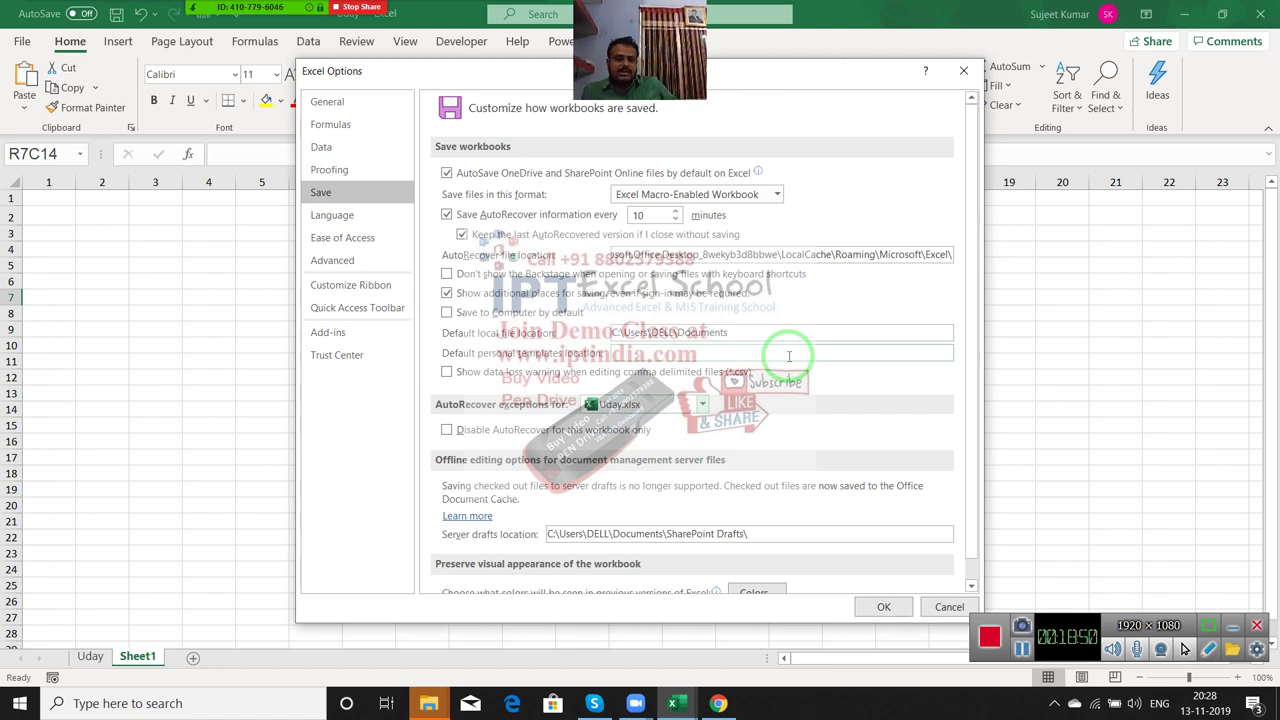
Disable AutoRecover for the Data.xls workbook only, then go to Ease of Access
click(665, 404)
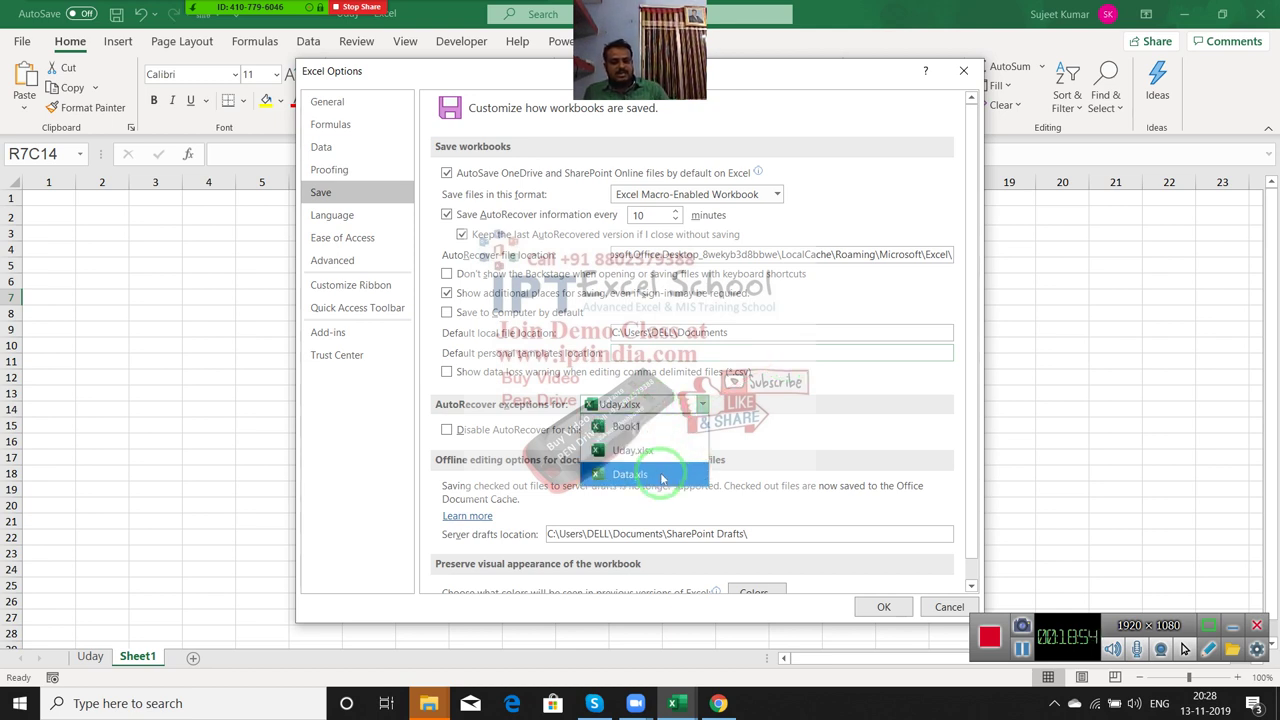
click(630, 474)
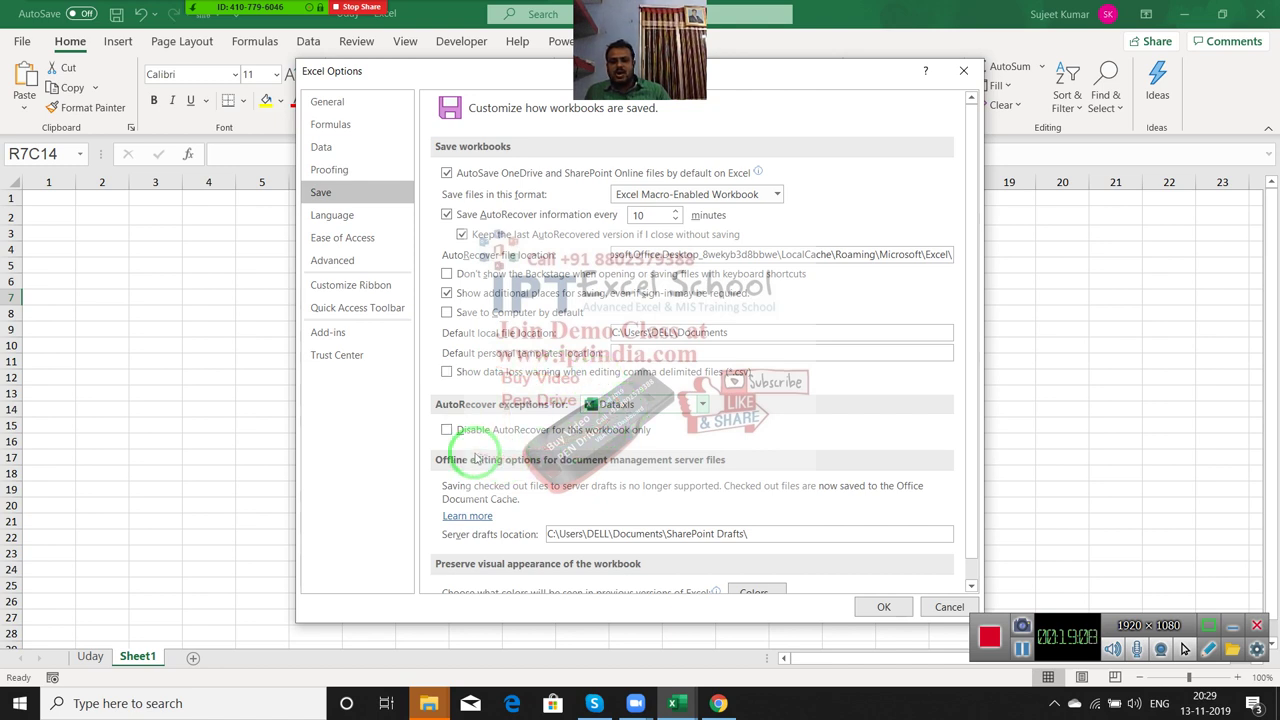
click(448, 430)
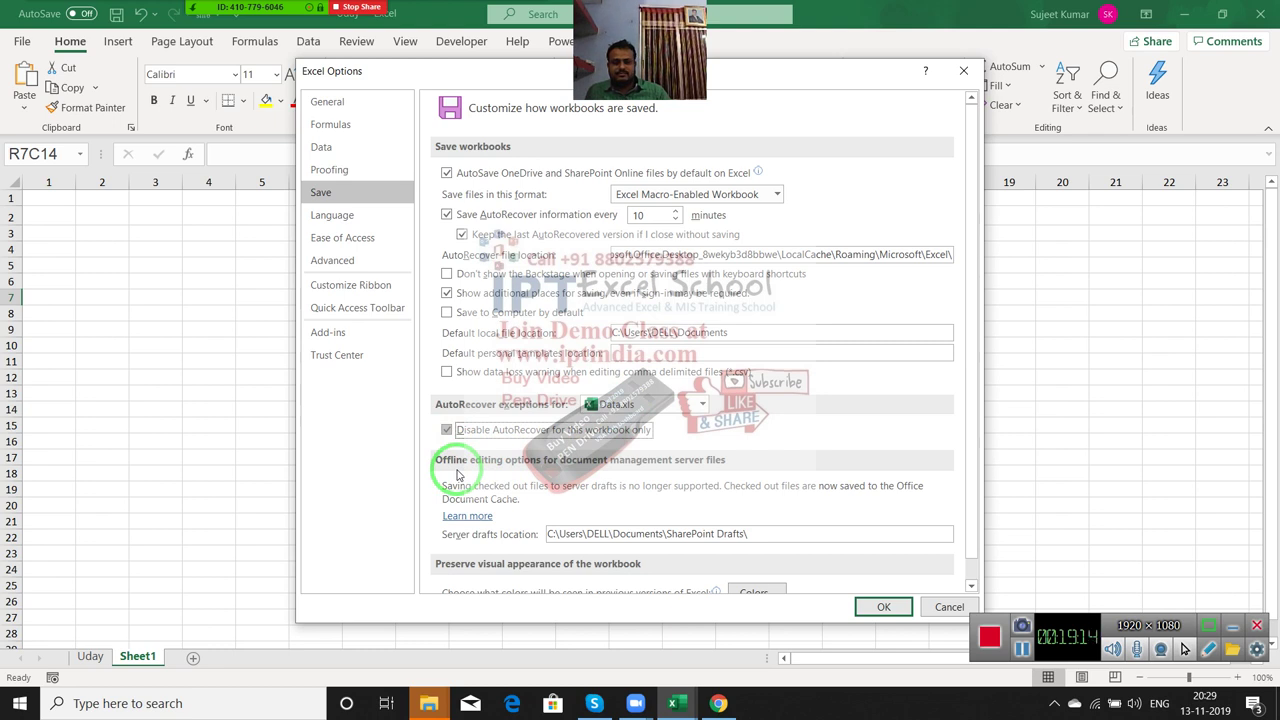
click(340, 216)
click(355, 240)
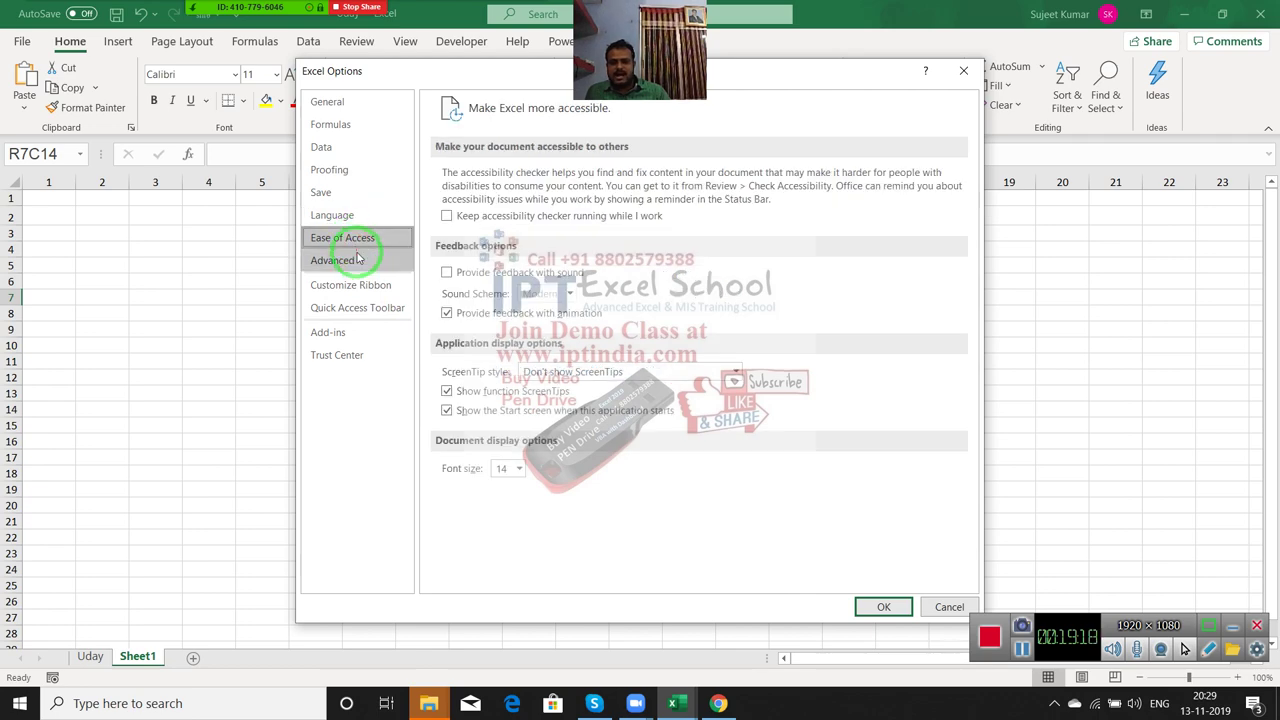
Show the Advanced page, keeping the after-Enter selection direction as Down
click(357, 261)
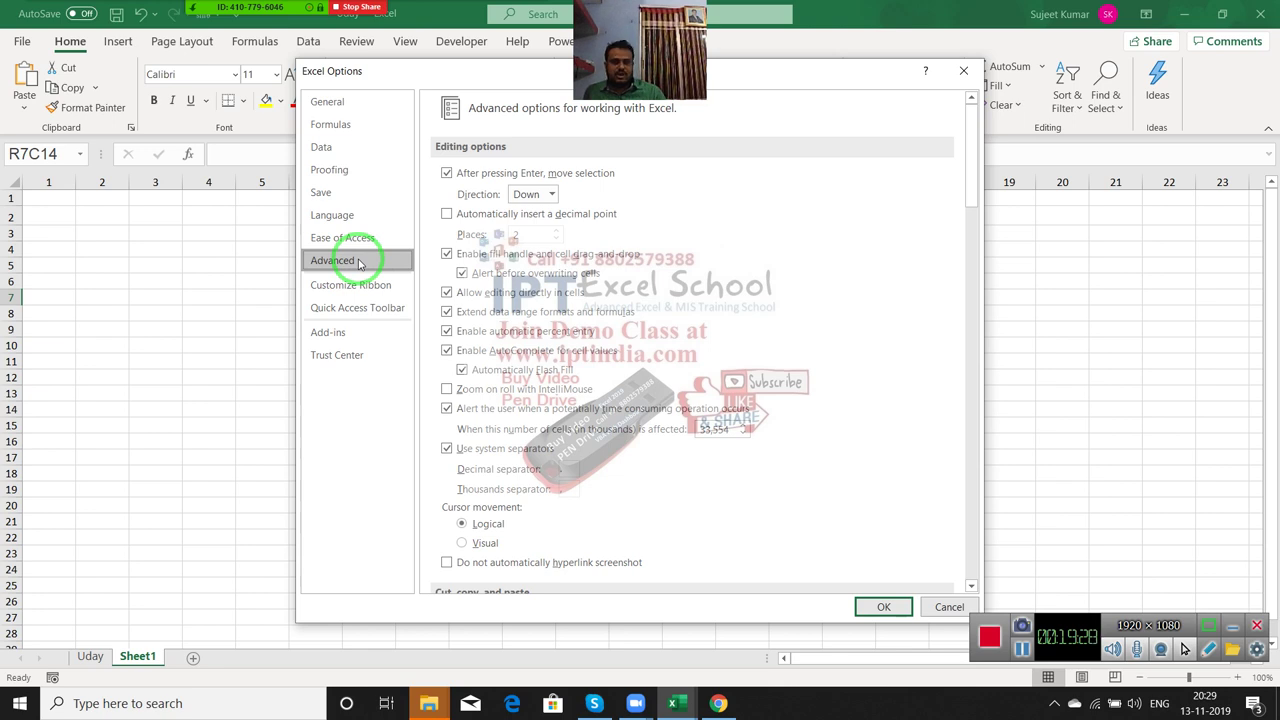
click(511, 197)
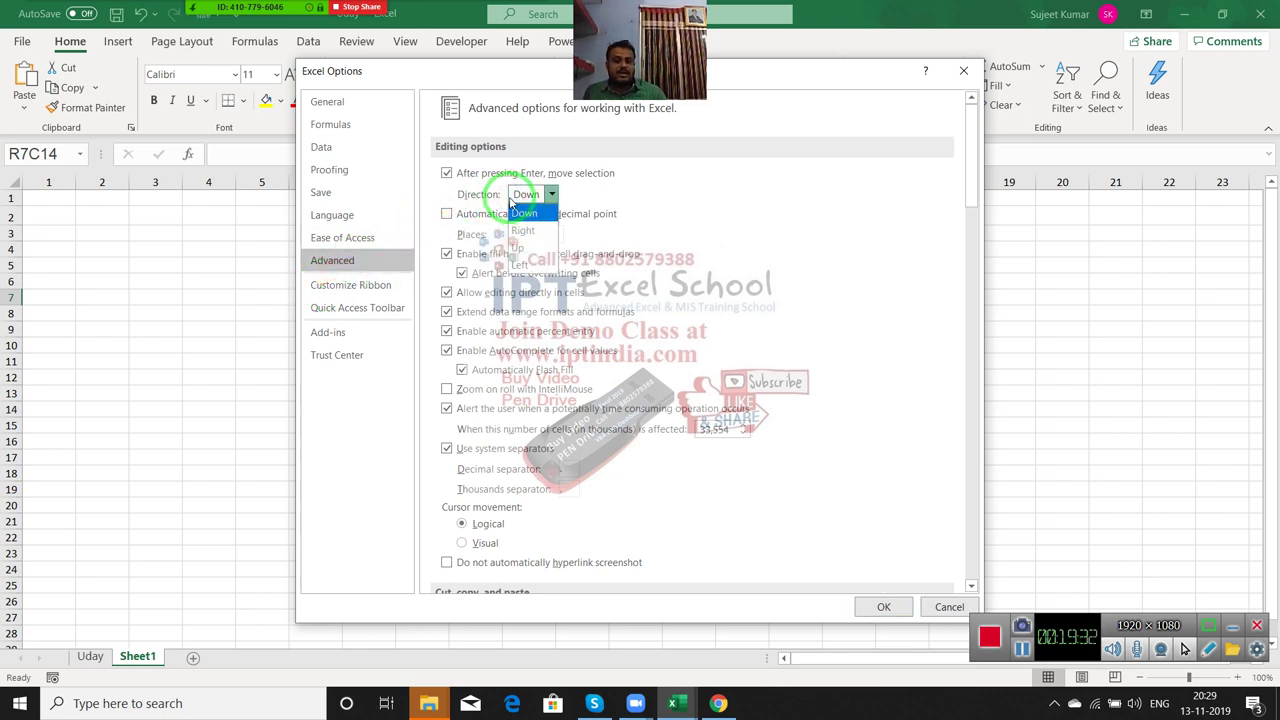
key(Down)
key(Down)
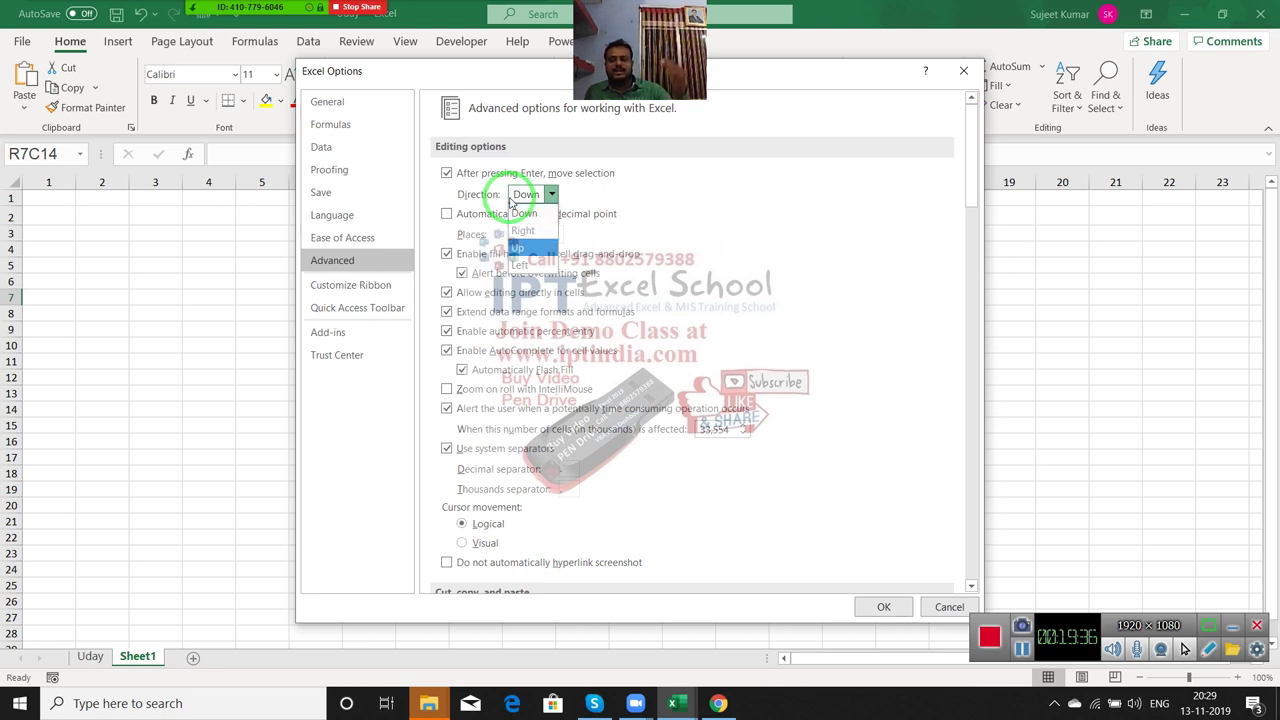
key(Escape)
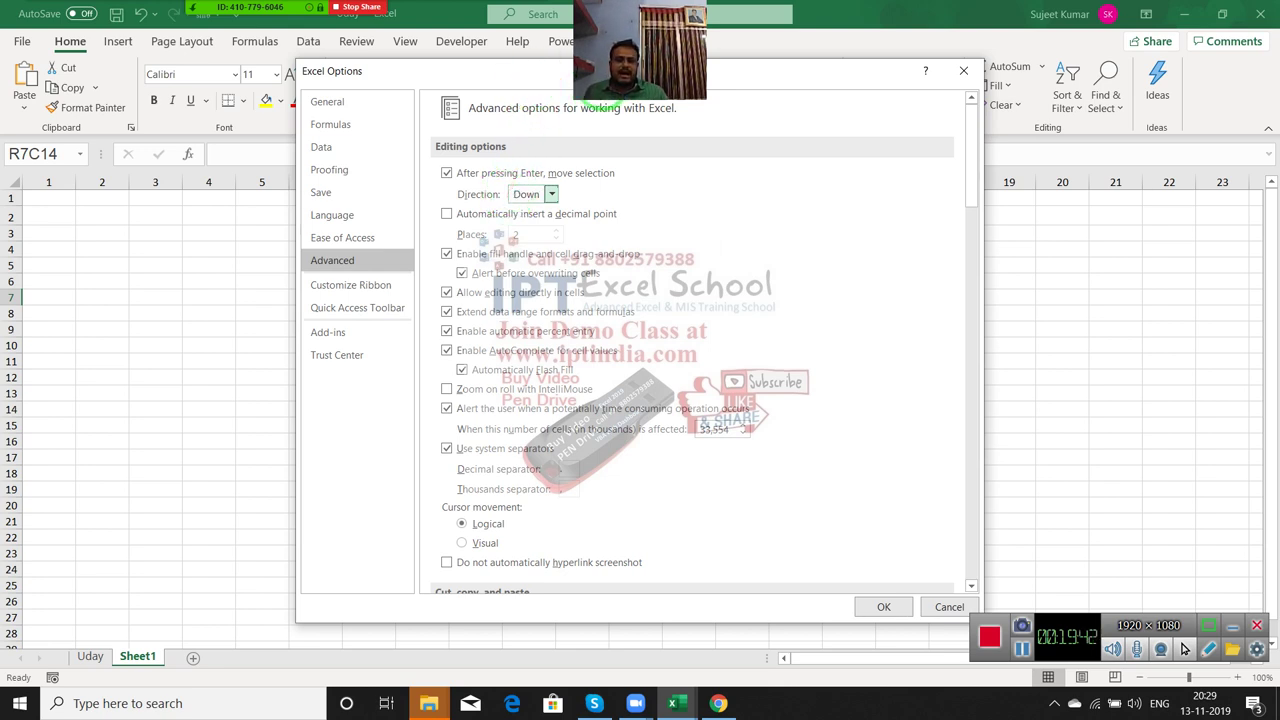
click(670, 150)
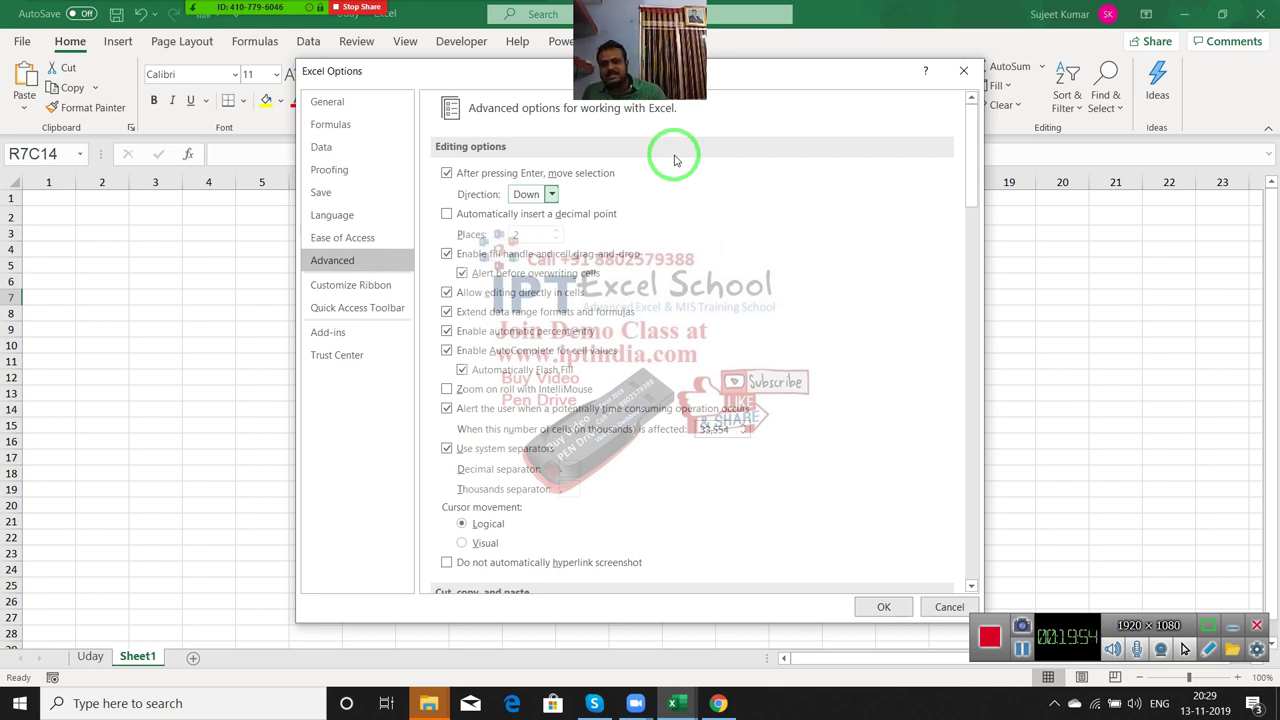
Leave automatic decimal point insertion unticked and move Excel Options aside to reveal the worksheet
click(446, 215)
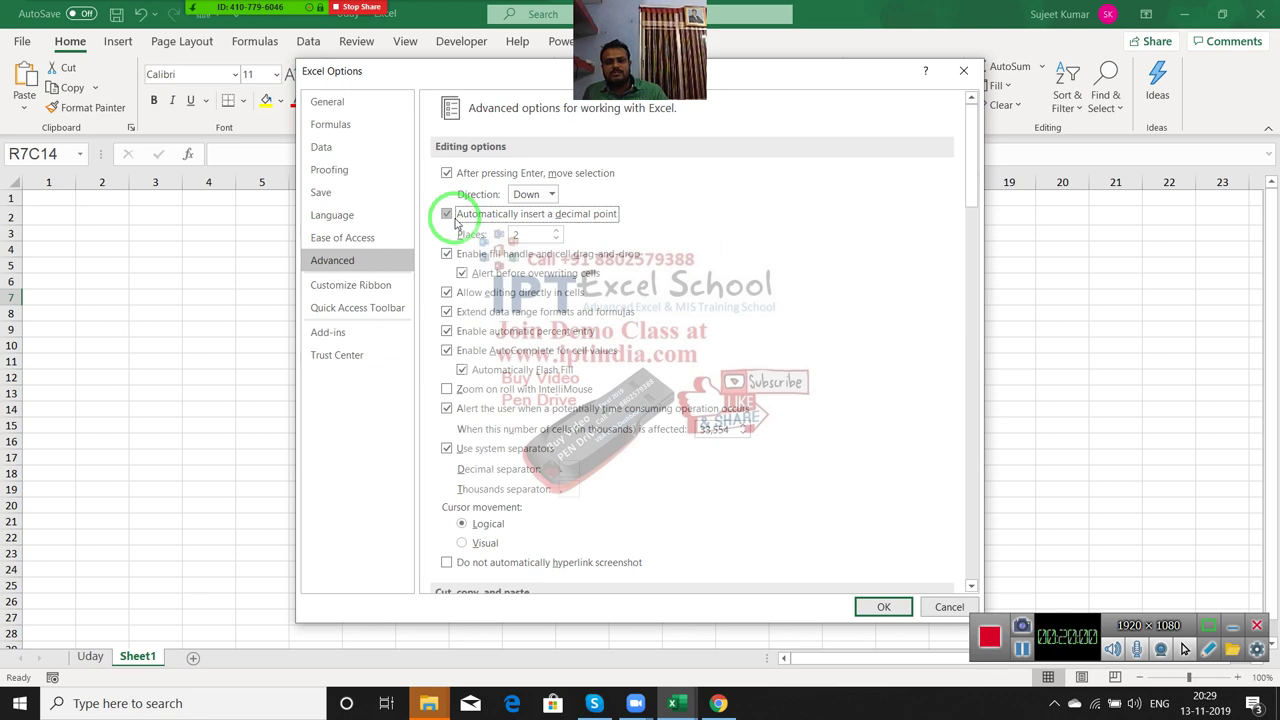
click(446, 214)
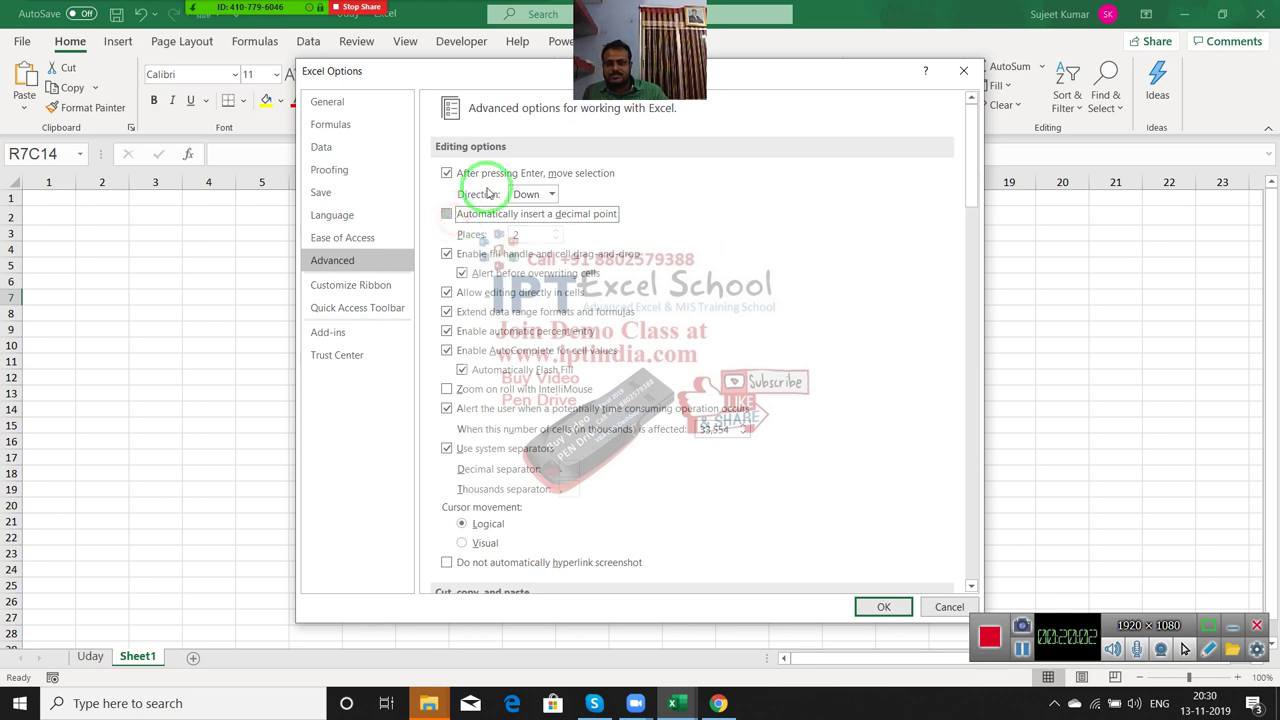
mouse_move(710, 80)
mouse_down()
mouse_move(1069, 68)
mouse_move(408, 97)
mouse_up()
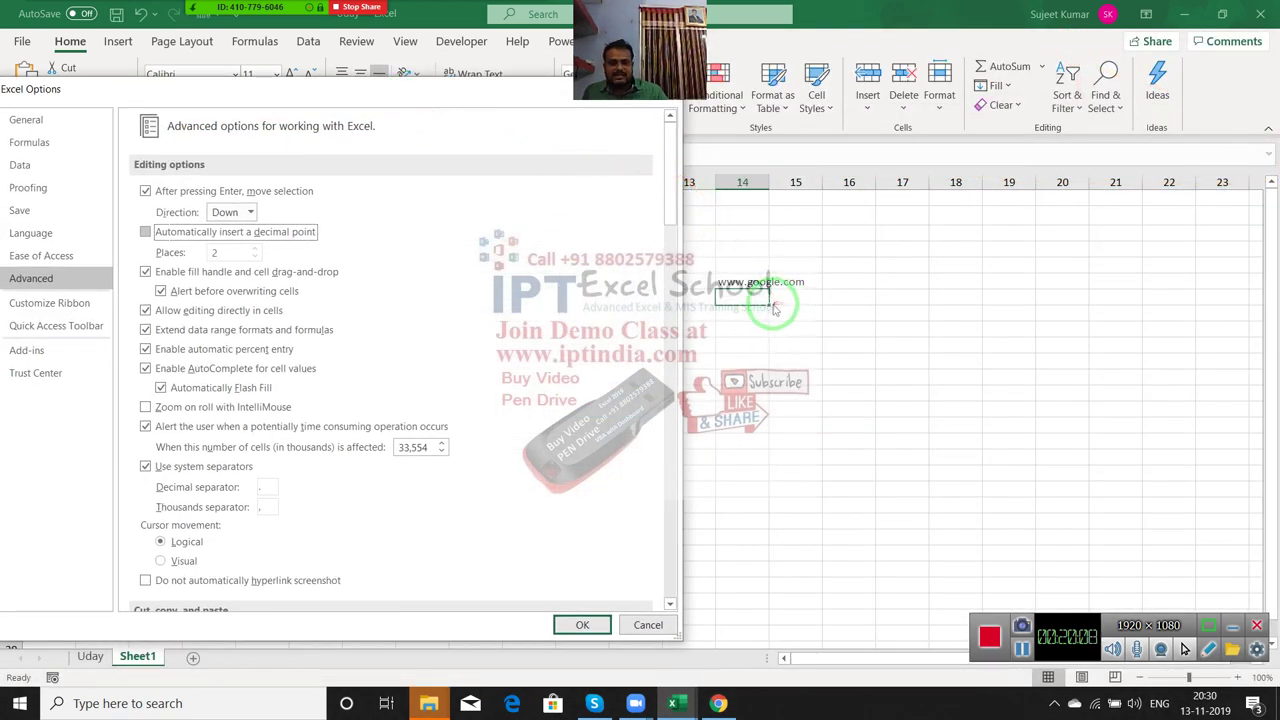
drag(767, 368, 766, 512)
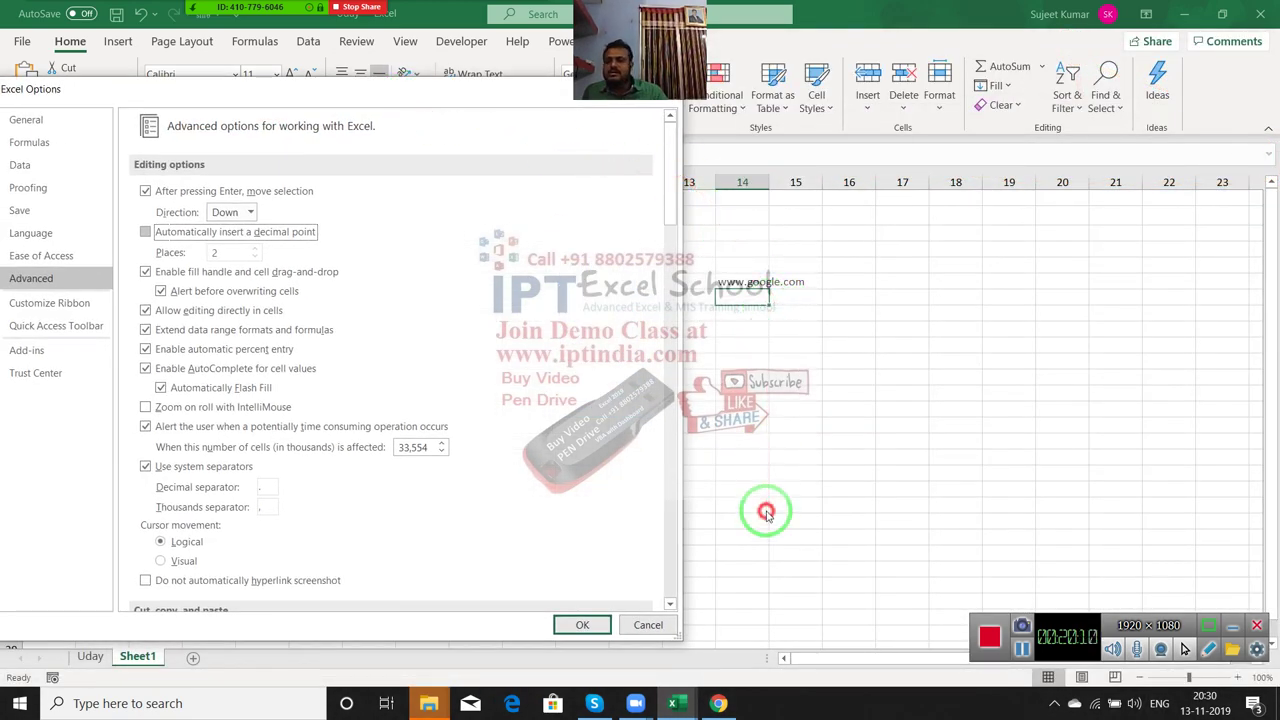
click(293, 106)
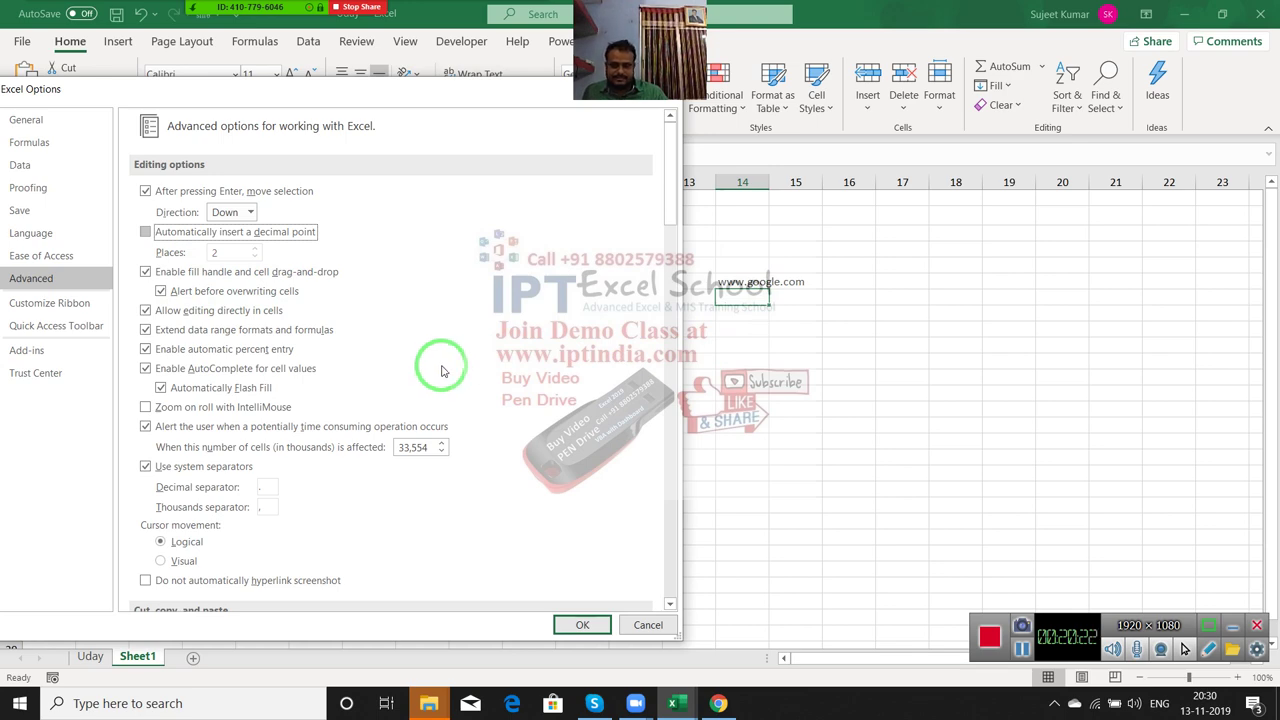
Scroll the Advanced page down to the General section's Edit Custom Lists button
scroll(443, 371, down, 3)
scroll(443, 370, down, 1)
scroll(443, 368, down, 2)
scroll(443, 365, down, 3)
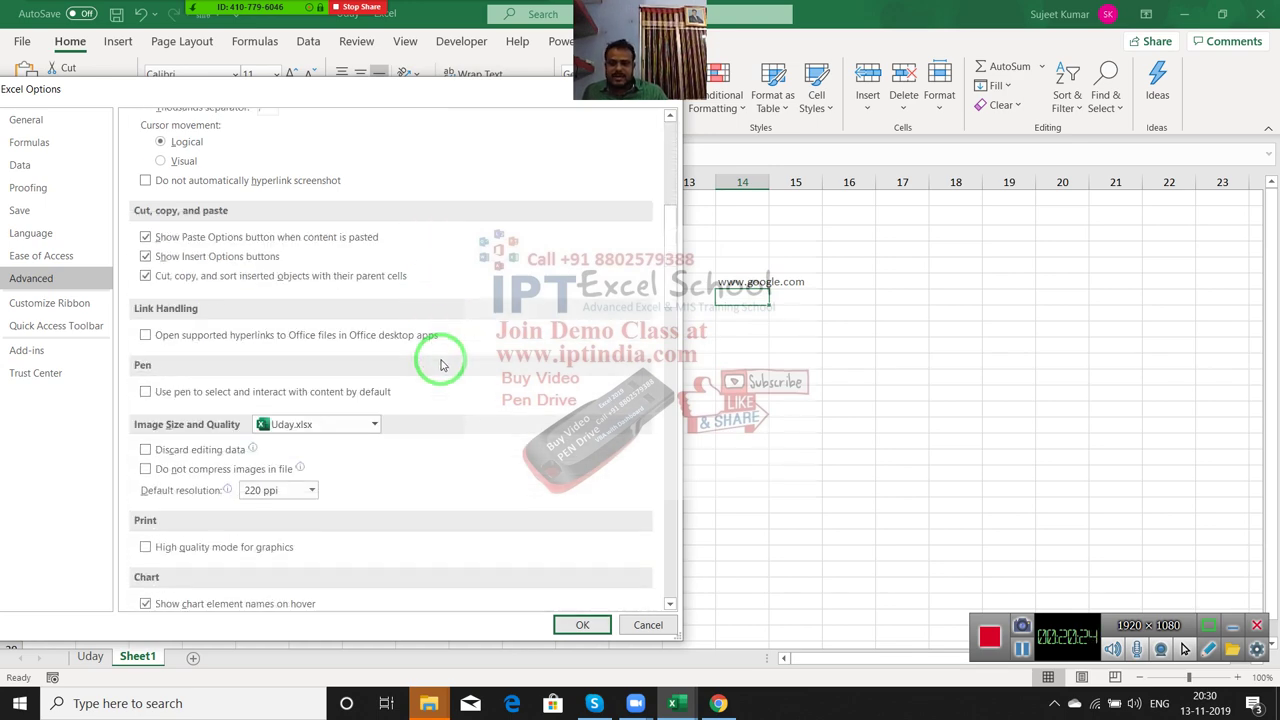
scroll(443, 365, down, 2)
scroll(443, 365, down, 3)
scroll(443, 365, down, 2)
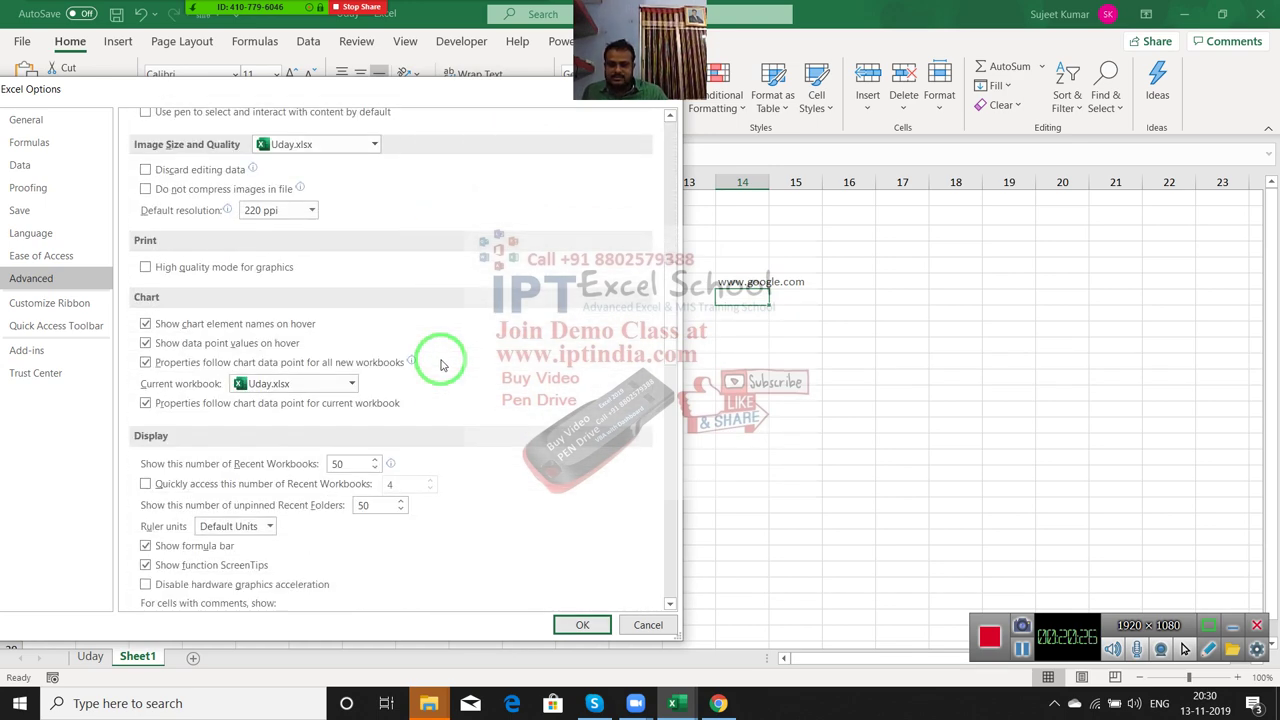
scroll(443, 365, down, 3)
scroll(443, 366, down, 3)
scroll(443, 368, down, 2)
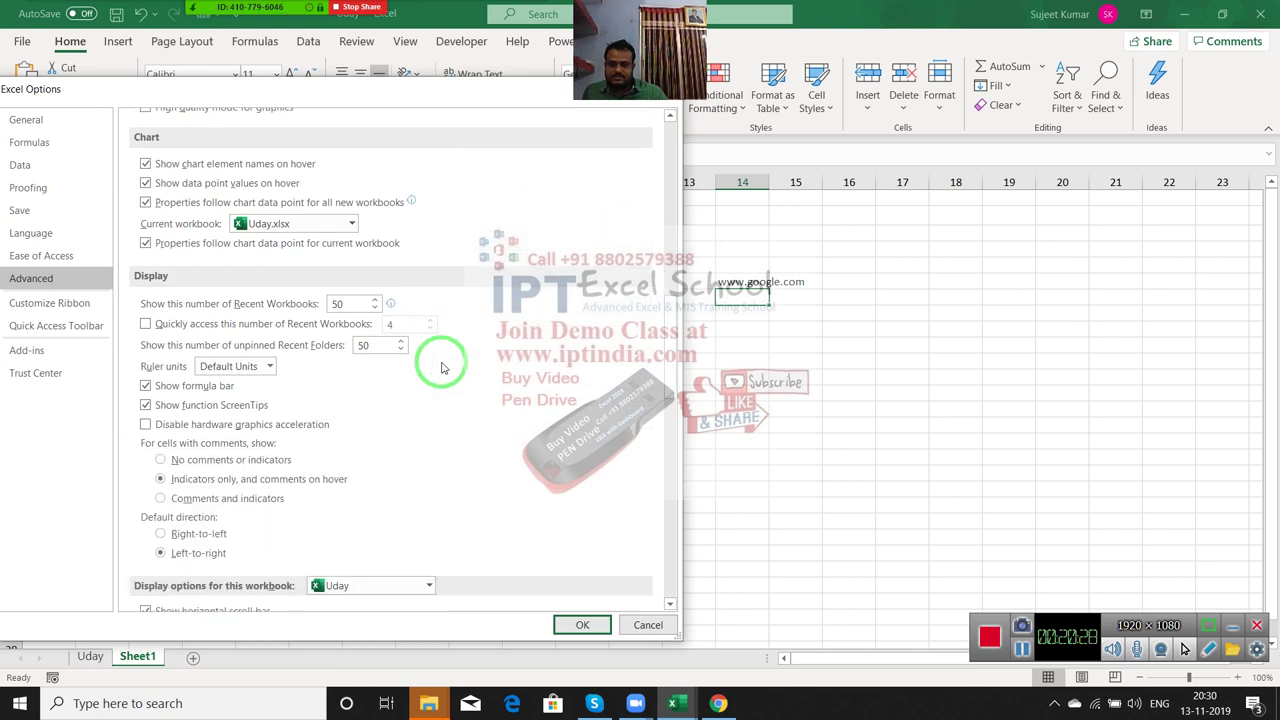
scroll(443, 368, down, 4)
scroll(443, 368, down, 4)
scroll(440, 366, down, 6)
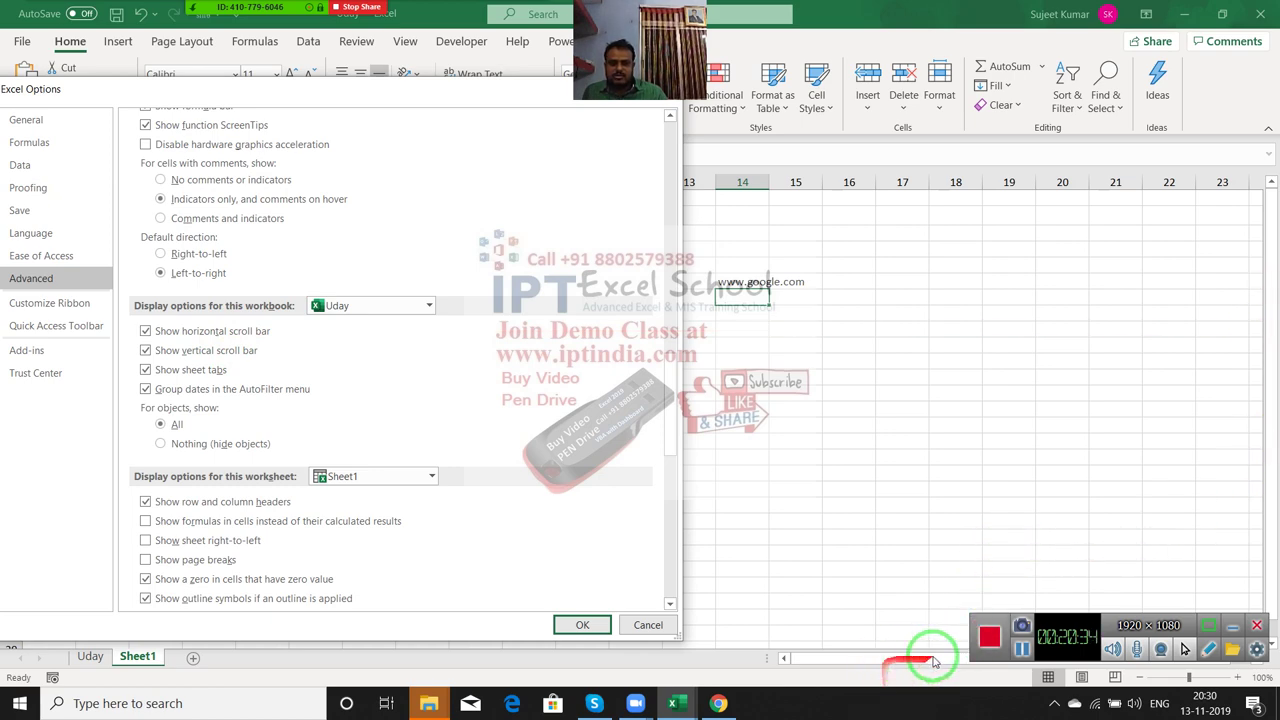
drag(306, 89, 626, 77)
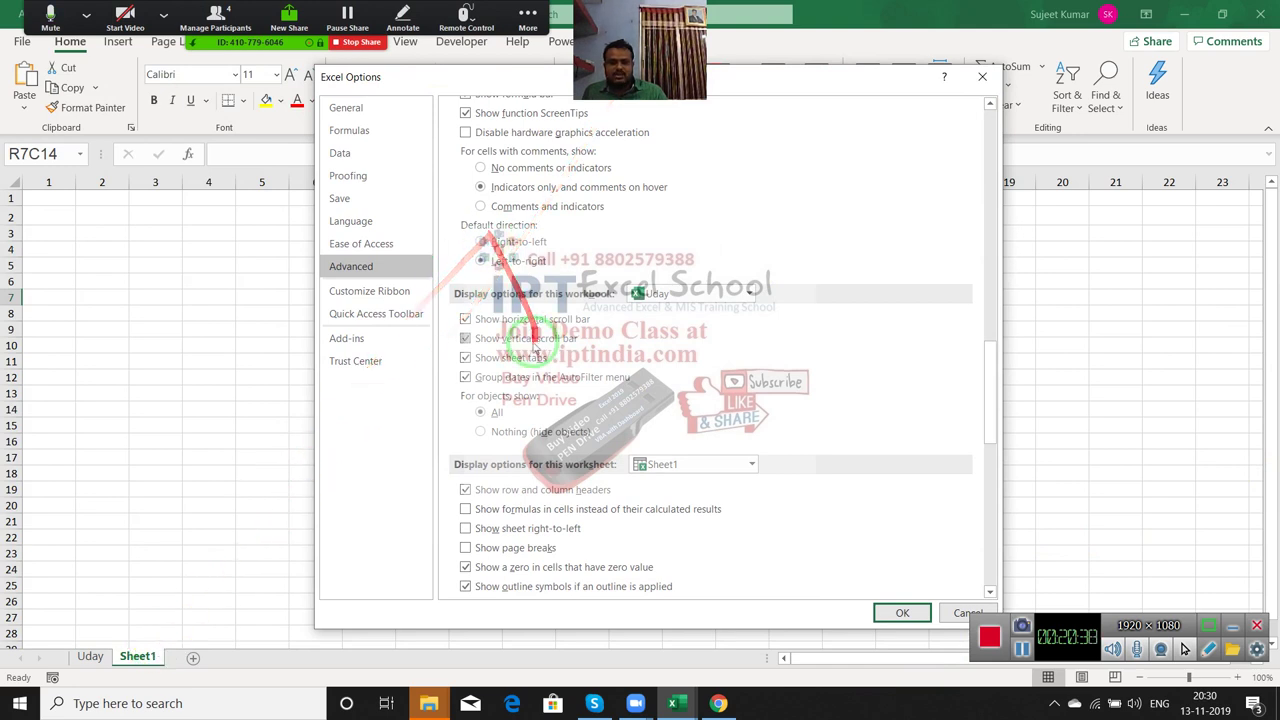
Review the display options for the Uday workbook and Sheet1, leaving both selected
click(678, 296)
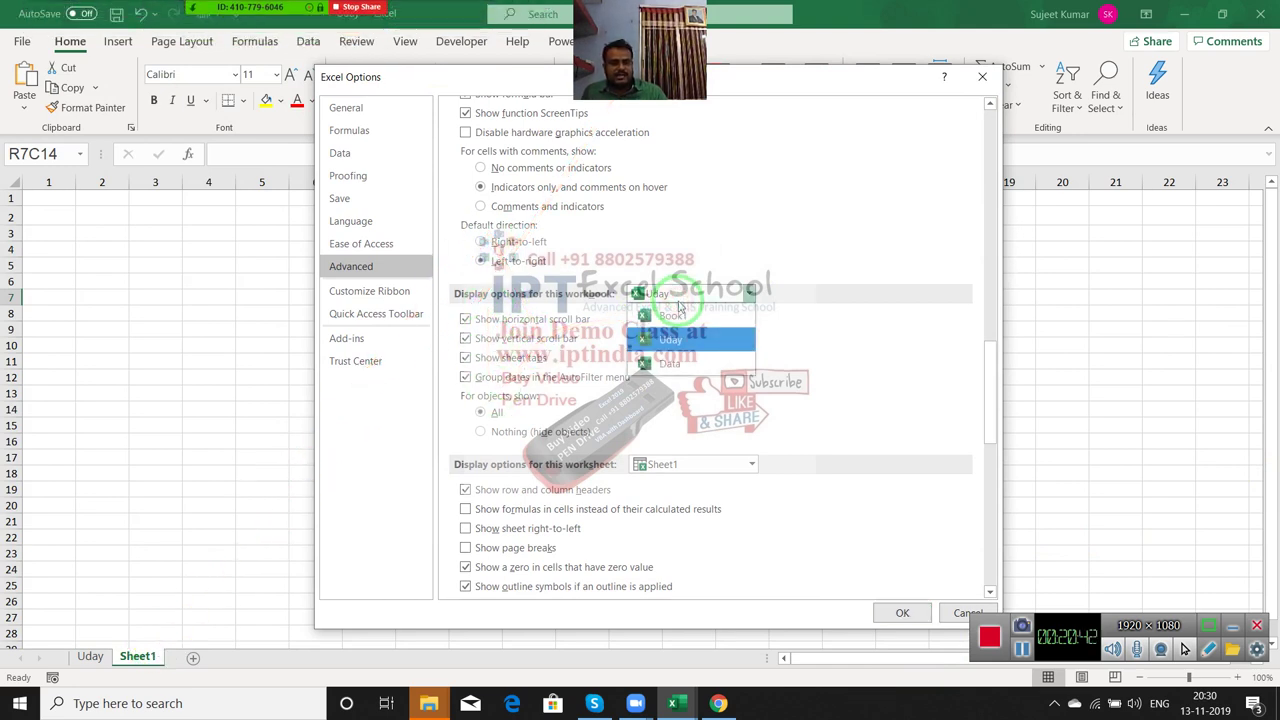
click(678, 300)
scroll(674, 405, down, 4)
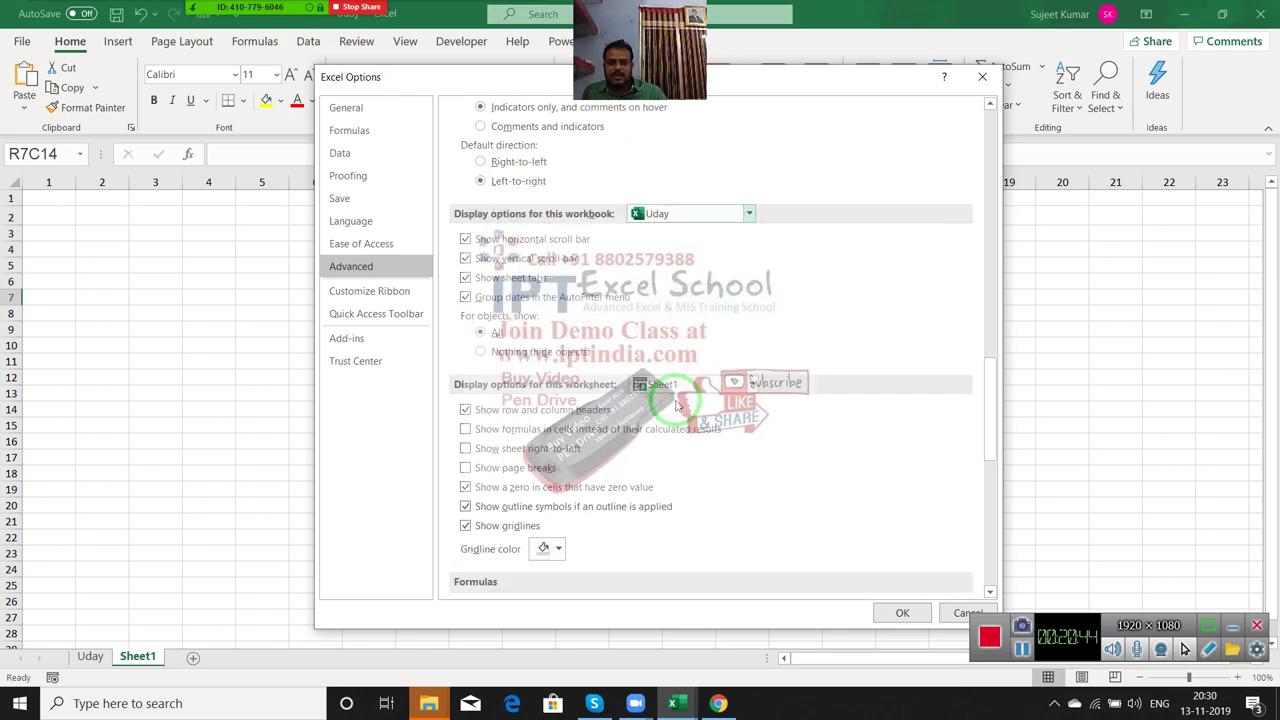
scroll(674, 405, down, 1)
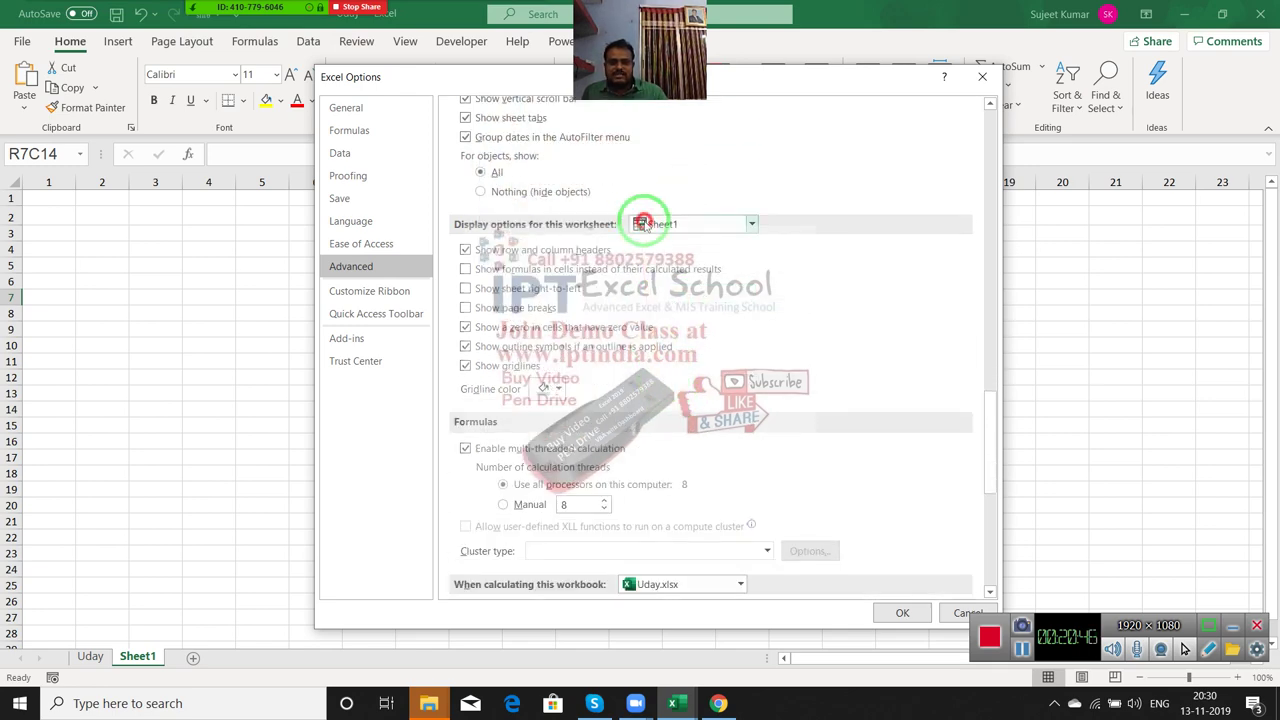
click(645, 224)
click(645, 224)
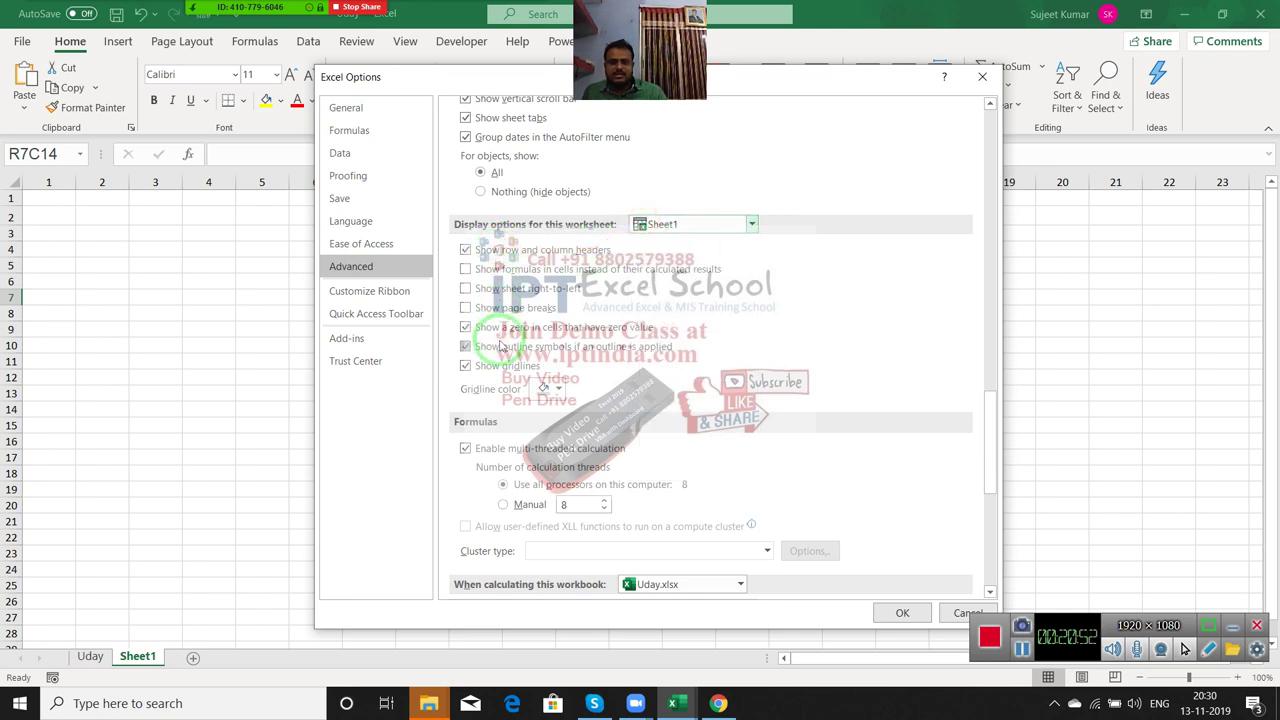
Close Excel Options and return to Sheet1
drag(650, 330, 842, 338)
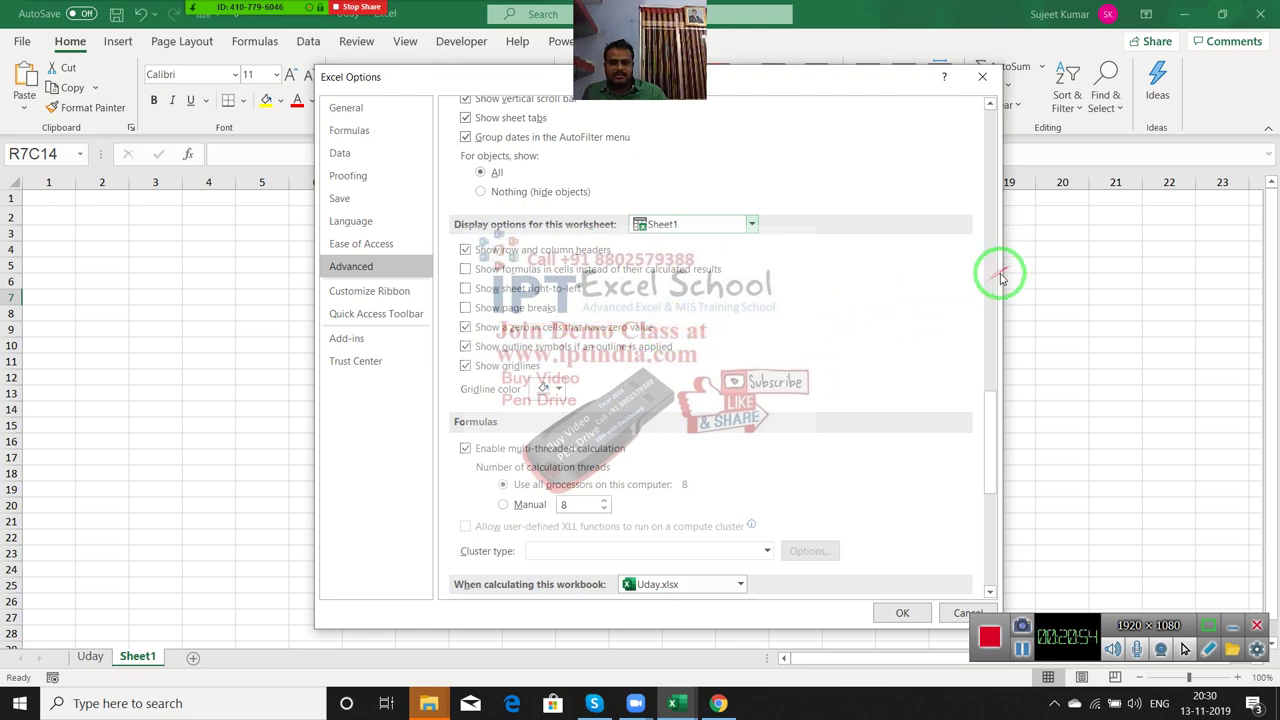
drag(987, 449, 985, 557)
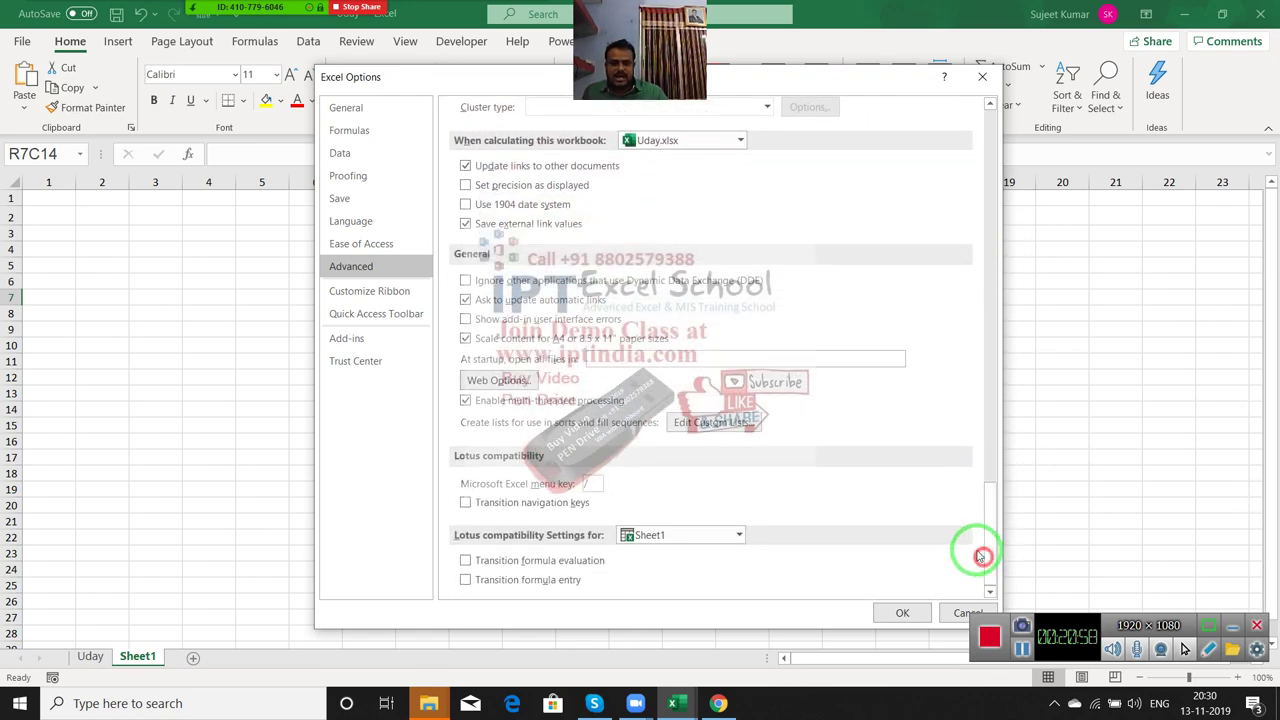
drag(719, 432, 736, 448)
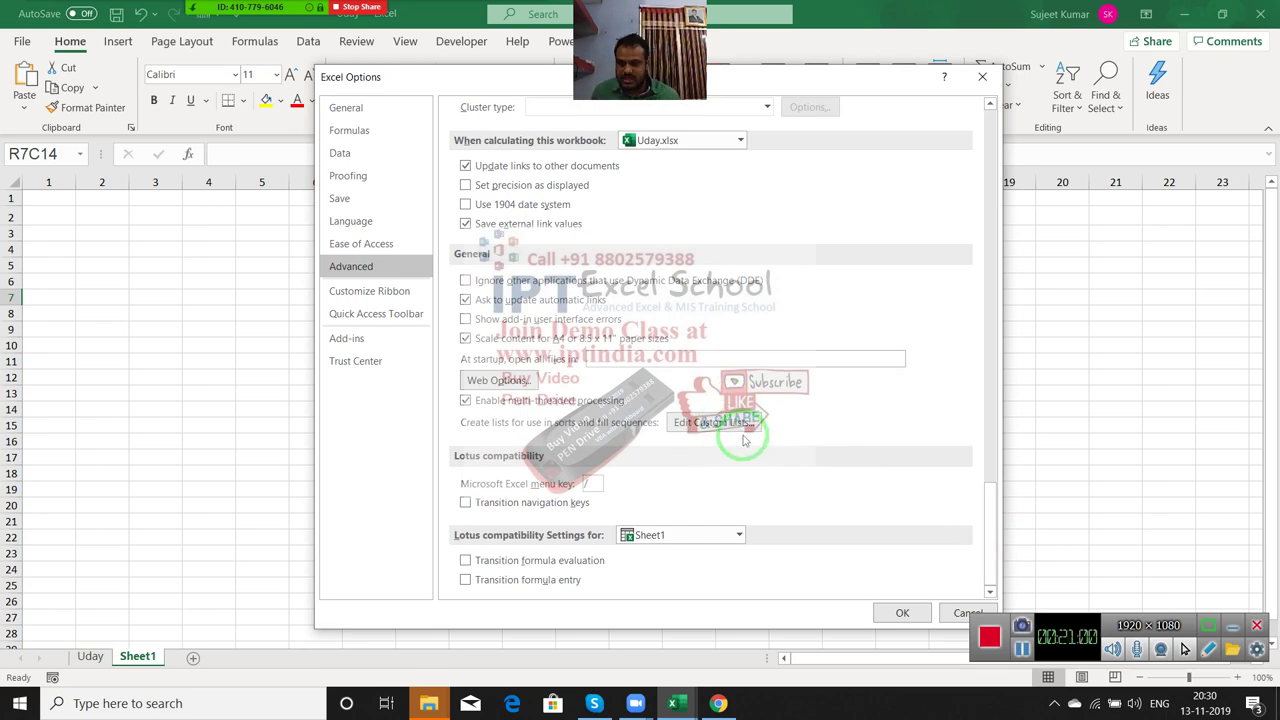
key(Escape)
drag(660, 410, 478, 418)
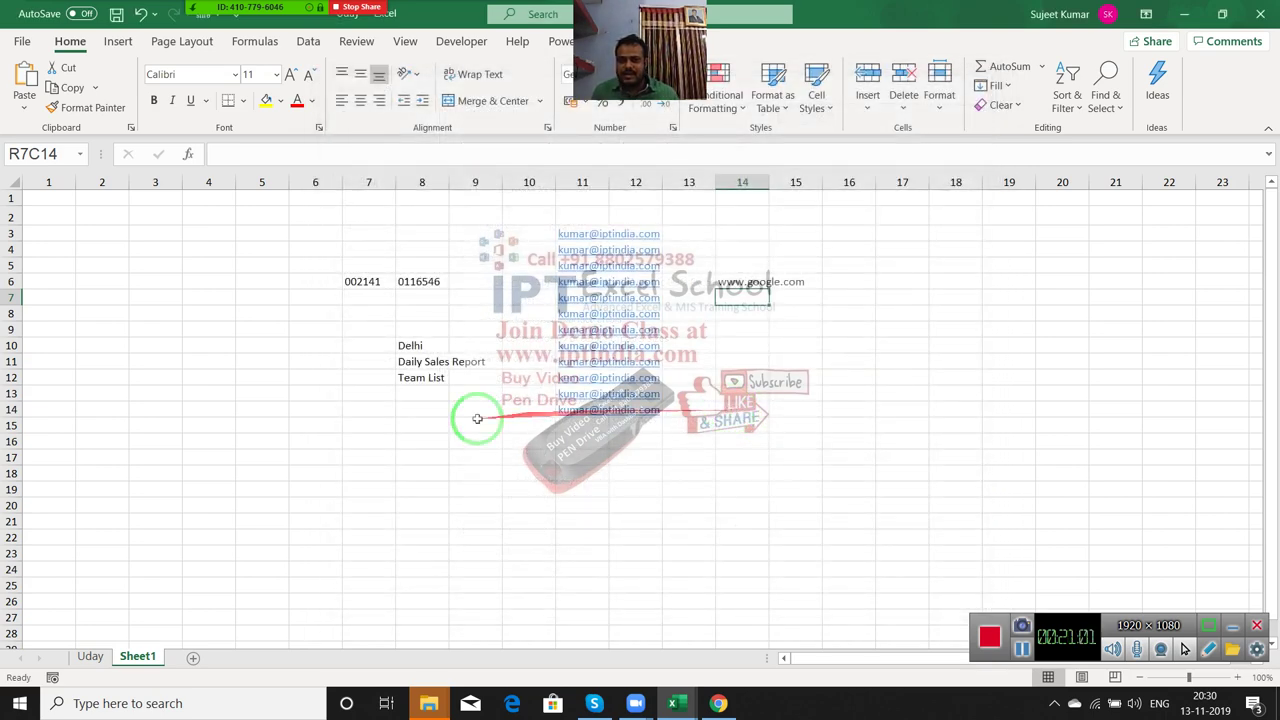
Enter a name in R1C1 and autofill the names list down to row 17
click(61, 198)
text(Puja)
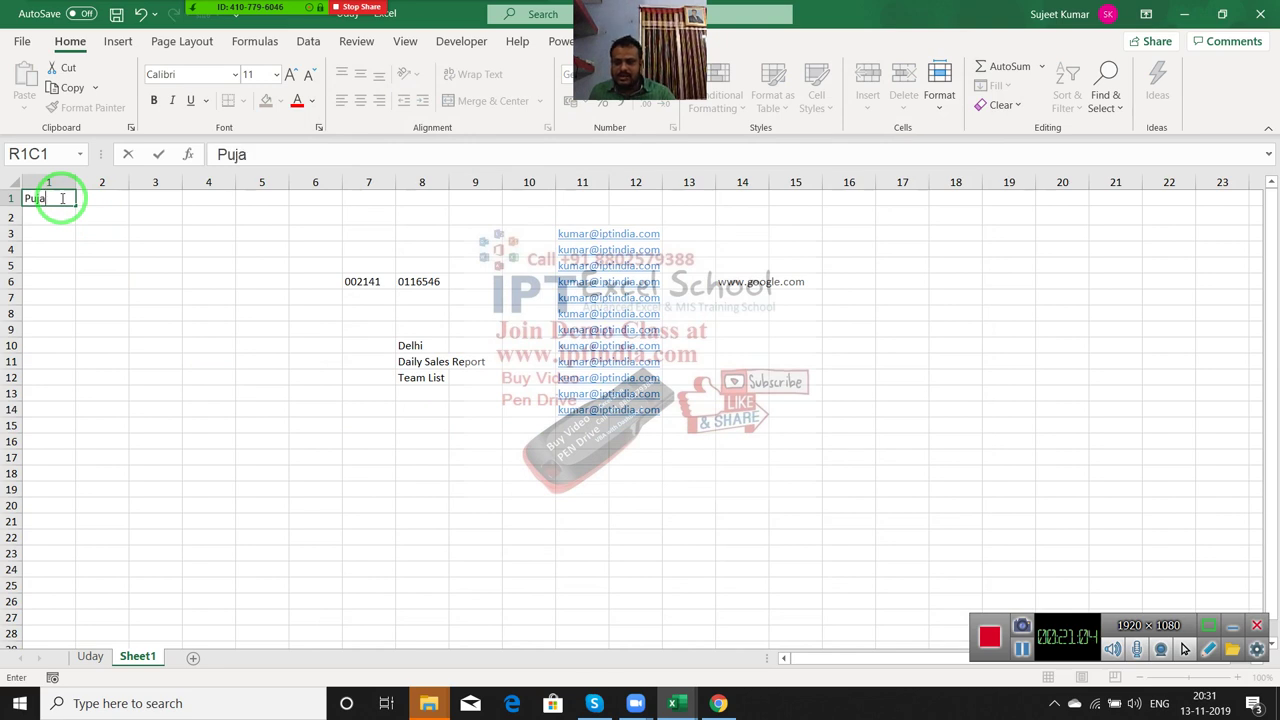
click(50, 250)
click(46, 196)
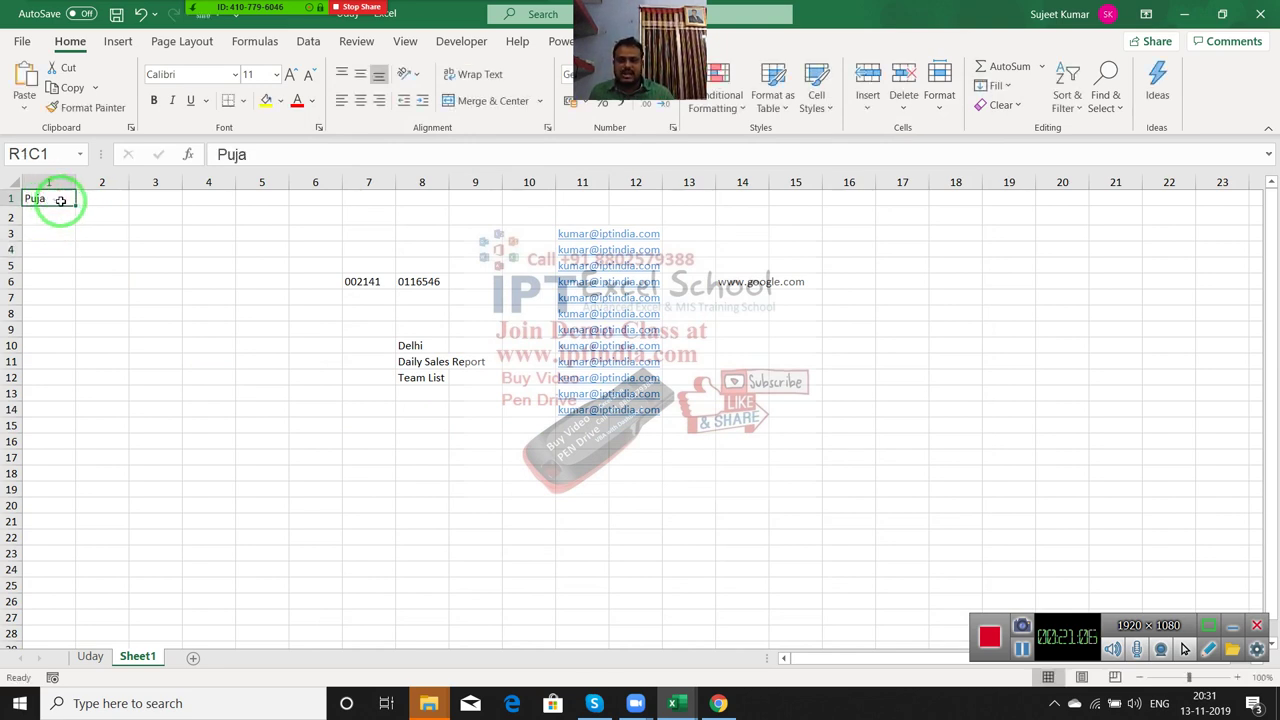
drag(74, 205, 127, 470)
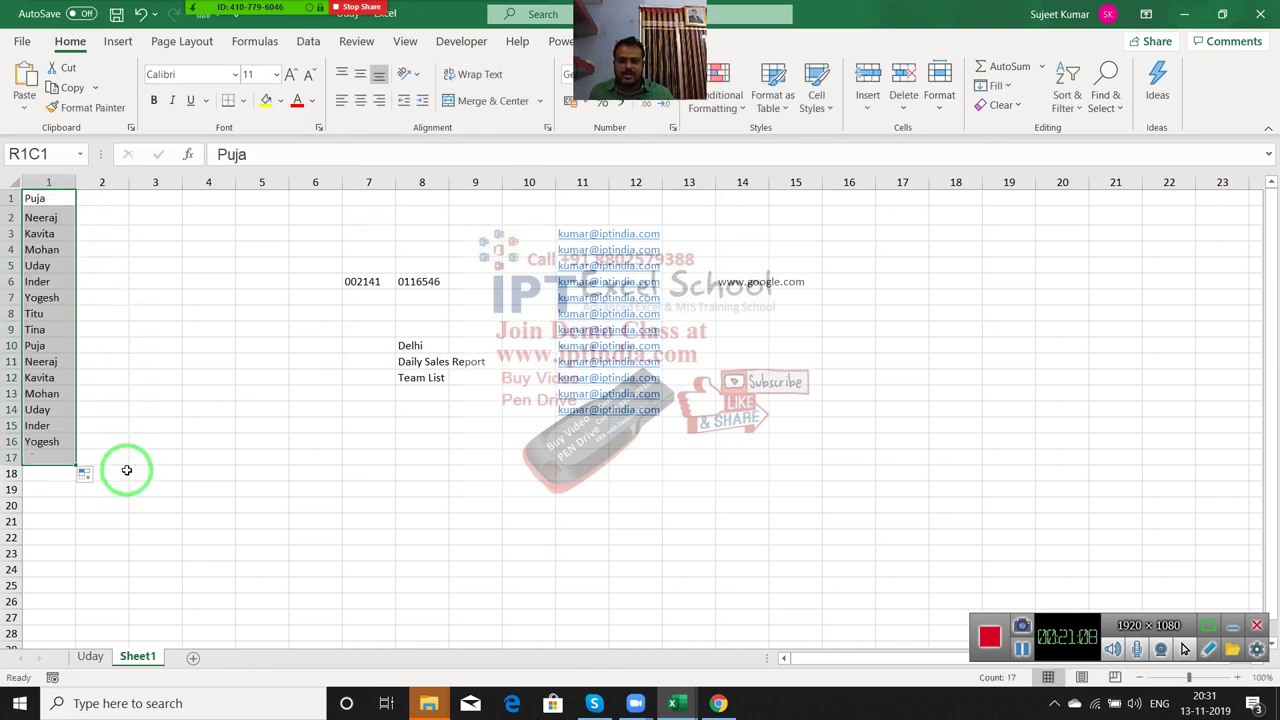
Enter Jan in R1C3 and autofill the months down to row 15
click(149, 198)
text(JAn)
key(Return)
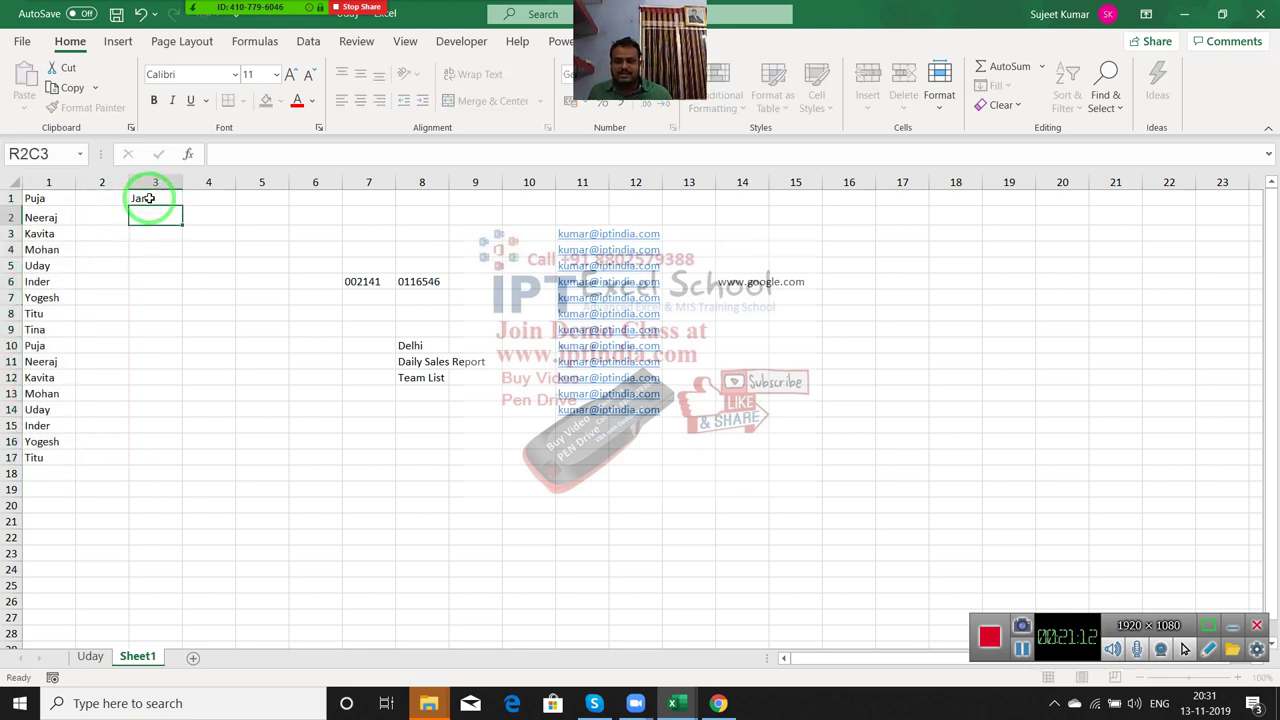
click(167, 198)
drag(182, 206, 183, 425)
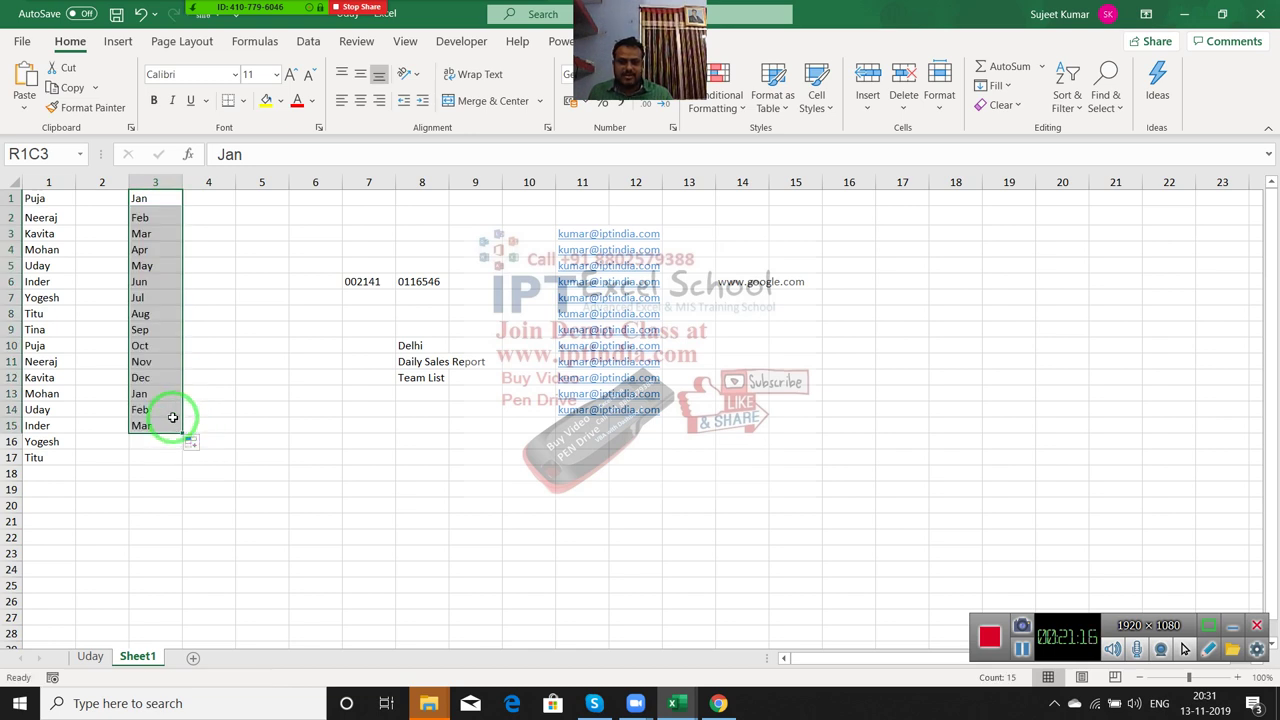
Enter Sun in R1C4 and autofill the weekdays down to row 15
click(195, 199)
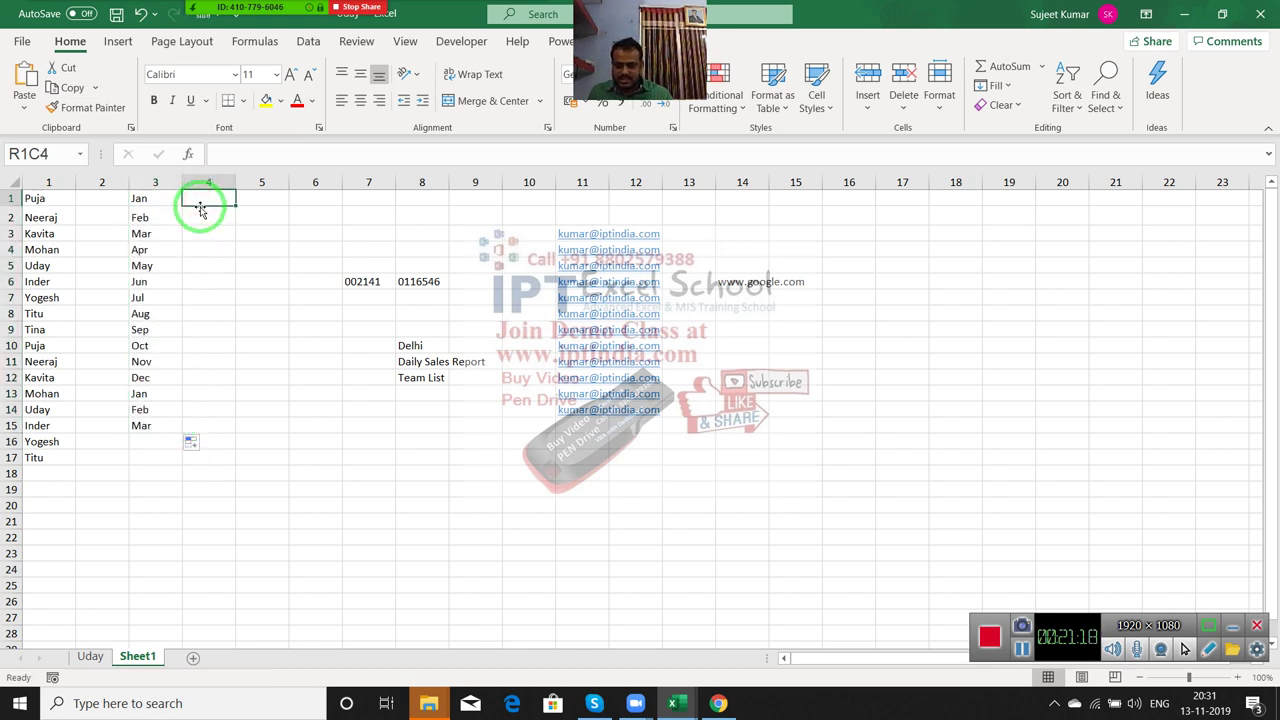
text(Sun)
key(Return)
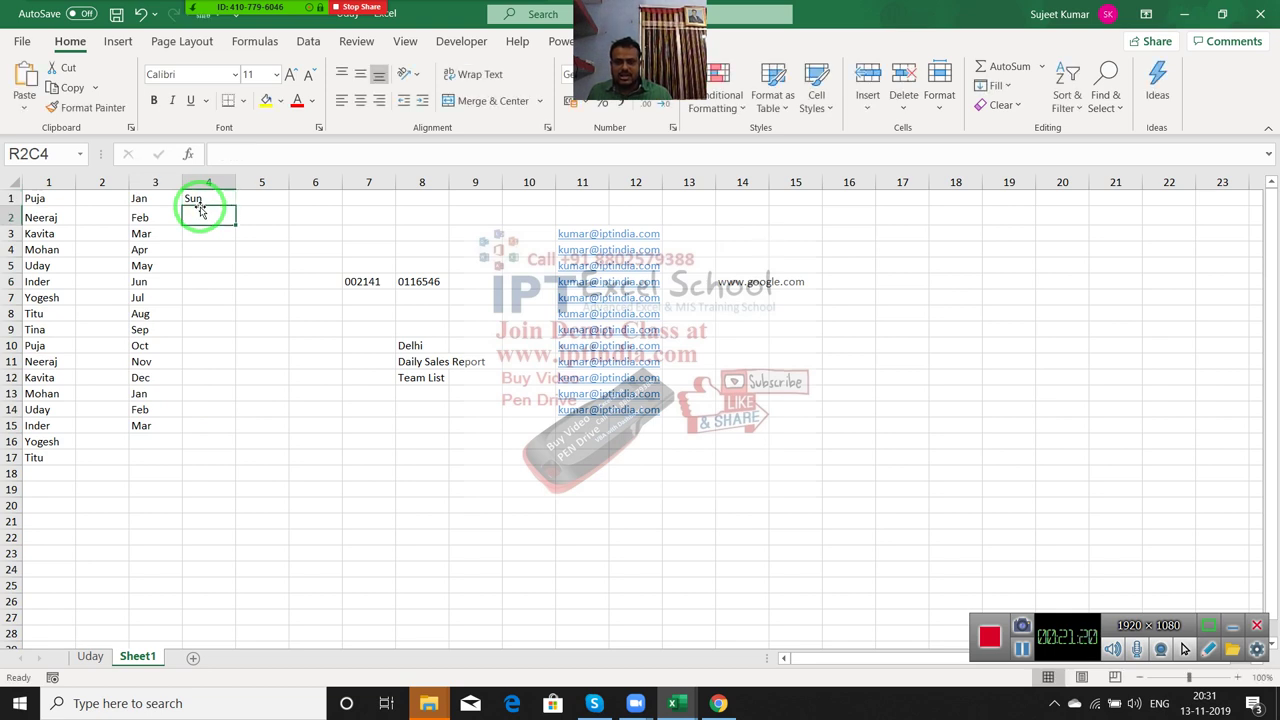
click(221, 198)
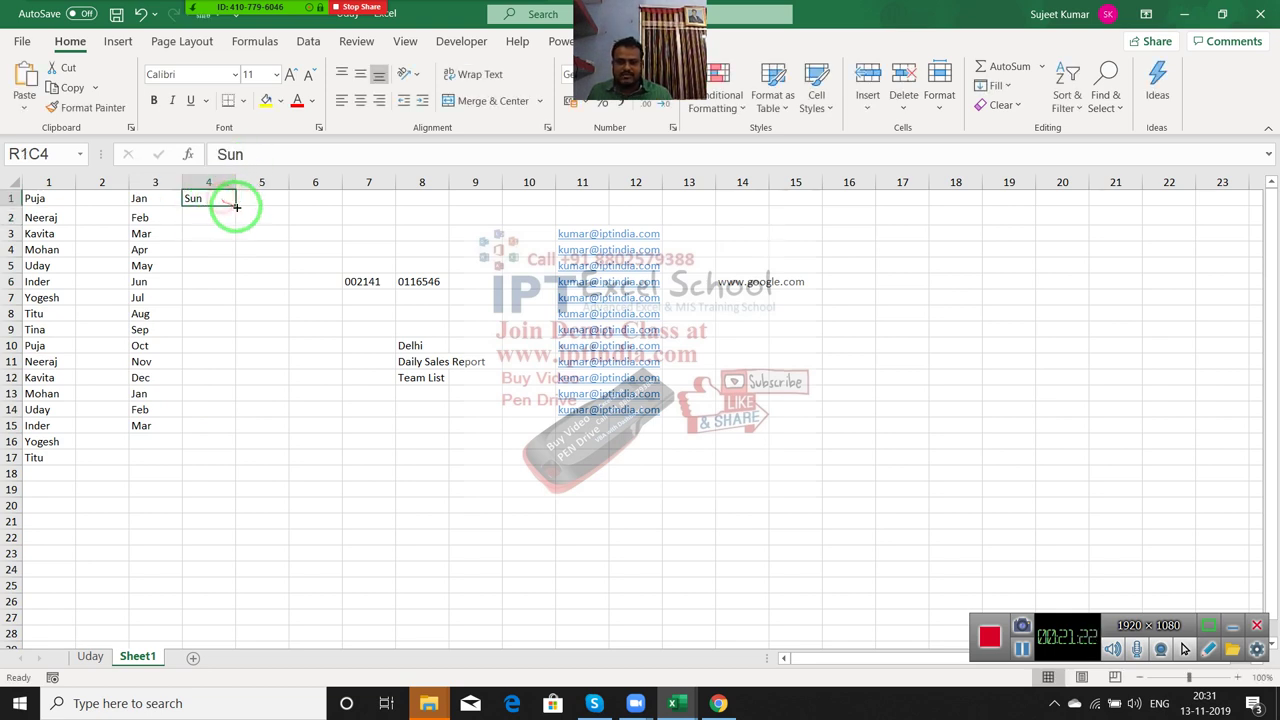
drag(235, 206, 226, 430)
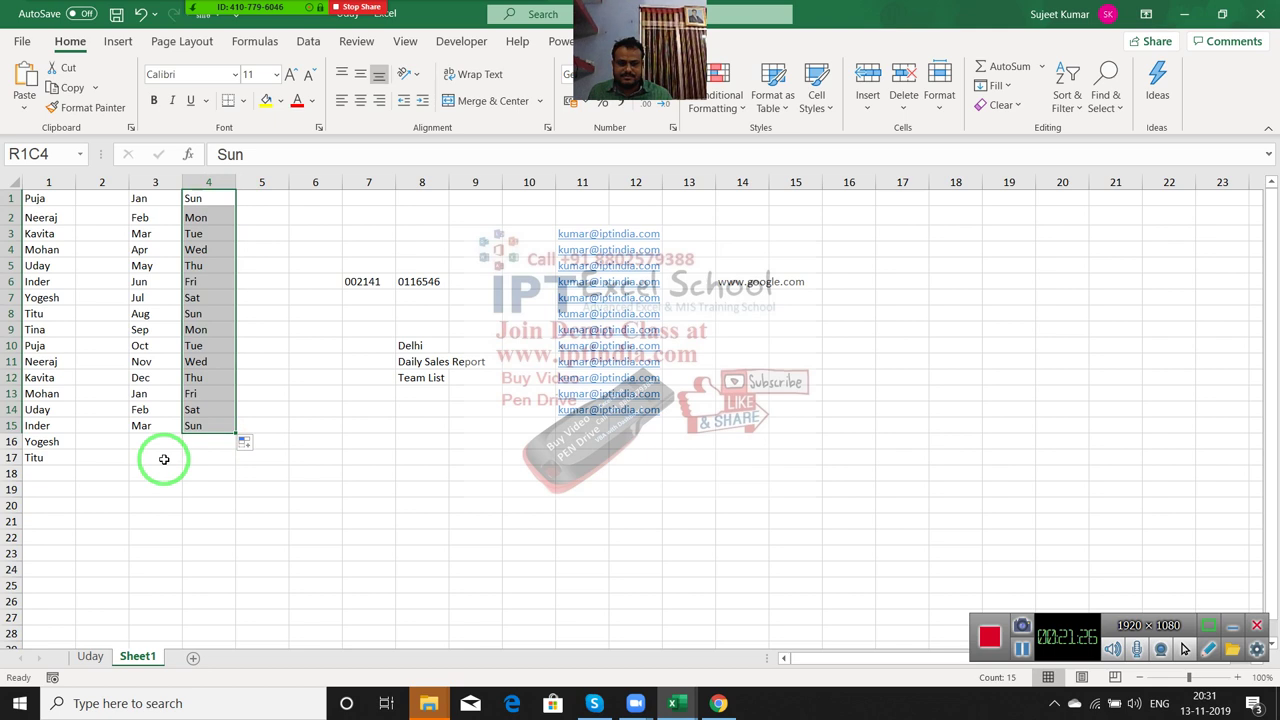
click(58, 198)
Enter Delhi in R1C5 and autofill the cities down to row 15
click(266, 197)
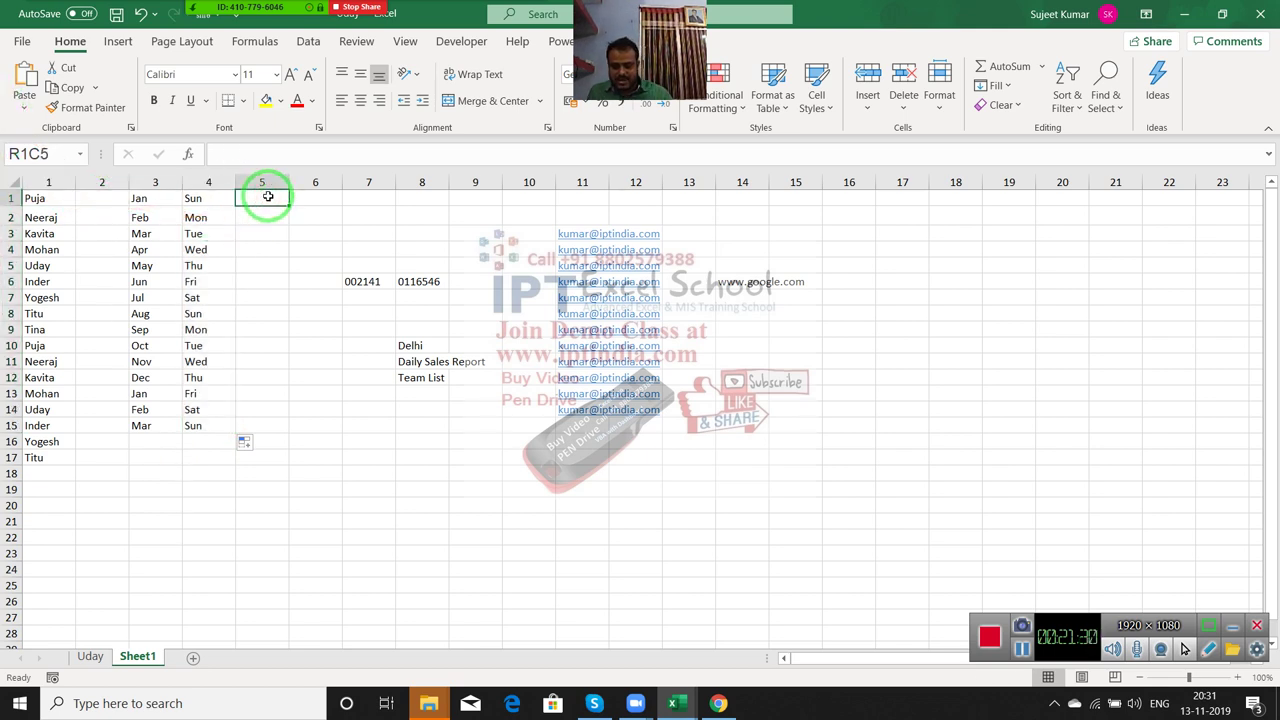
text(Delhi)
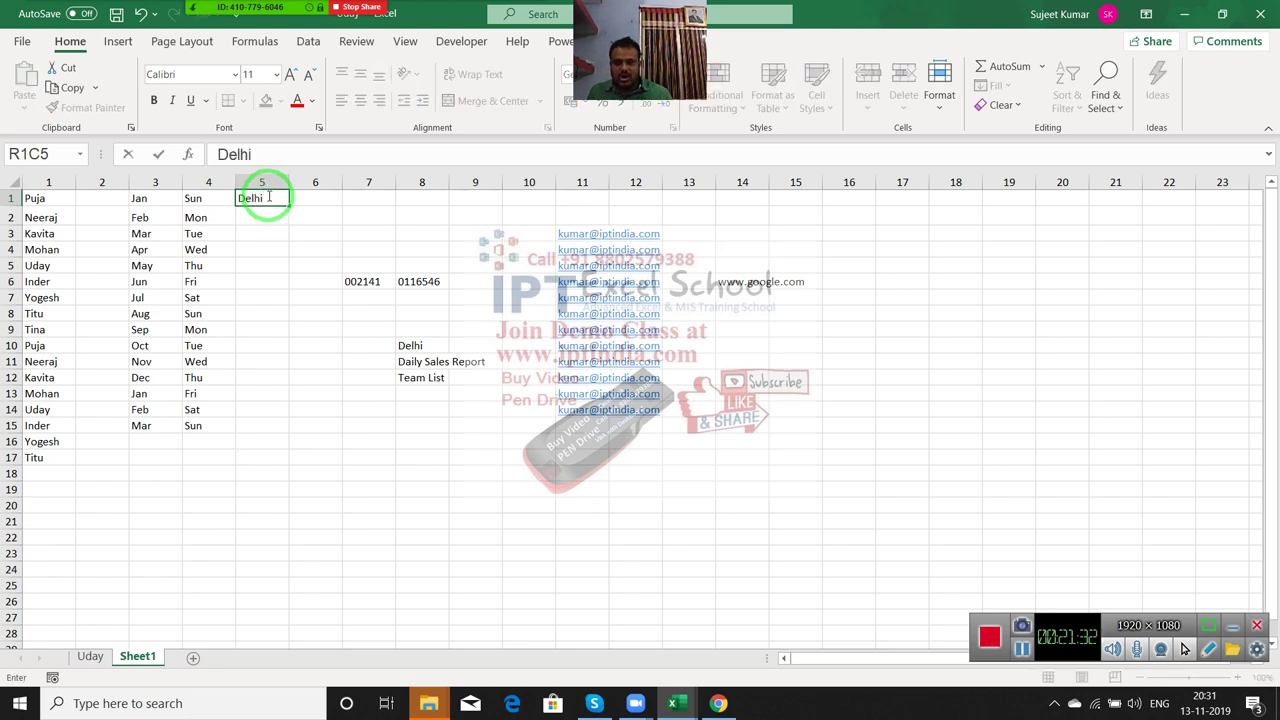
click(286, 209)
click(280, 200)
drag(289, 207, 286, 429)
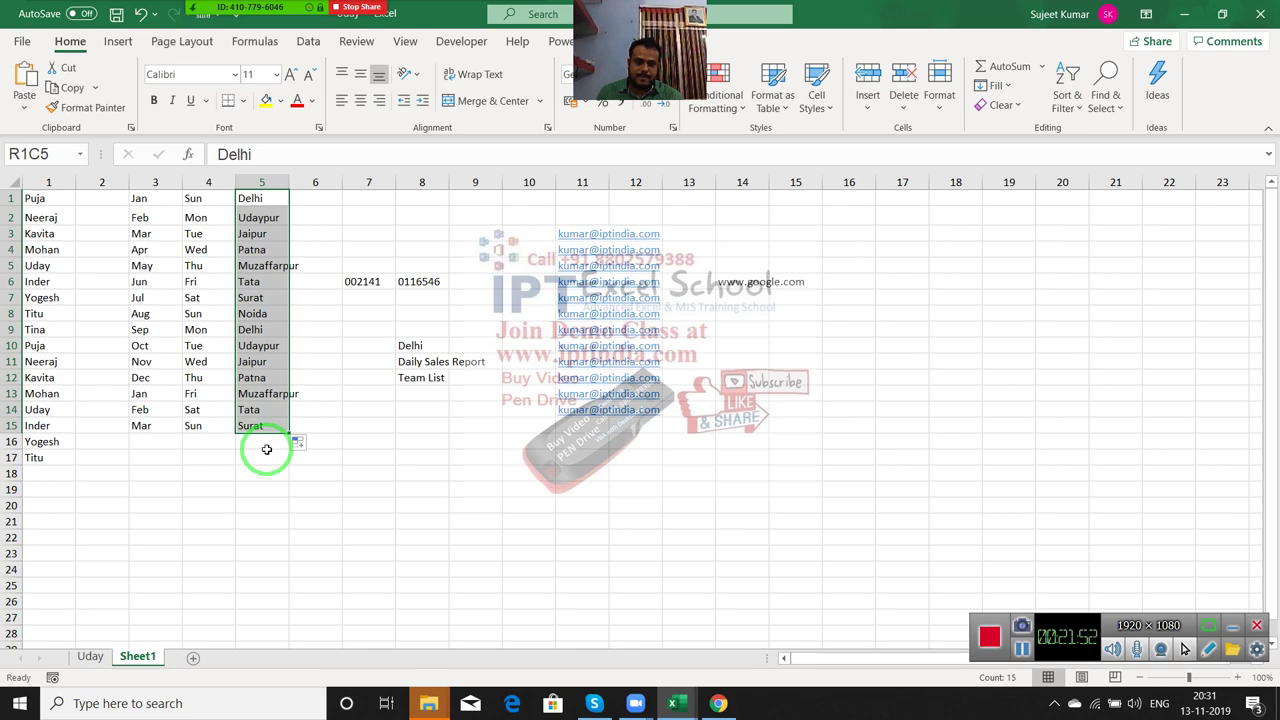
Open Custom Lists from the Advanced options and begin a new list with the entry Excel
click(24, 42)
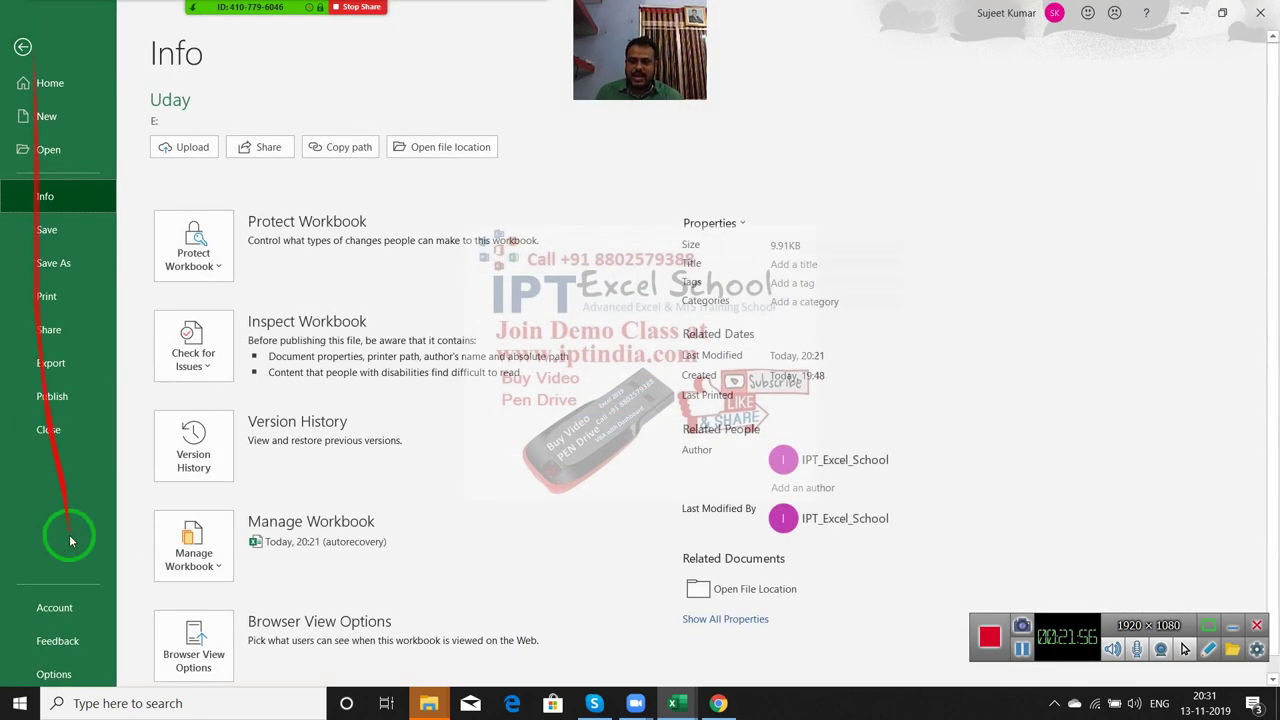
click(77, 679)
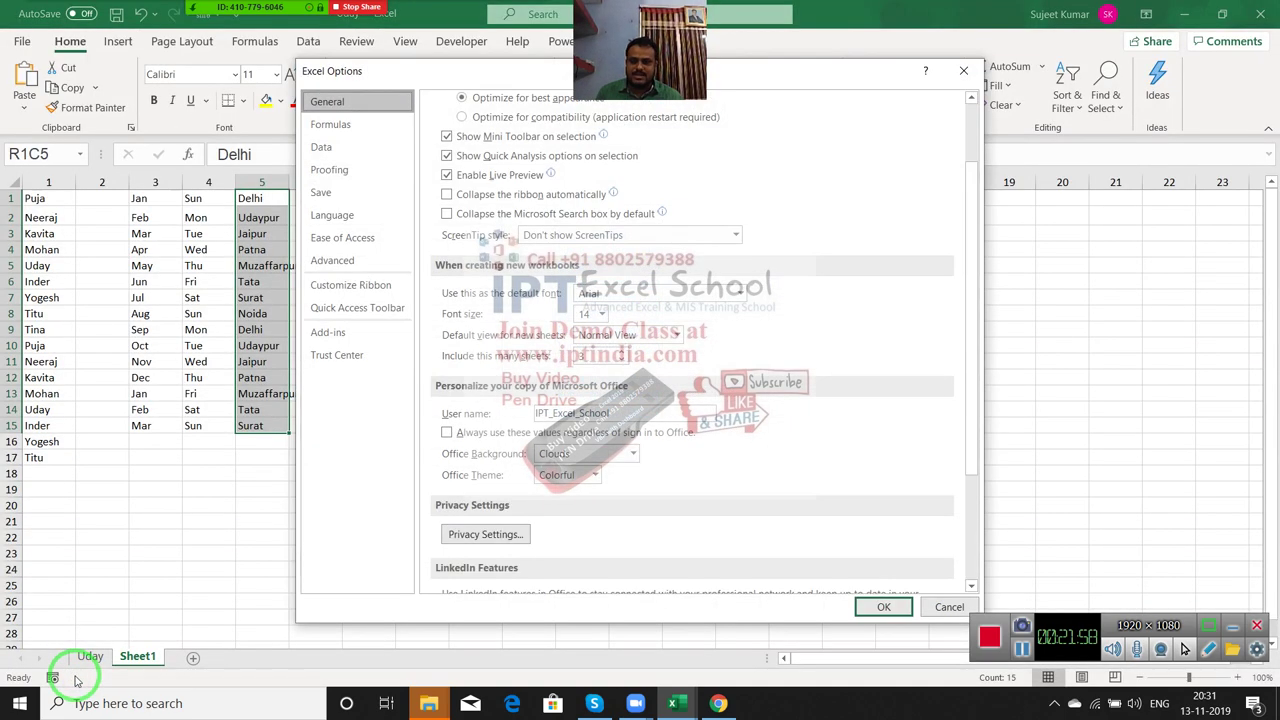
click(336, 270)
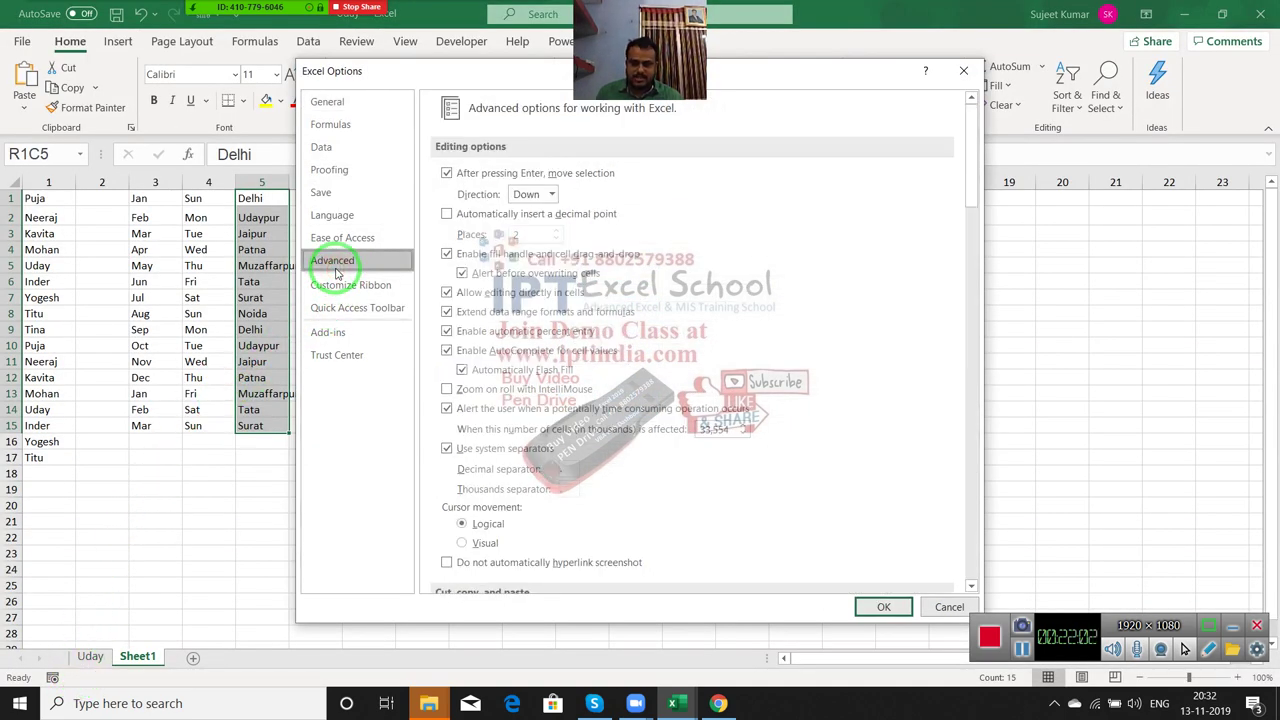
drag(971, 183, 1010, 603)
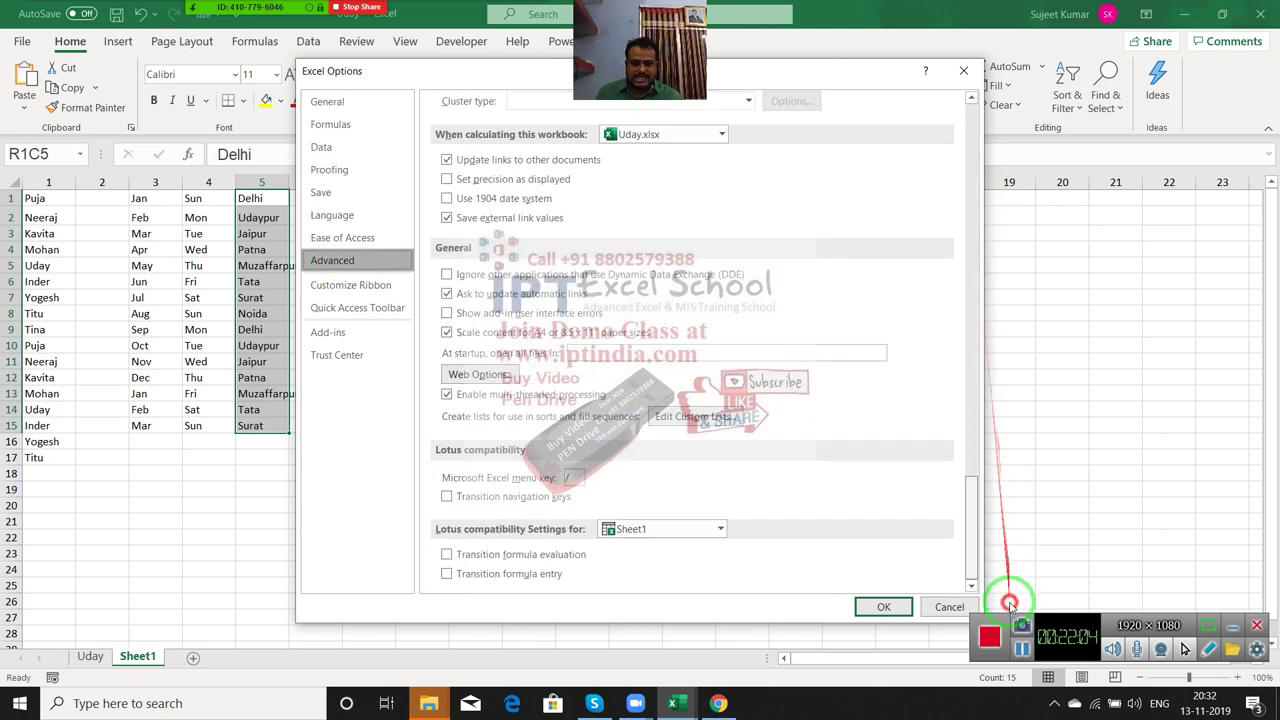
click(729, 424)
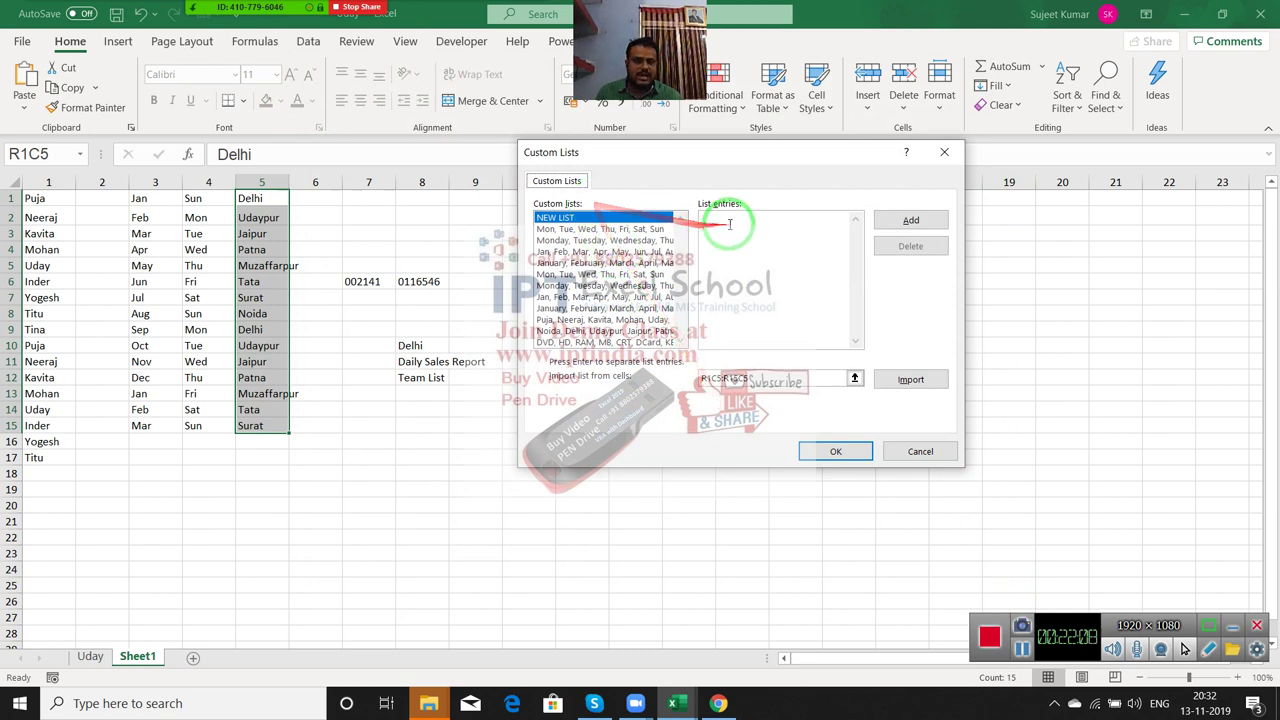
click(729, 224)
text(Excel)
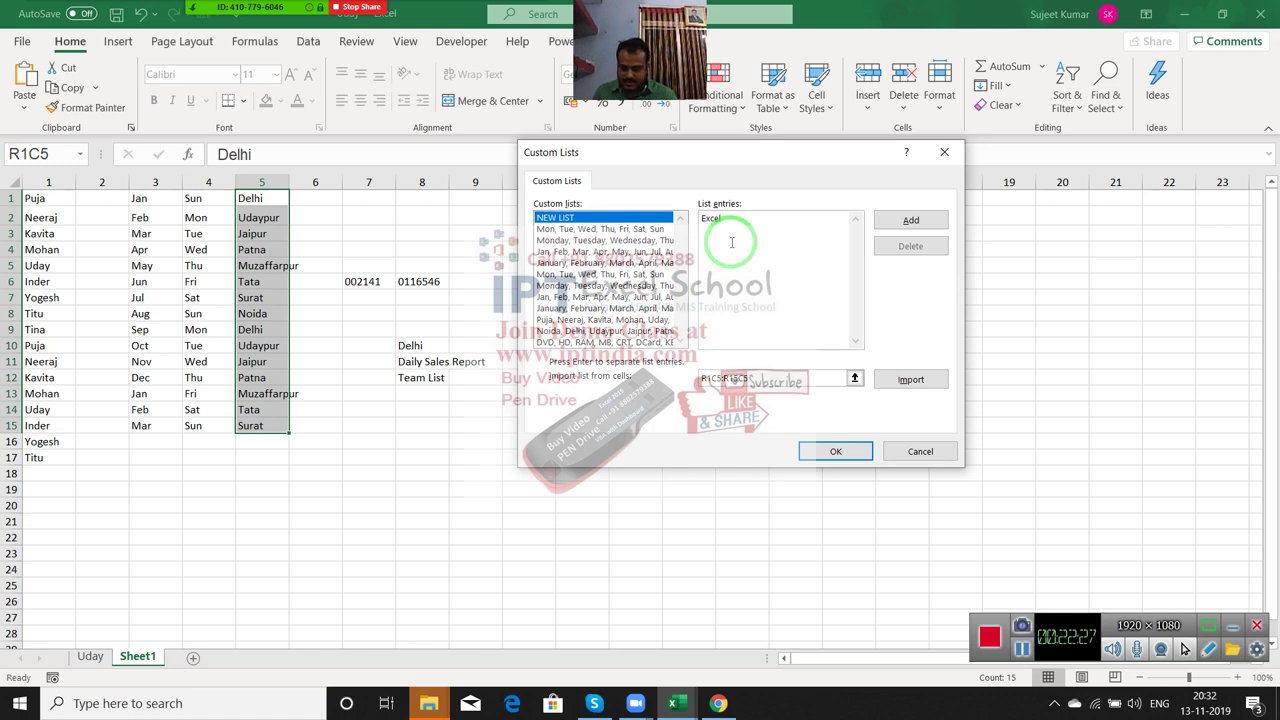
key(Return)
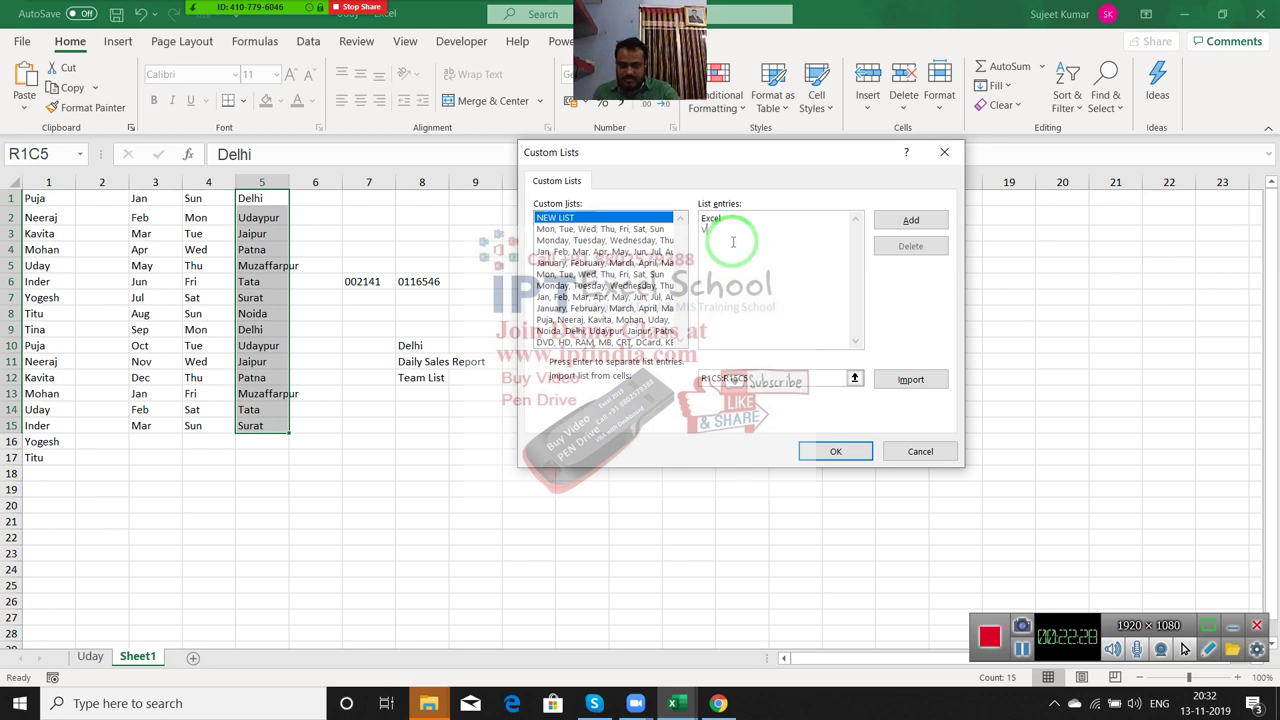
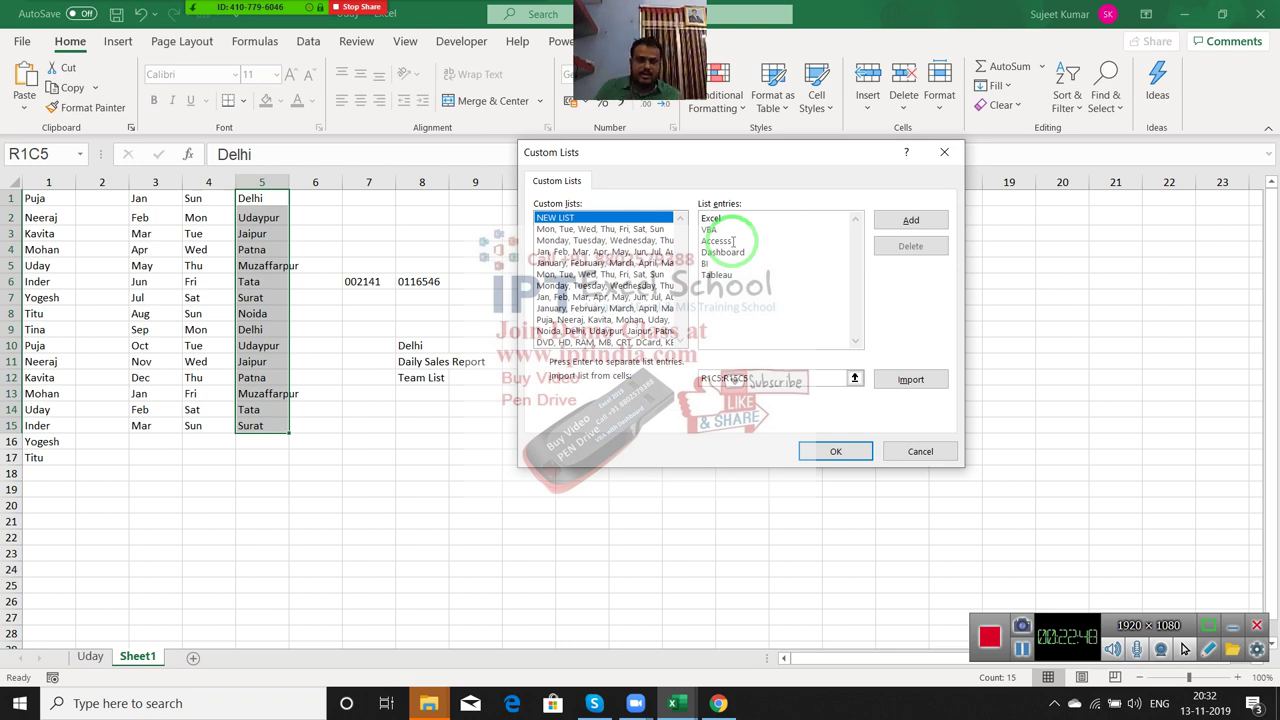
Save Excel, VBA, Accesss, Dashboard, BI, Tableau as a custom list and close Options
click(912, 221)
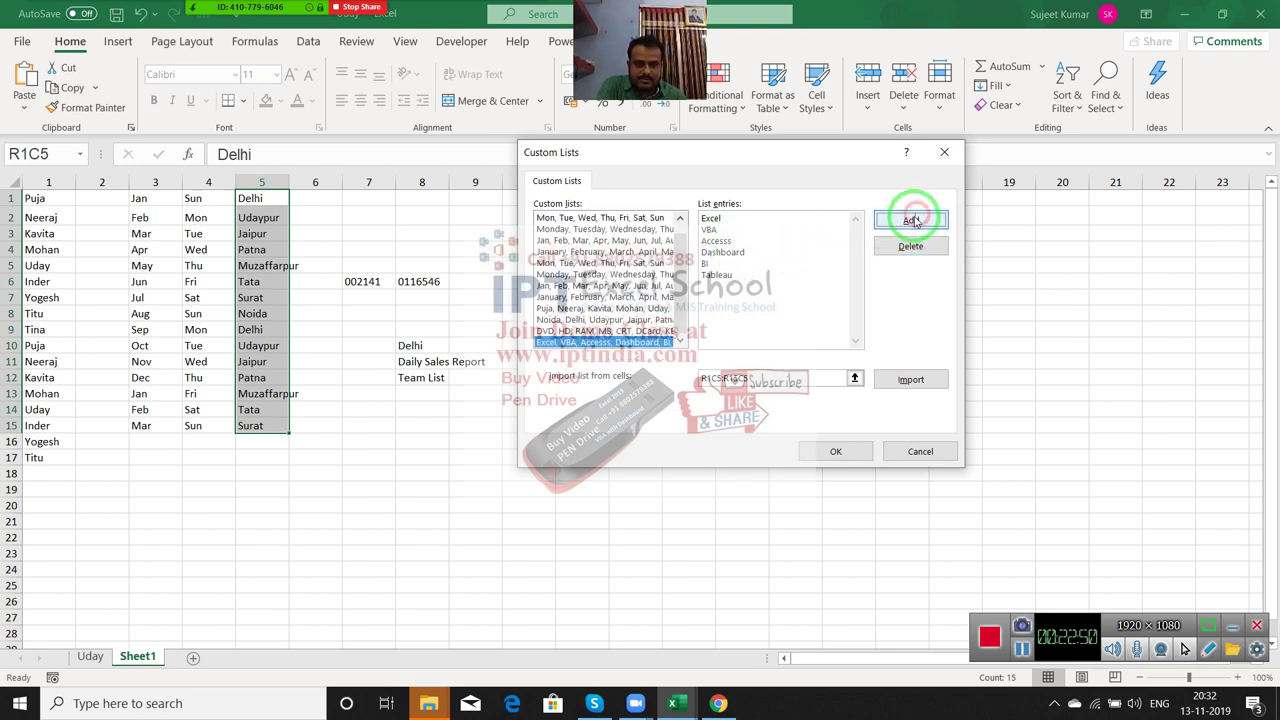
click(849, 452)
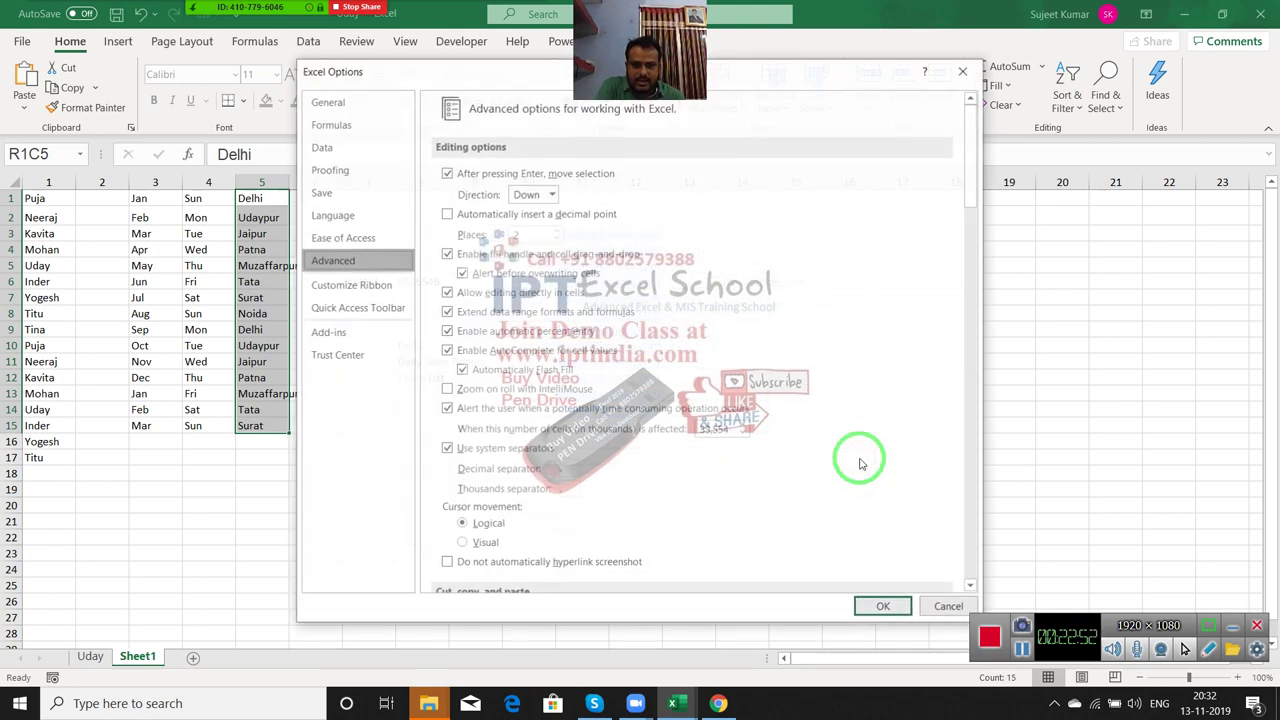
click(876, 605)
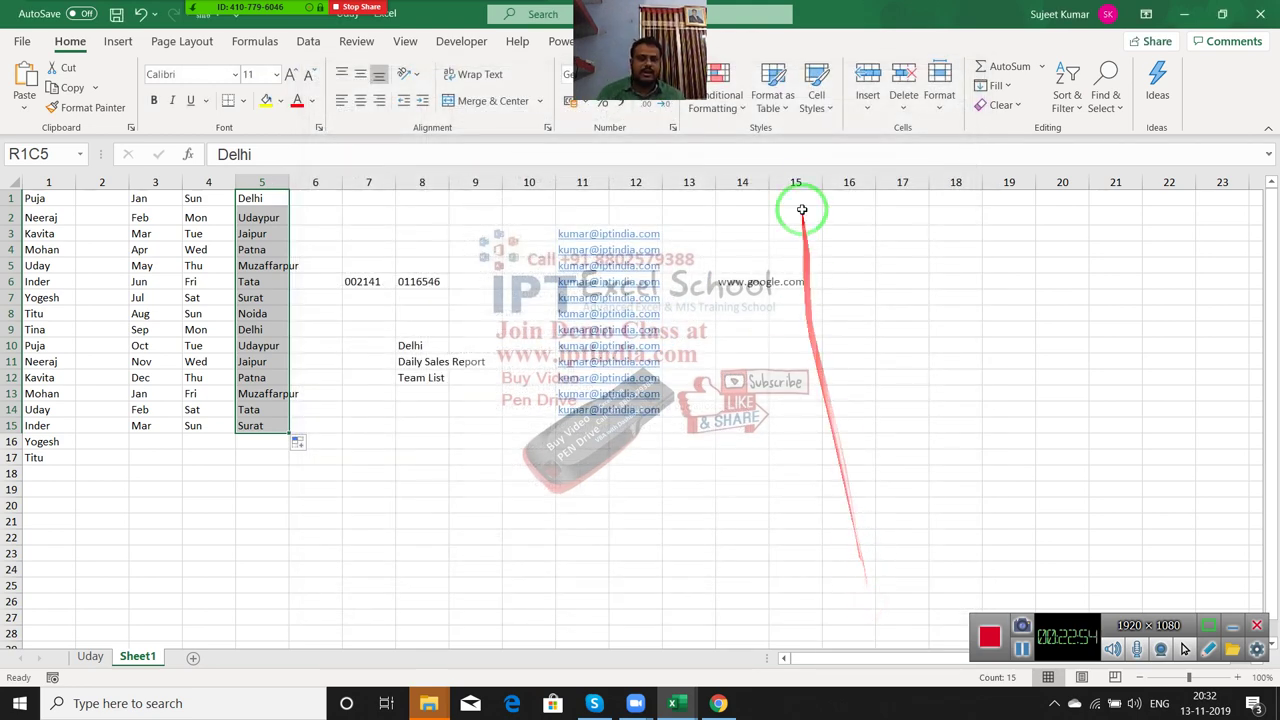
Enter Excel in R2C16 and auto-fill the custom list down to row 10
click(875, 213)
text(Excel)
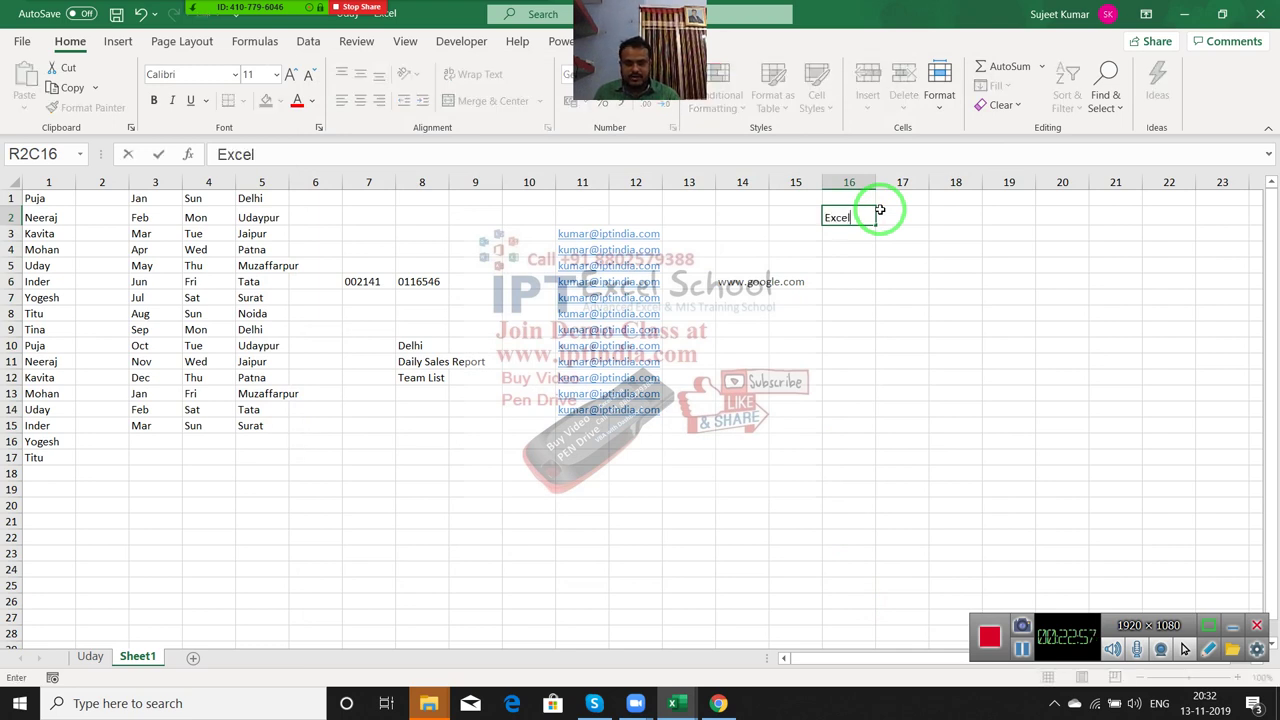
key(Return)
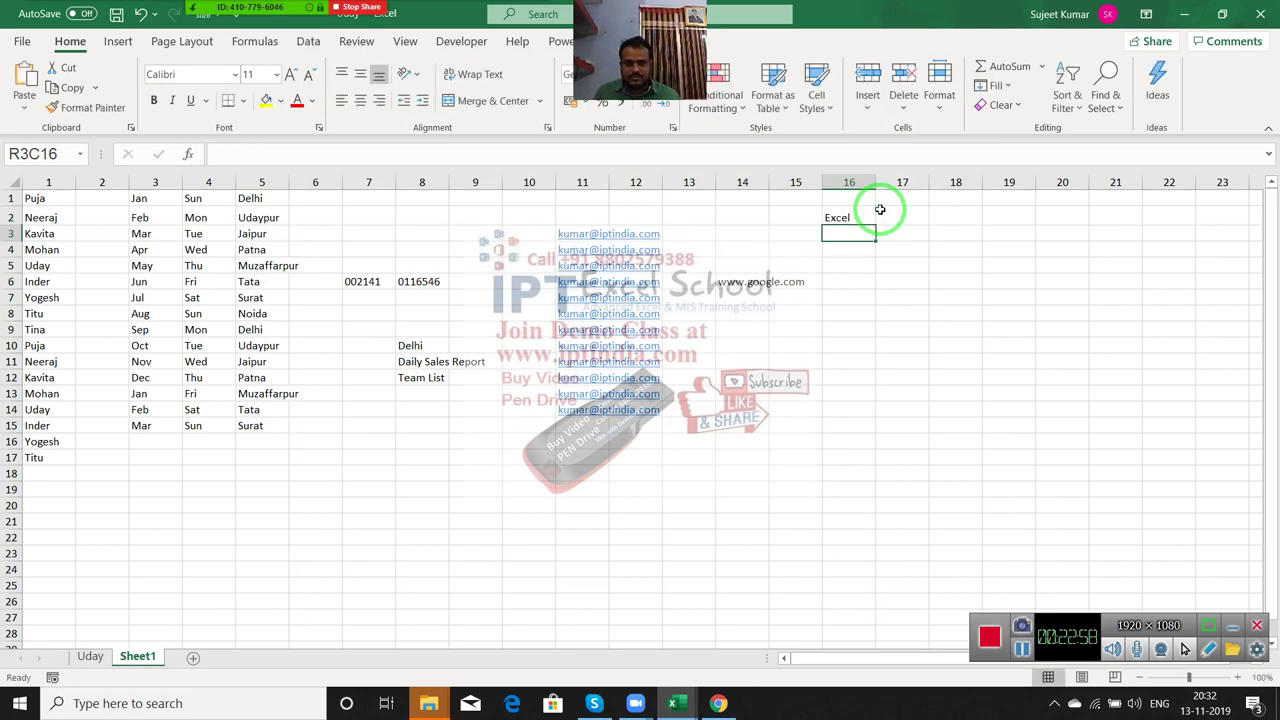
click(865, 218)
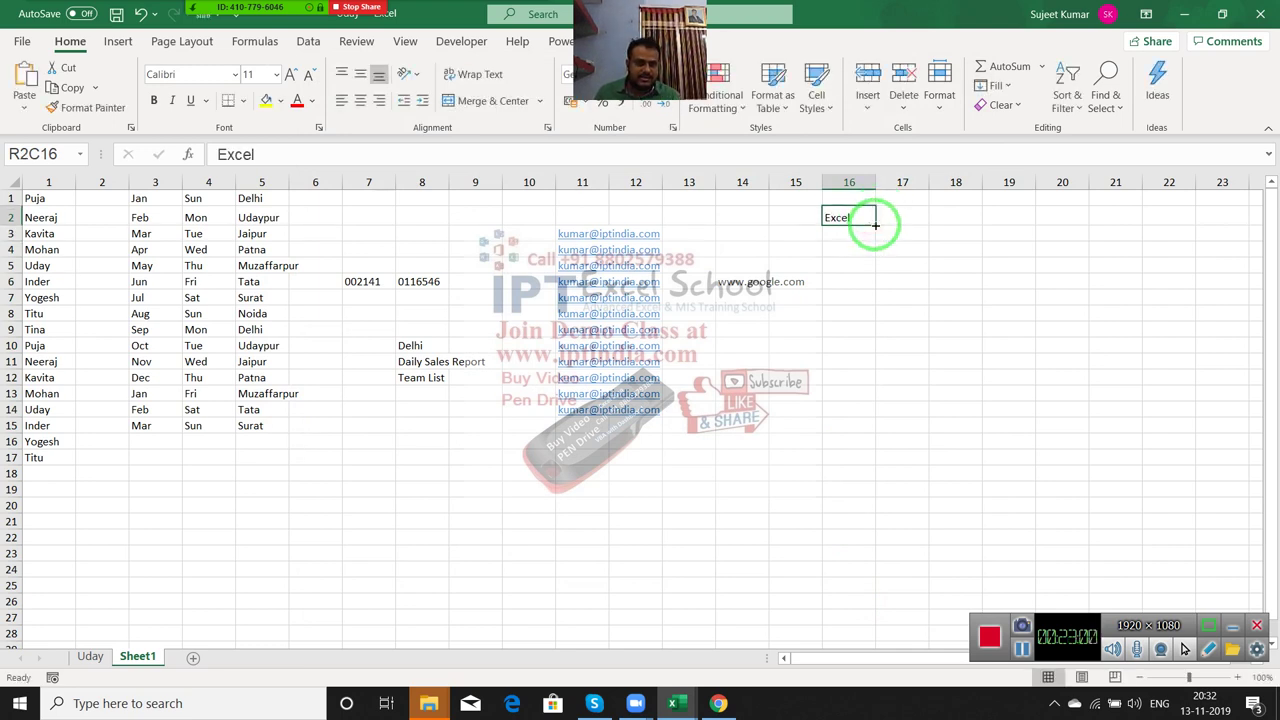
drag(875, 226, 868, 348)
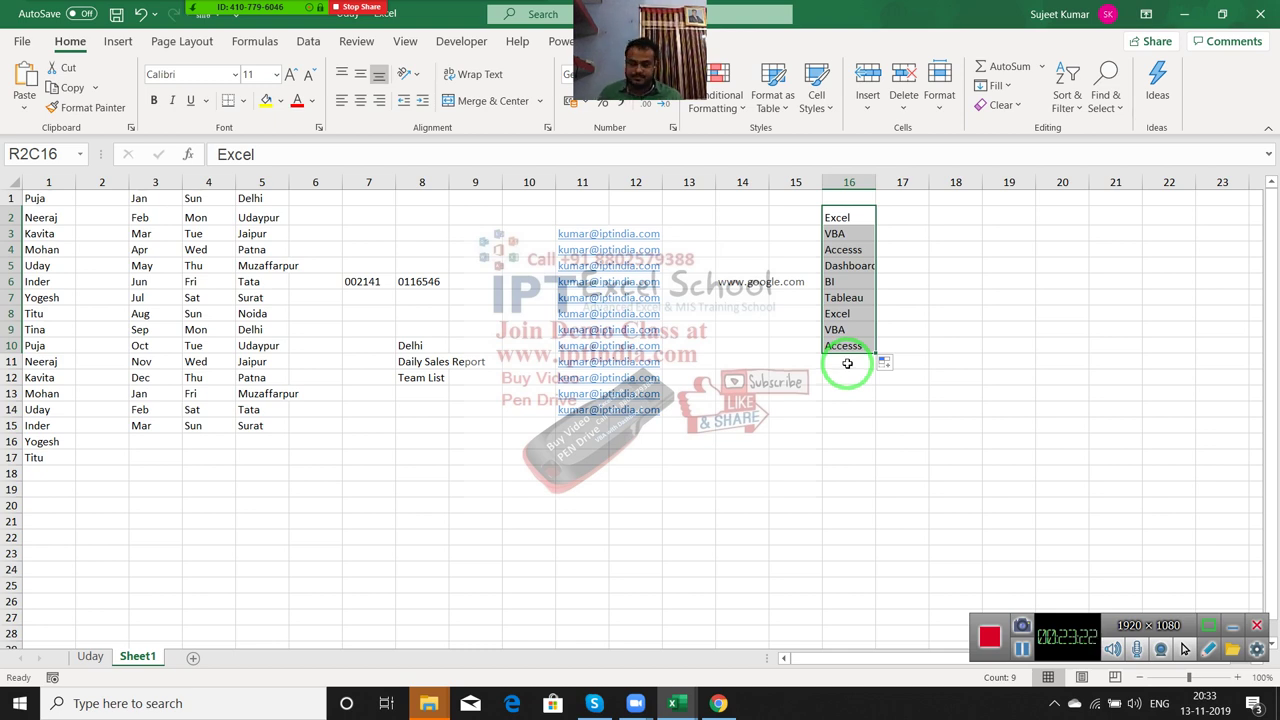
Review the filled values and select R2:R10 in column 16
click(847, 345)
click(847, 297)
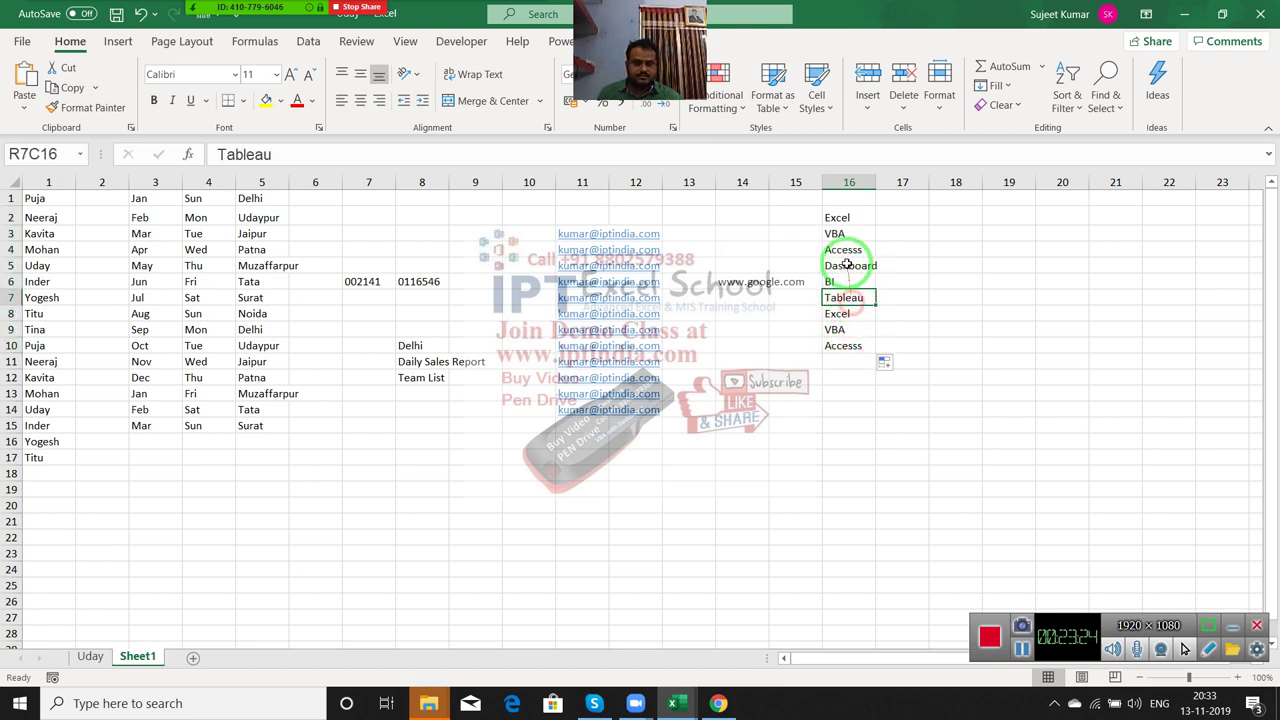
click(847, 265)
click(837, 217)
click(837, 343)
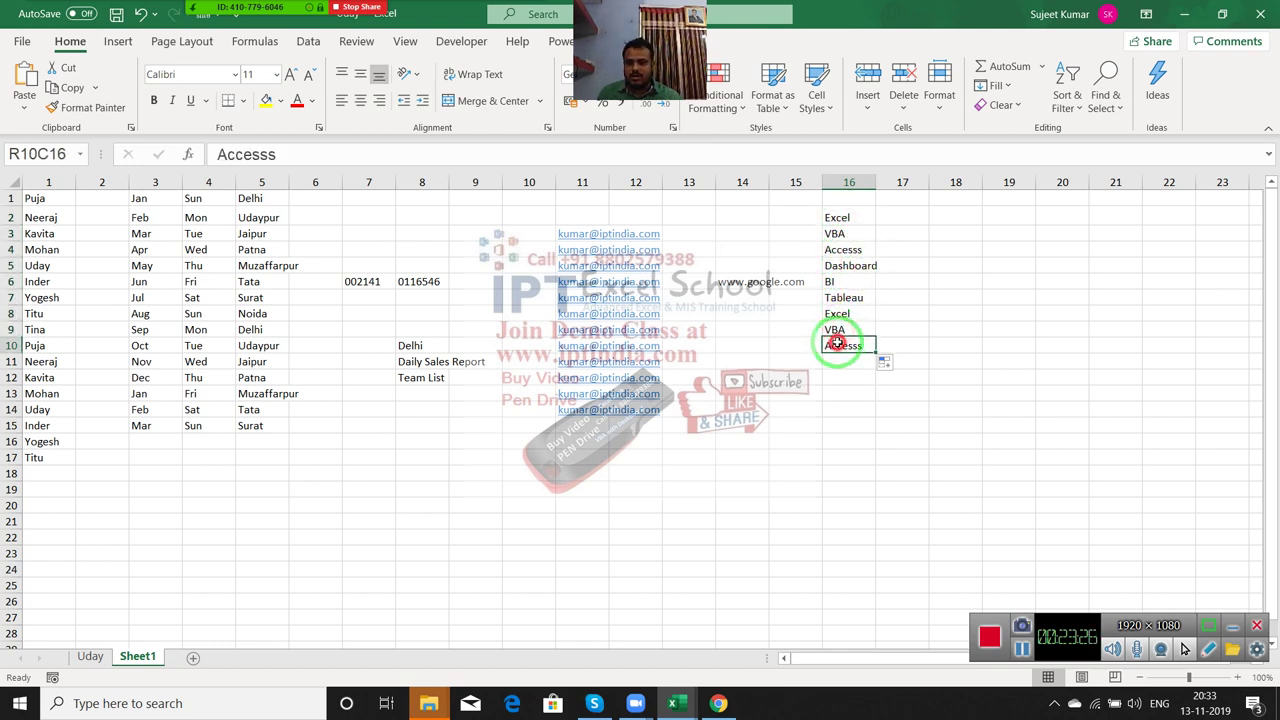
click(805, 378)
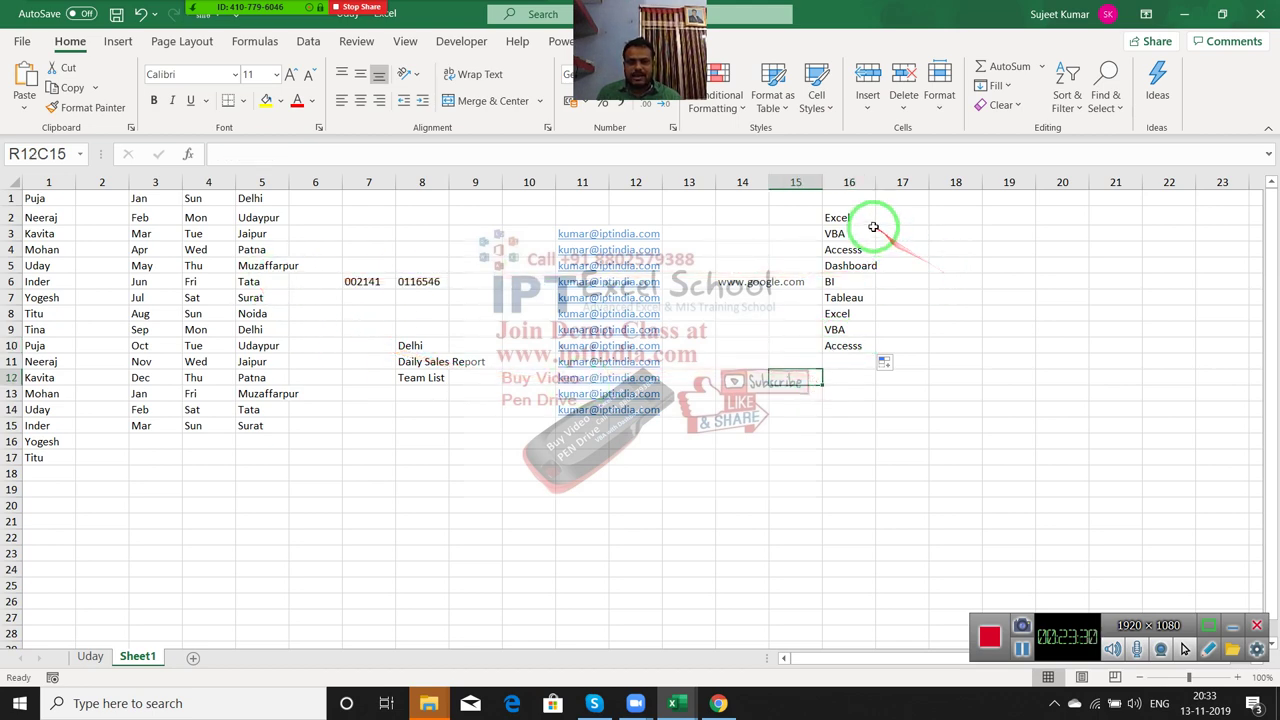
drag(860, 217, 851, 346)
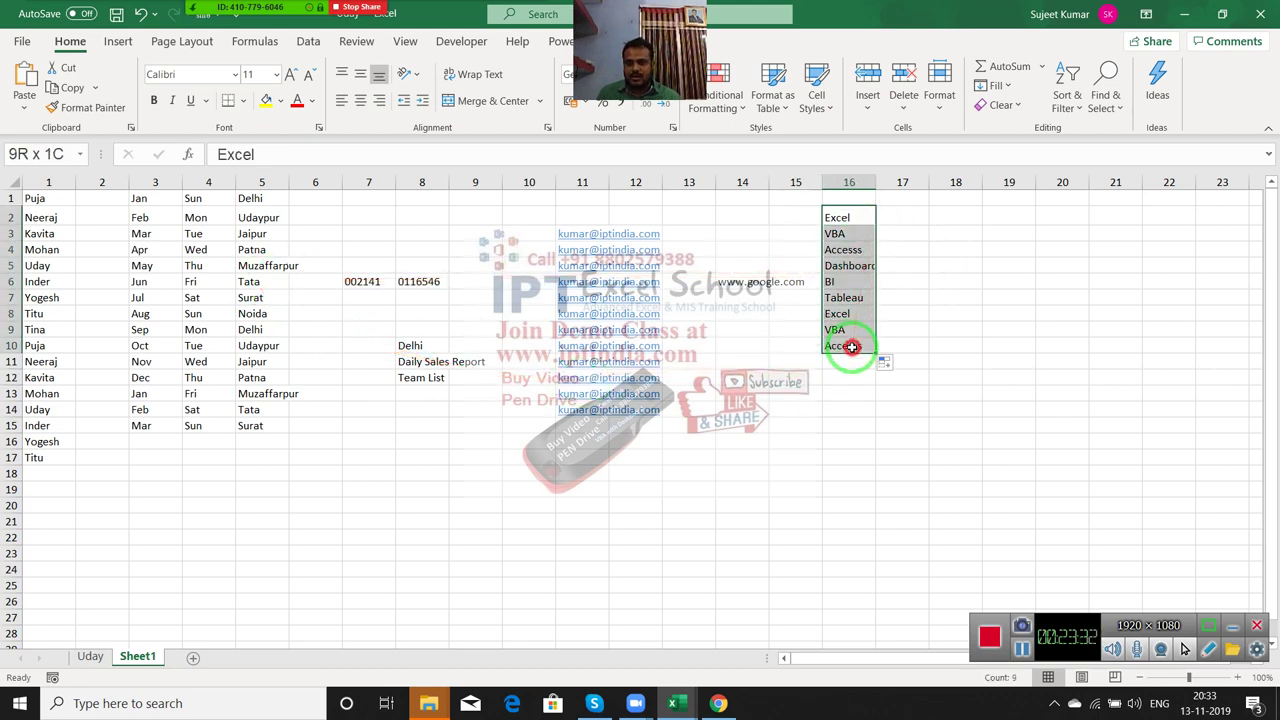
click(22, 41)
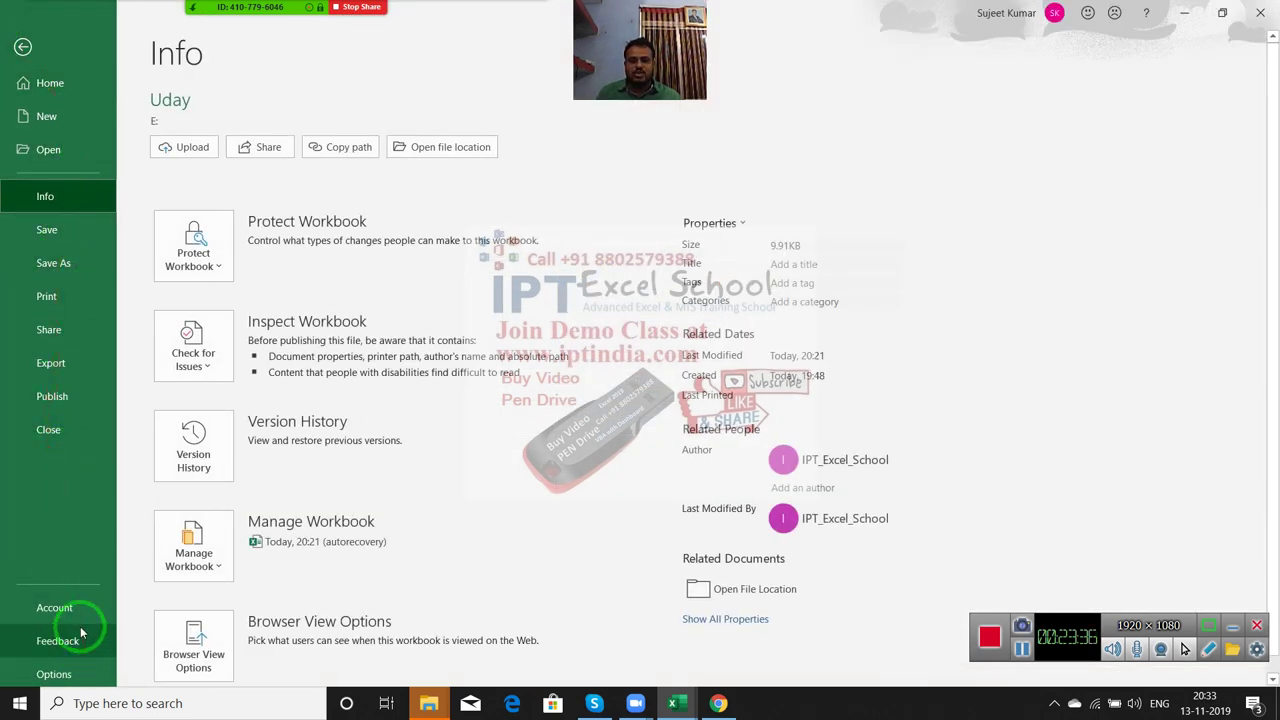
Set the custom list import range to R2C16:R10C16 in the Advanced options' Edit Custom Lists
click(58, 674)
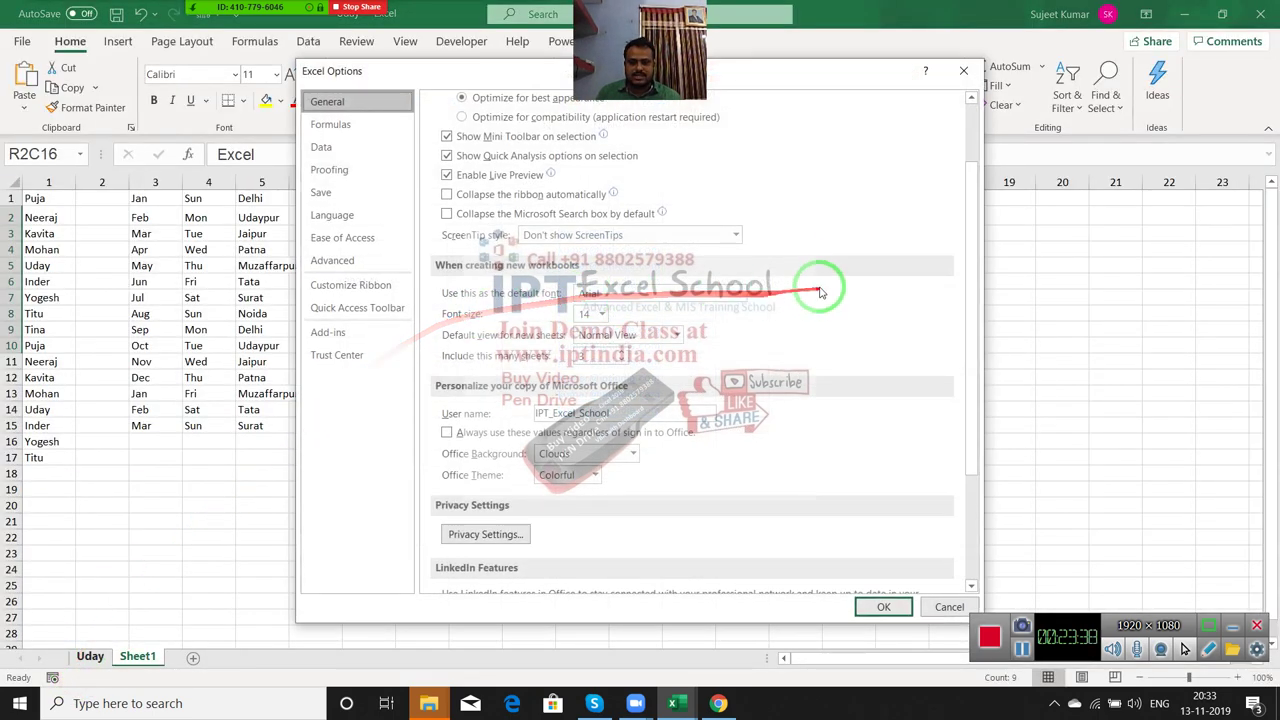
click(312, 262)
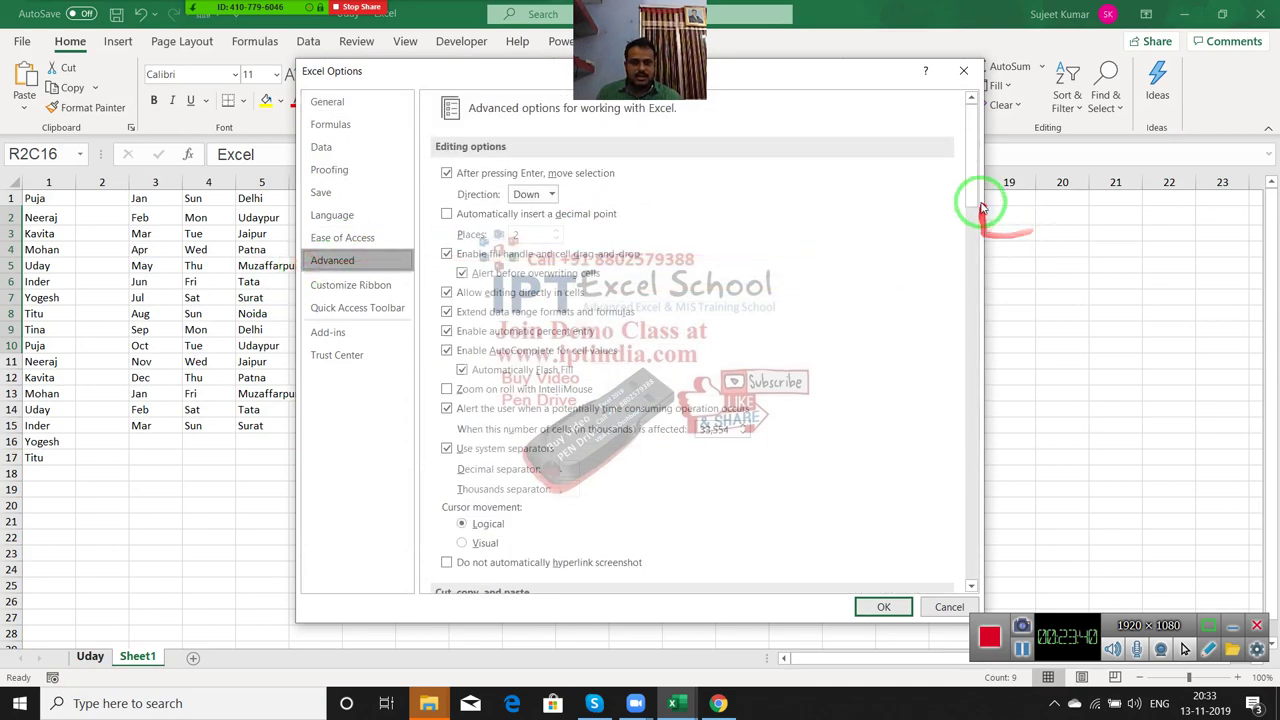
drag(980, 207, 971, 586)
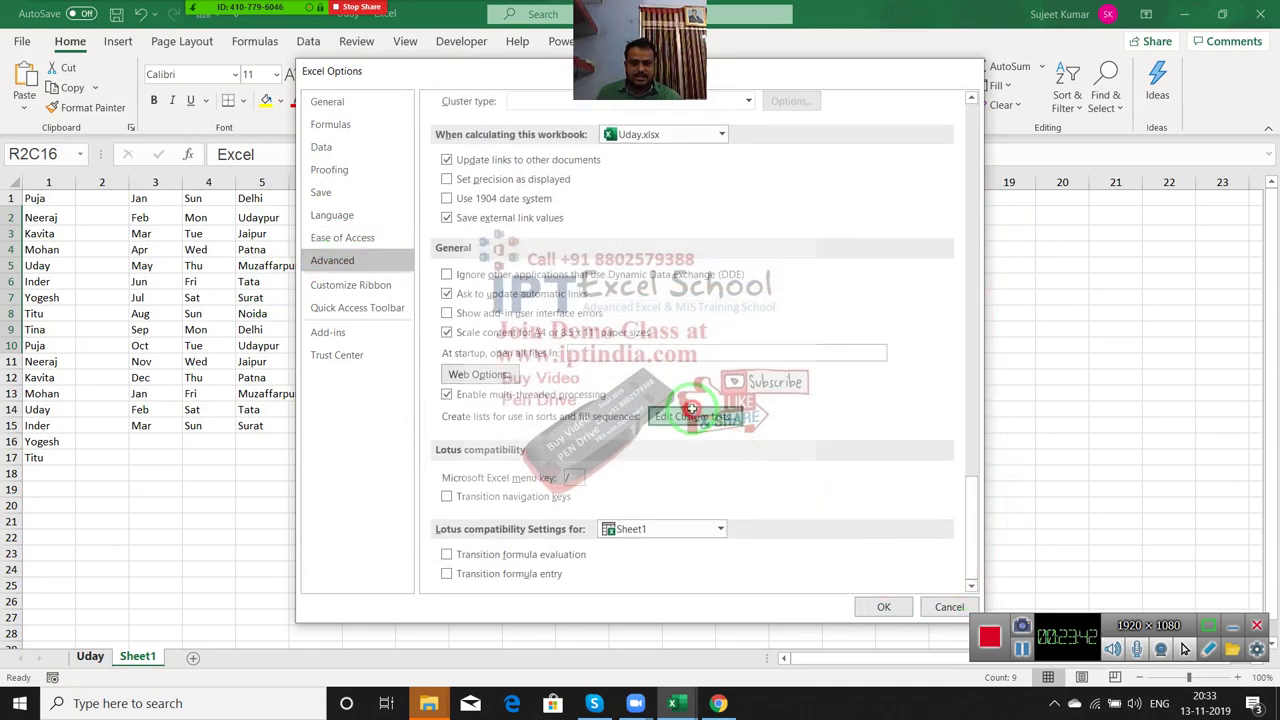
click(691, 416)
click(853, 375)
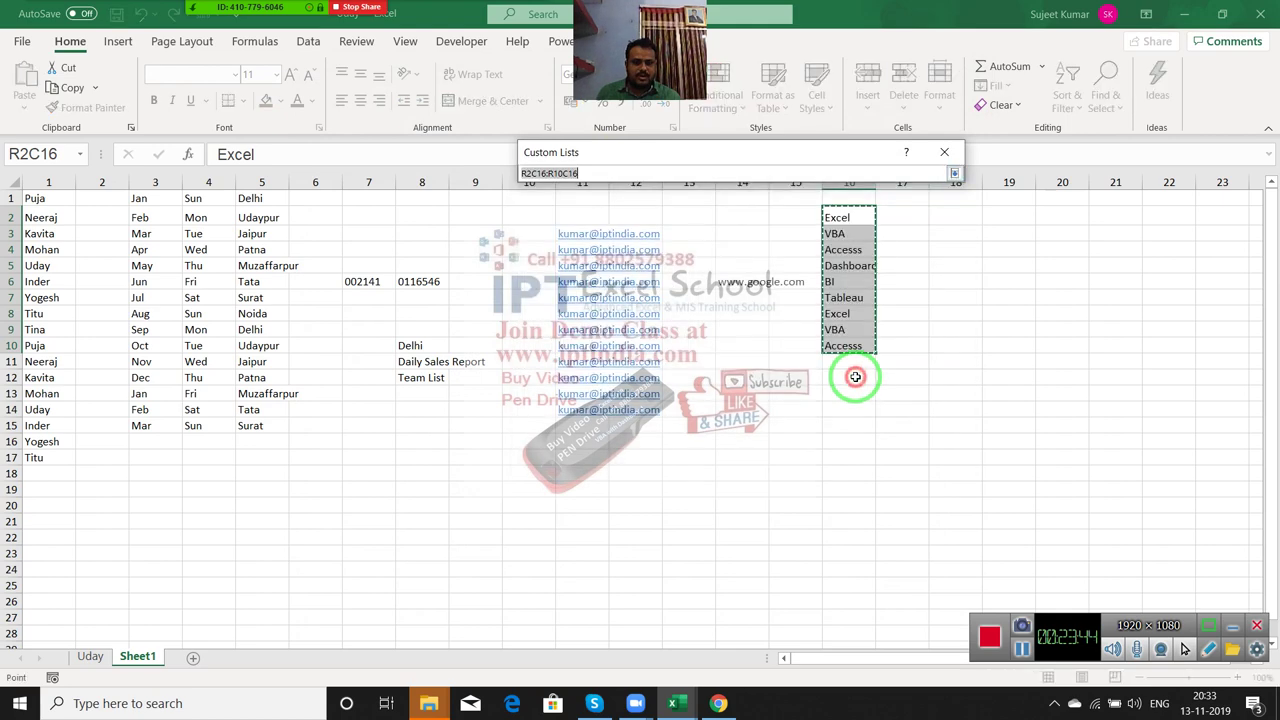
click(954, 175)
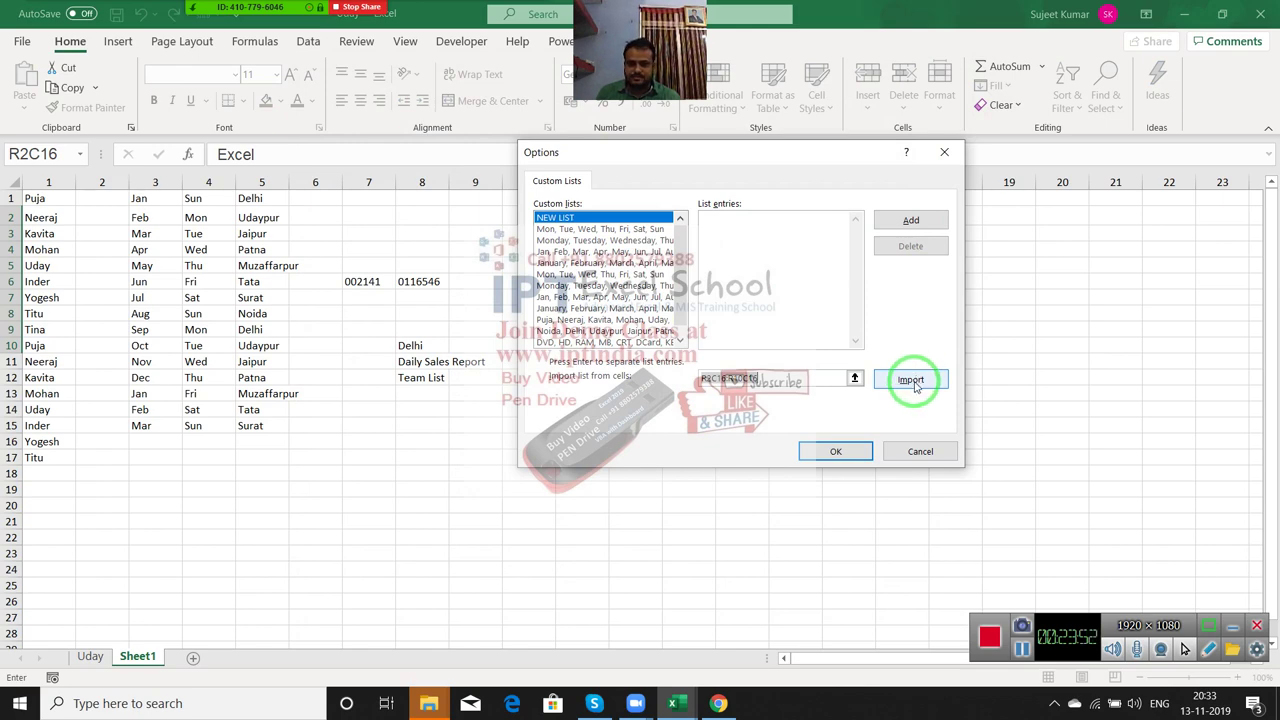
click(913, 390)
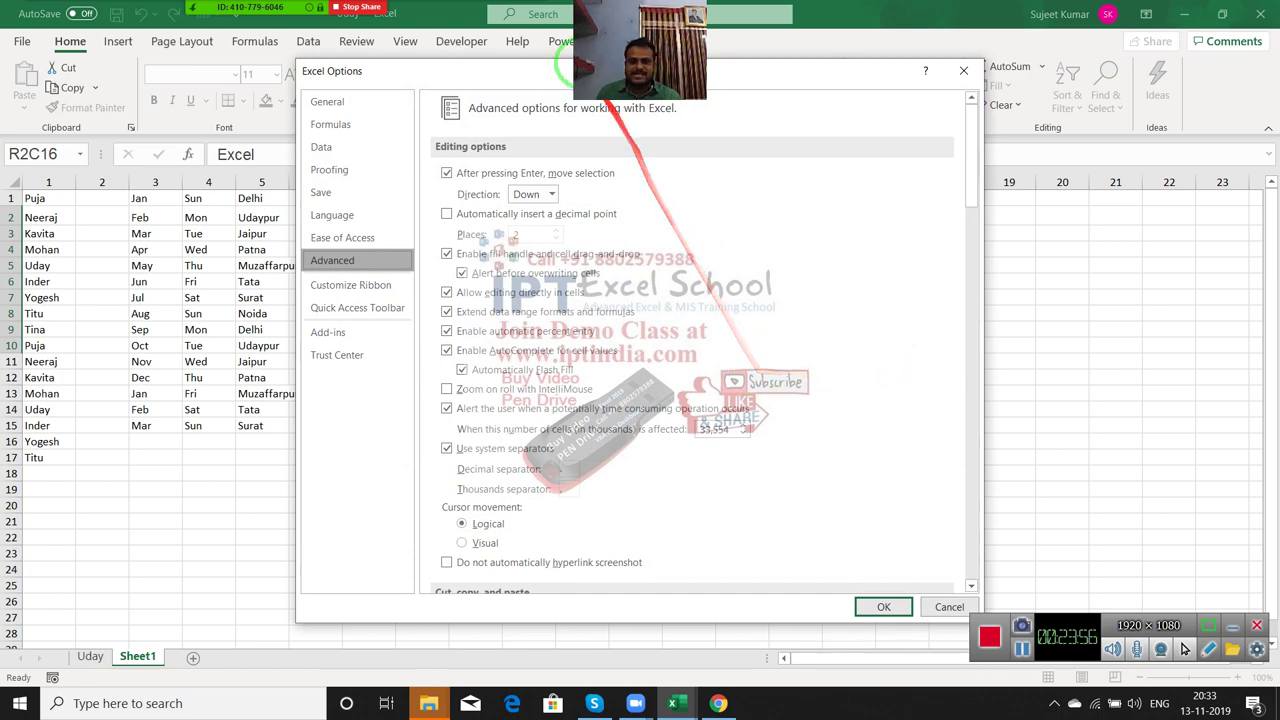
Move the Options window and switch to the Customize the Ribbon page
drag(570, 74, 443, 165)
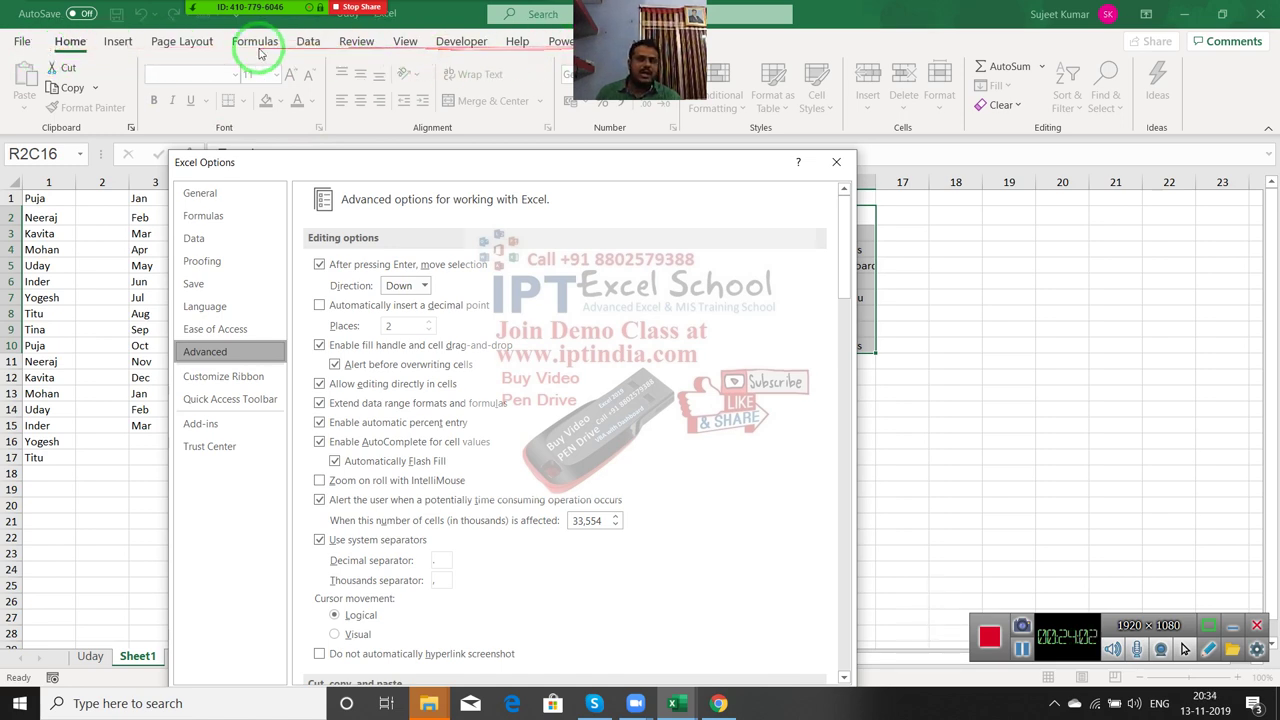
click(55, 50)
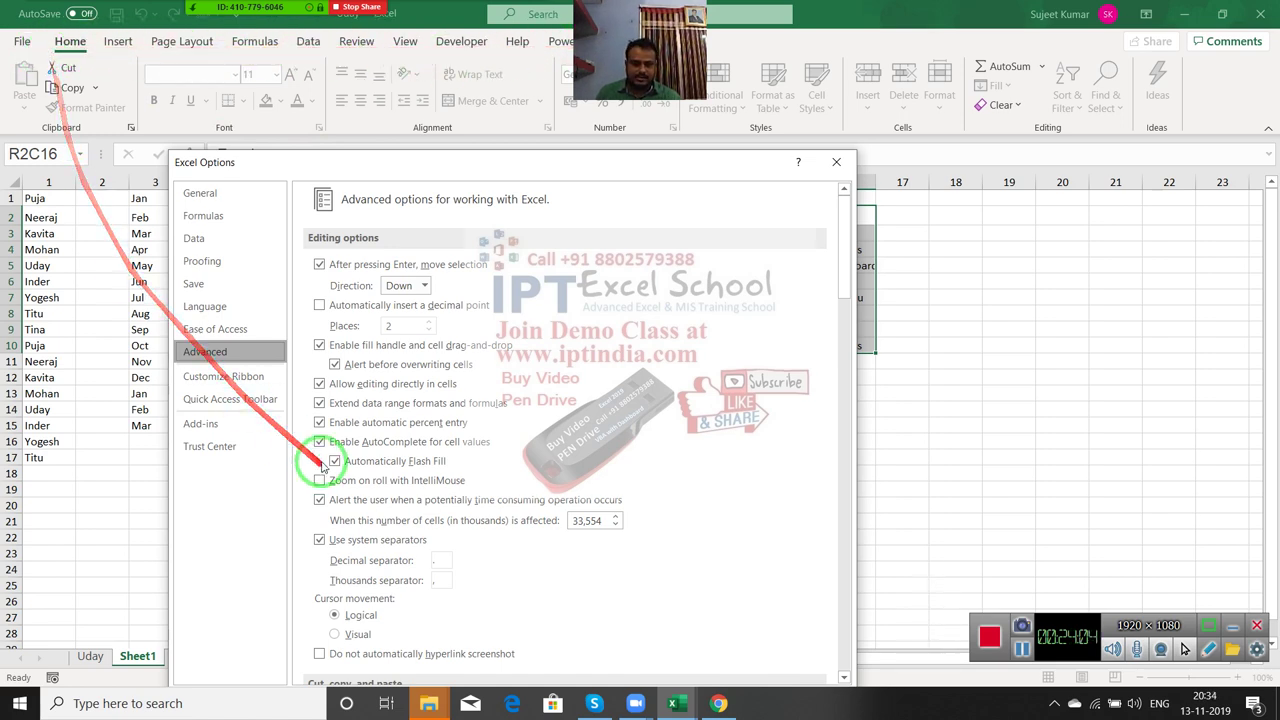
click(255, 389)
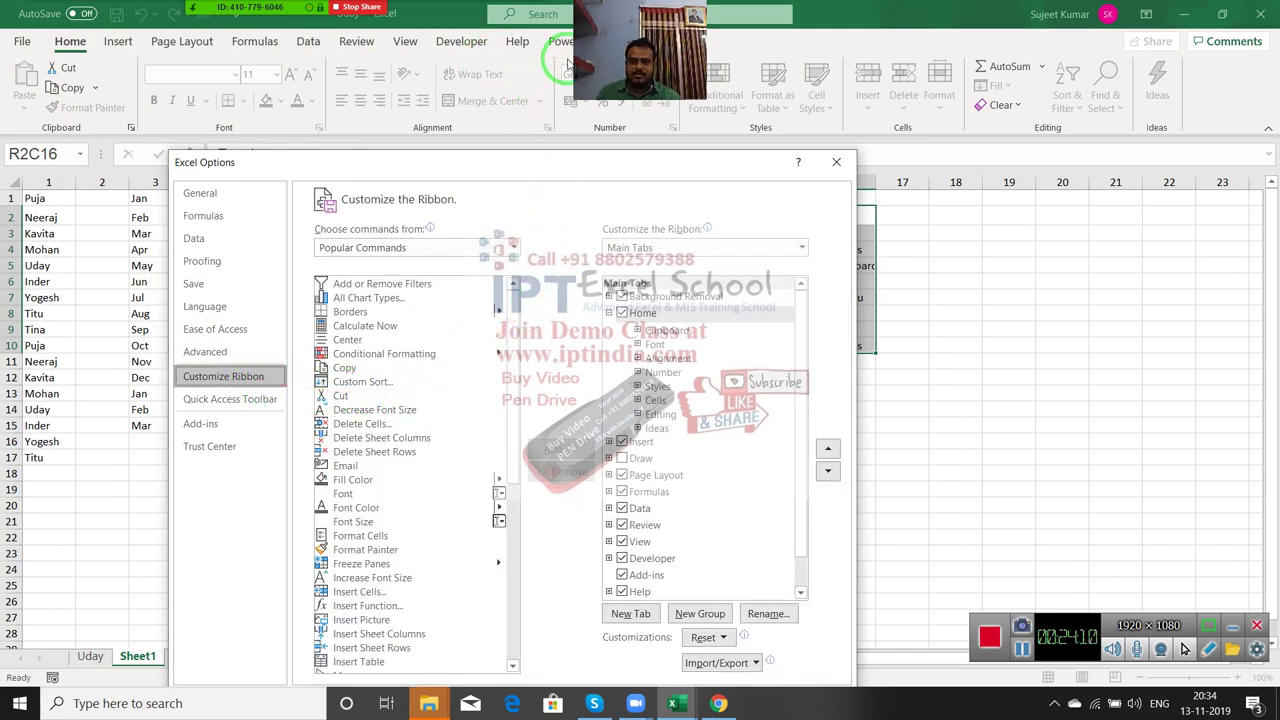
Remove the old CNIR (Custom) tab from the main tabs list
click(608, 313)
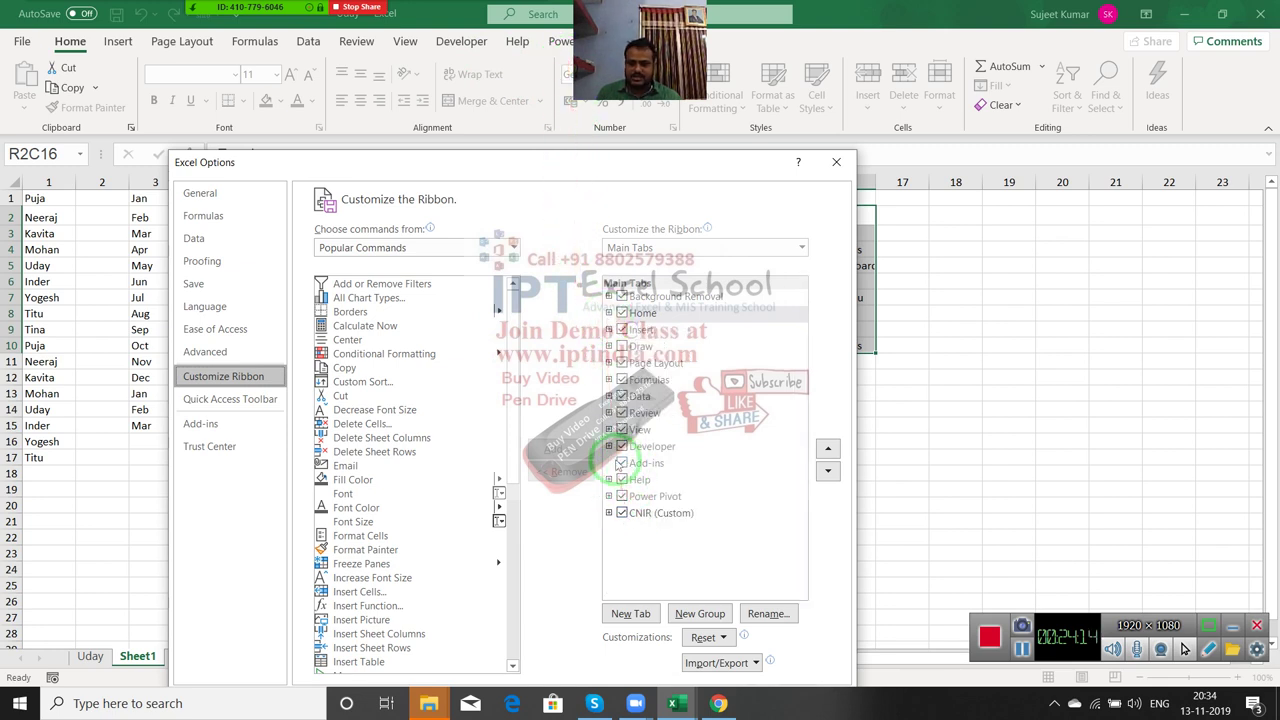
click(621, 447)
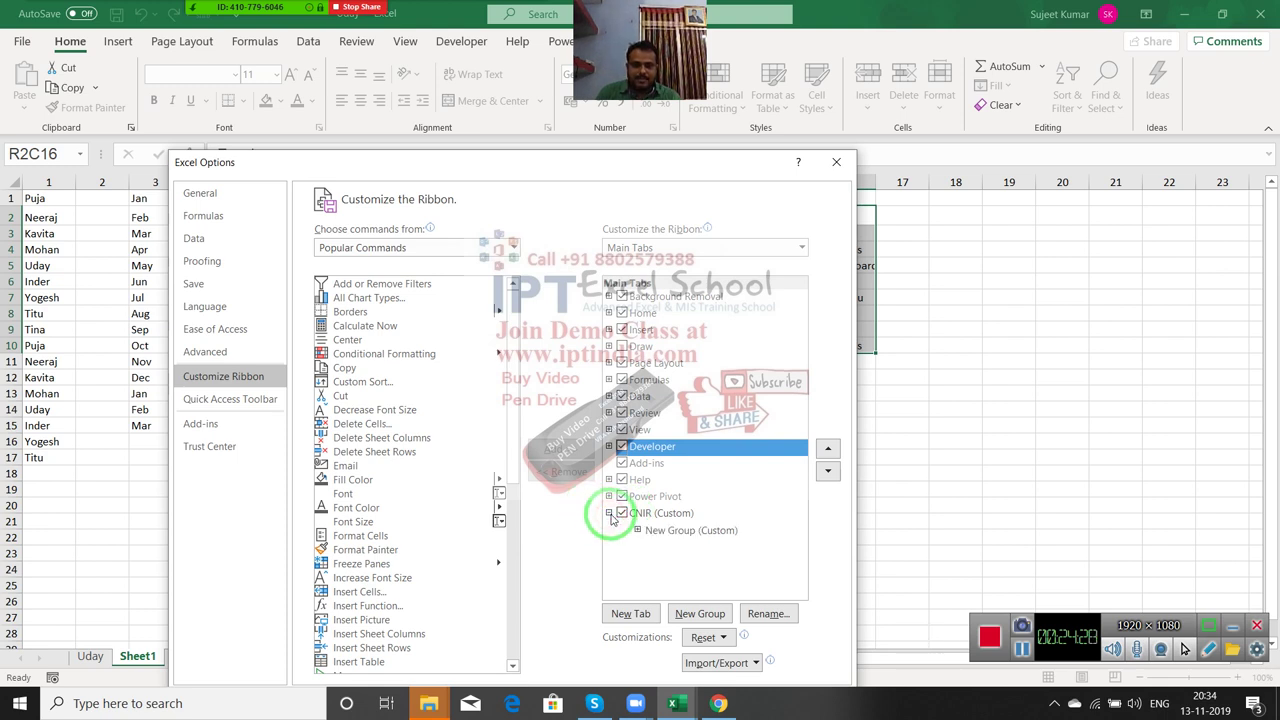
click(640, 514)
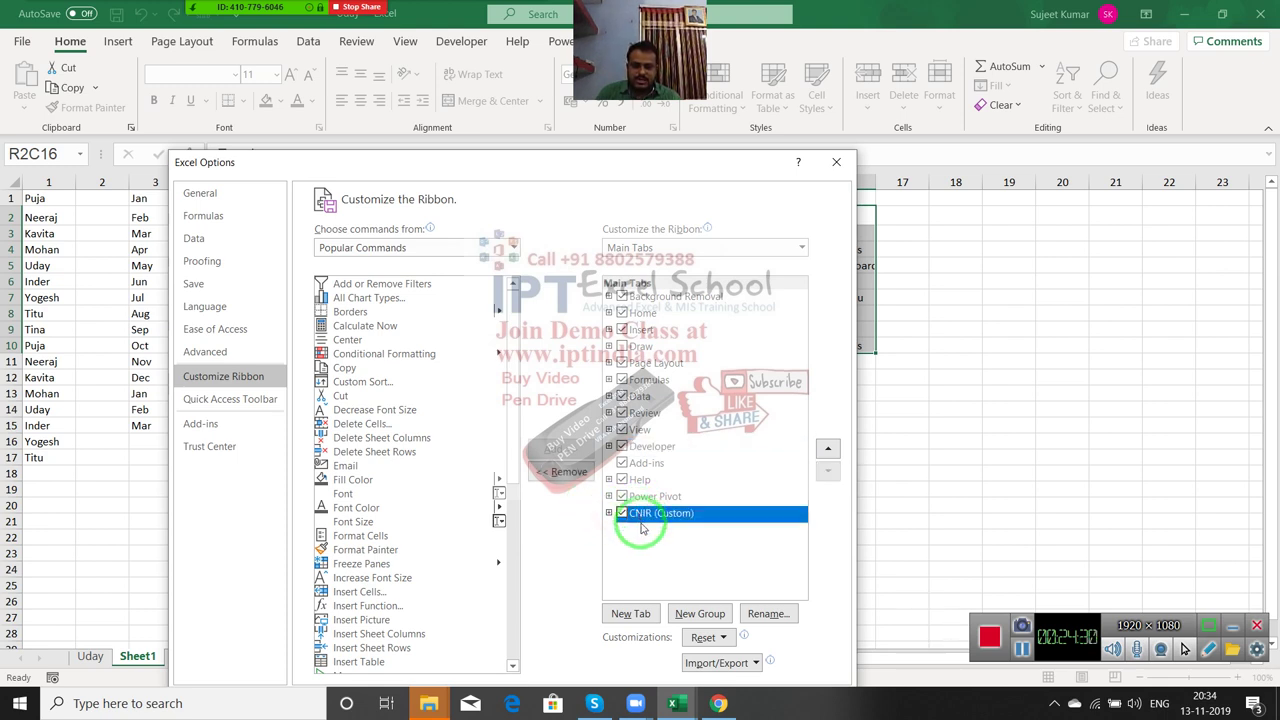
click(565, 471)
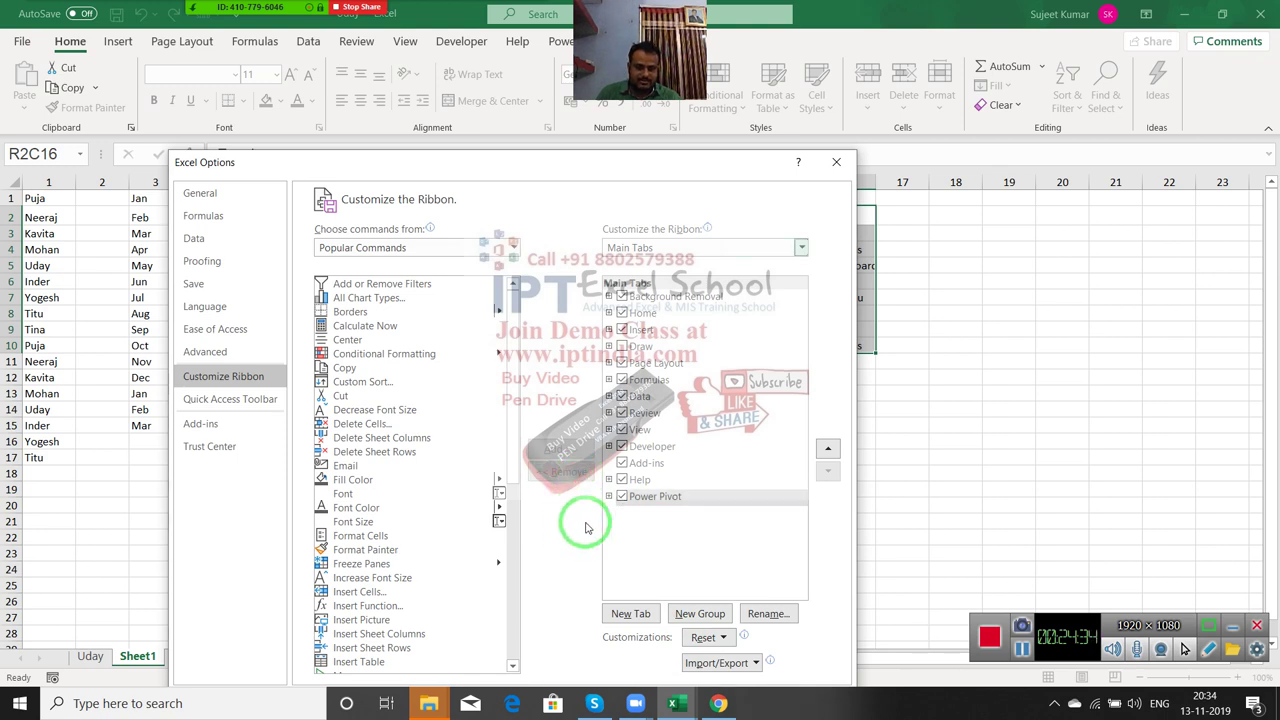
Add a new tab after Power Pivot, rename it NT, and select its New Group (Custom)
click(651, 447)
click(633, 500)
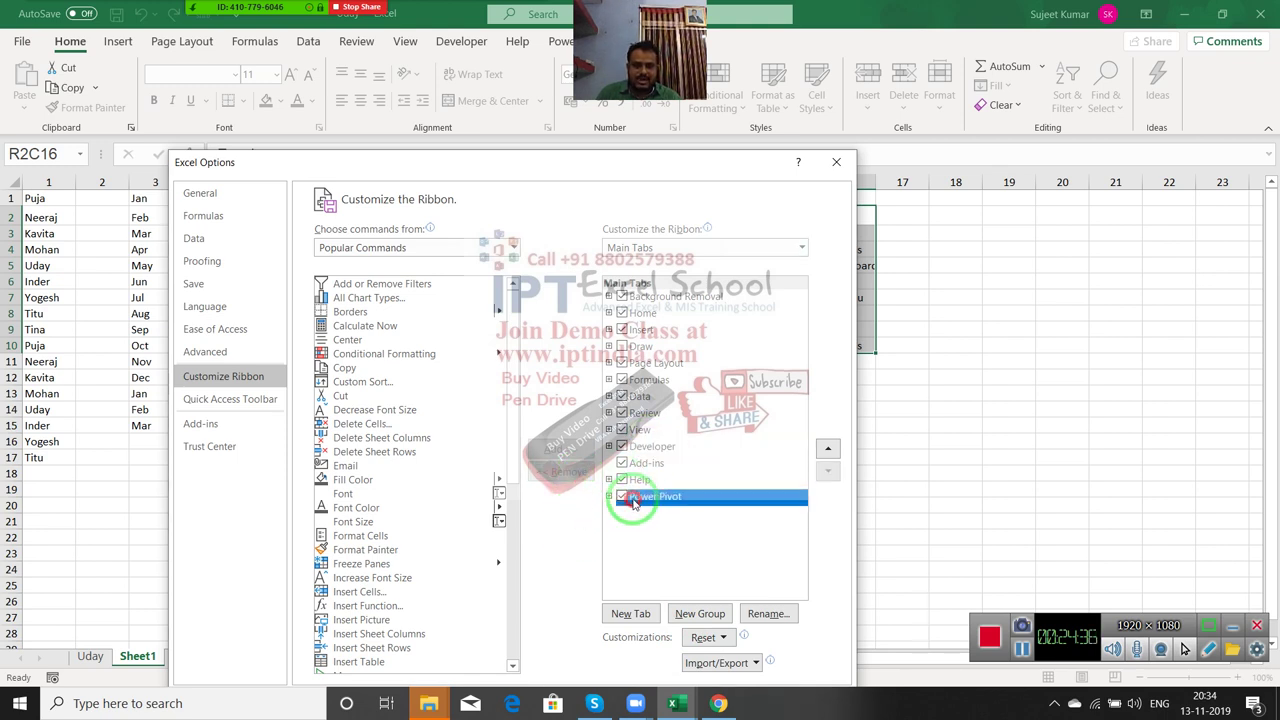
click(640, 617)
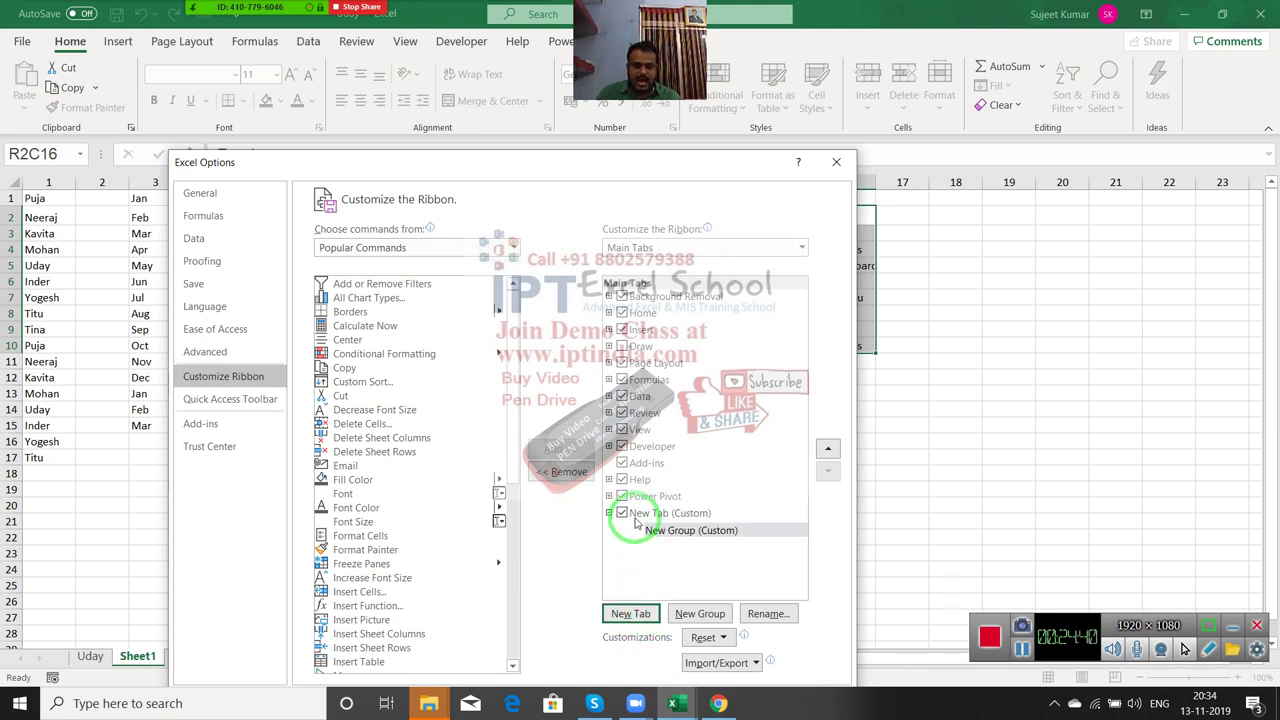
click(636, 516)
click(757, 616)
text(NT)
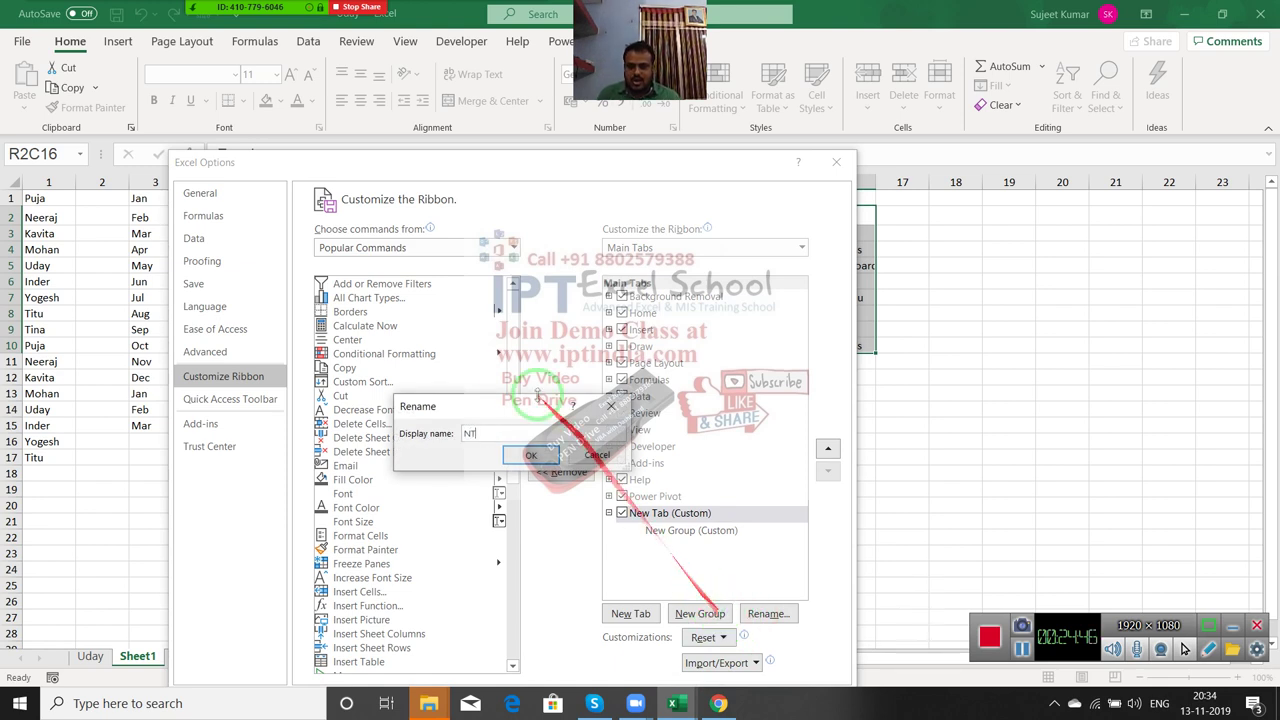
click(531, 455)
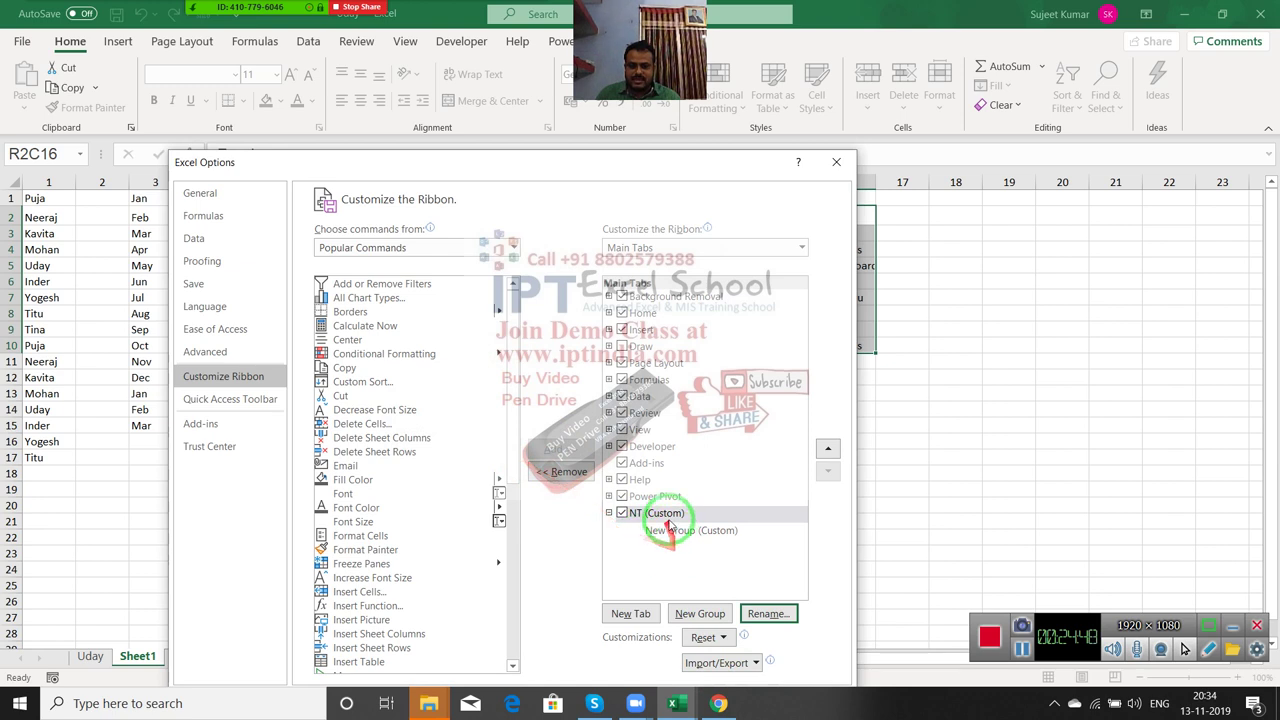
click(662, 513)
click(668, 530)
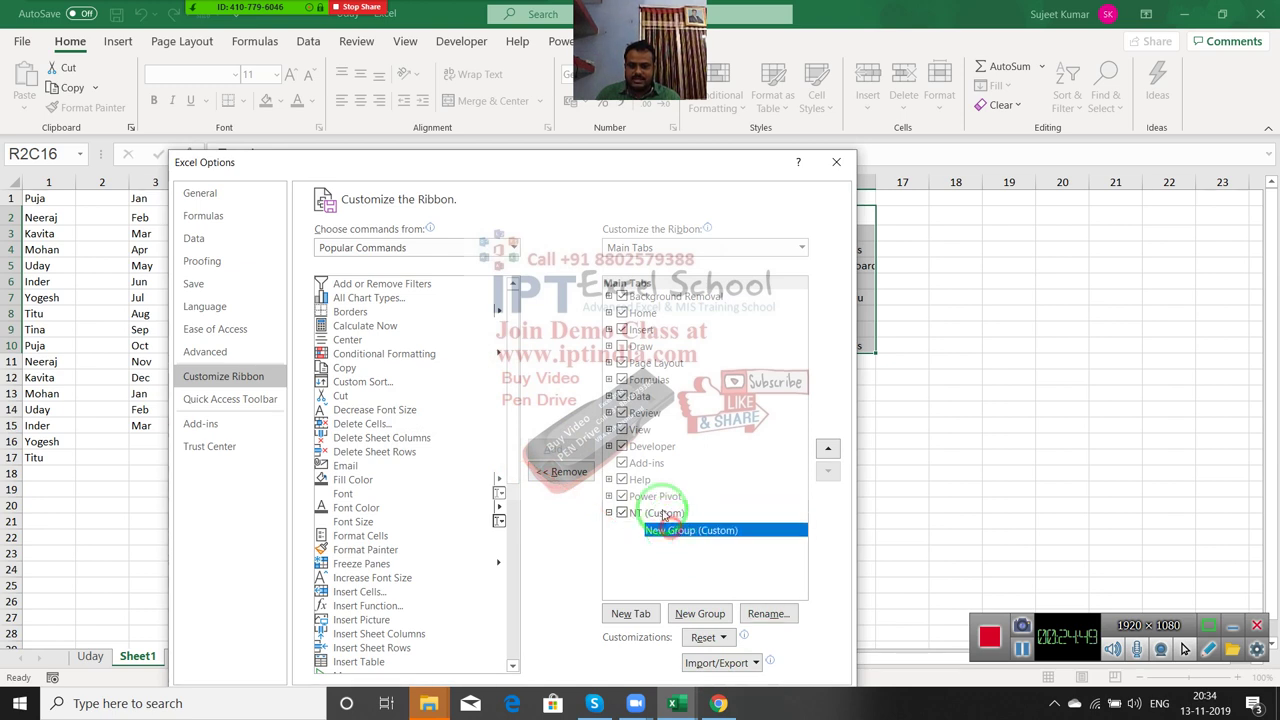
List Commands Not in the Ribbon and select Speak Cells on Enter
click(450, 250)
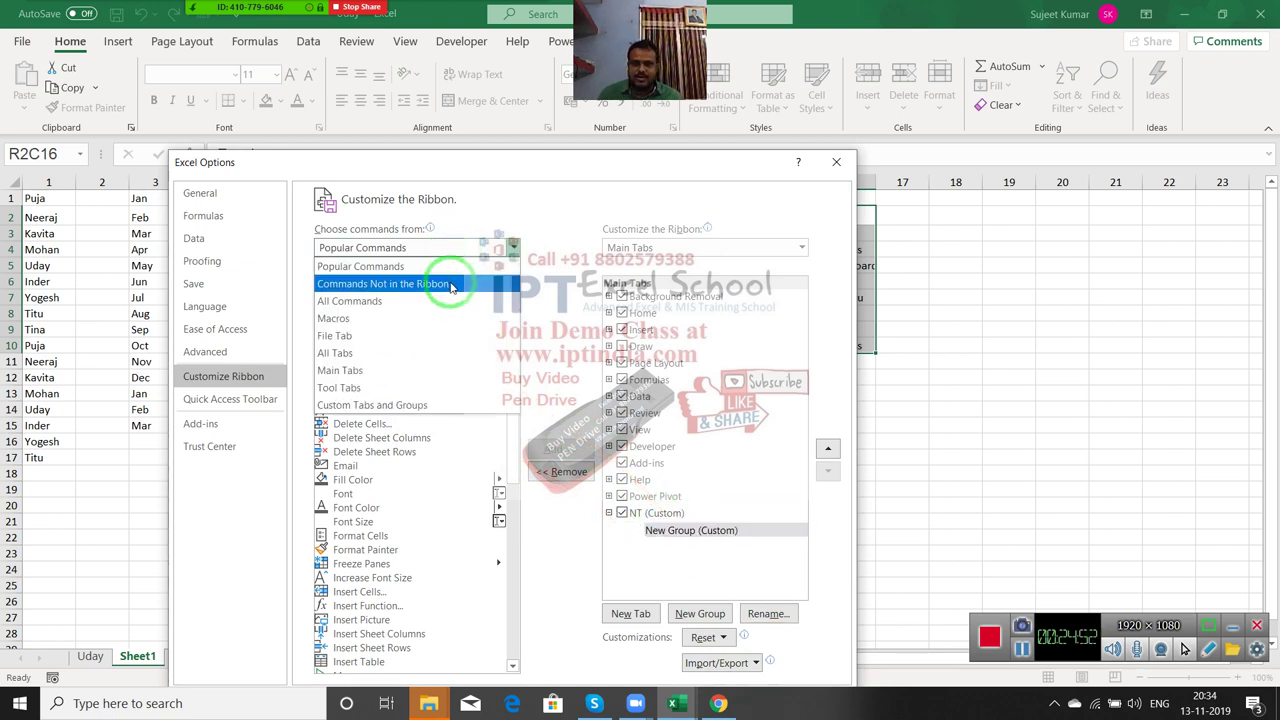
click(450, 285)
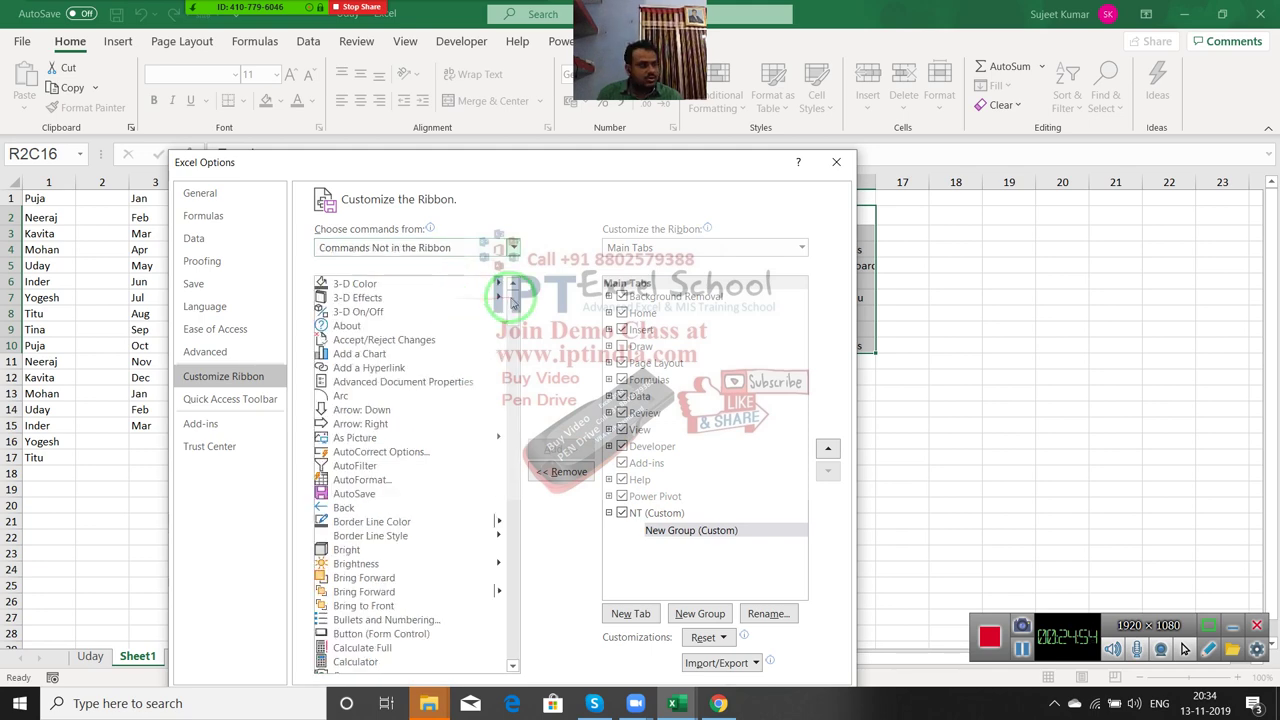
mouse_move(513, 305)
mouse_down()
mouse_move(514, 557)
mouse_move(488, 272)
mouse_up()
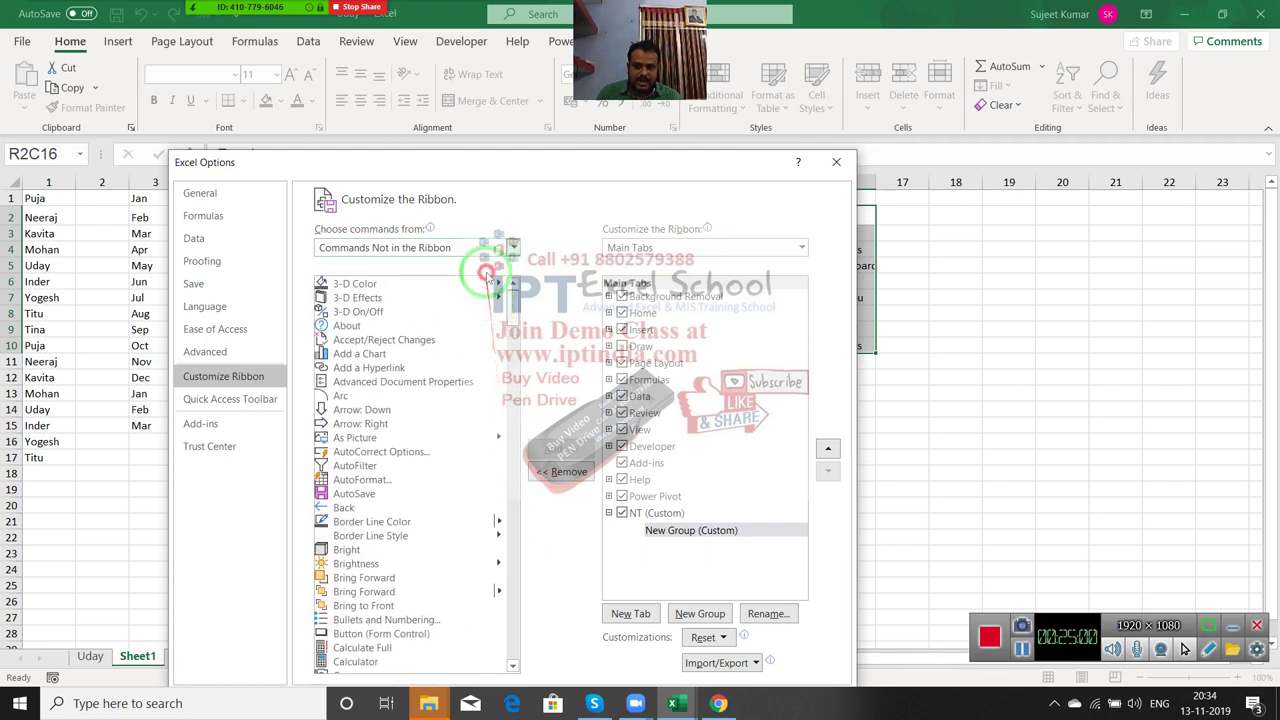
click(447, 366)
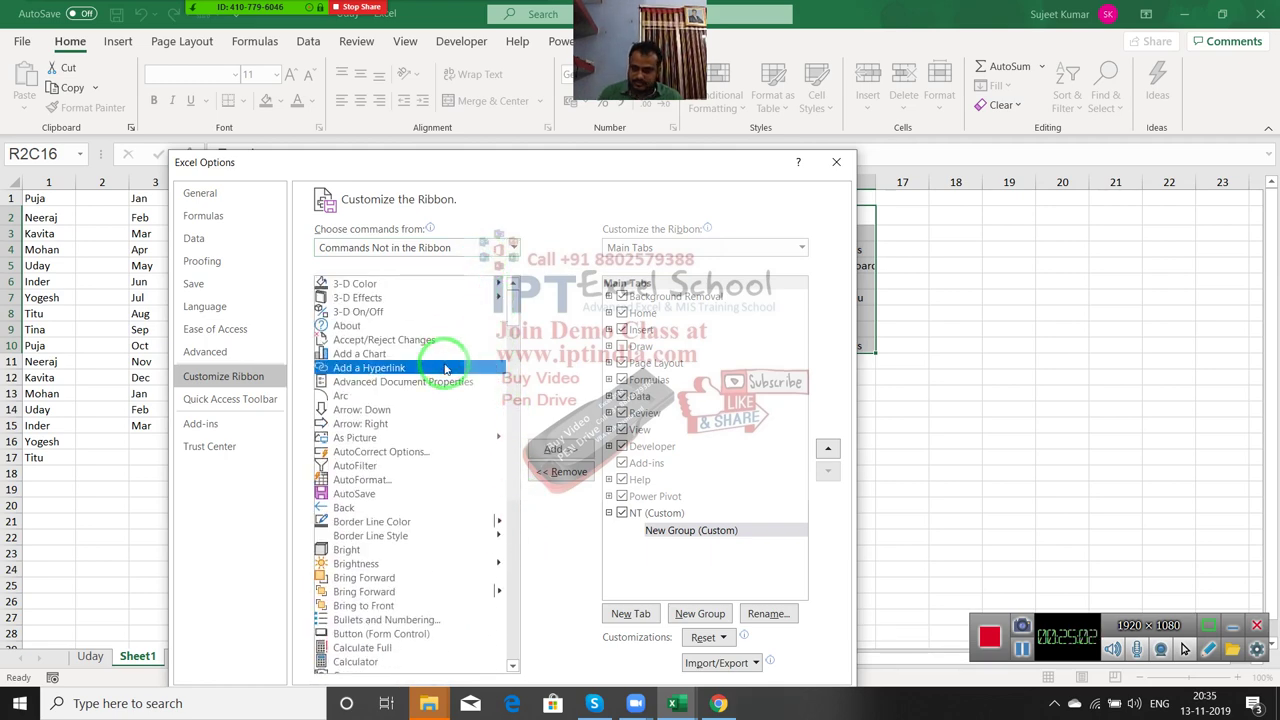
key(s)
key(Down)
key(Down)
key(Down)
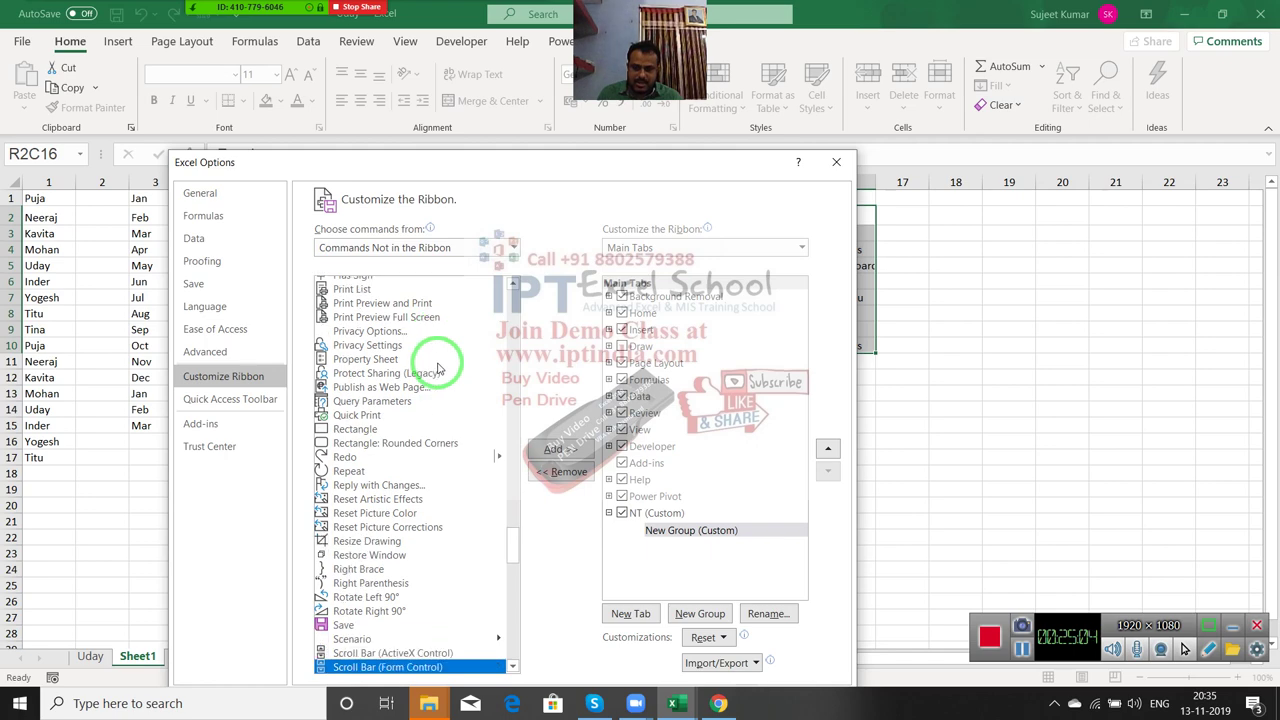
key(Down)
key(Down)
key(Down)
key(Down)
key(Down)
key(Down)
key(Down)
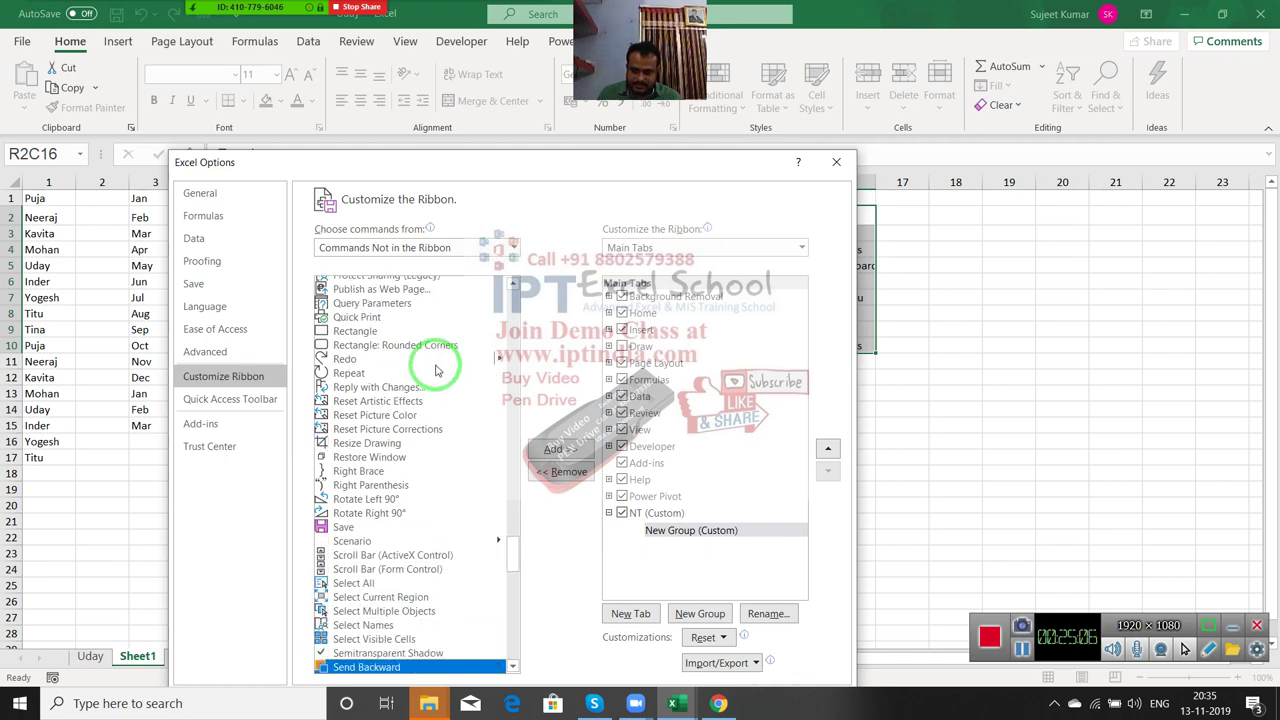
key(Down)
key(Down)
key(Down)
key(Down)
key(Down)
key(Down)
key(Down)
key(Down)
key(Down)
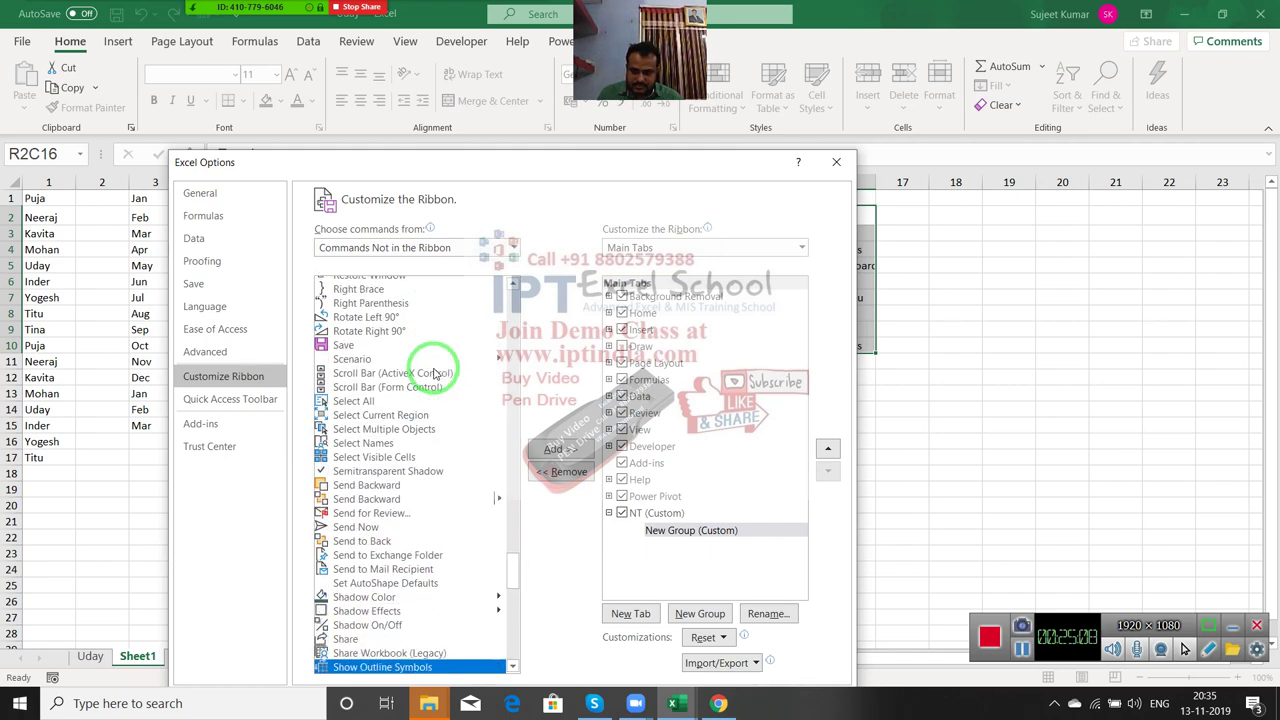
key(Down)
key(Down)
key(Down)
key(Down)
key(Down)
key(Down)
key(Down)
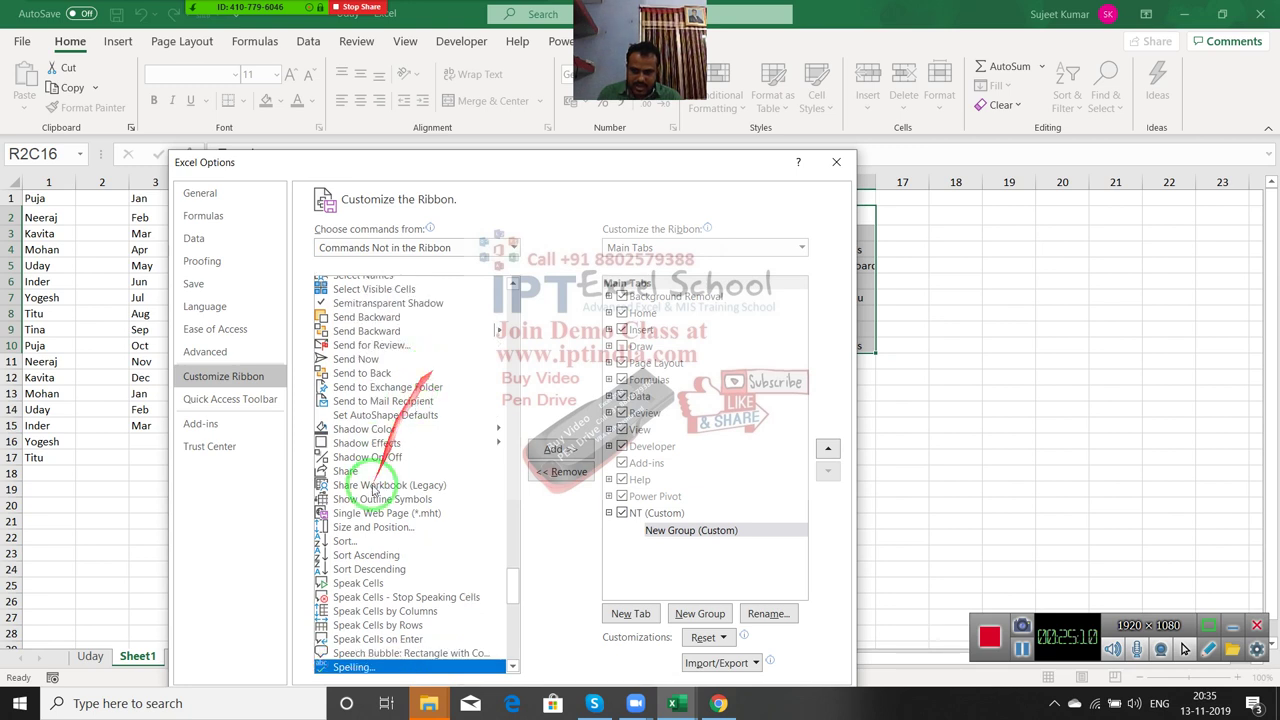
key(Down)
drag(330, 372, 372, 553)
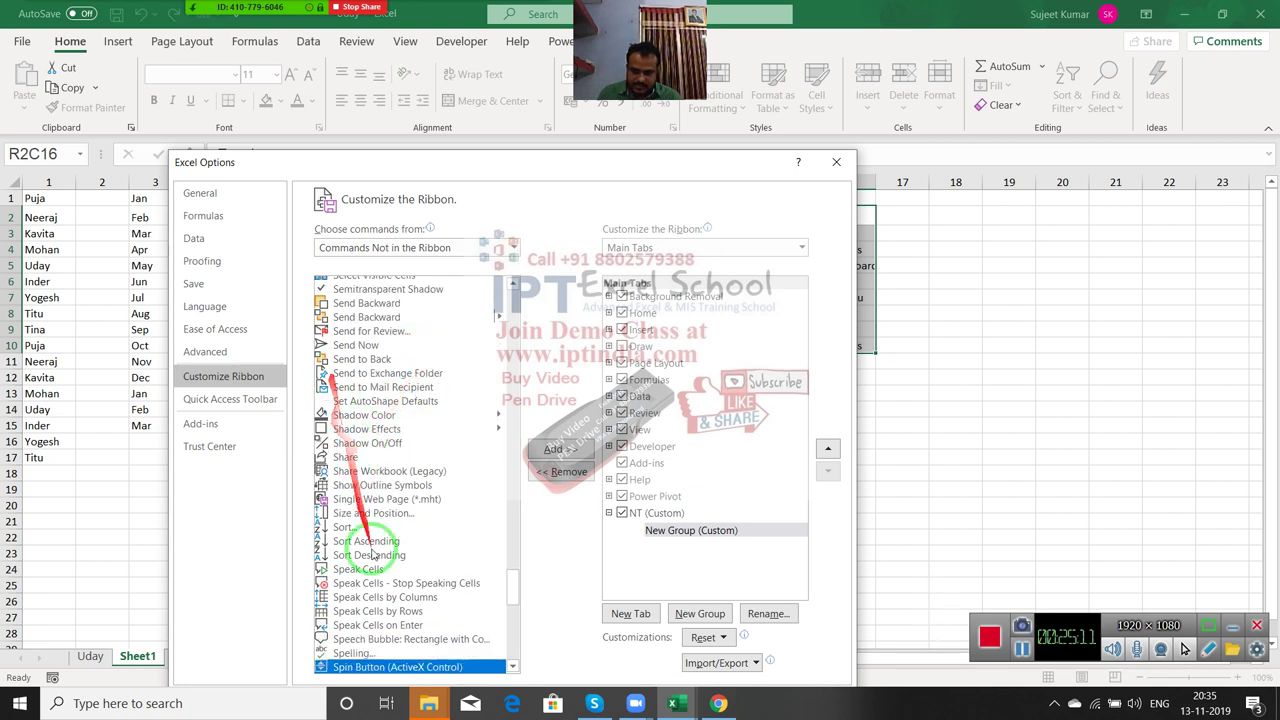
click(390, 625)
Add Speak Cells on Enter to NT's group, apply with OK, and switch it on
drag(448, 630, 550, 462)
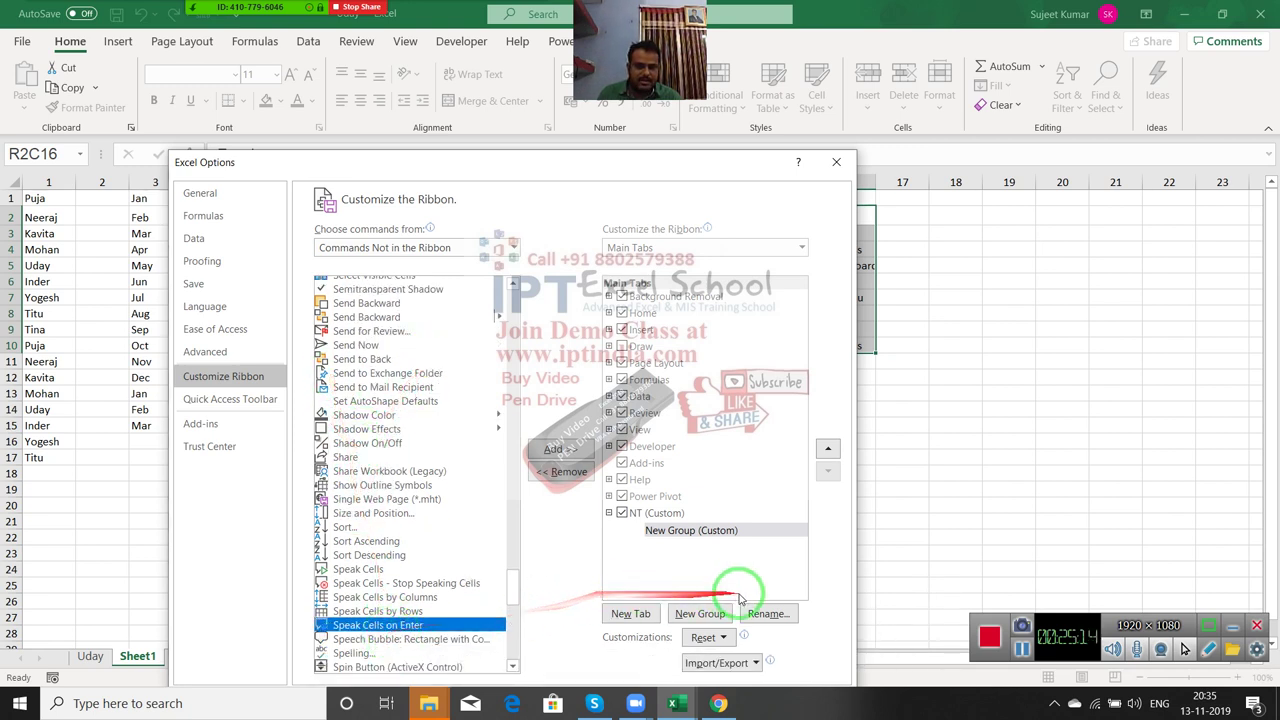
click(566, 450)
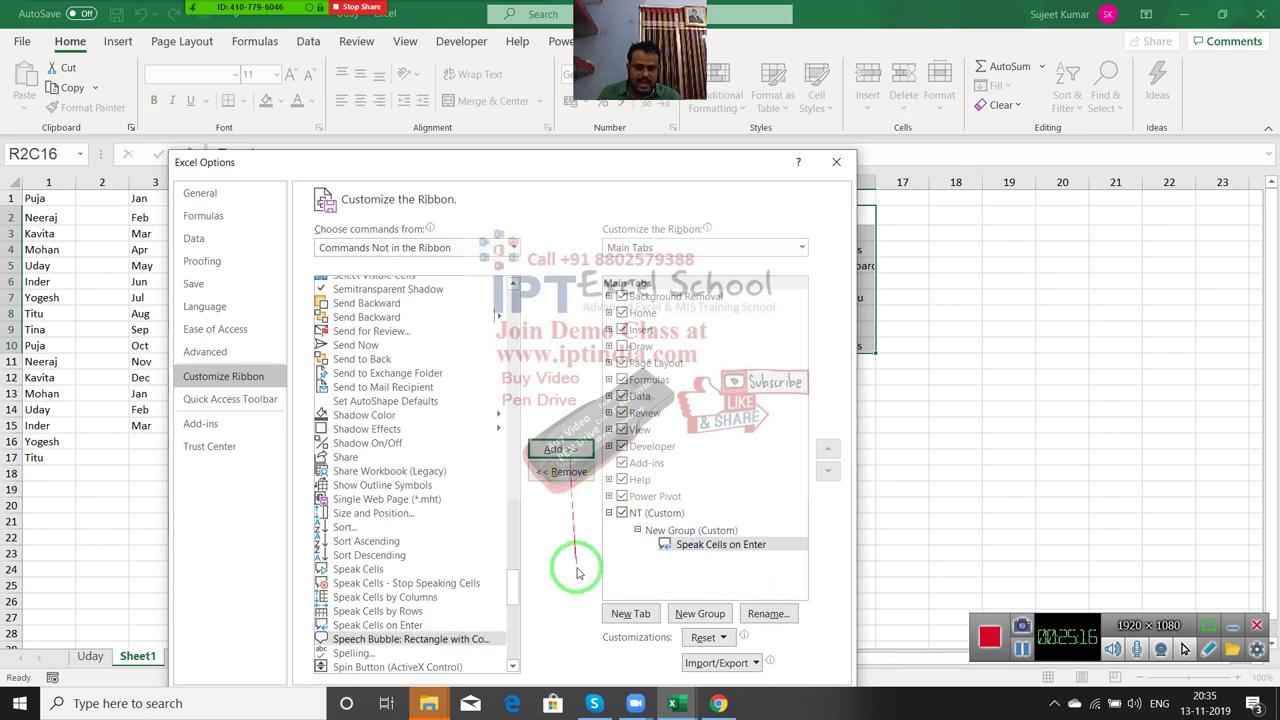
drag(586, 563, 742, 628)
drag(677, 162, 677, 49)
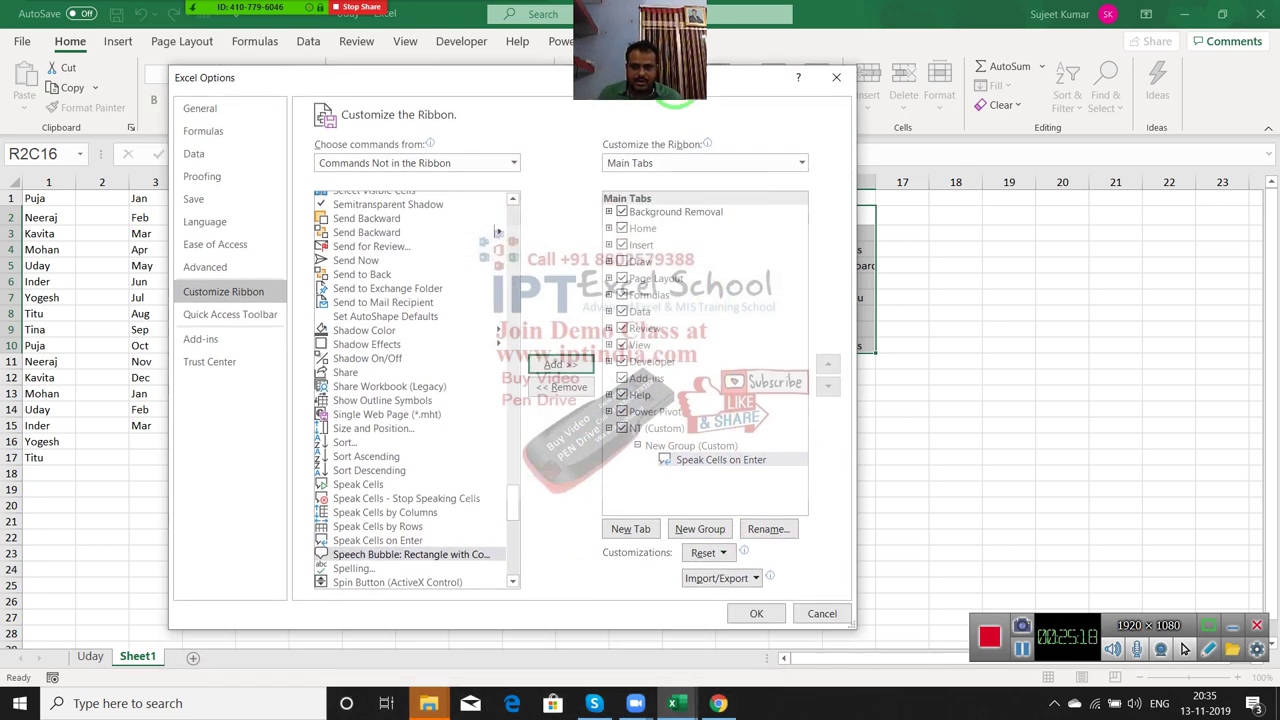
click(763, 587)
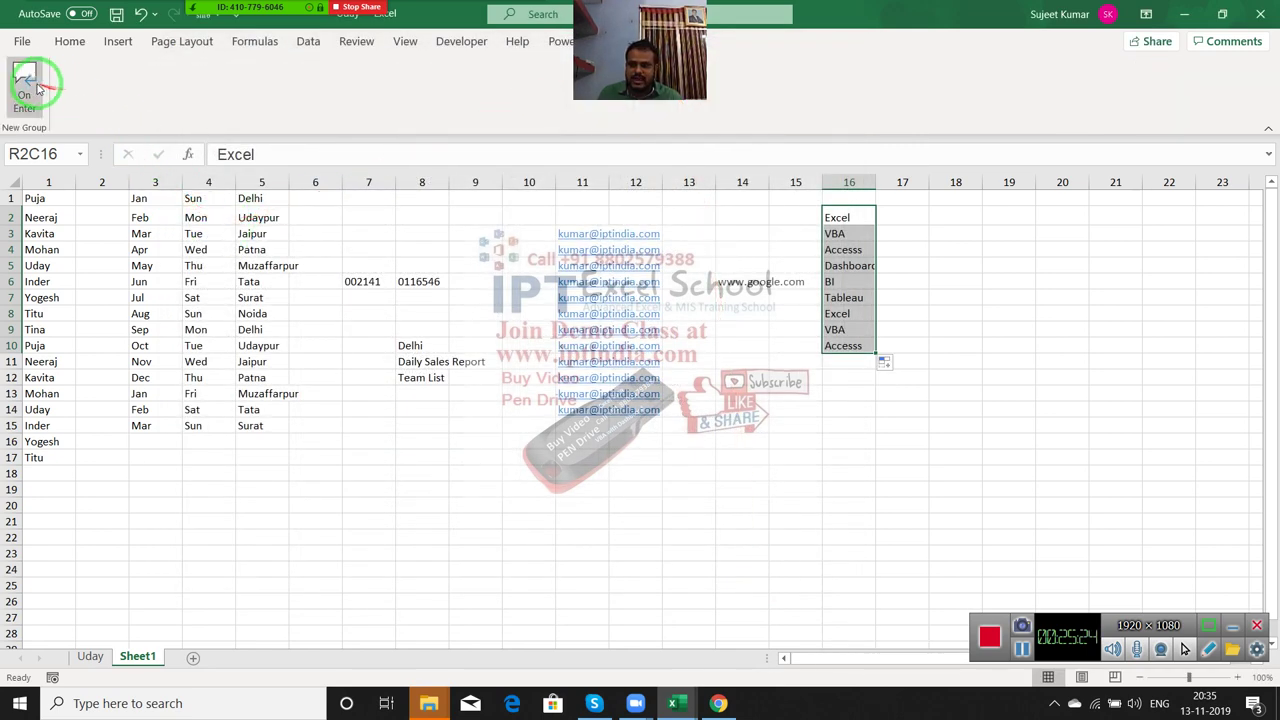
click(28, 88)
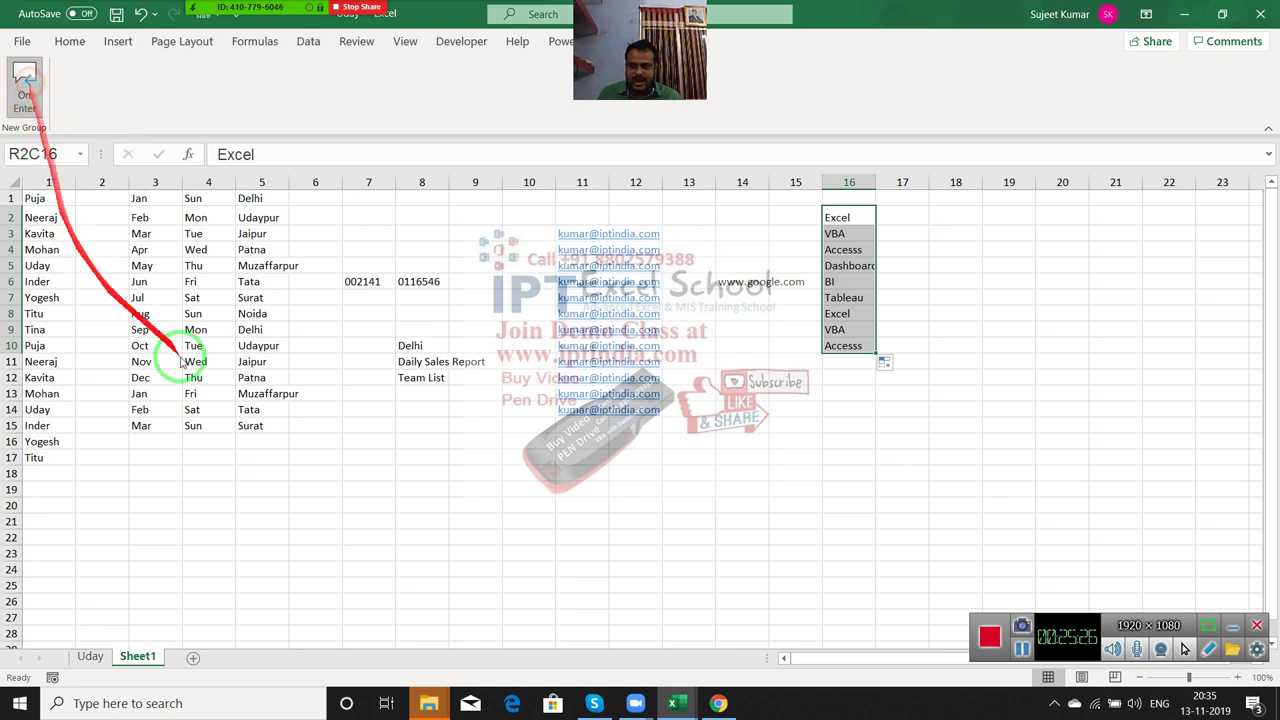
Enter OM, uday, Yogesh and Delhi down column 18 starting at R2C18
click(940, 214)
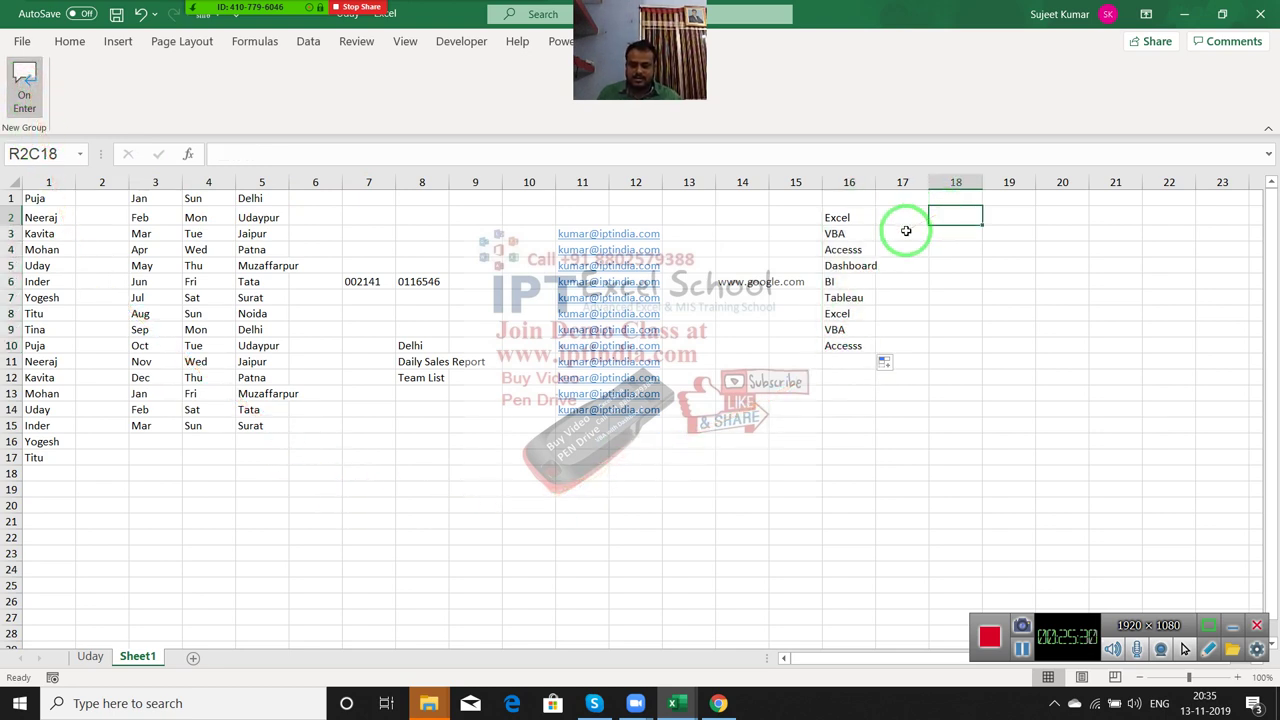
text(OM)
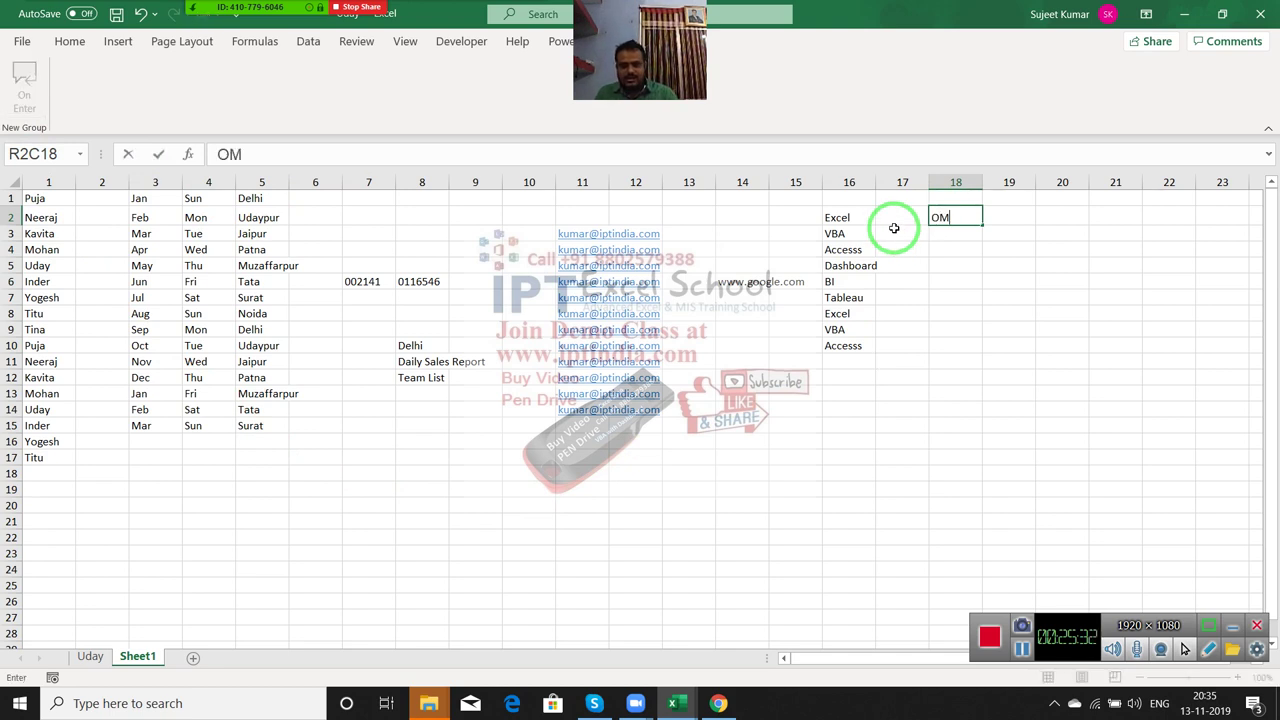
key(Return)
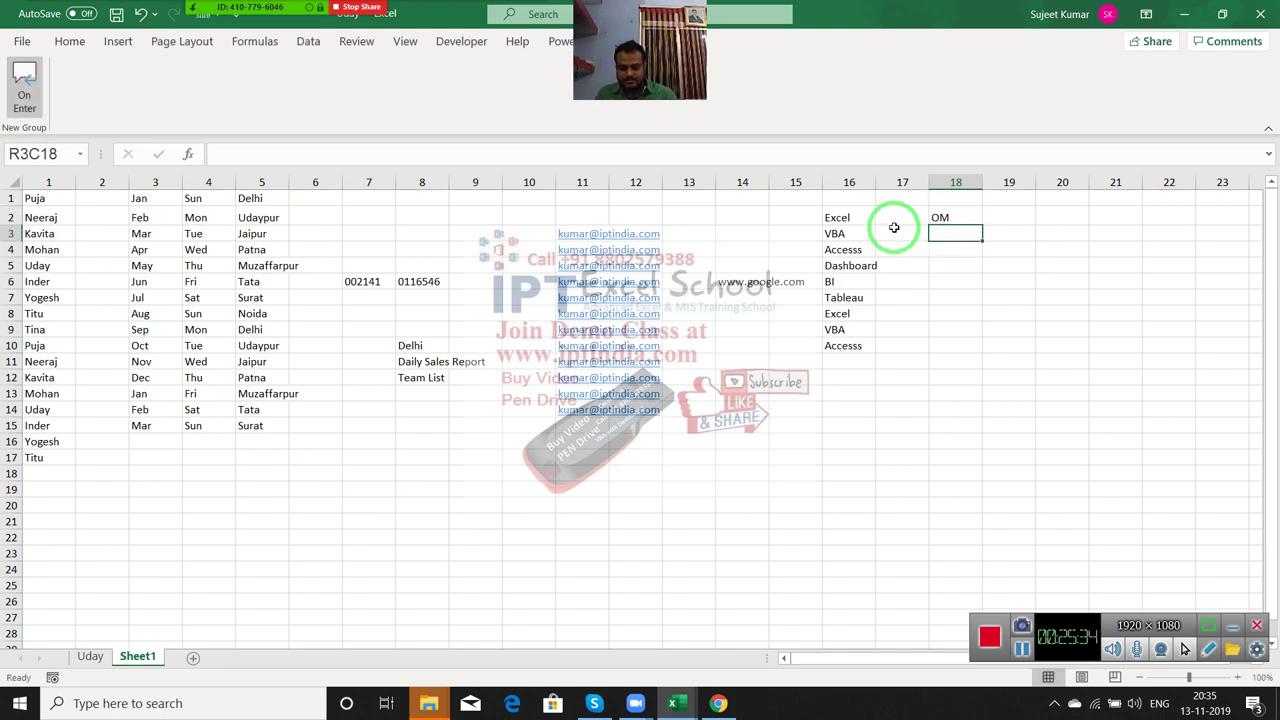
text(uday)
key(Return)
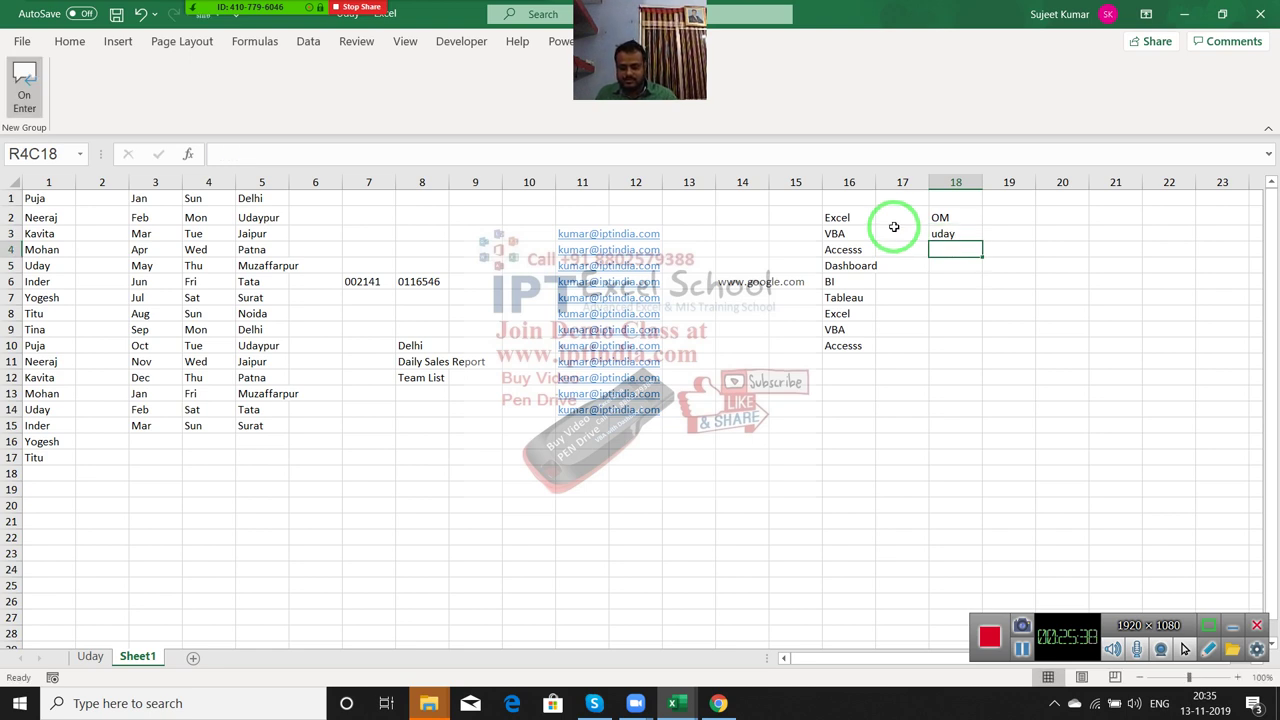
text(Yogesh)
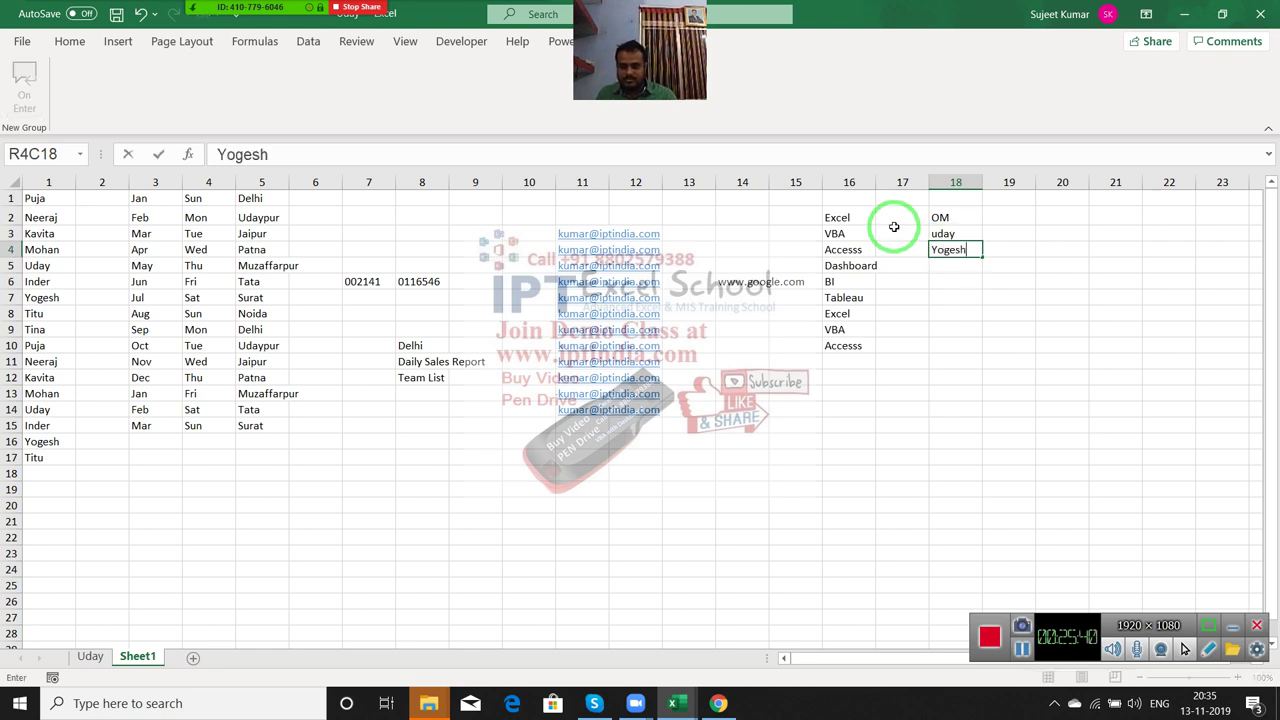
key(Return)
text(Delhi)
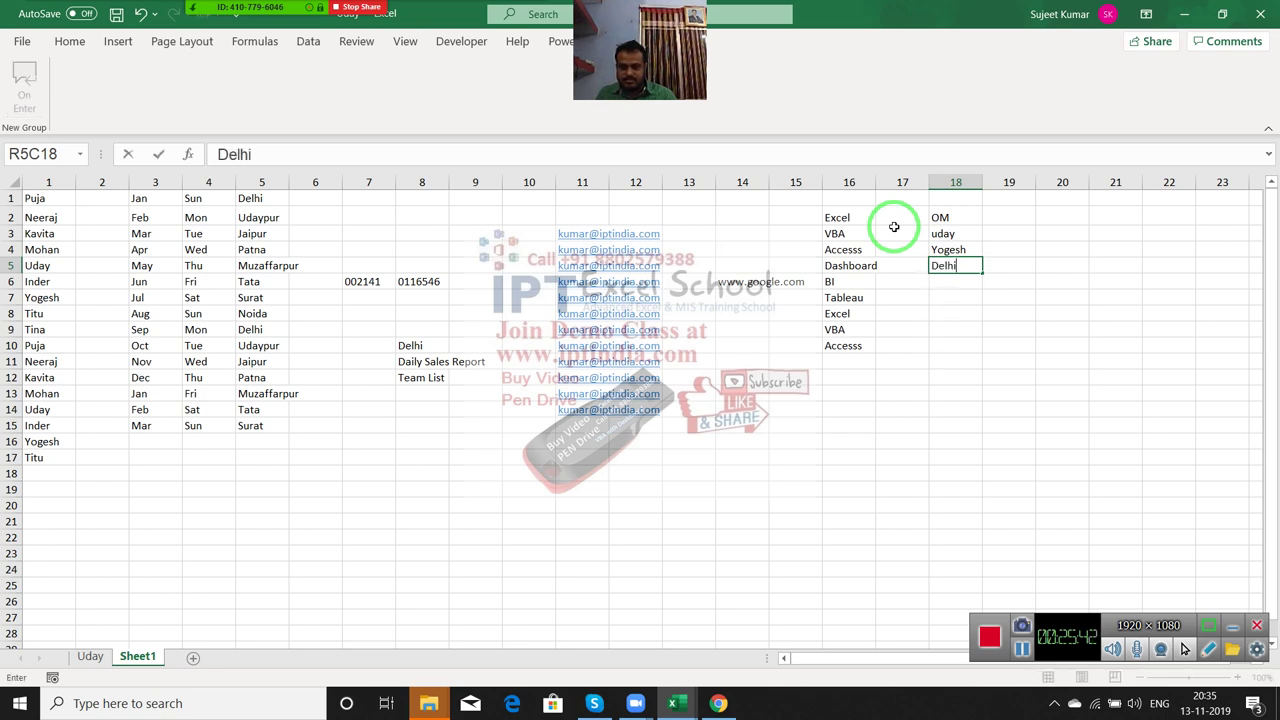
key(Return)
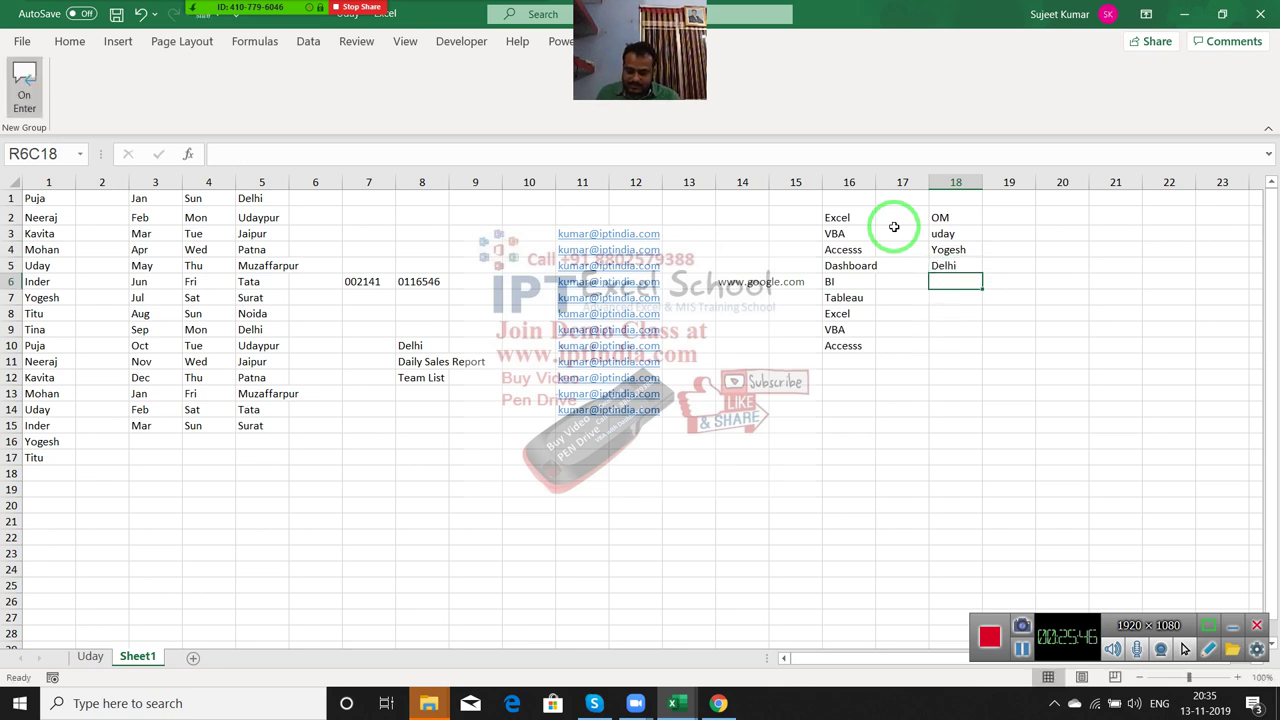
Add Tina below Delhi, then select the entries OM through Delhi
text(Tina)
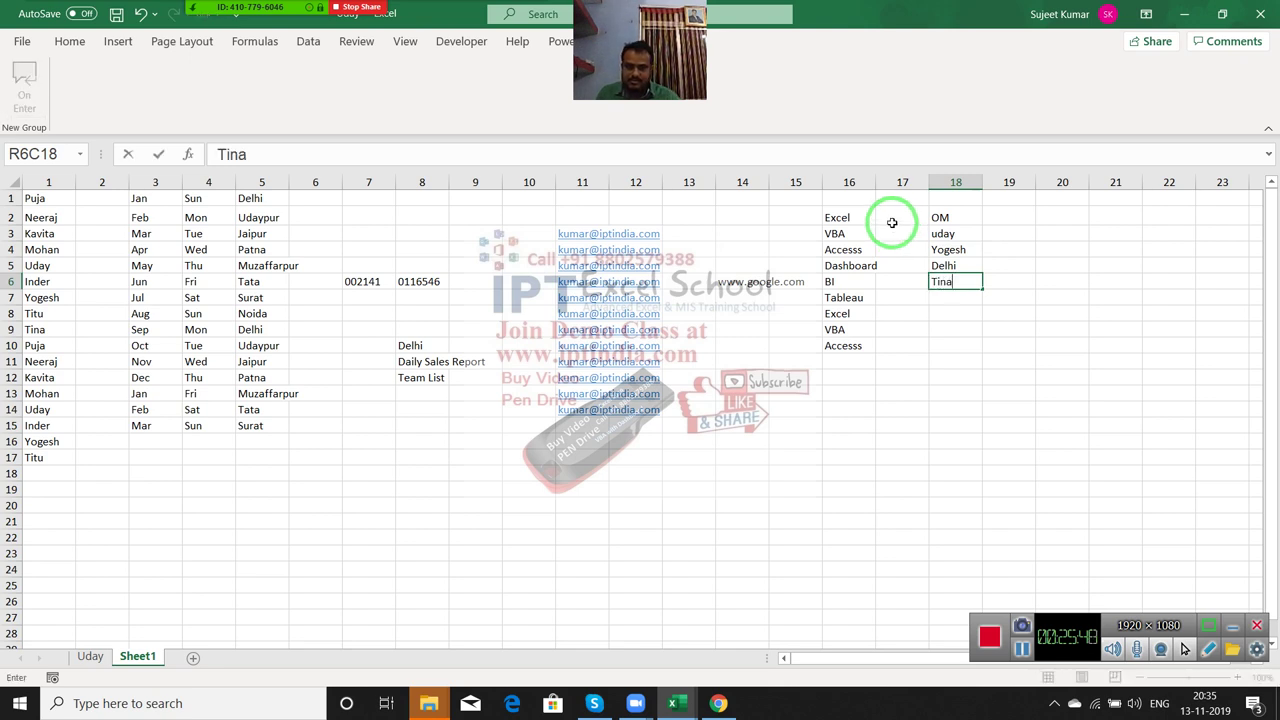
key(Return)
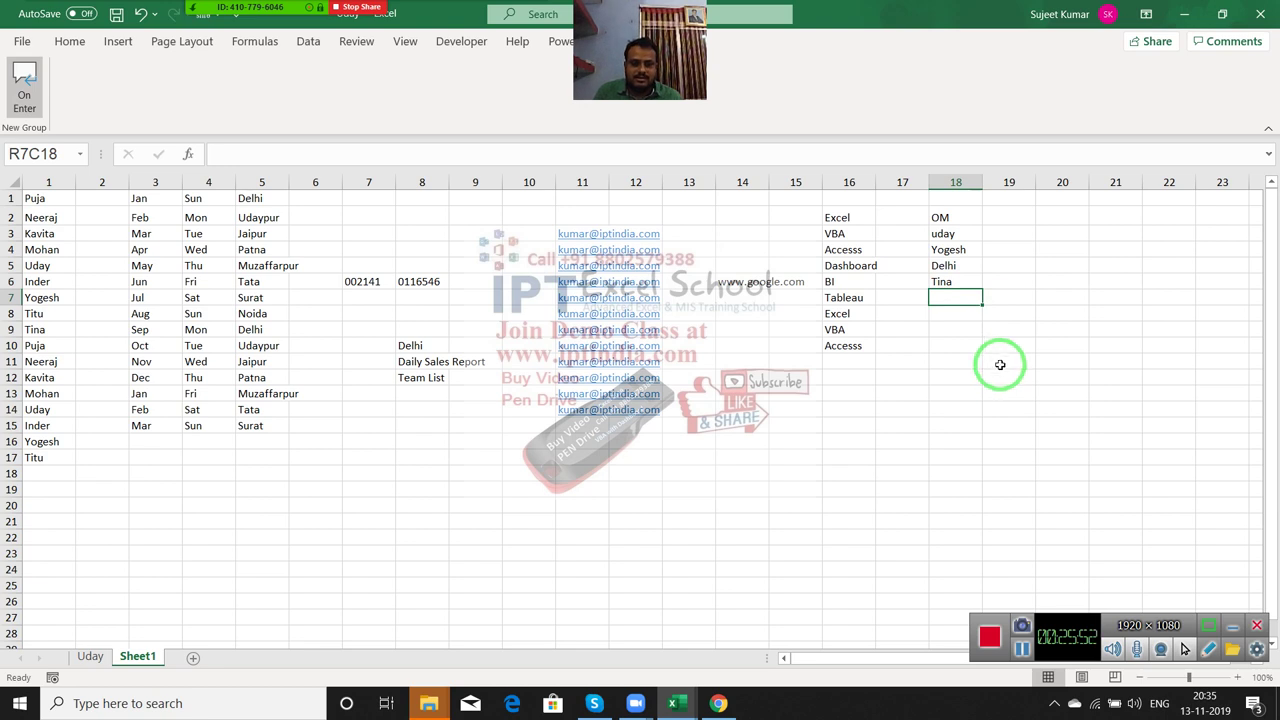
click(971, 227)
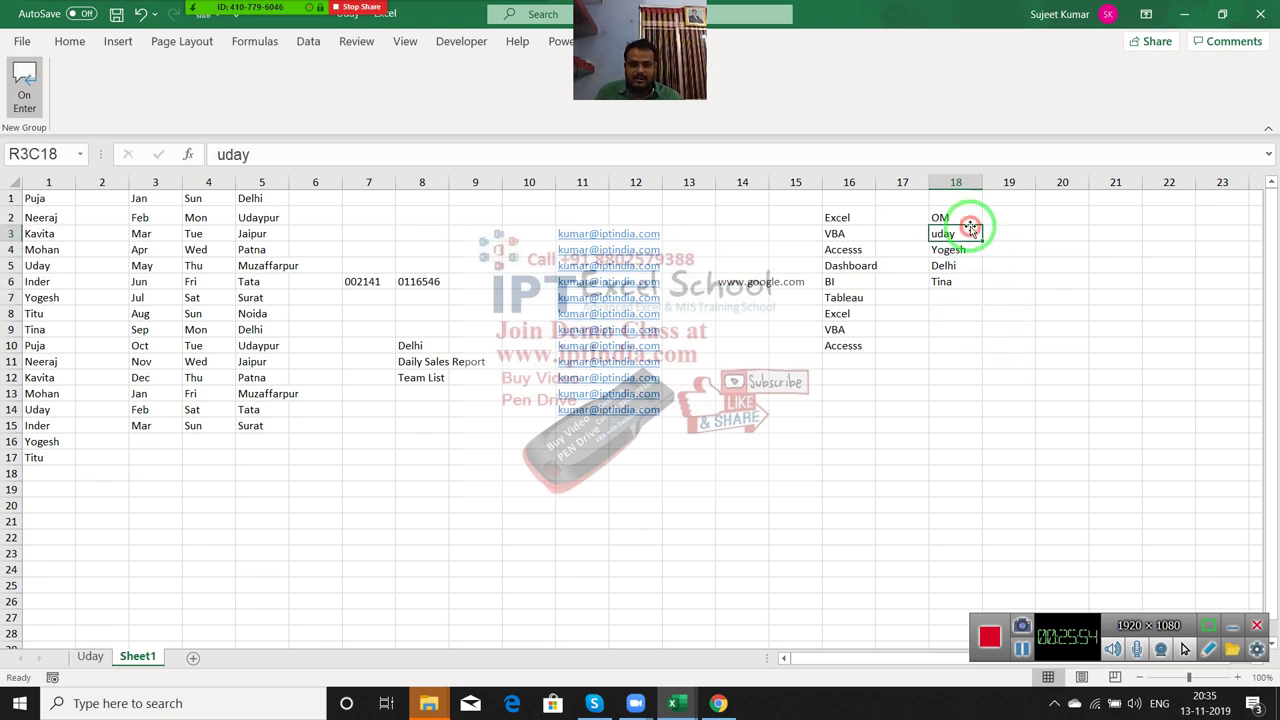
drag(970, 207, 960, 269)
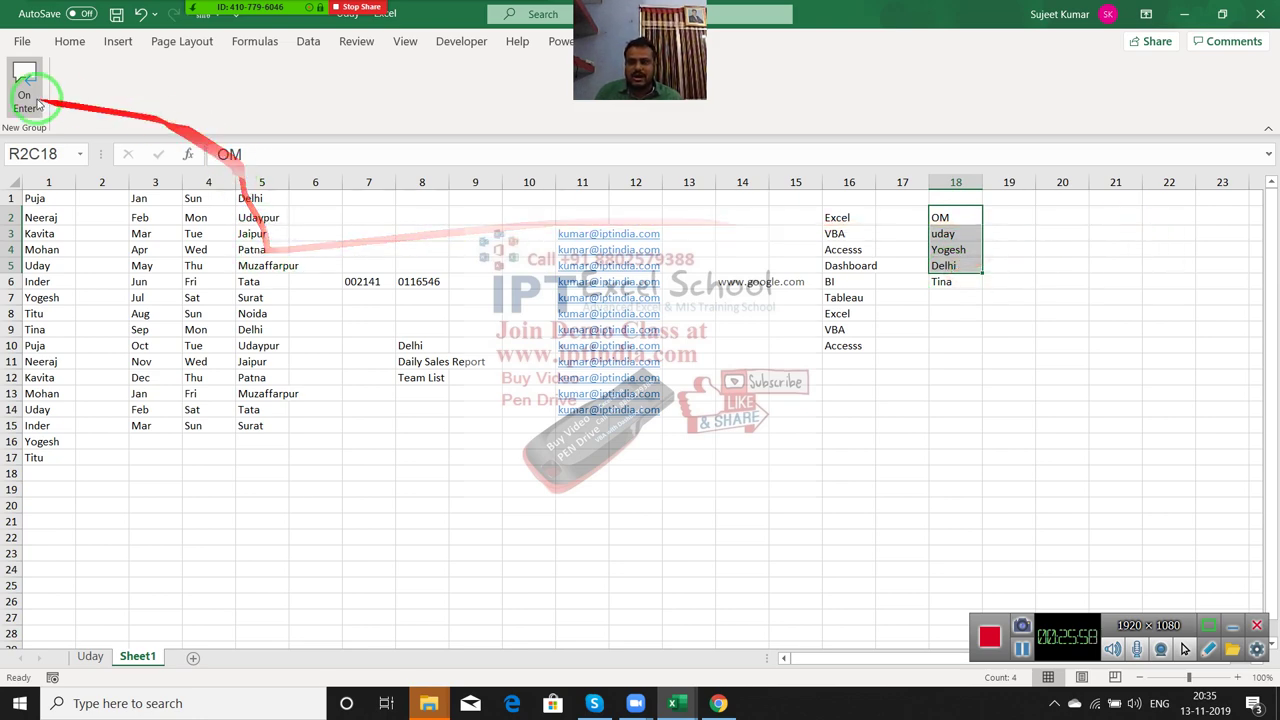
Add View Macros from Popular Commands to the Quick Access Toolbar and confirm with OK
click(27, 49)
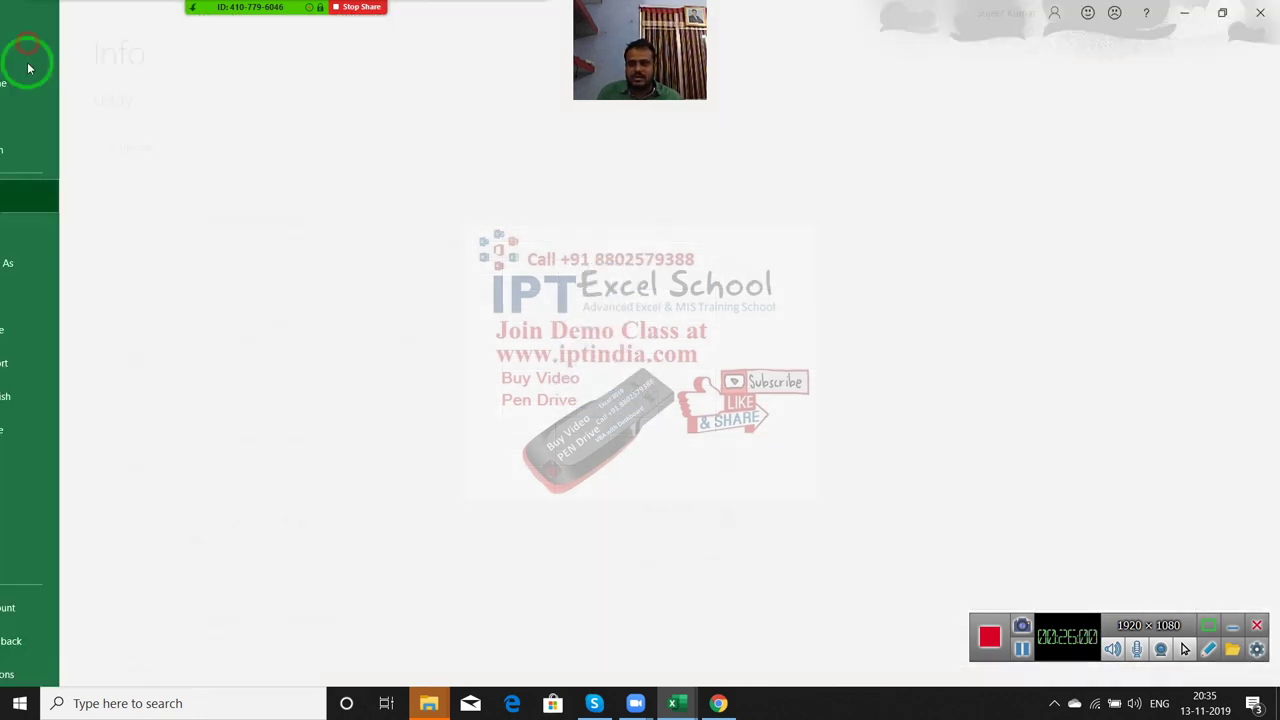
click(95, 674)
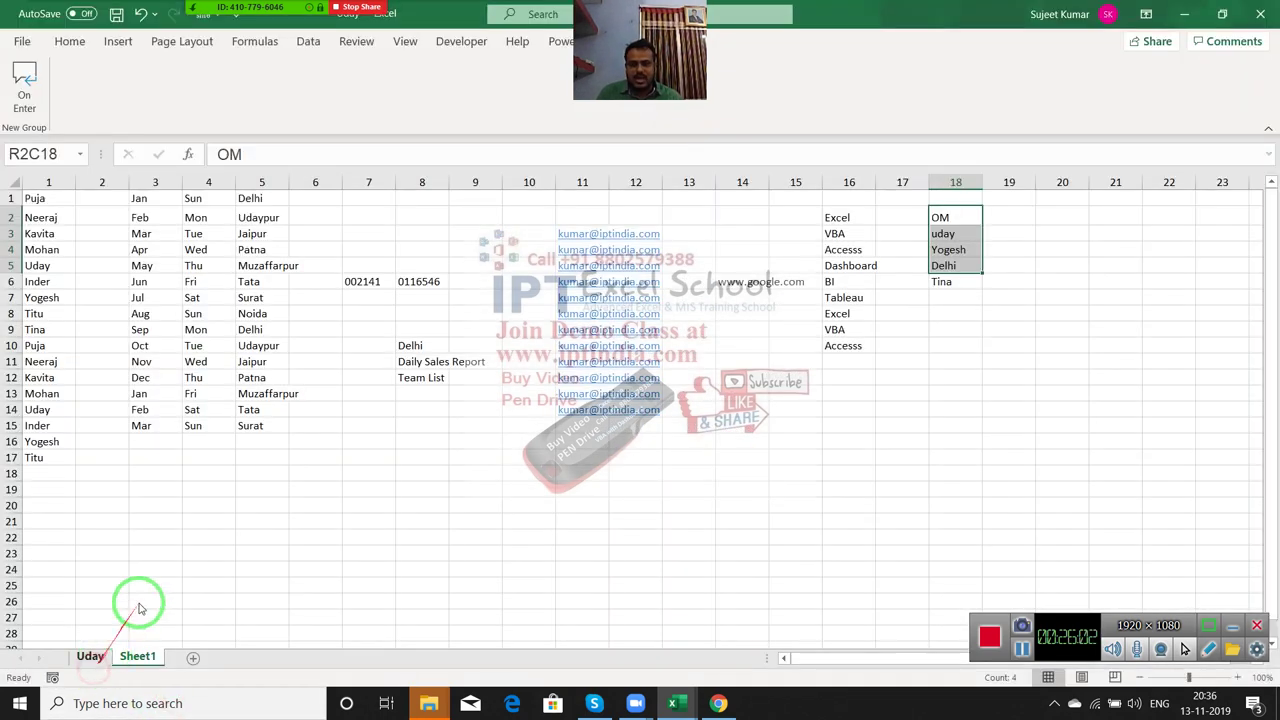
click(336, 310)
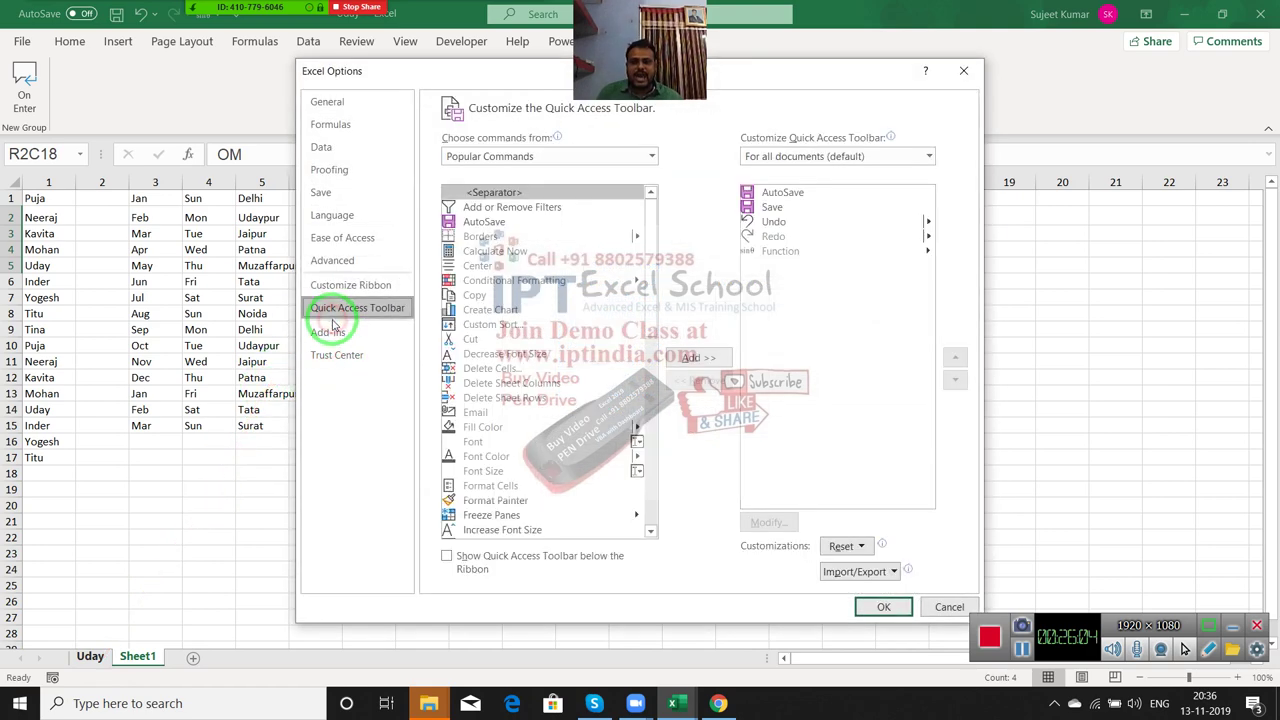
mouse_move(478, 72)
mouse_down()
mouse_move(447, 136)
mouse_move(414, 166)
mouse_up()
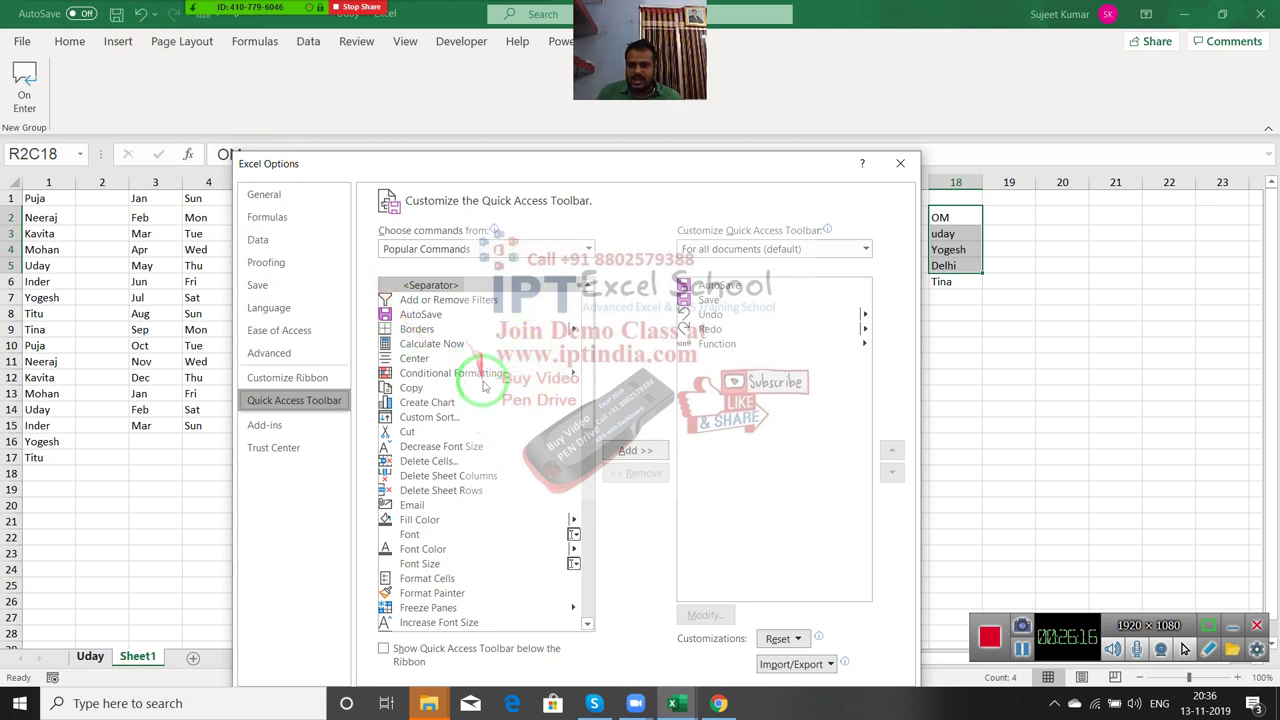
click(568, 332)
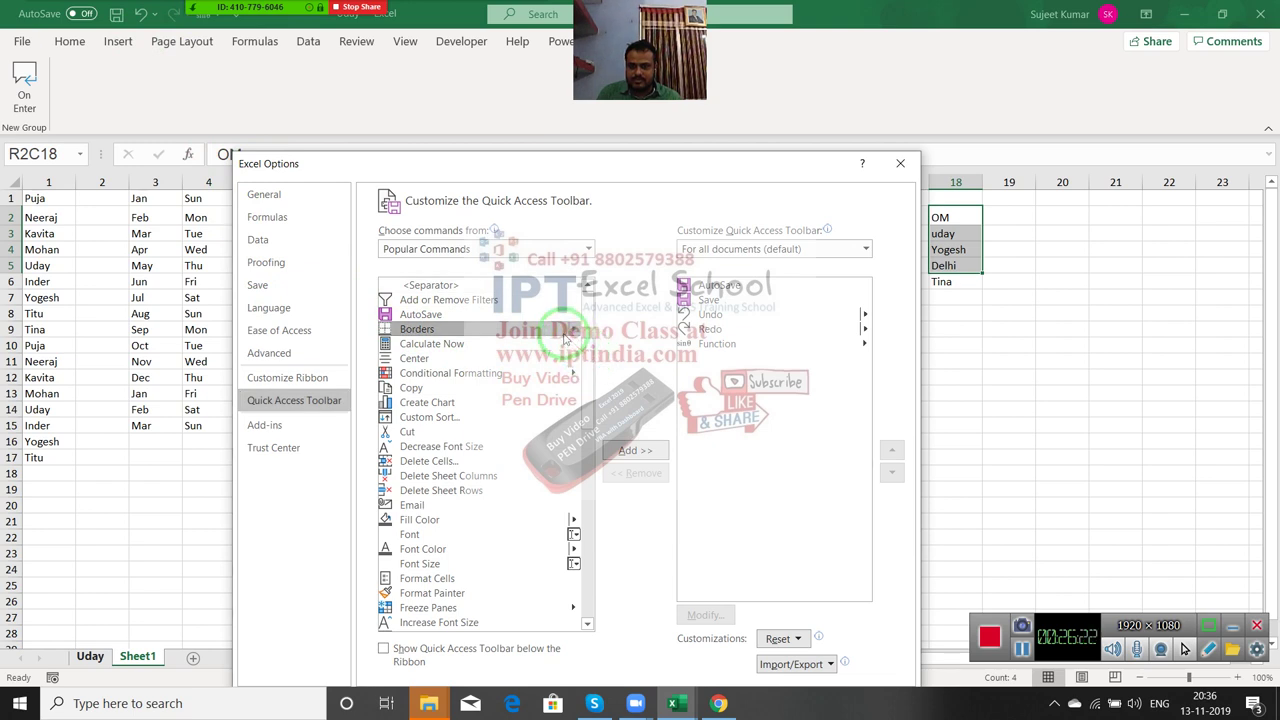
drag(588, 358, 583, 570)
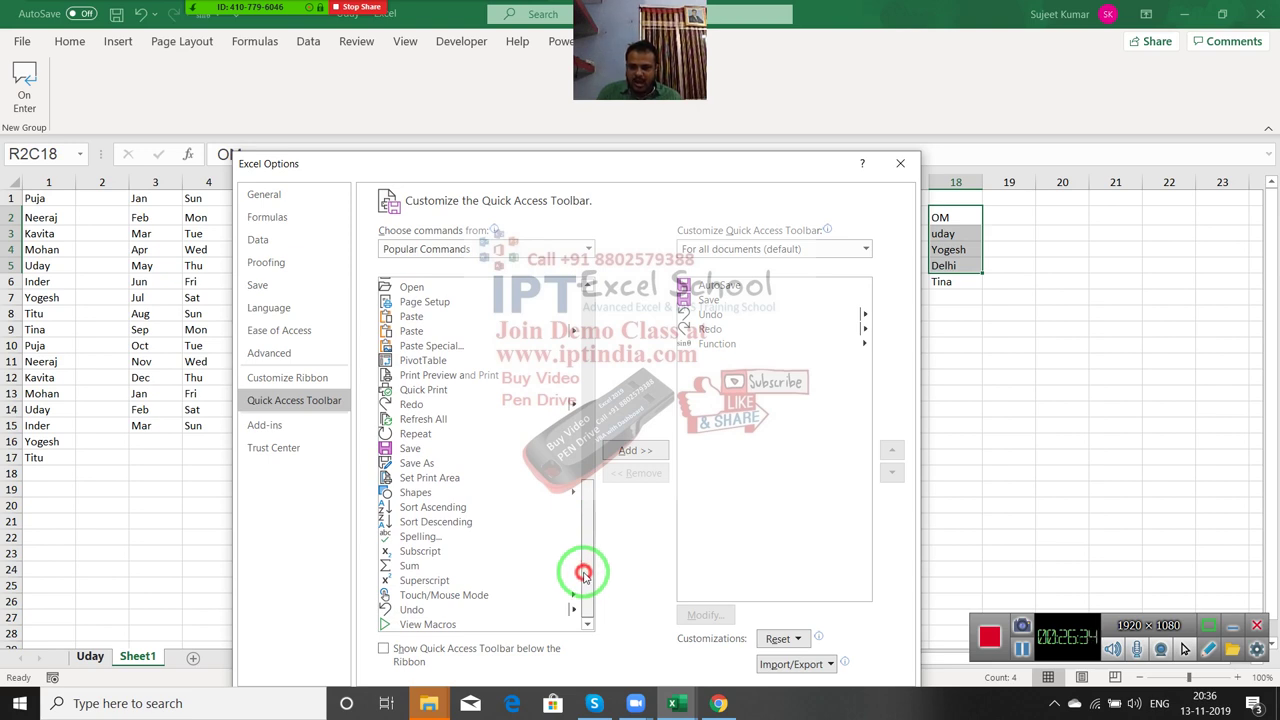
drag(583, 573, 586, 600)
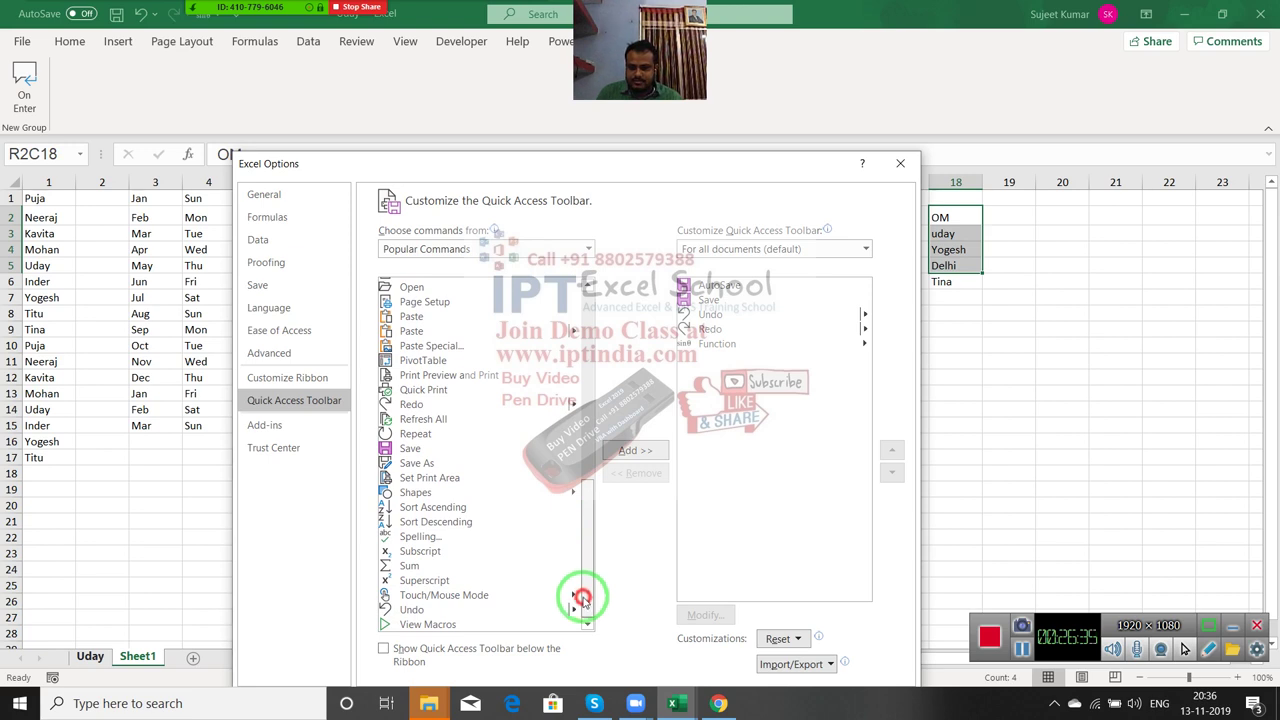
click(517, 624)
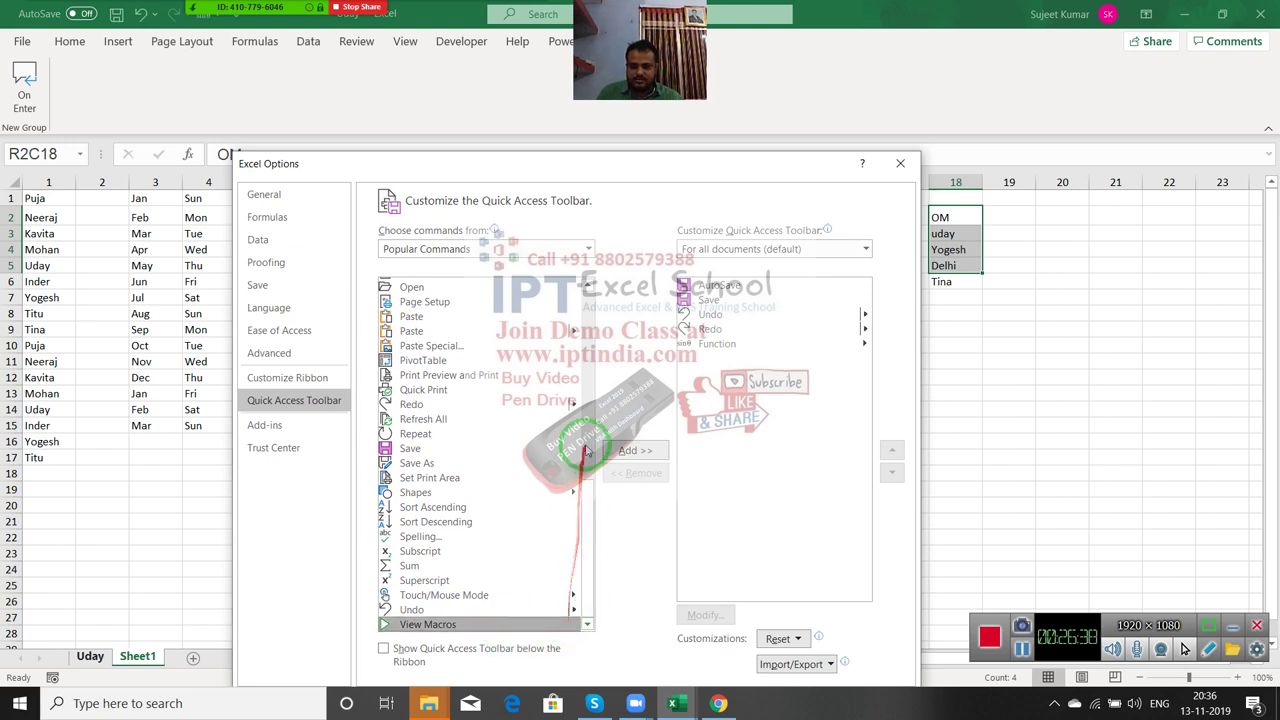
click(634, 451)
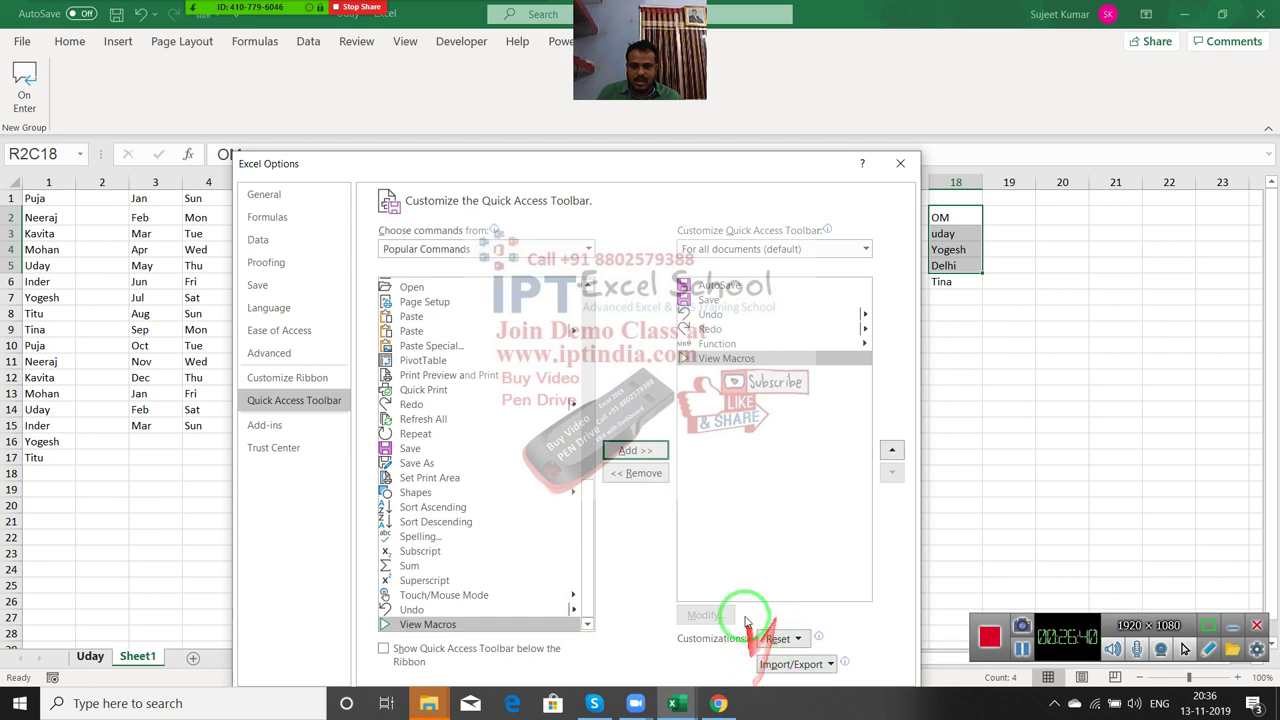
drag(677, 165, 639, 41)
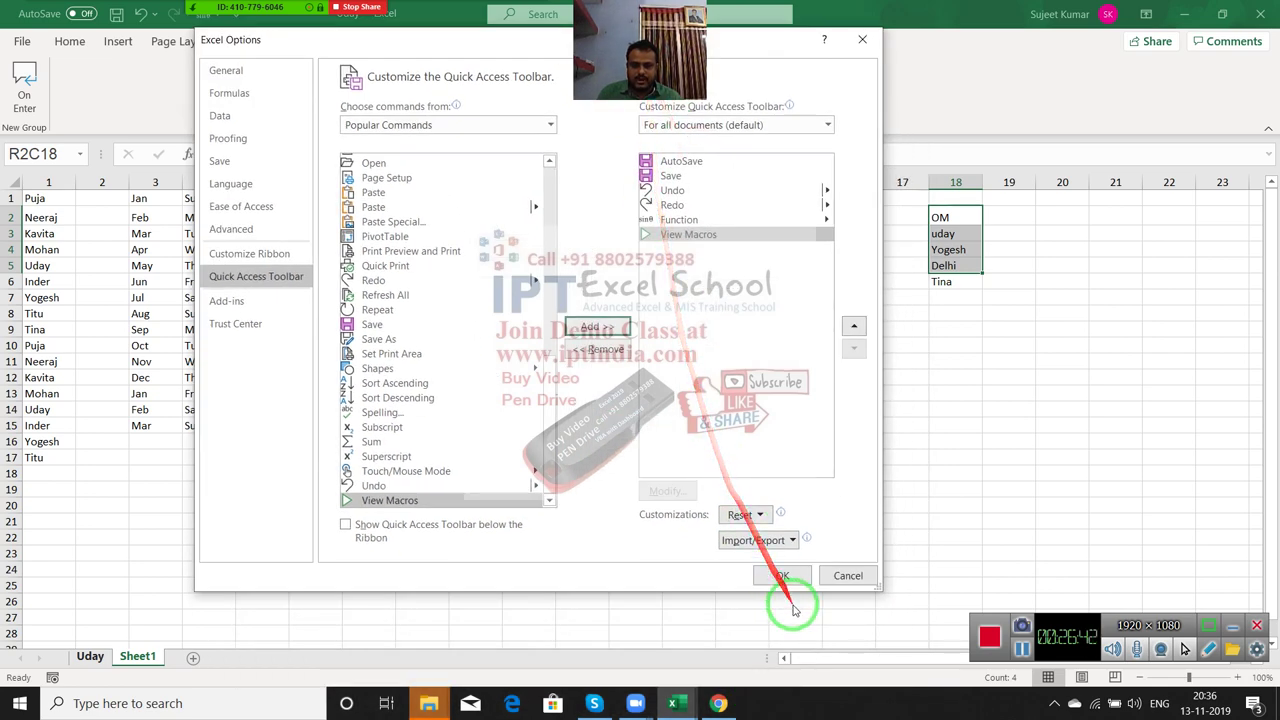
click(781, 575)
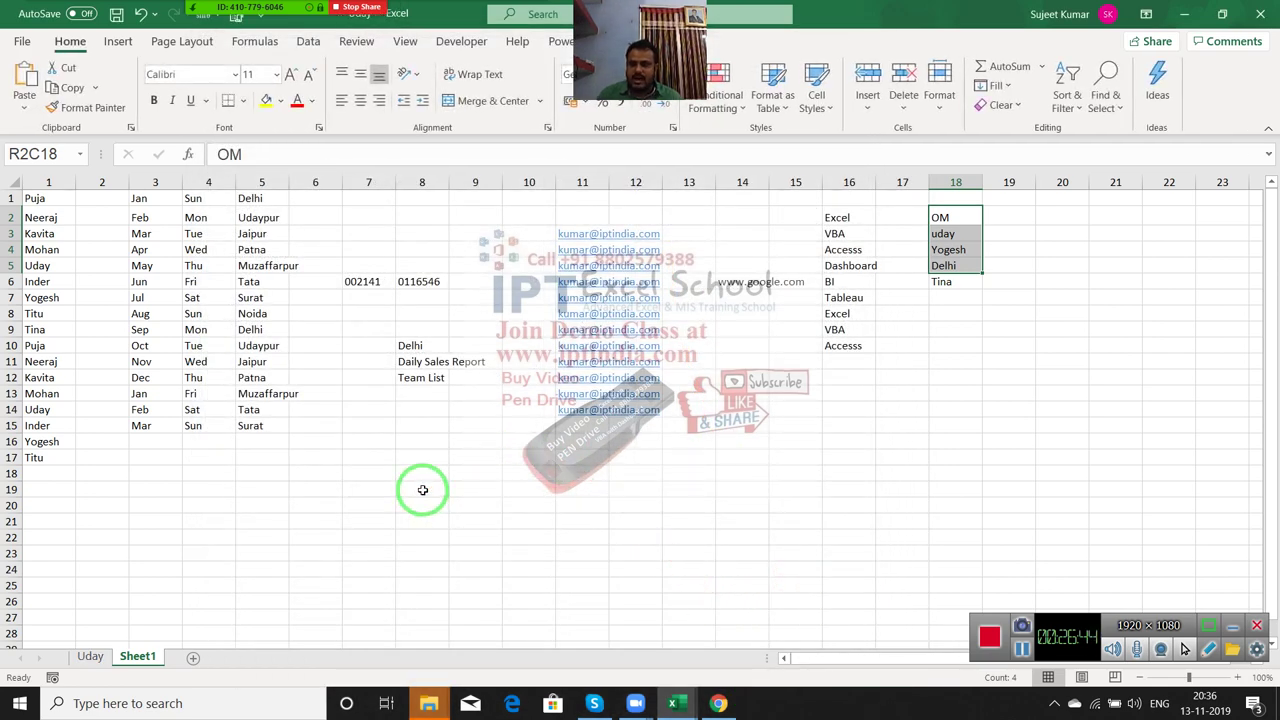
click(80, 10)
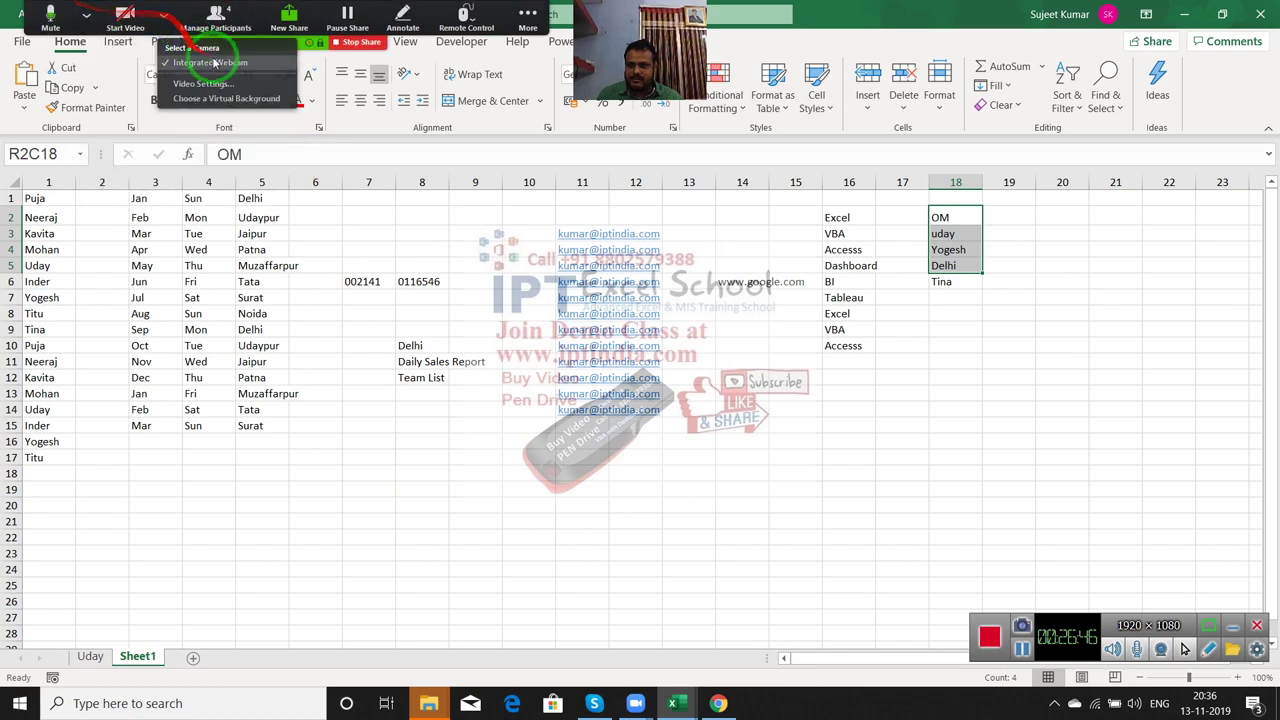
click(370, 105)
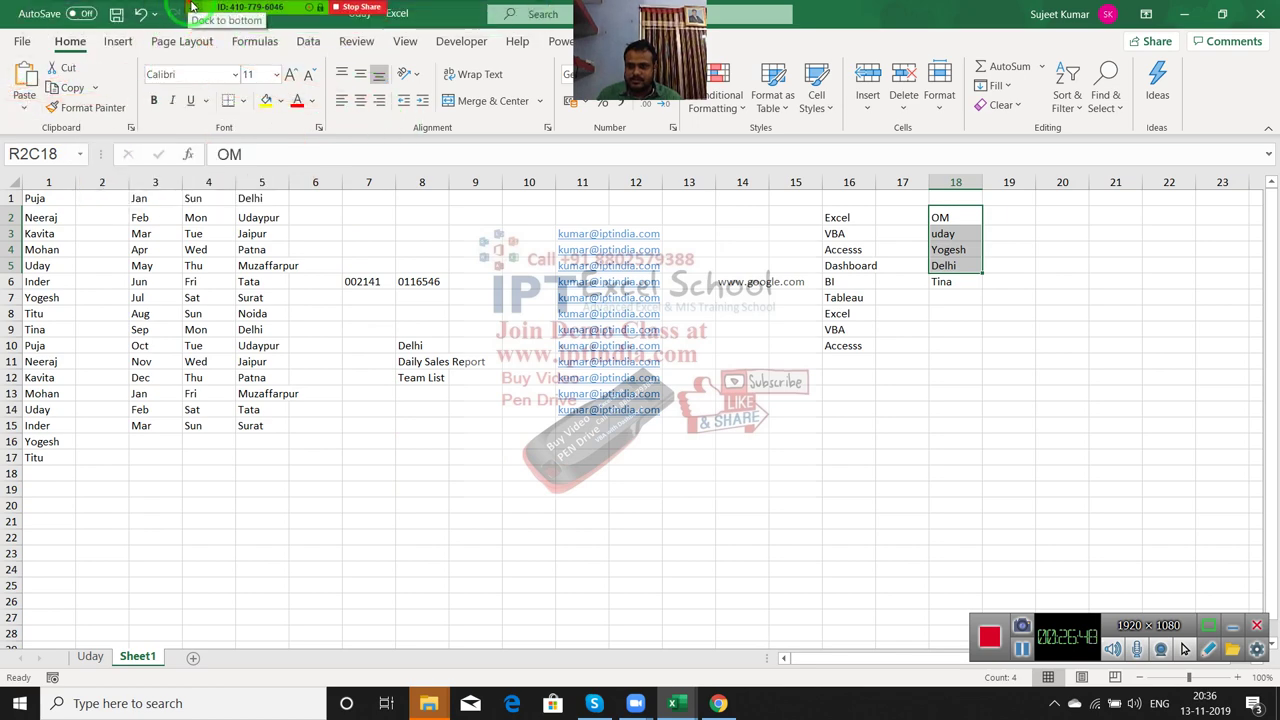
click(238, 15)
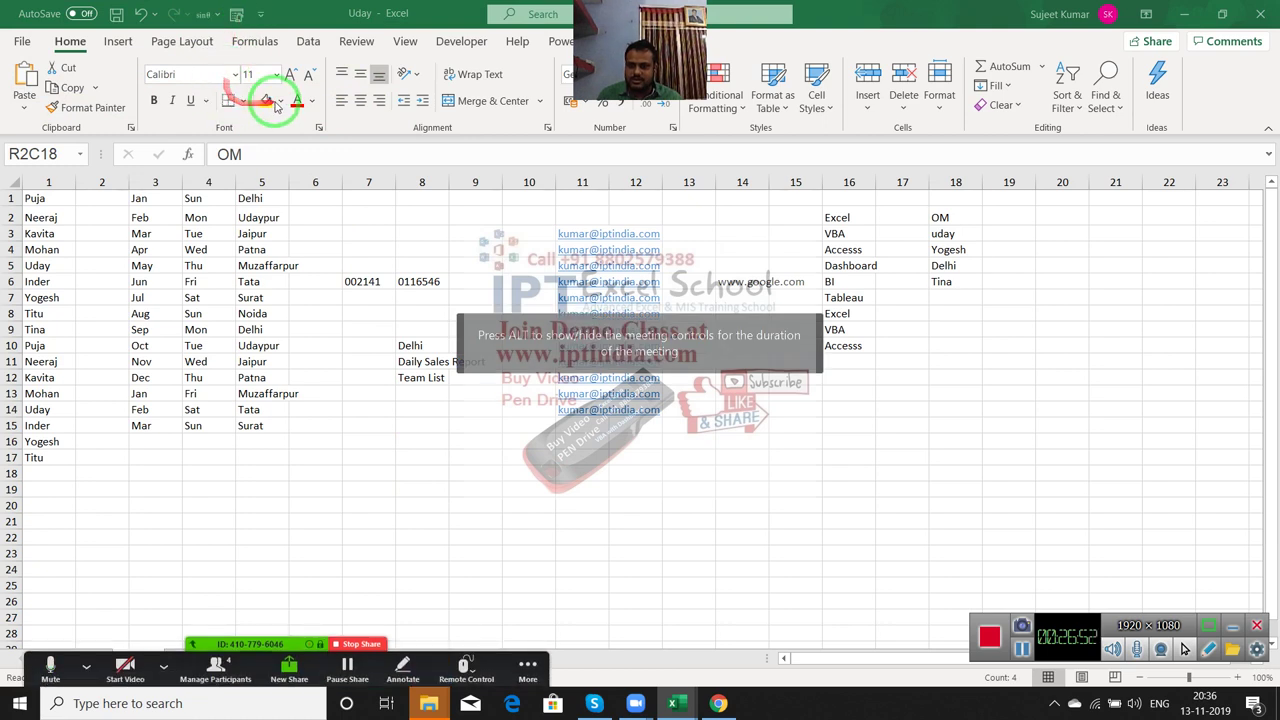
click(284, 231)
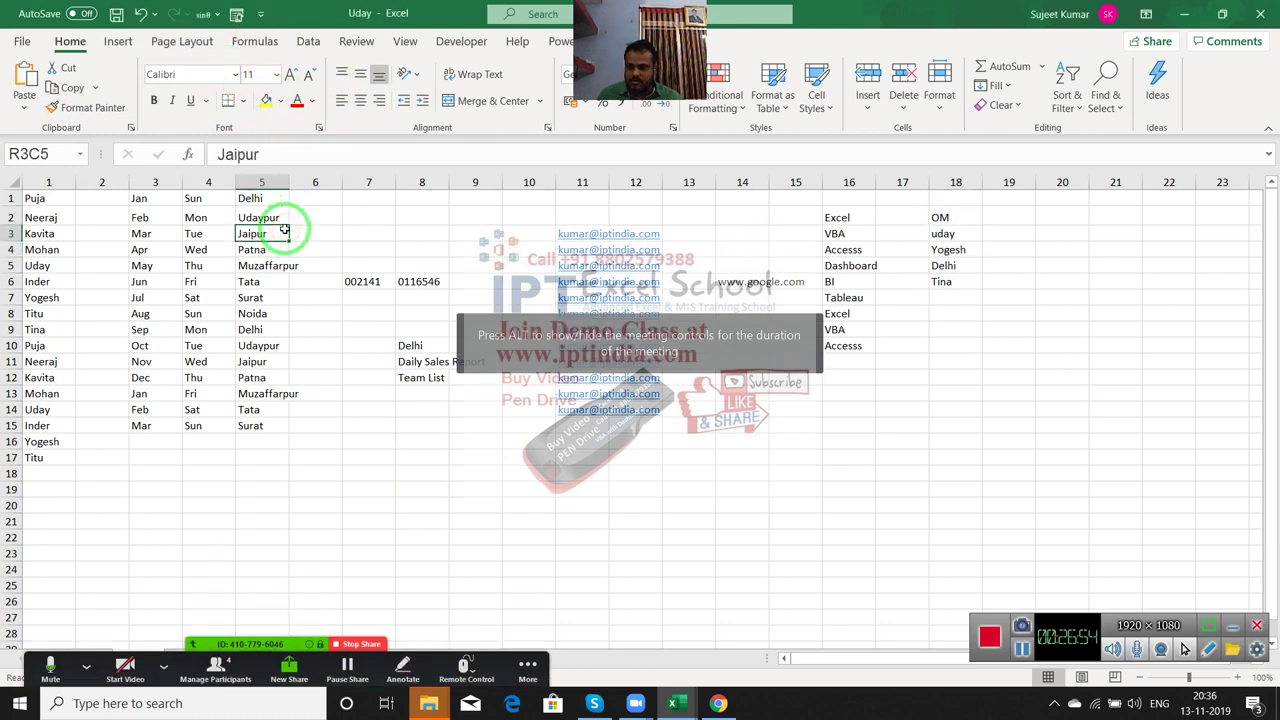
key(alt)
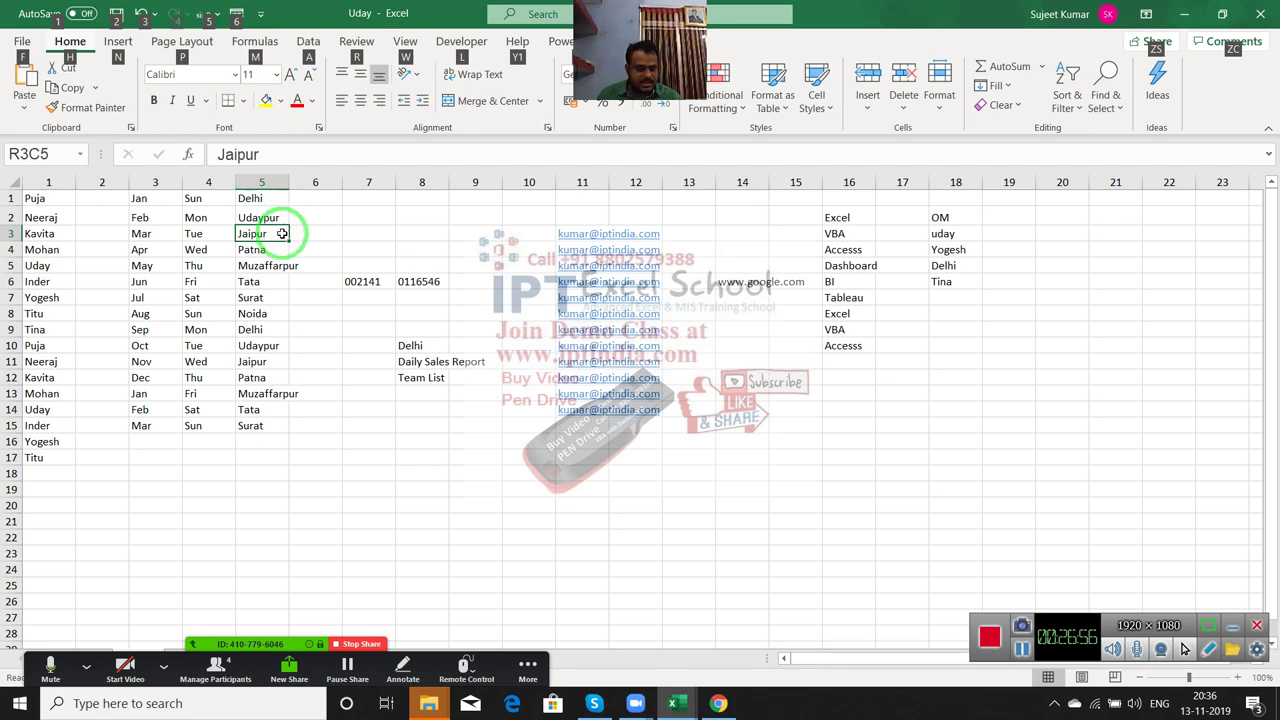
key(alt+F8)
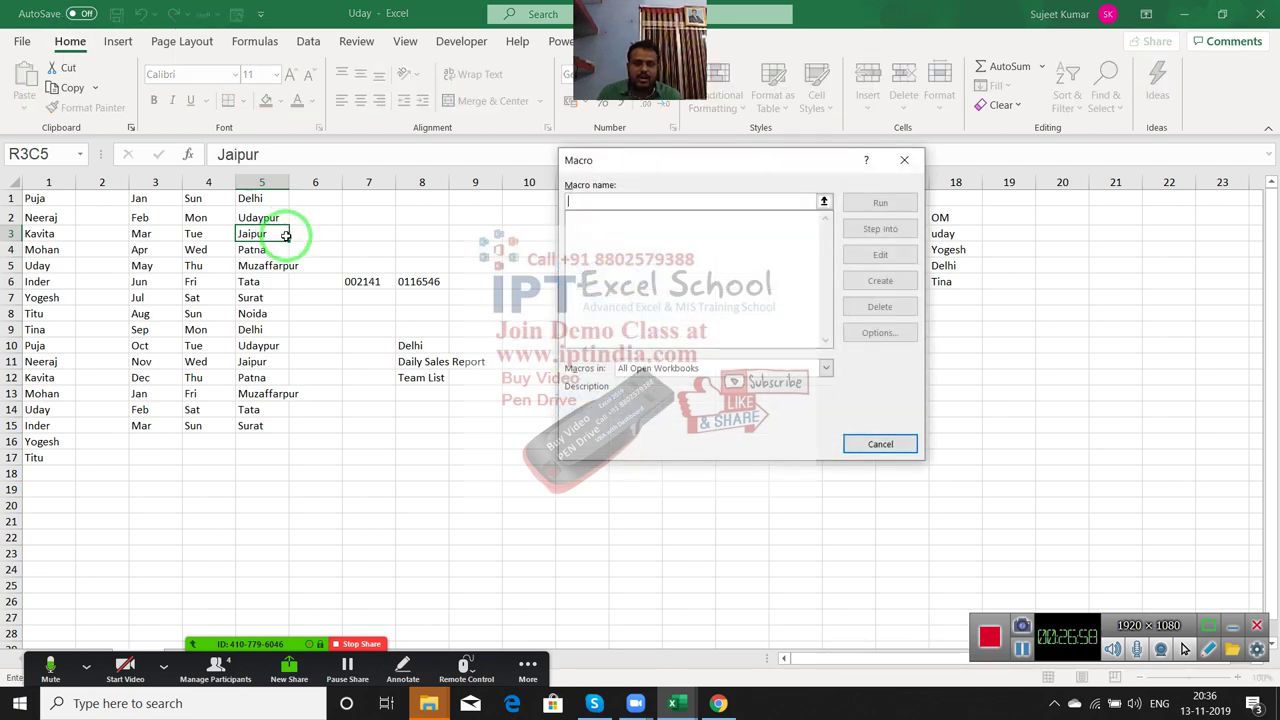
key(Escape)
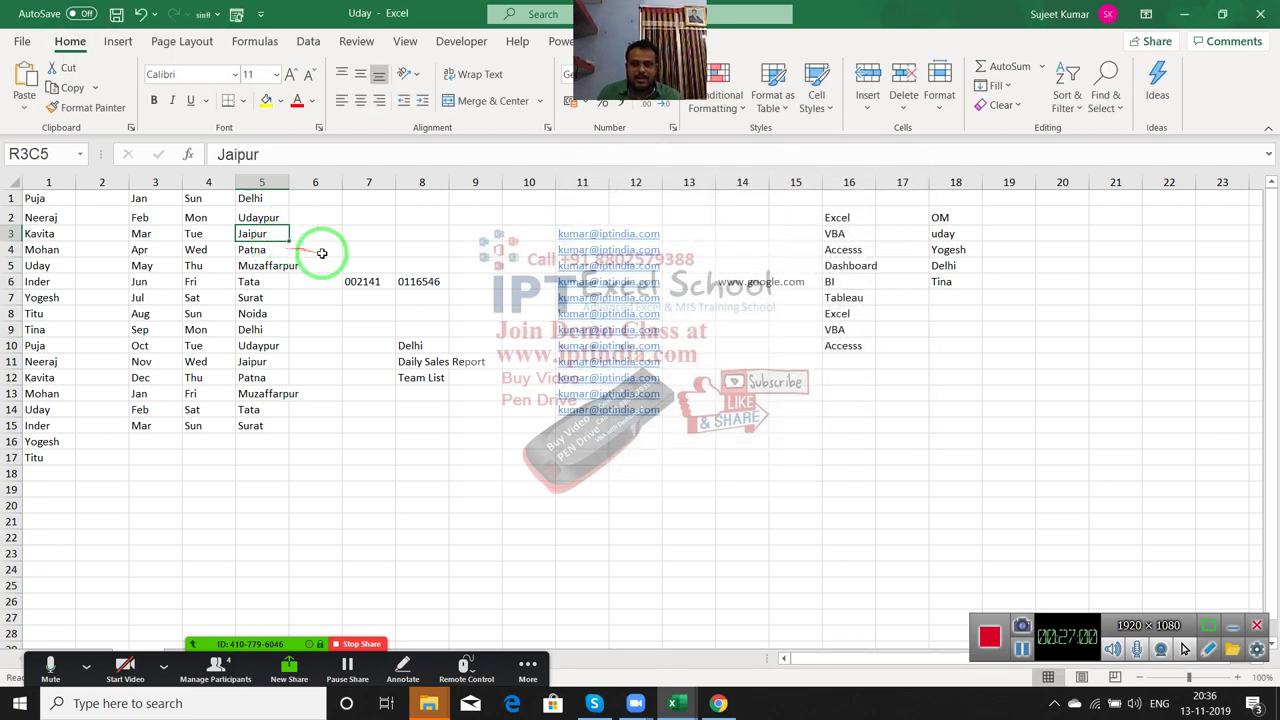
click(320, 246)
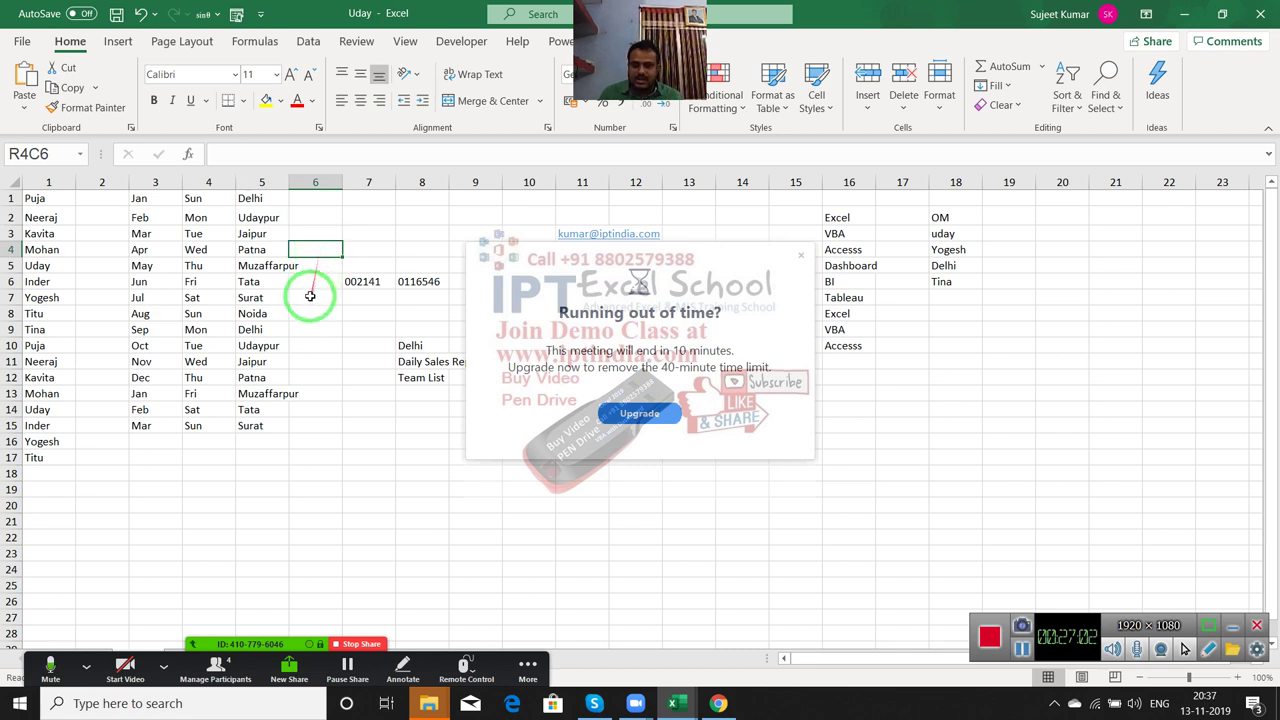
click(804, 257)
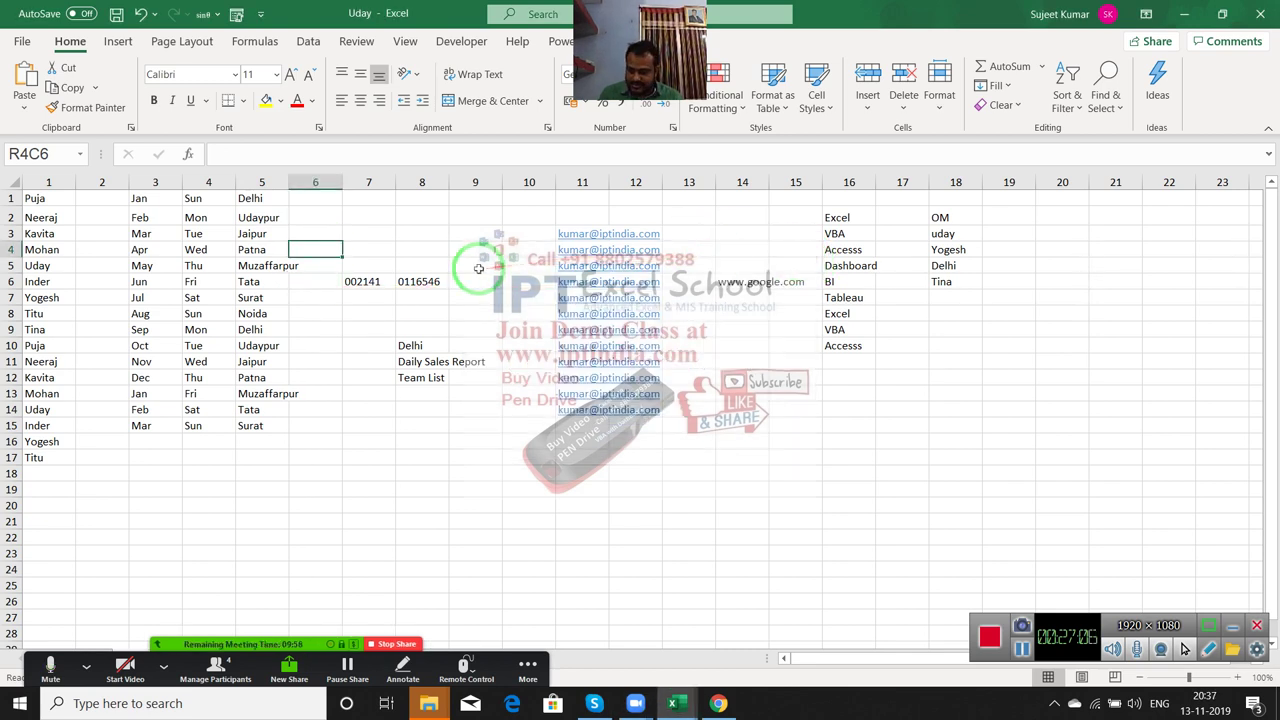
key(alt)
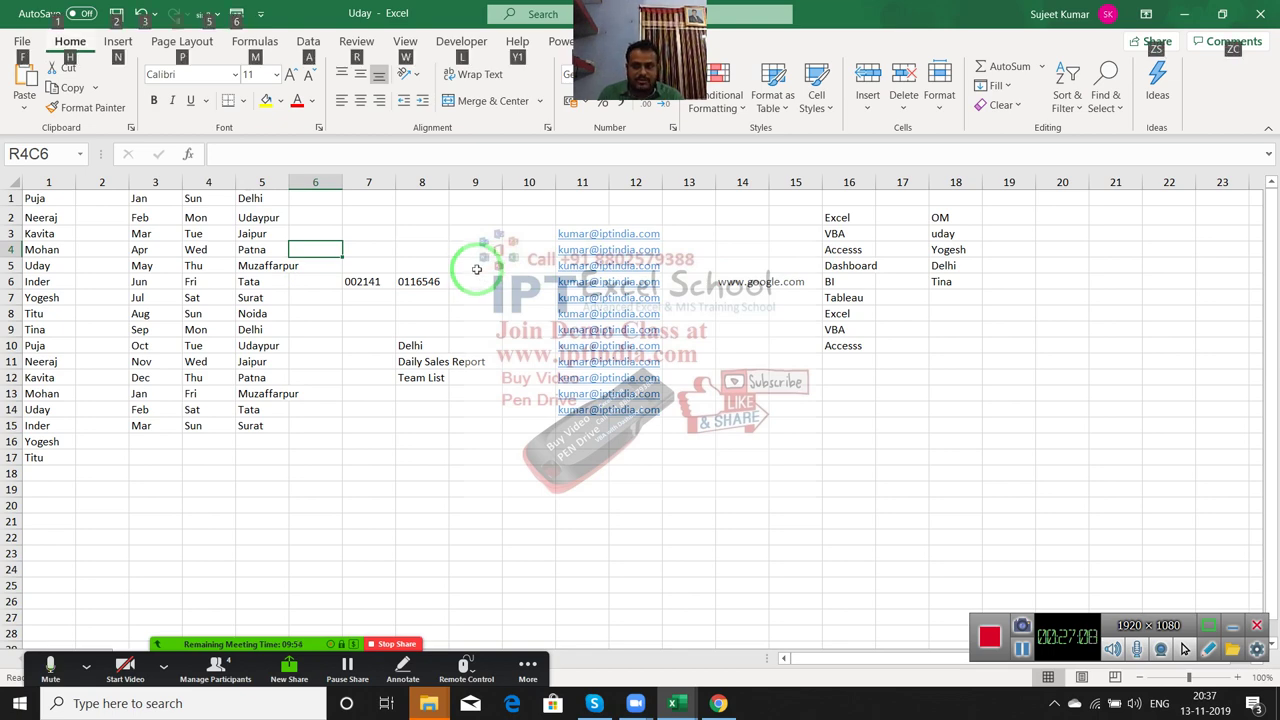
key(alt+F8)
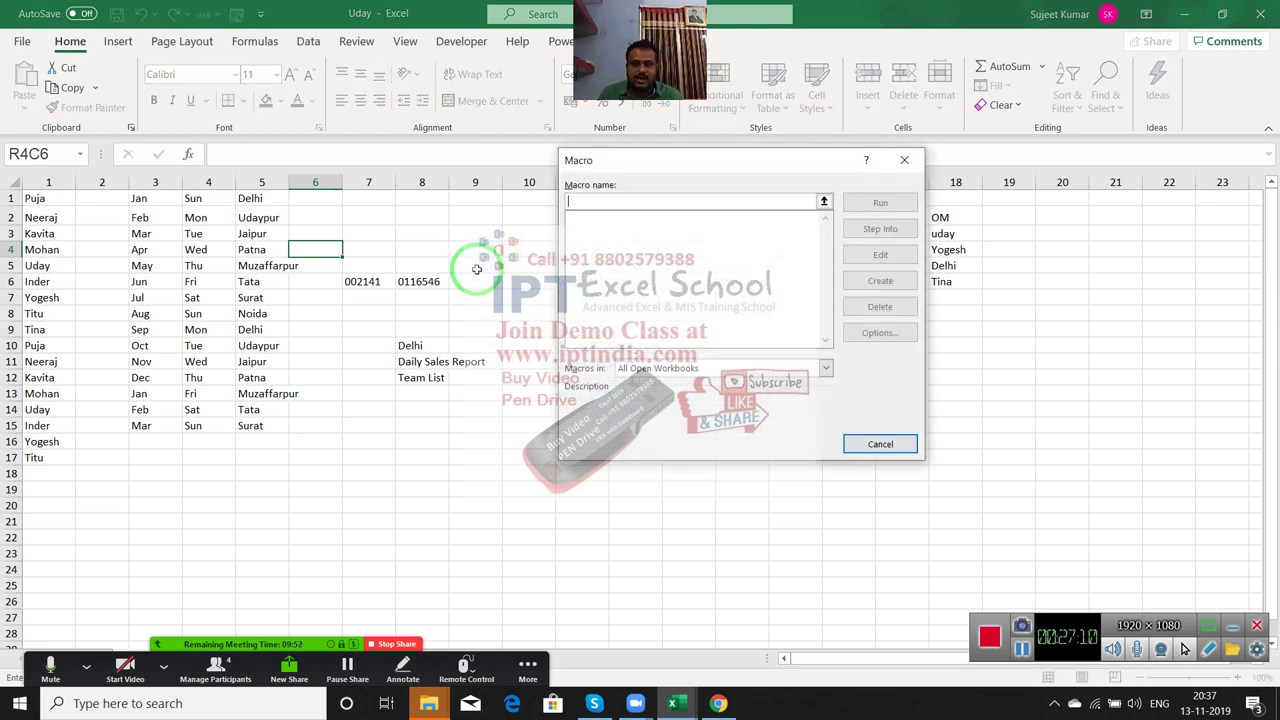
key(Escape)
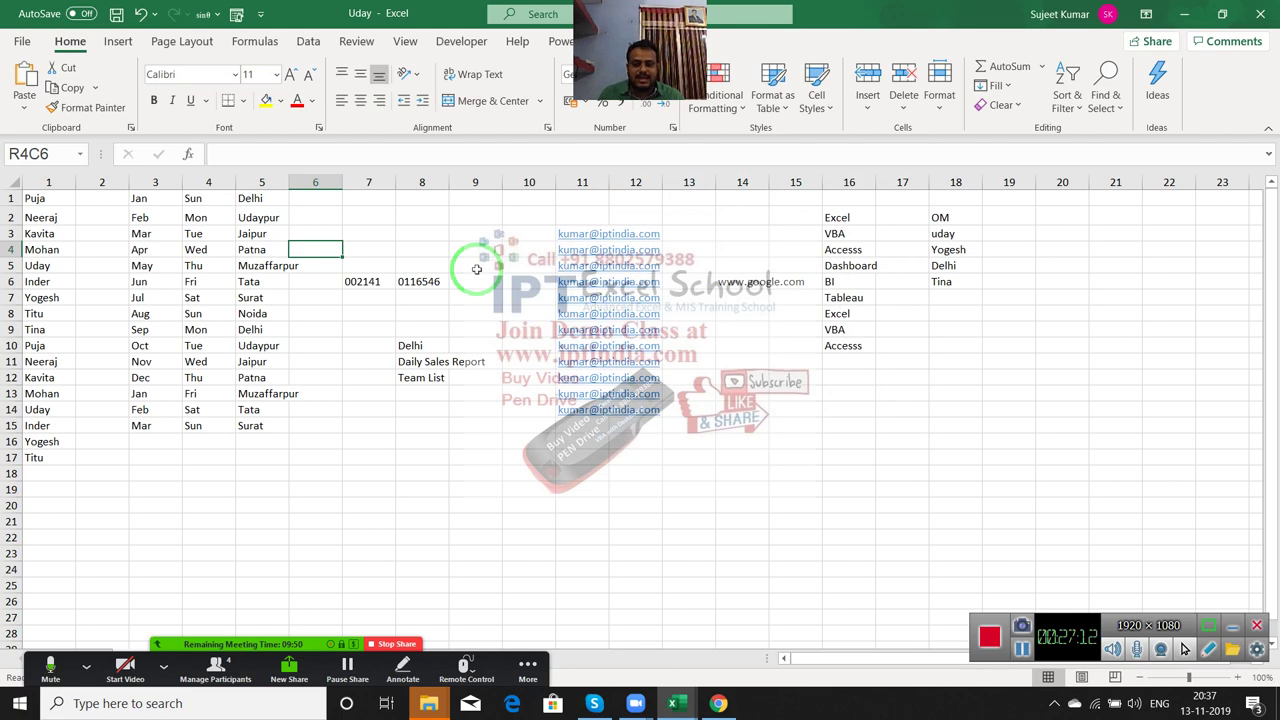
click(192, 660)
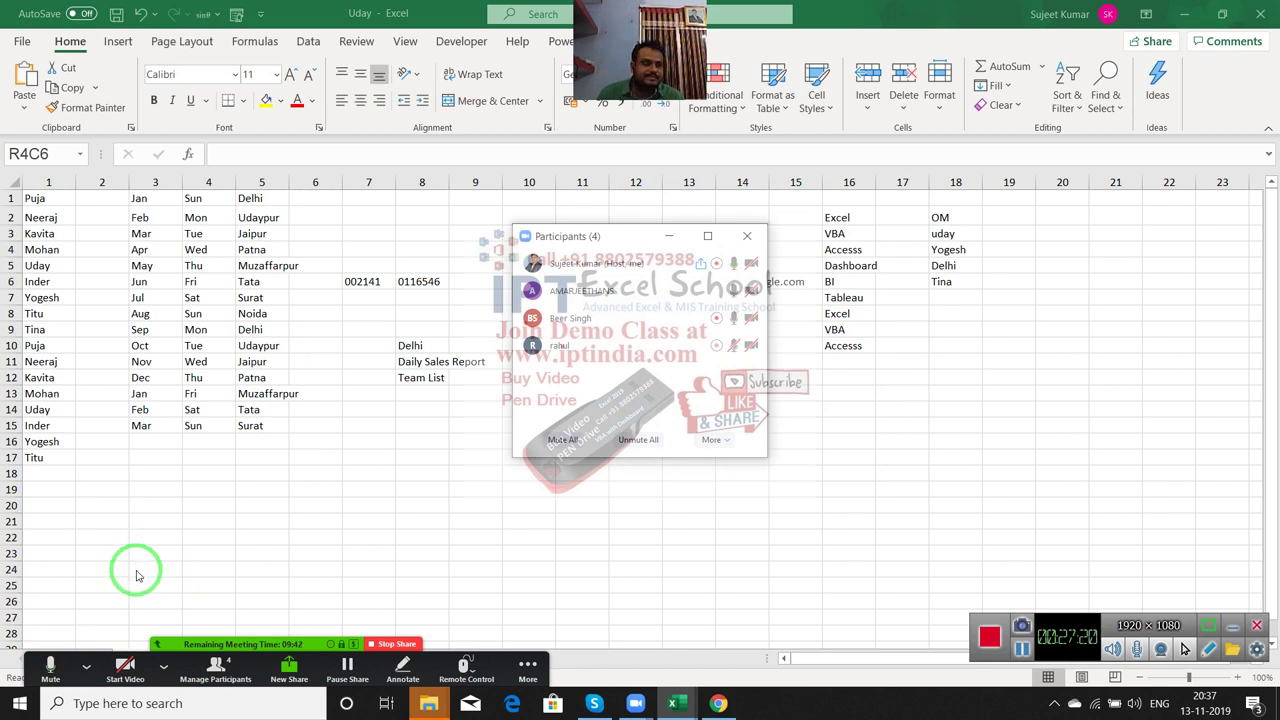
Open and leave the File backstage to get back to the worksheet
click(18, 42)
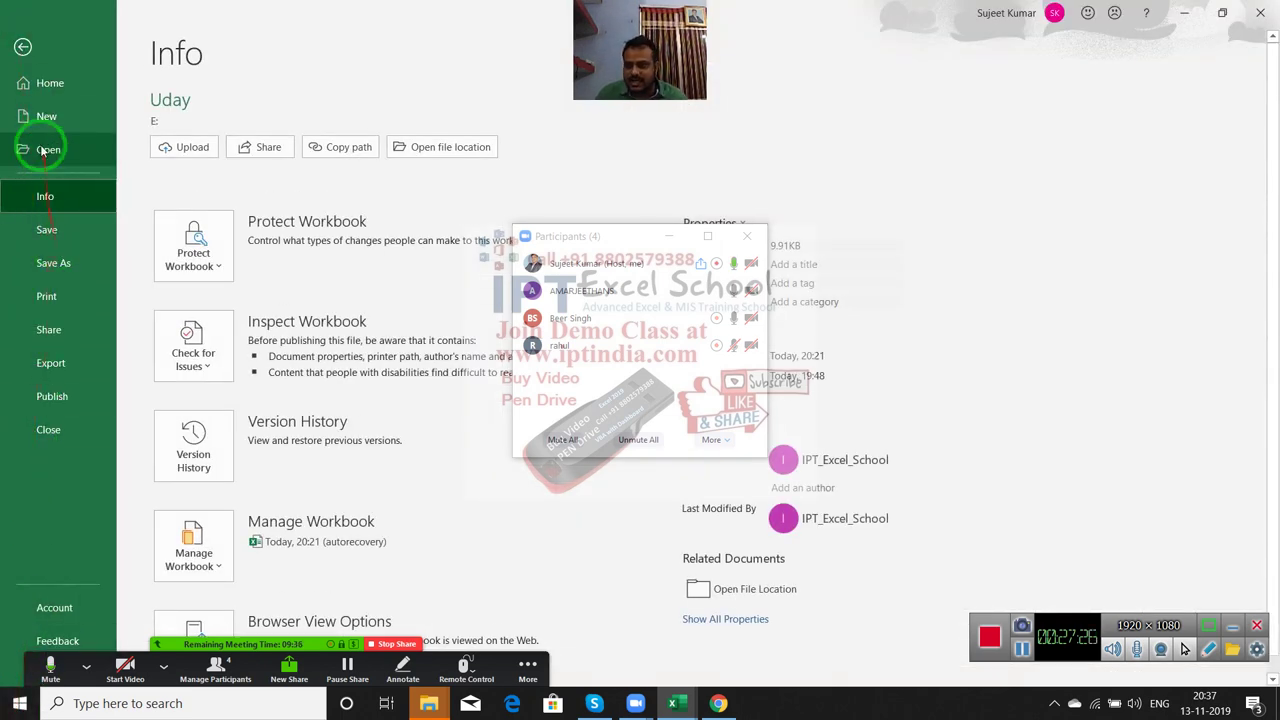
click(22, 47)
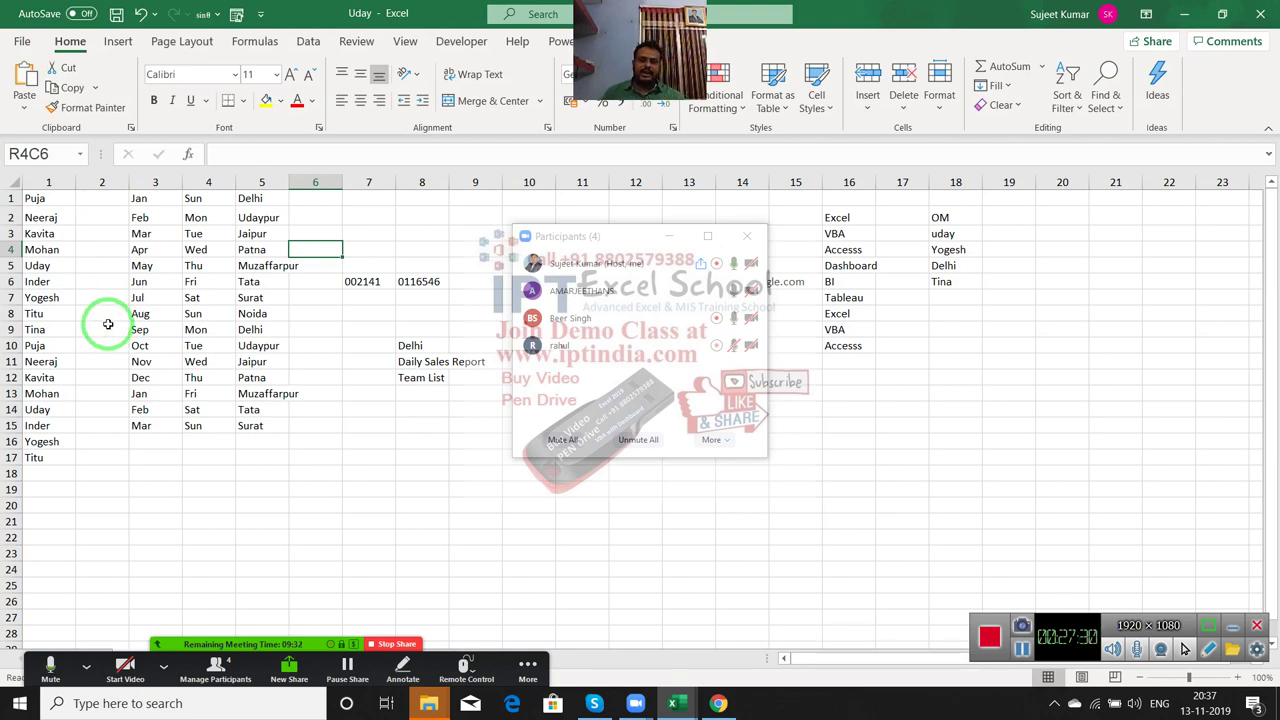
click(22, 41)
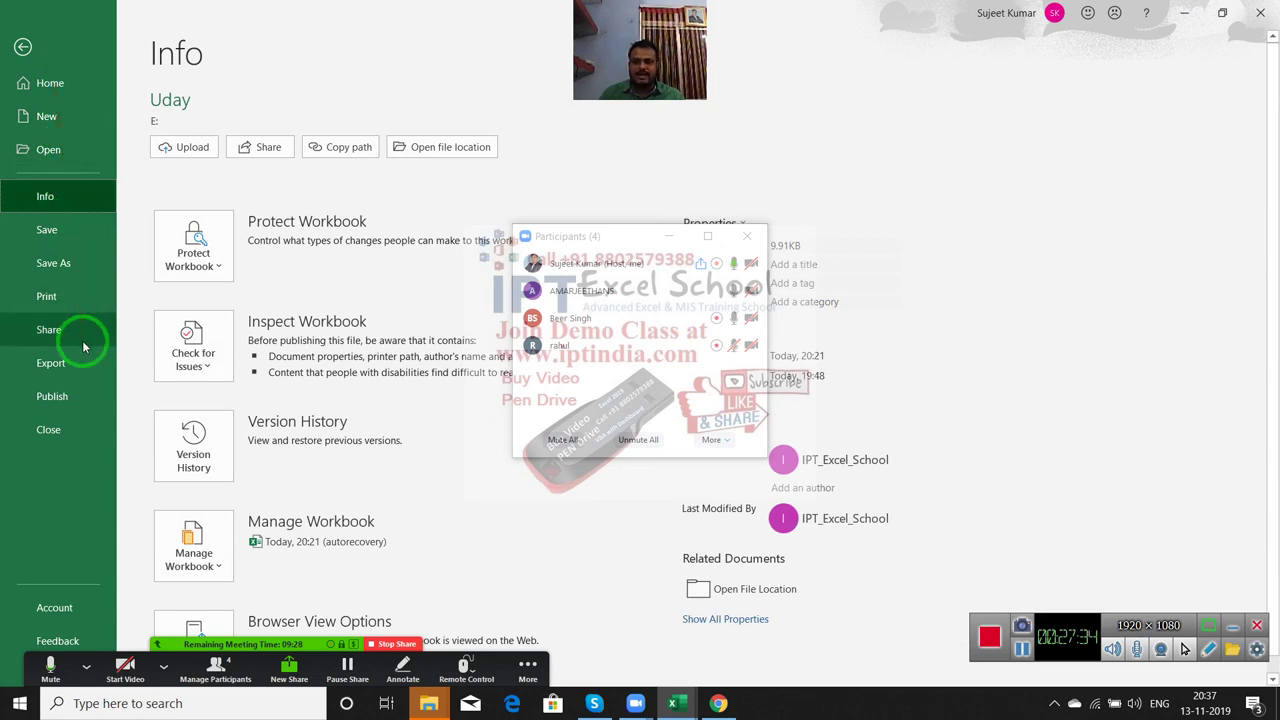
click(23, 48)
click(141, 265)
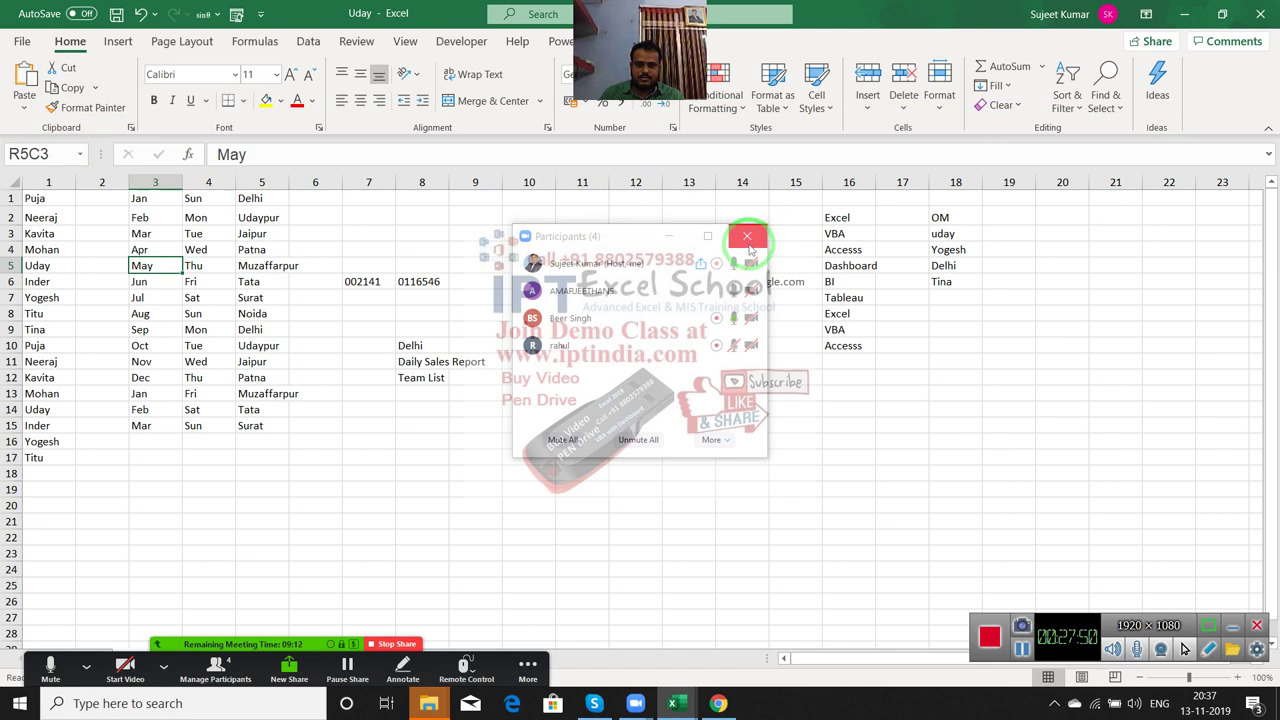
Close the Zoom Participants panel and reopen the workbook's File Info page
click(748, 240)
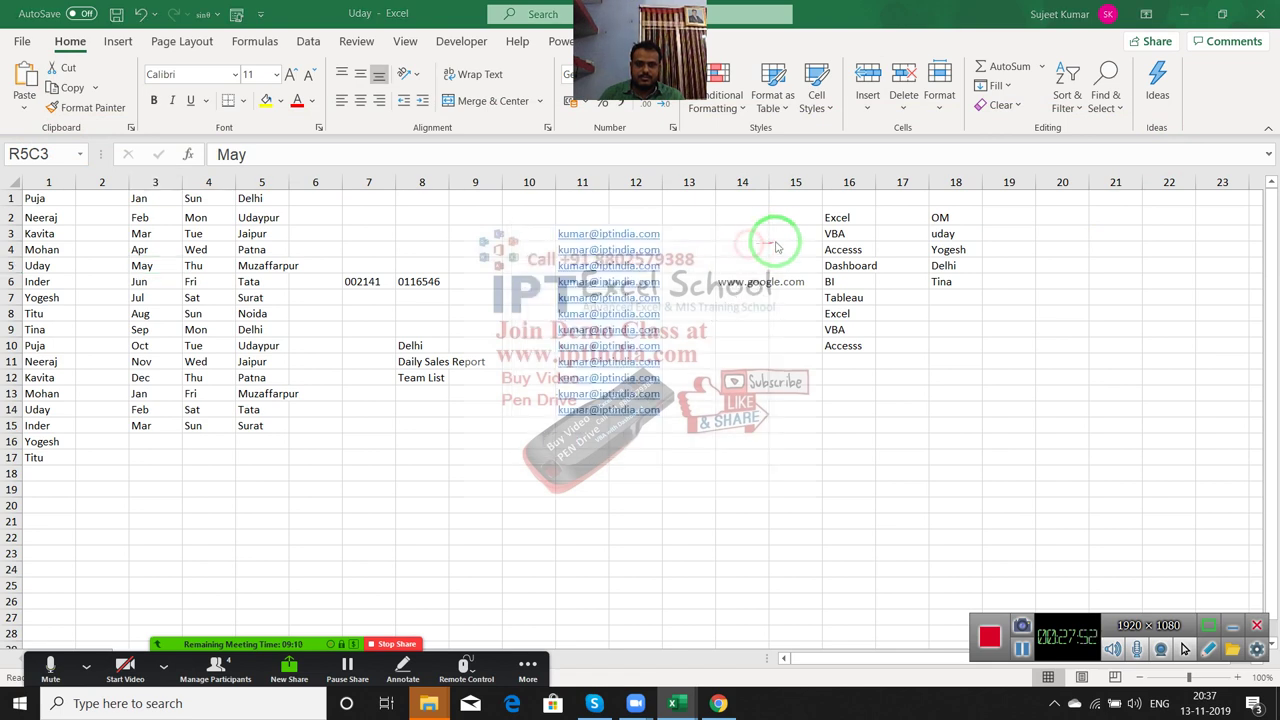
click(836, 222)
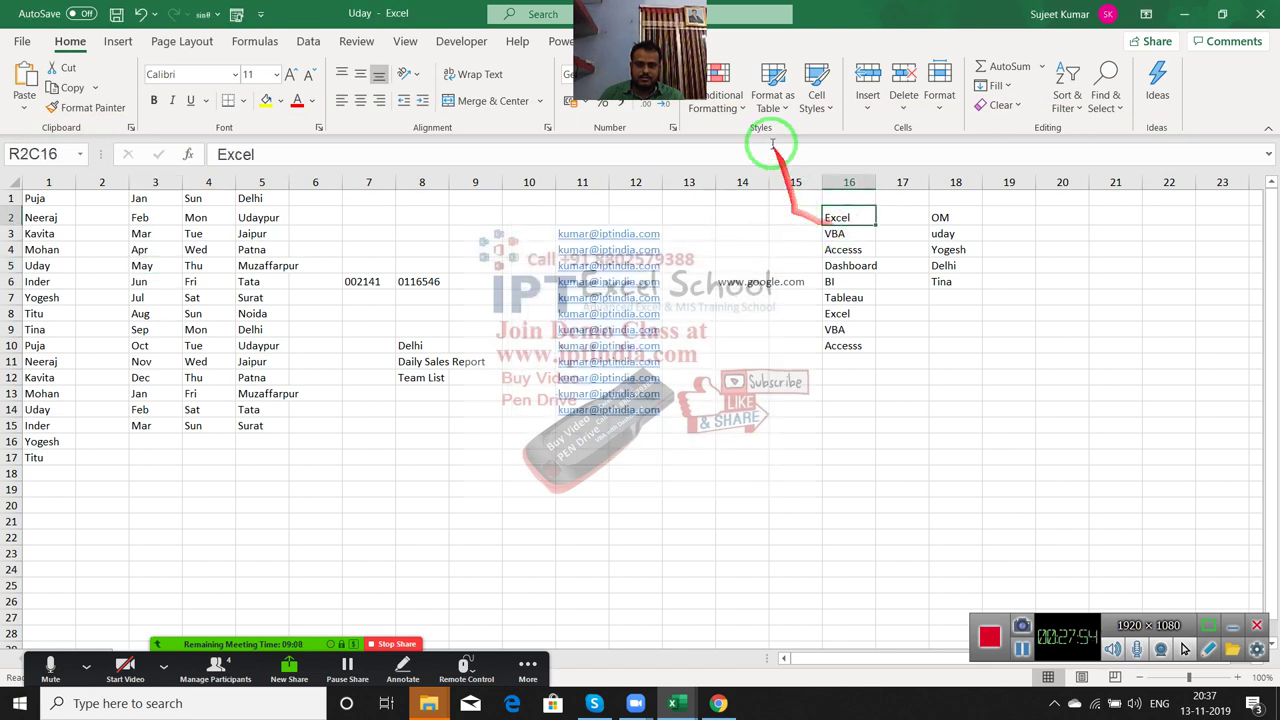
click(21, 41)
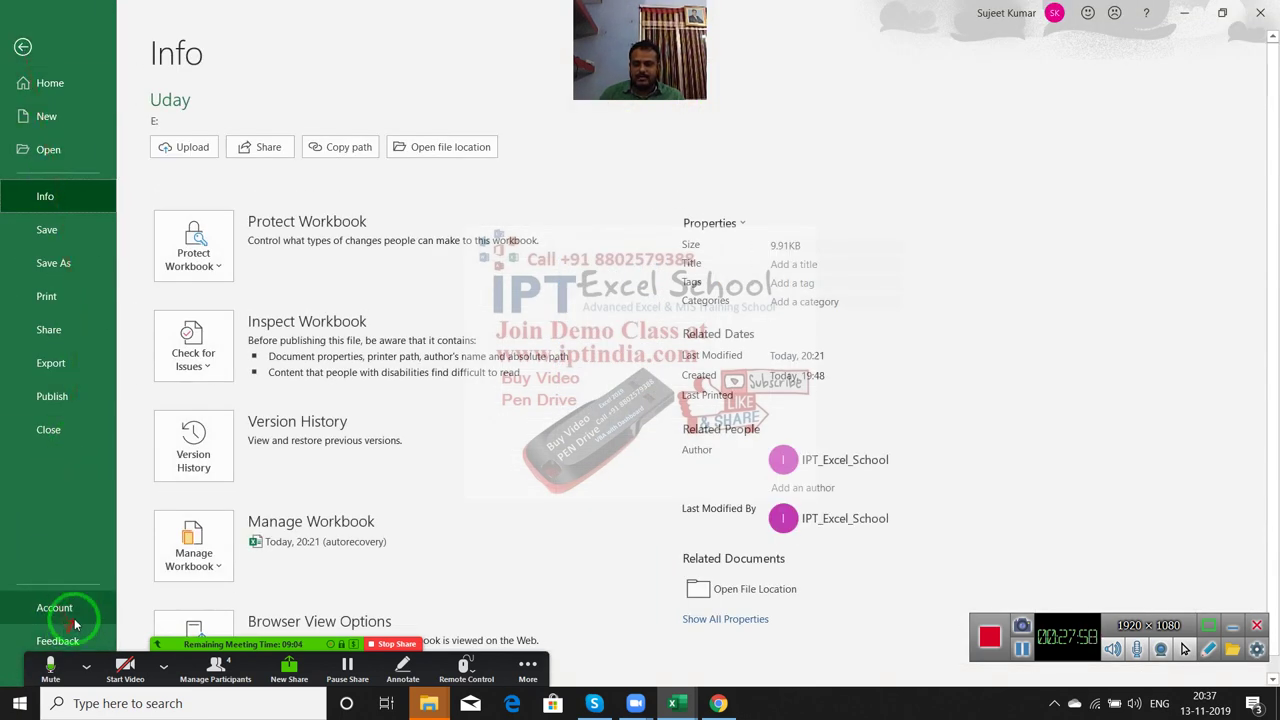
scroll(65, 615, down, 1)
click(86, 665)
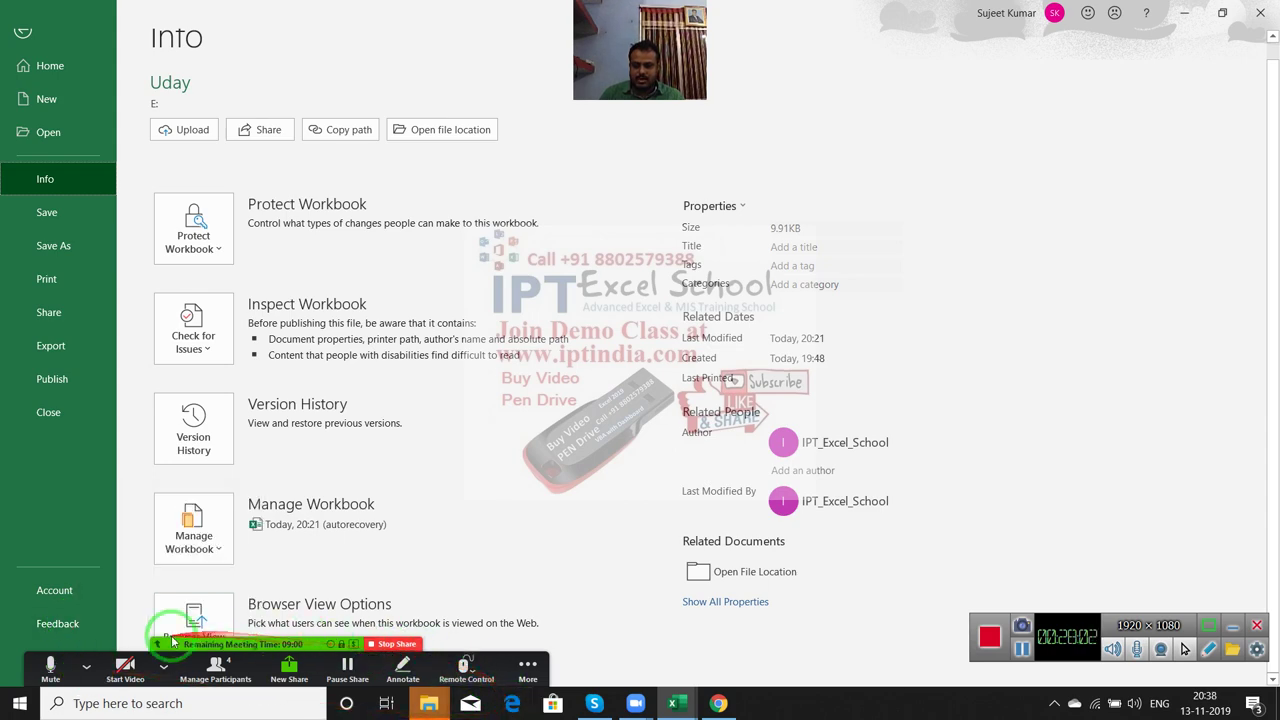
Dismiss Excel Options unchanged, select R3C7, and show the desktop with Win+D
click(77, 663)
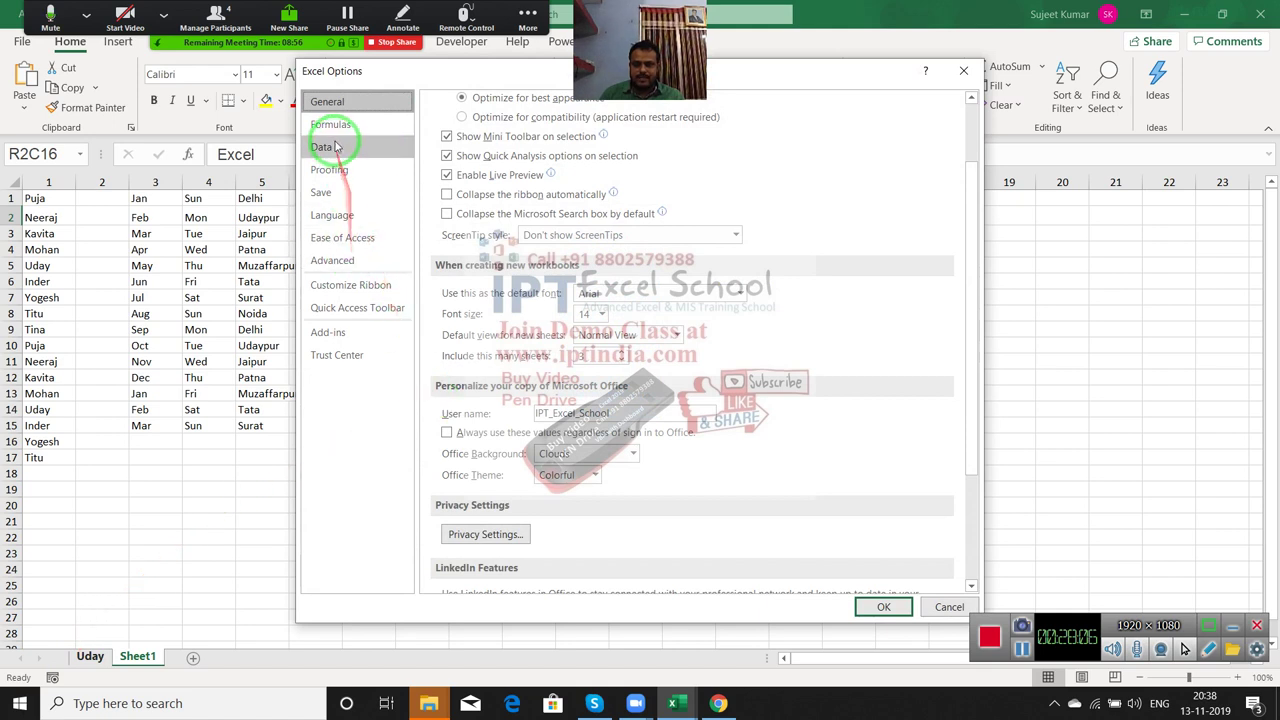
click(563, 236)
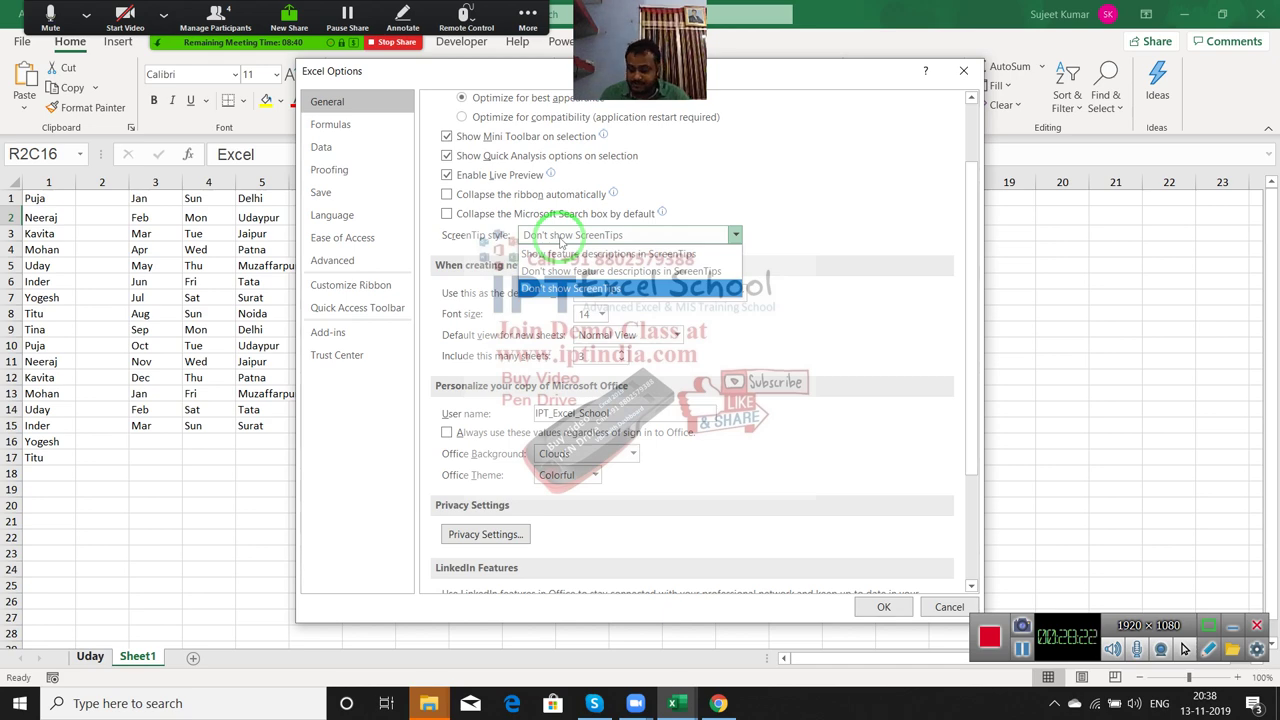
key(Return)
key(Return)
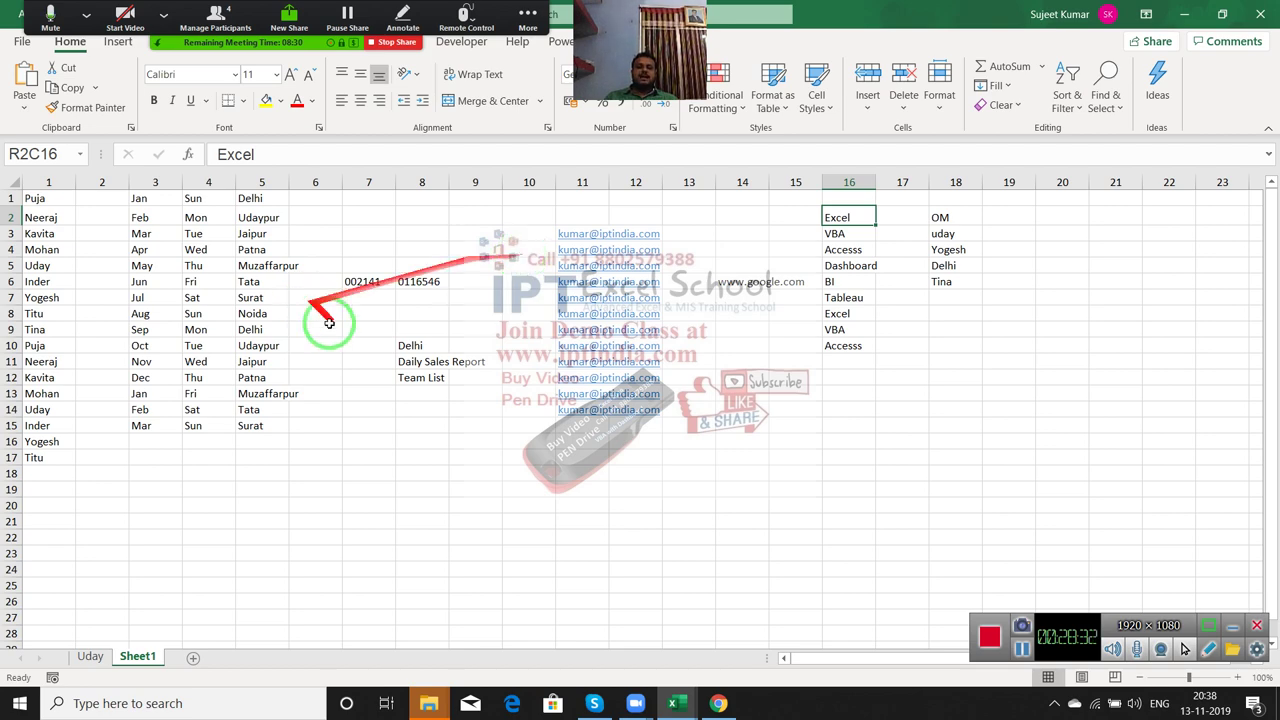
click(385, 230)
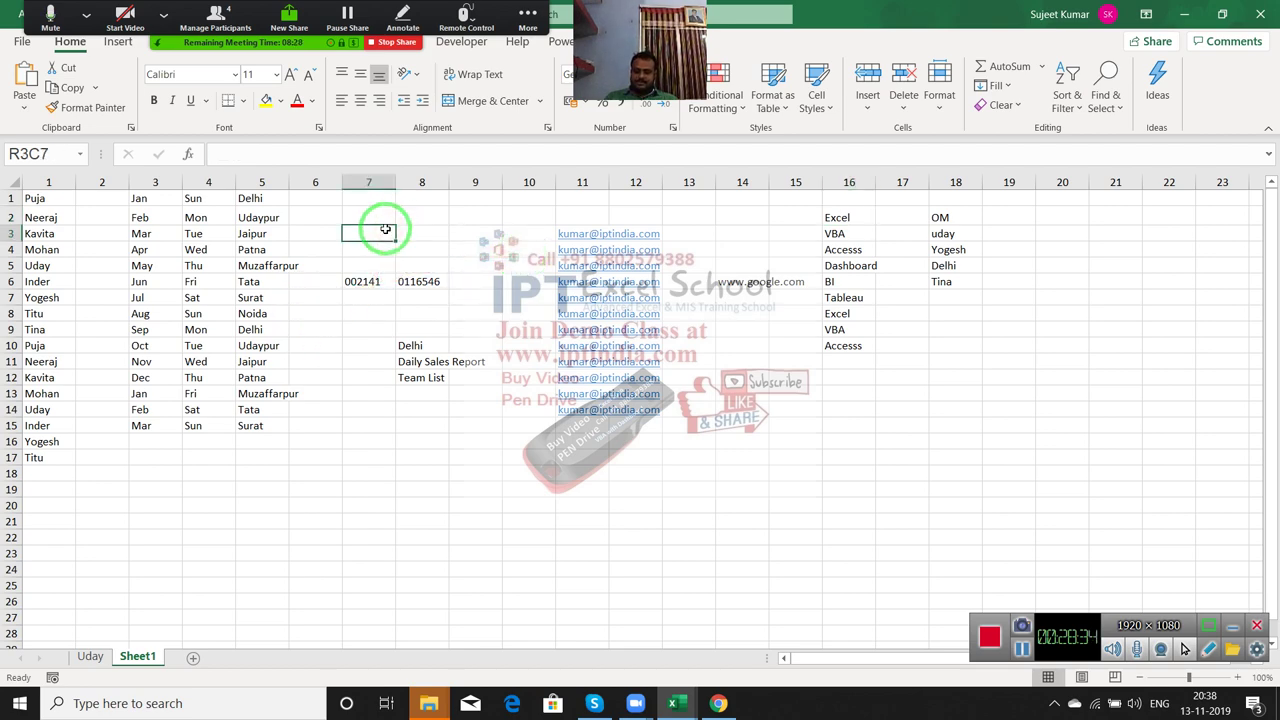
key(super+d)
Refresh the desktop, open Zoom's Manage Participants panel, and return to the Book1 workbook
right_click(557, 187)
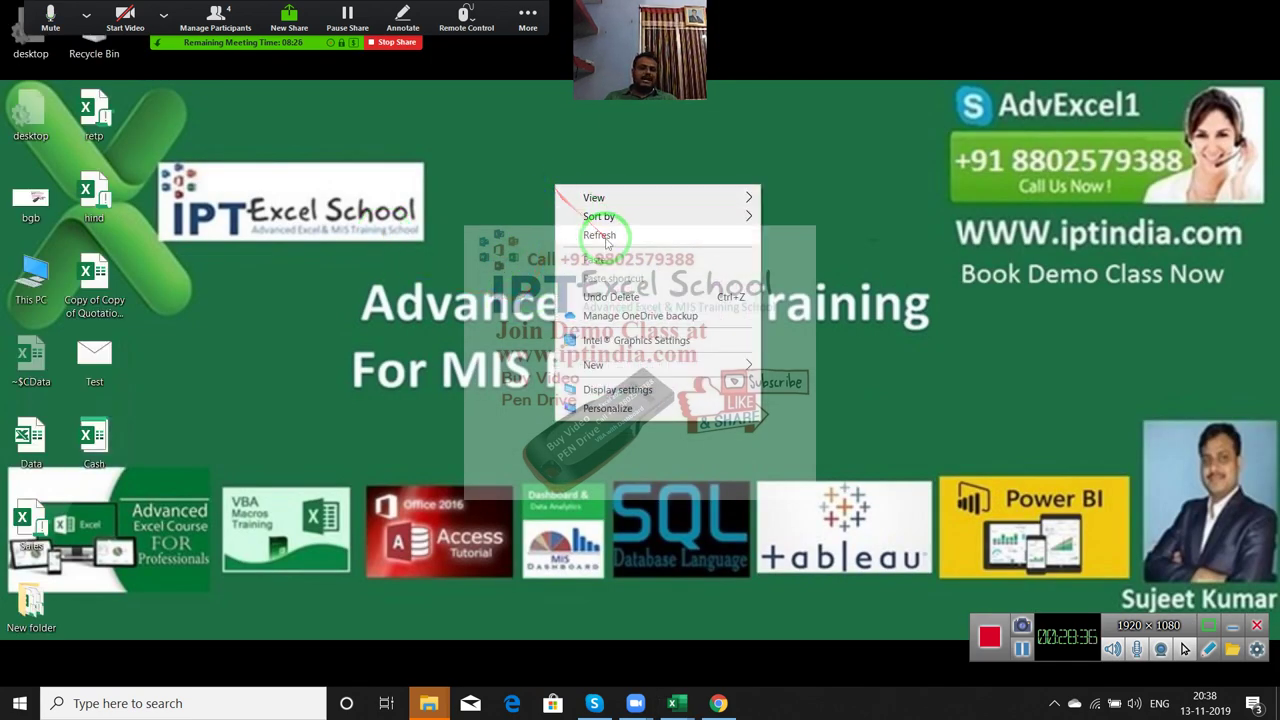
click(605, 240)
click(528, 12)
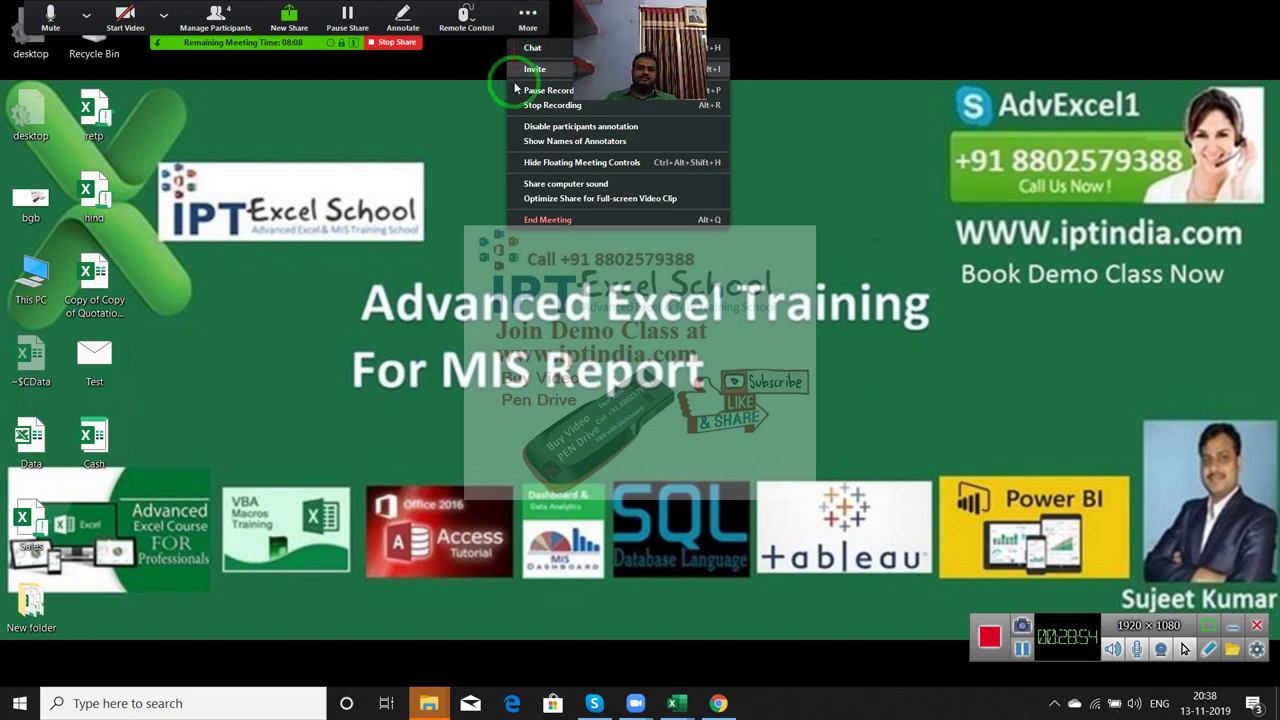
click(557, 222)
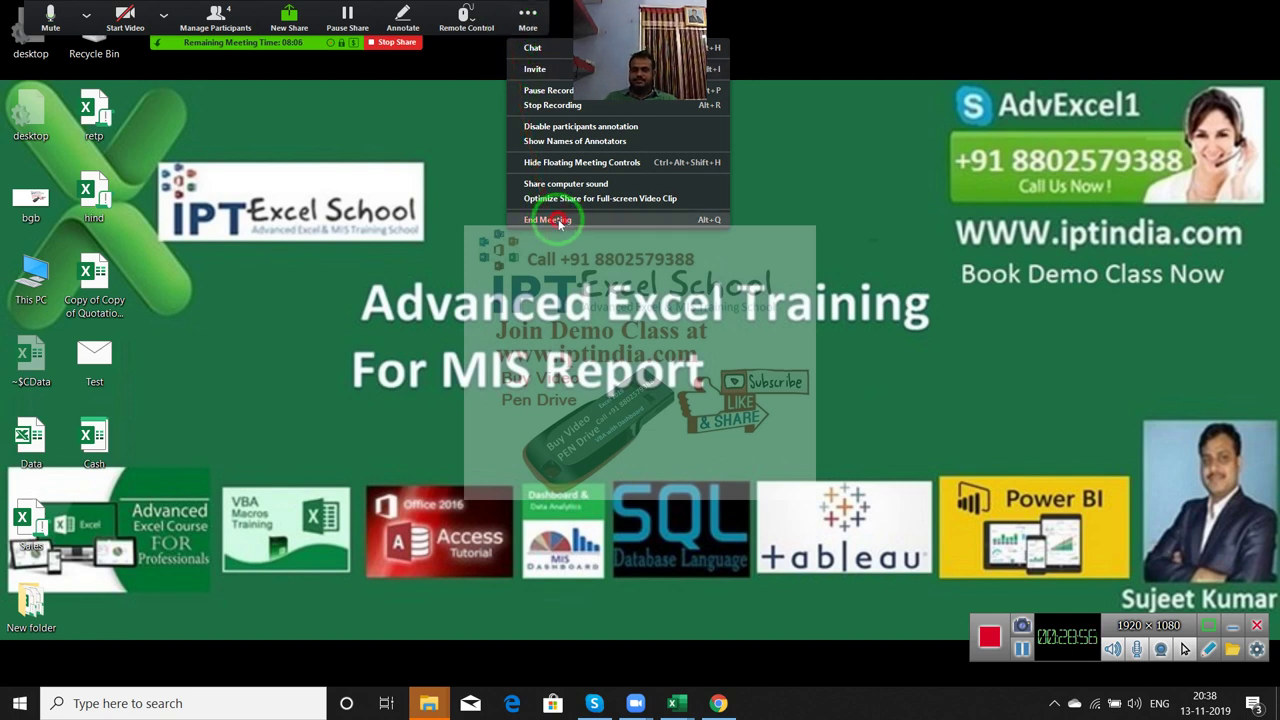
click(326, 76)
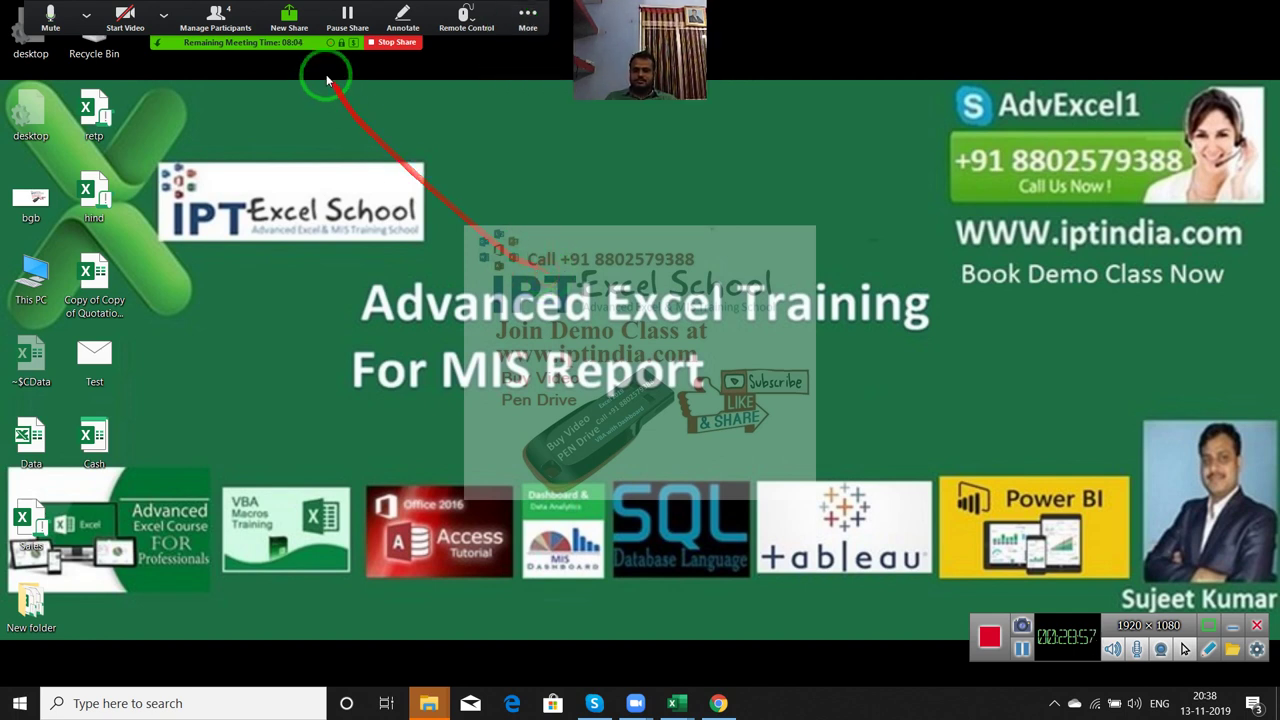
click(218, 14)
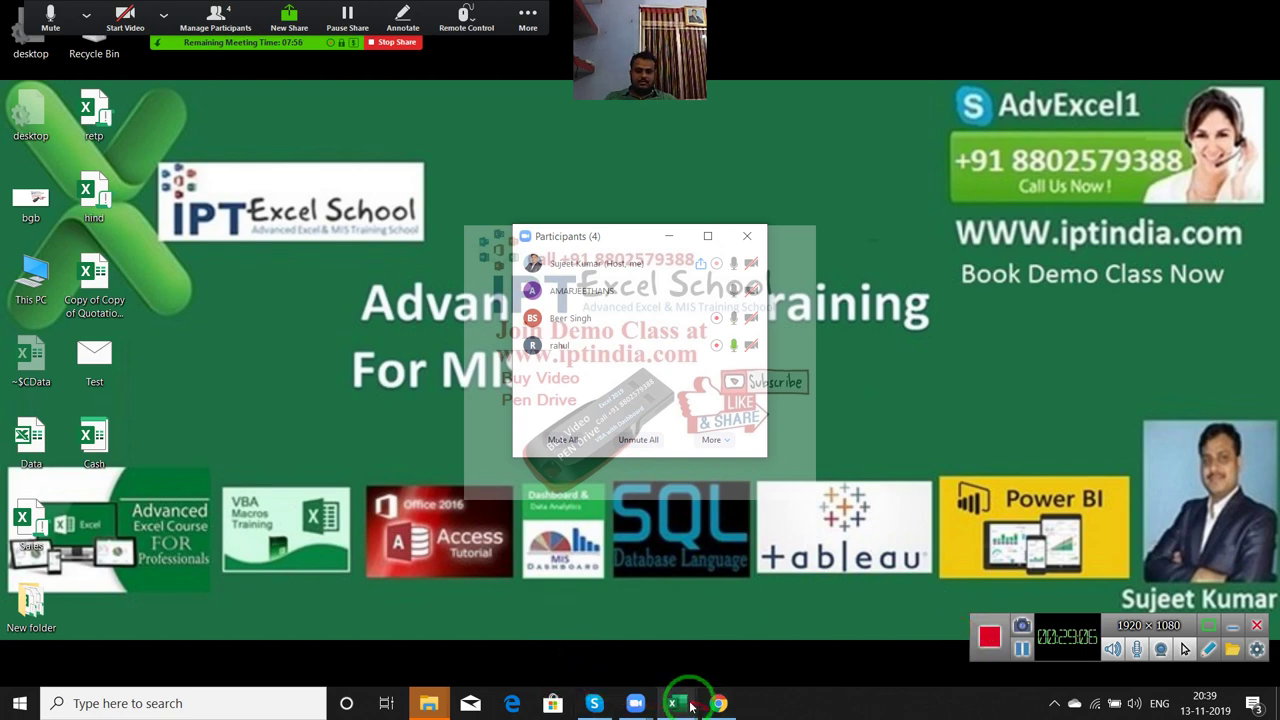
Bring the blank Book1 workbook to the front and select cell R1C1
mouse_move(680, 705)
click(490, 645)
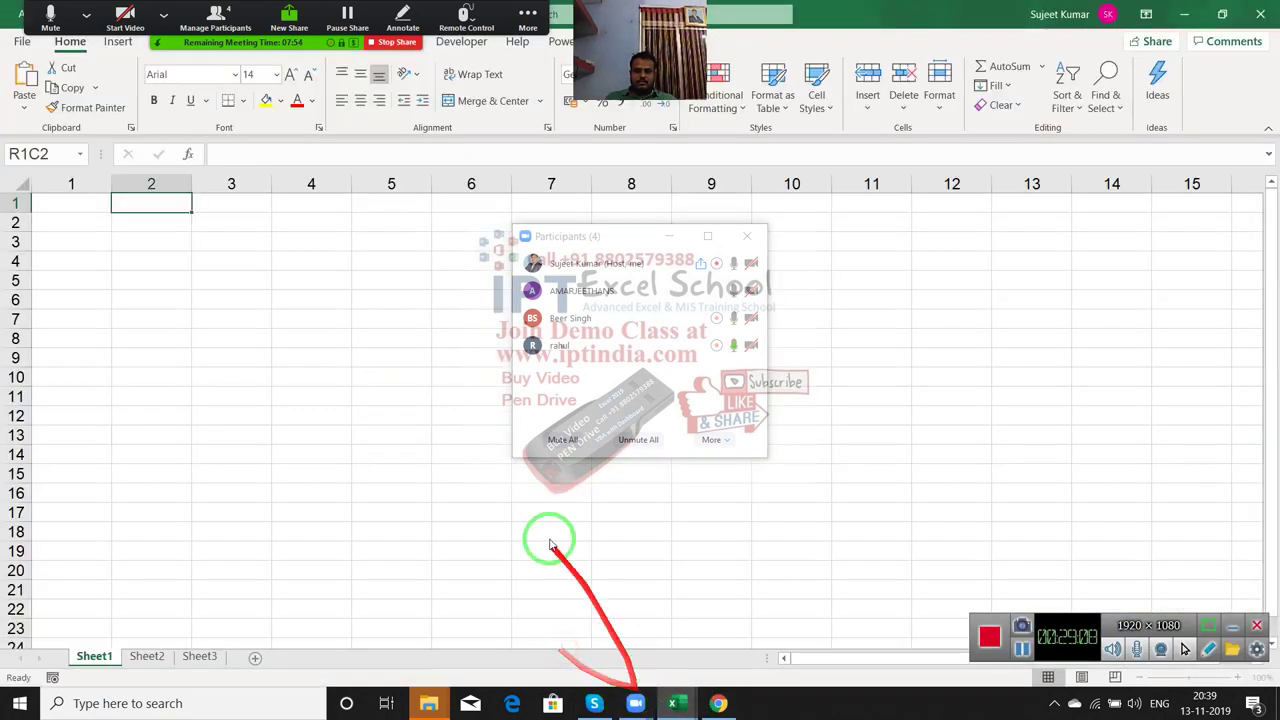
click(74, 201)
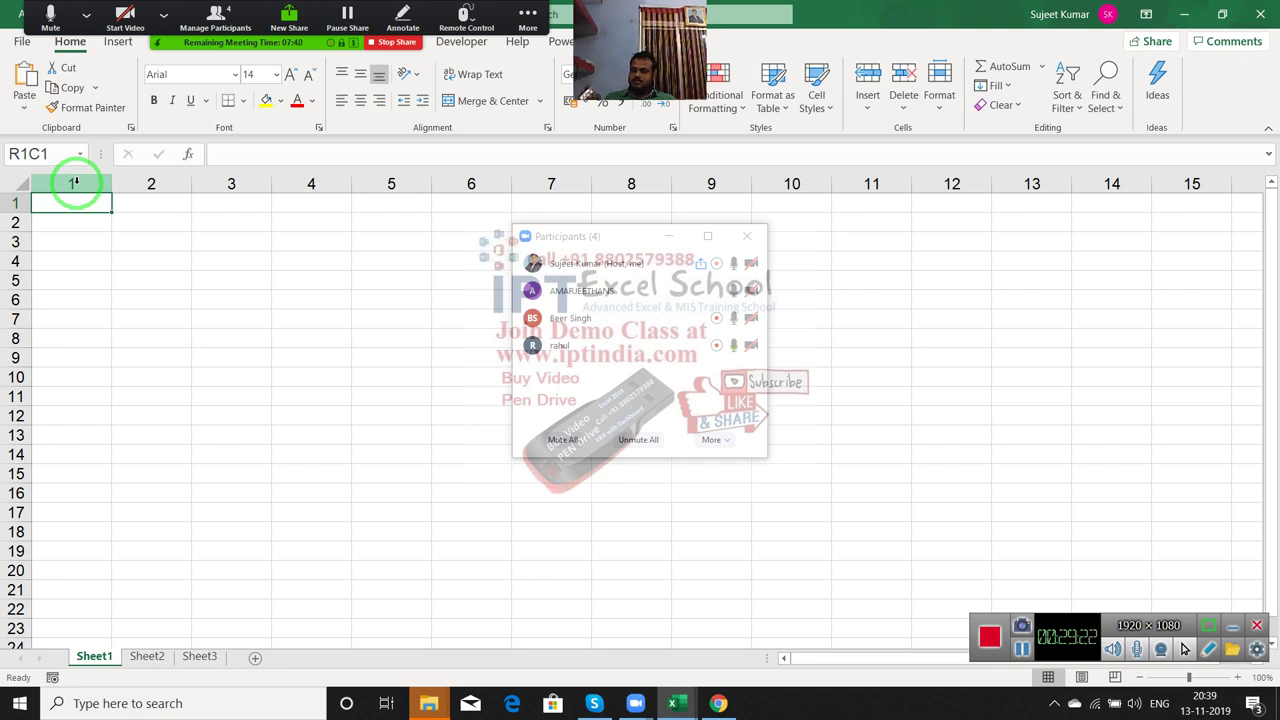
click(68, 212)
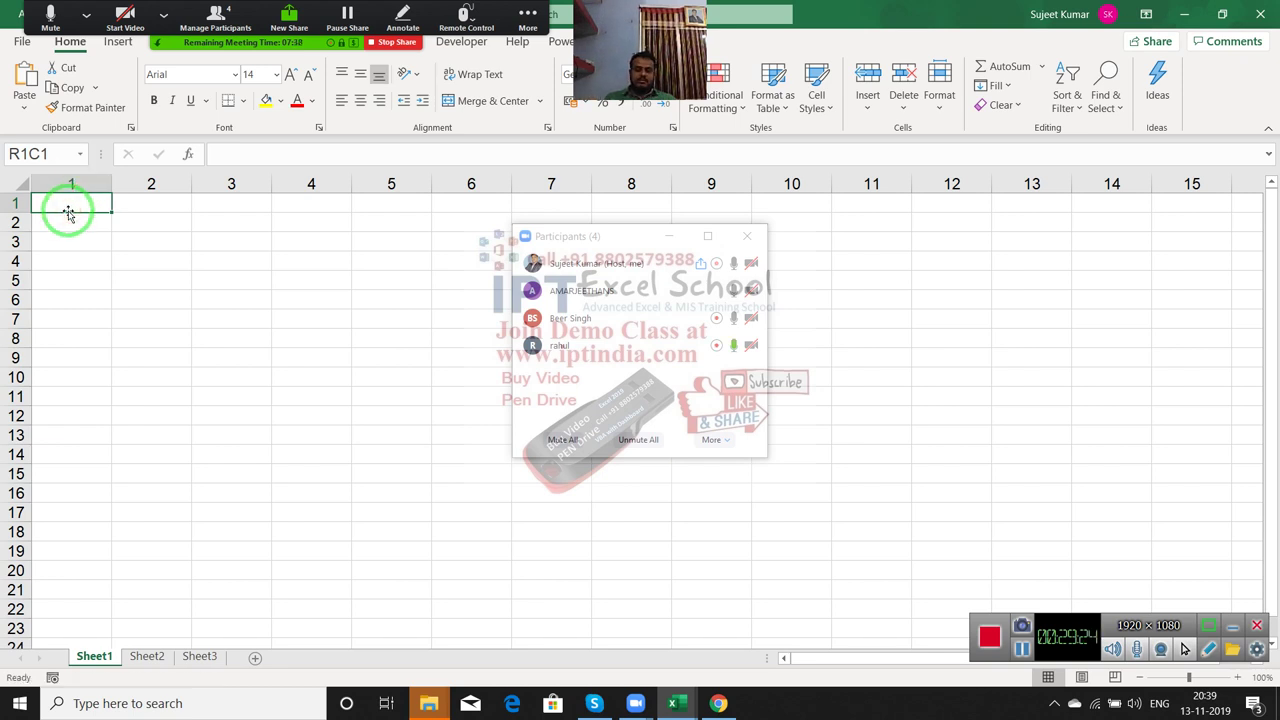
Enter 12 and 32, then AutoSum them in R1C3 to total 44
text(12)
key(Tab)
text(32)
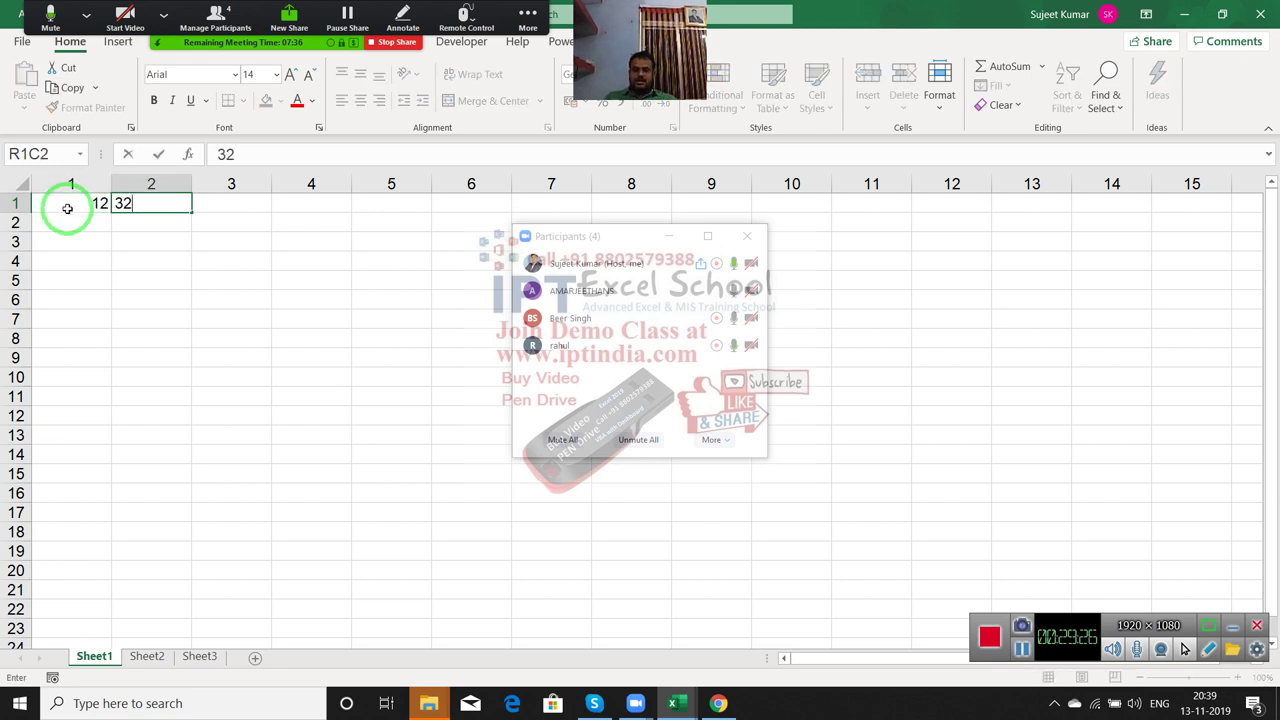
key(Tab)
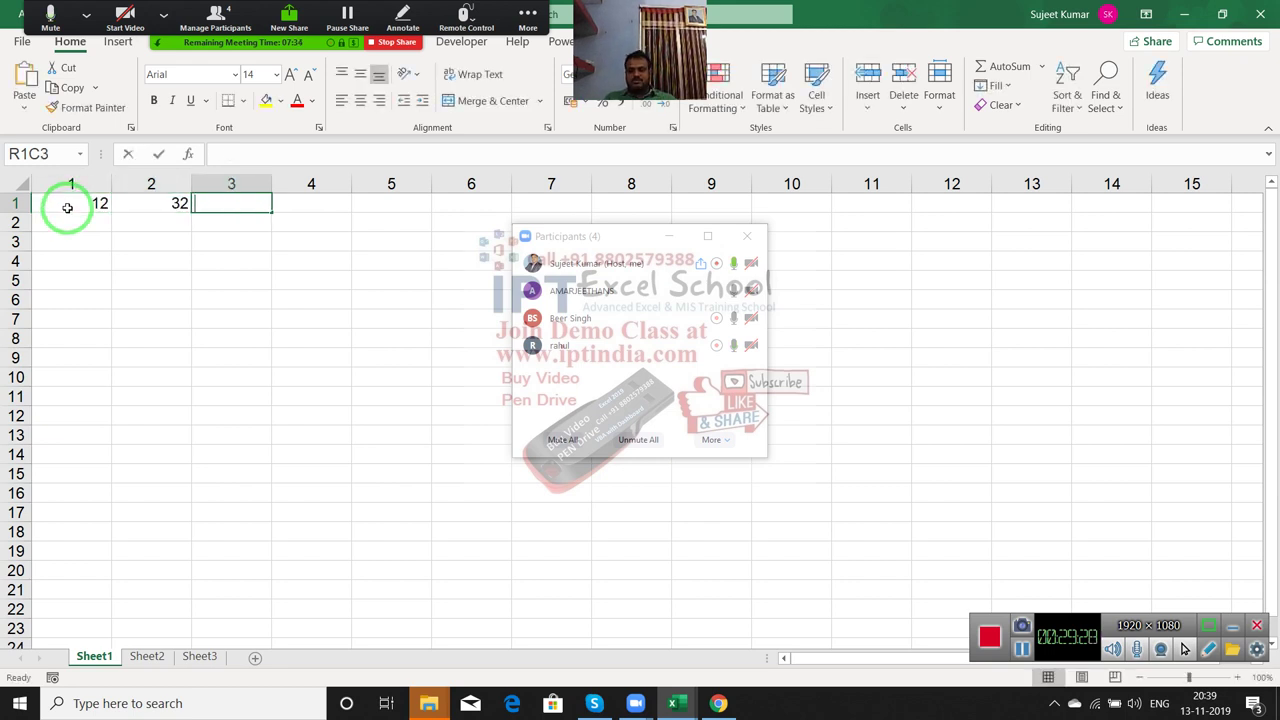
key(alt+equal)
key(Return)
key(Up)
key(Right)
key(Right)
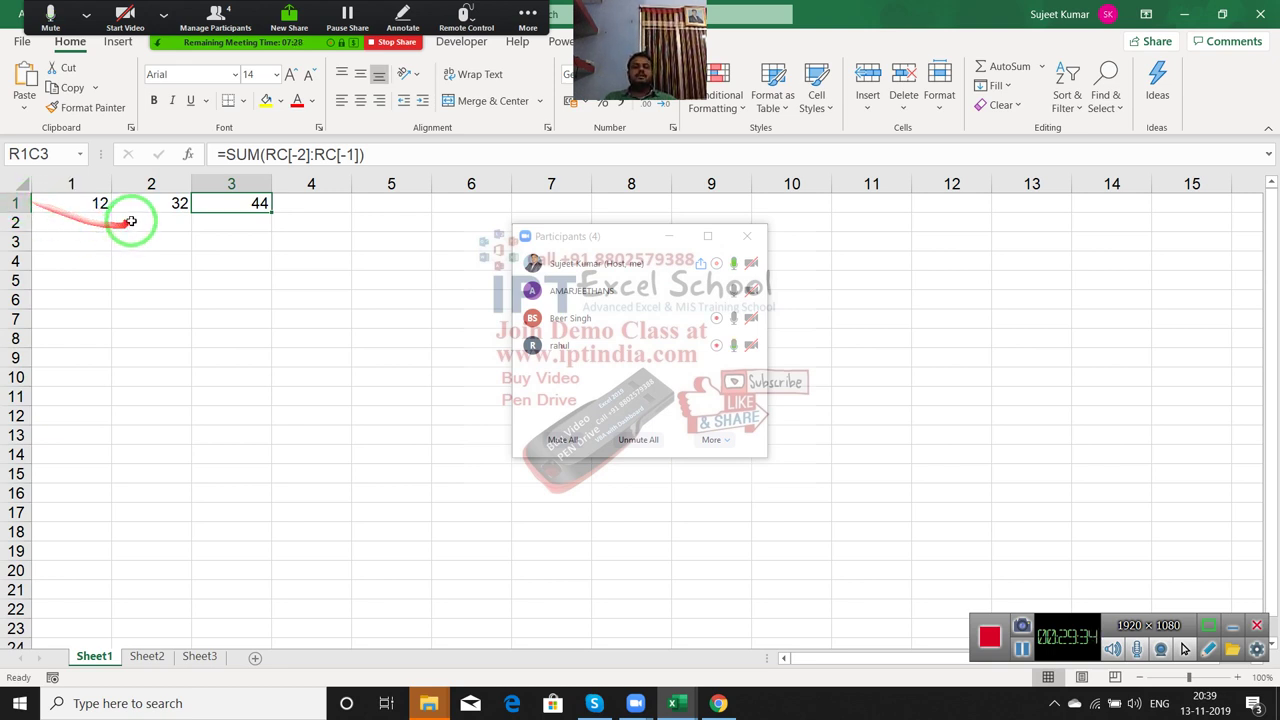
Set the total cell showing 44 to Hidden in Format Cells Protection
right_click(220, 205)
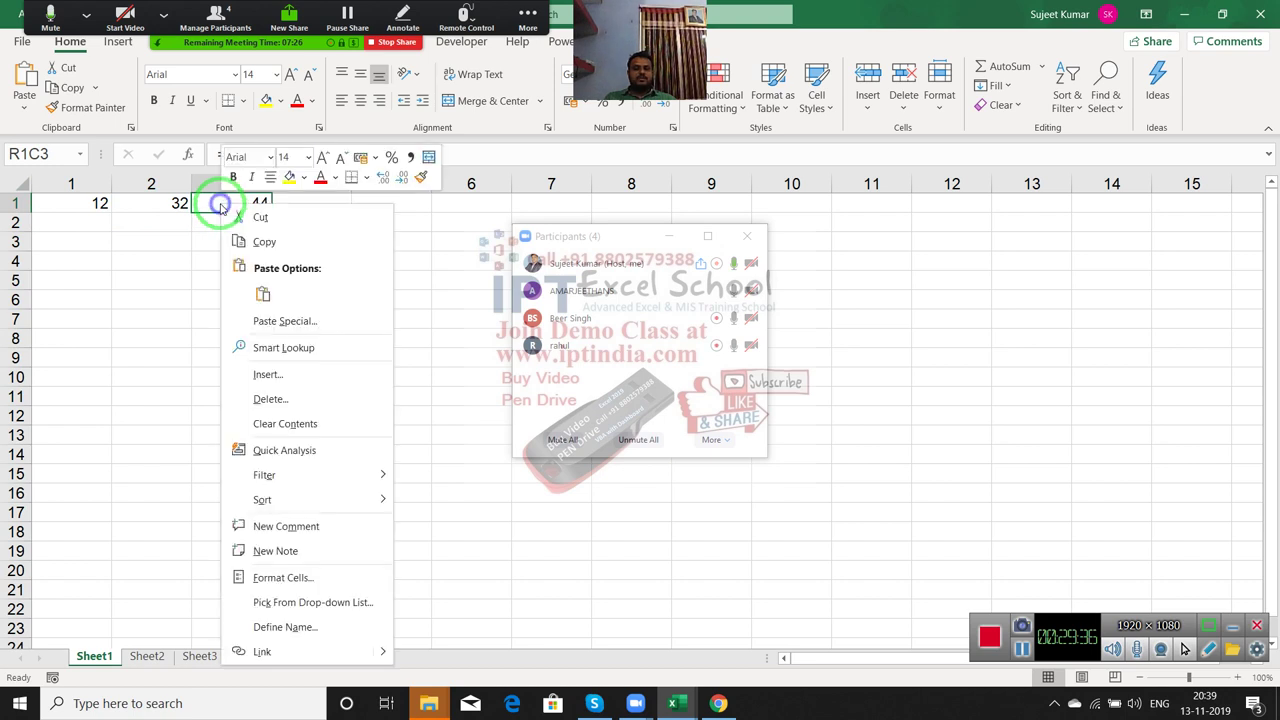
click(305, 578)
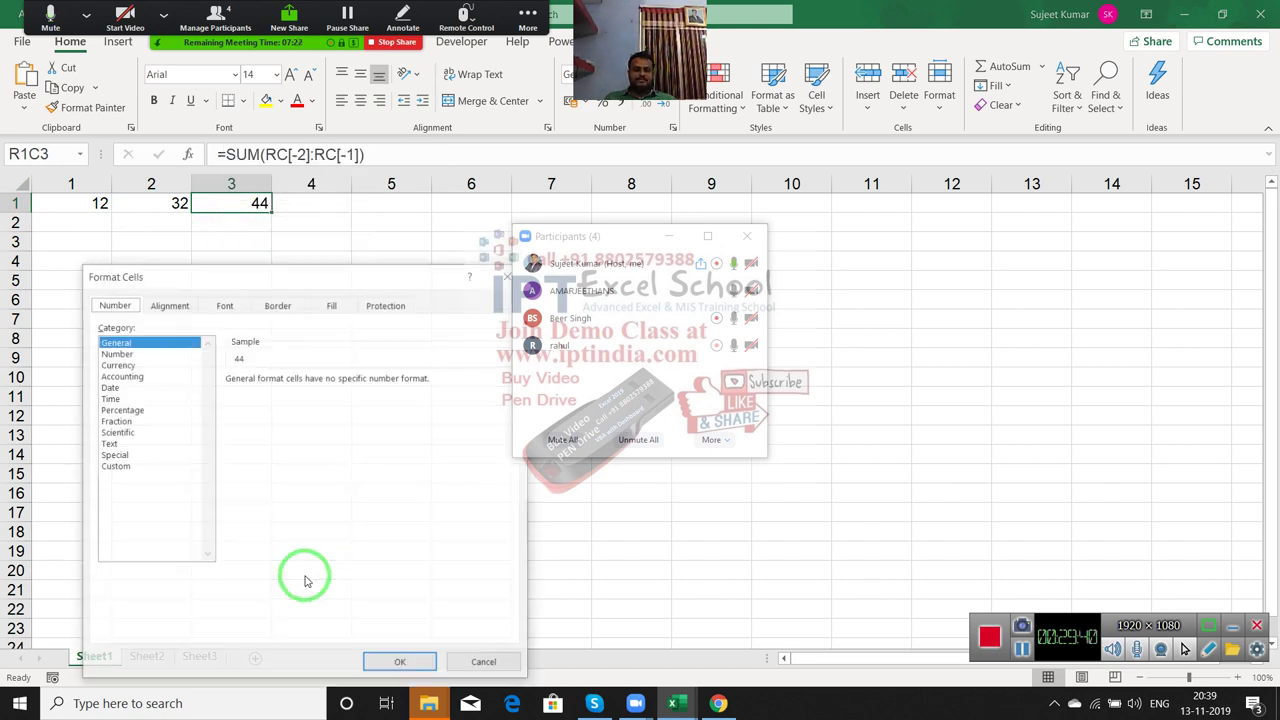
click(386, 304)
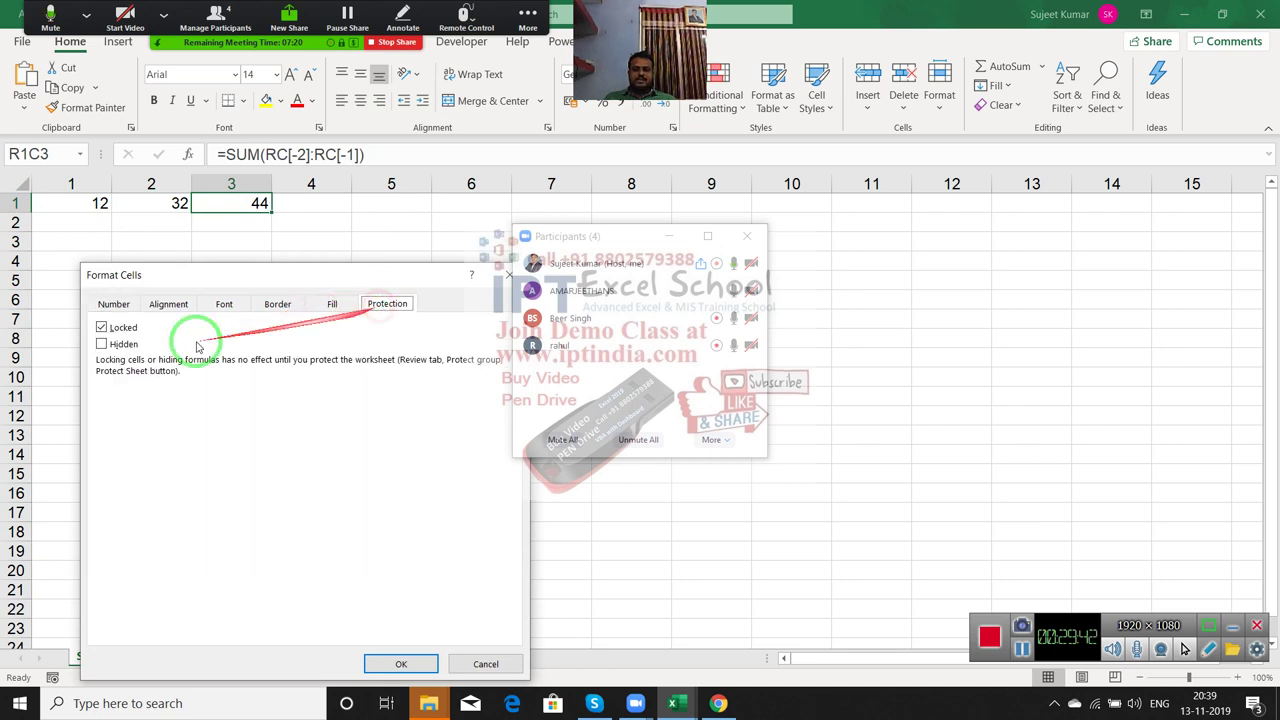
click(108, 345)
drag(424, 283, 384, 240)
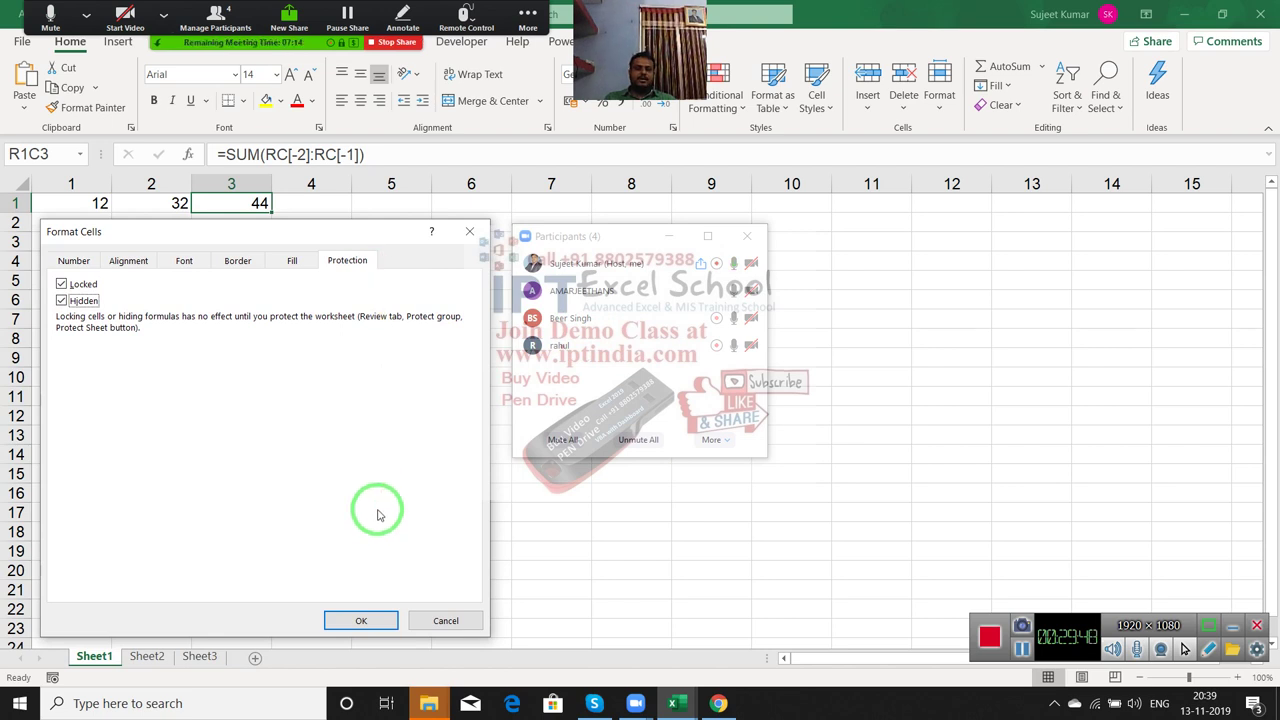
click(361, 618)
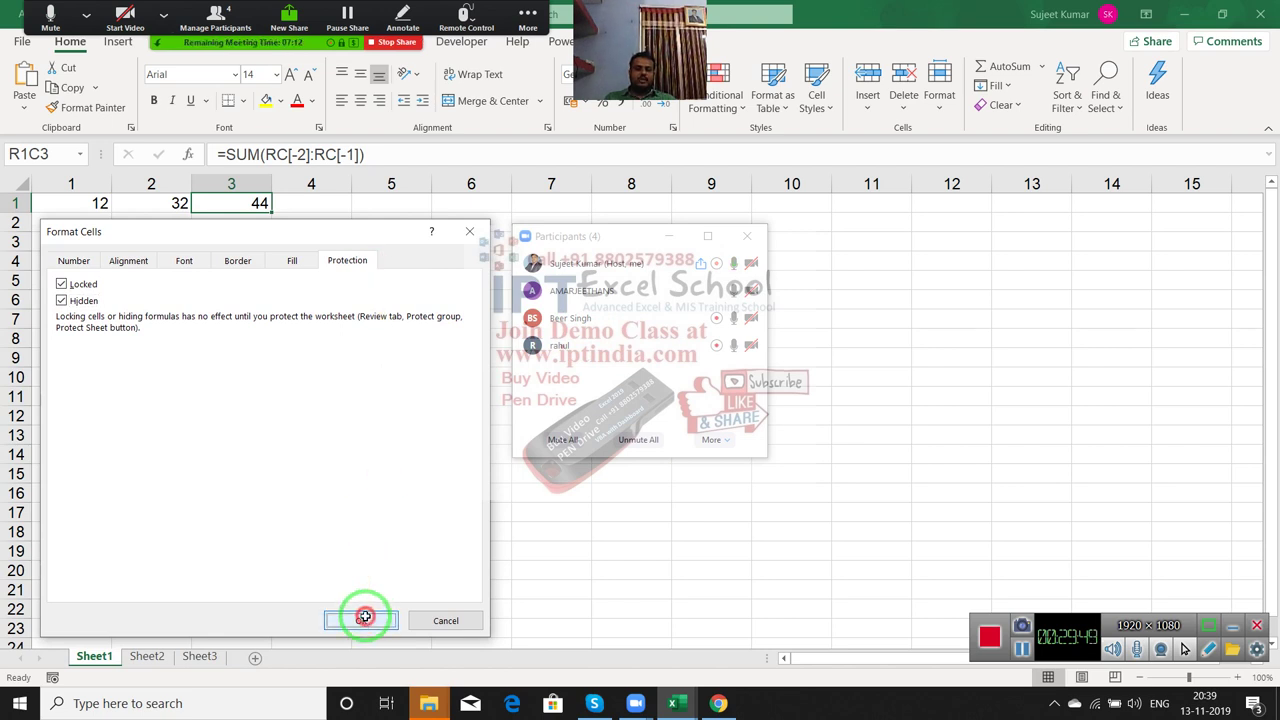
Protect Sheet1 with no password
right_click(100, 660)
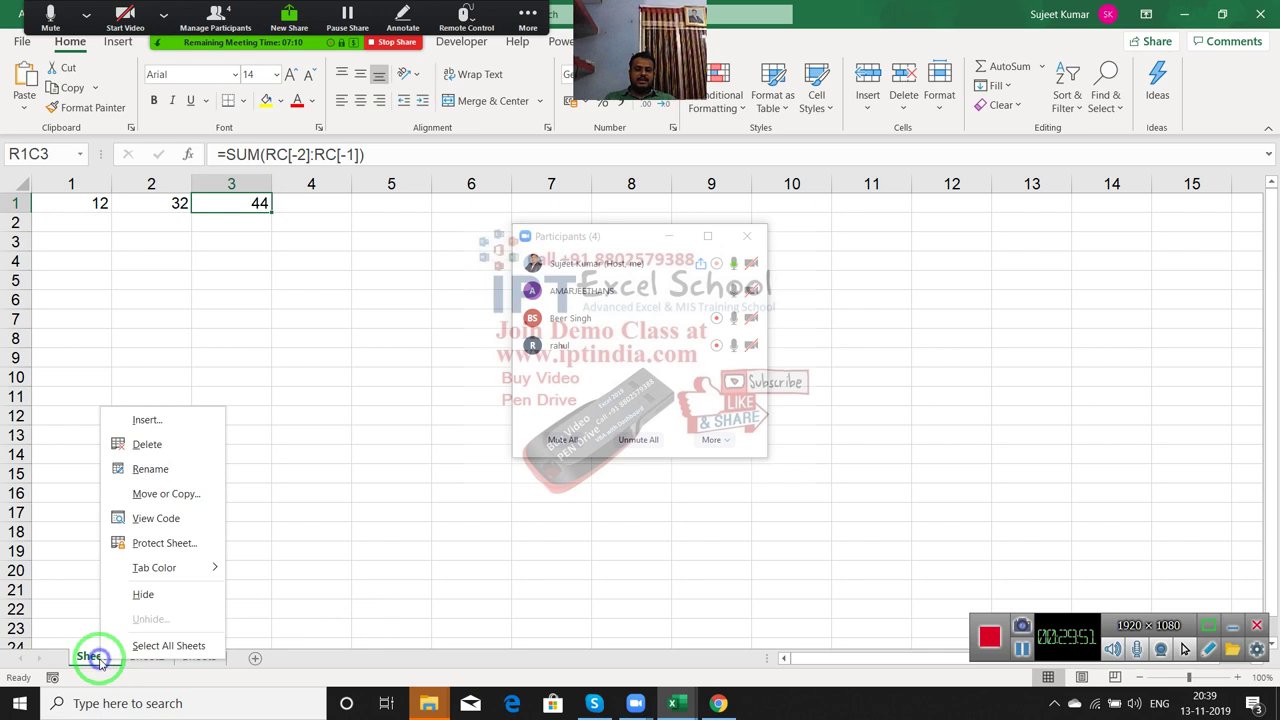
click(164, 545)
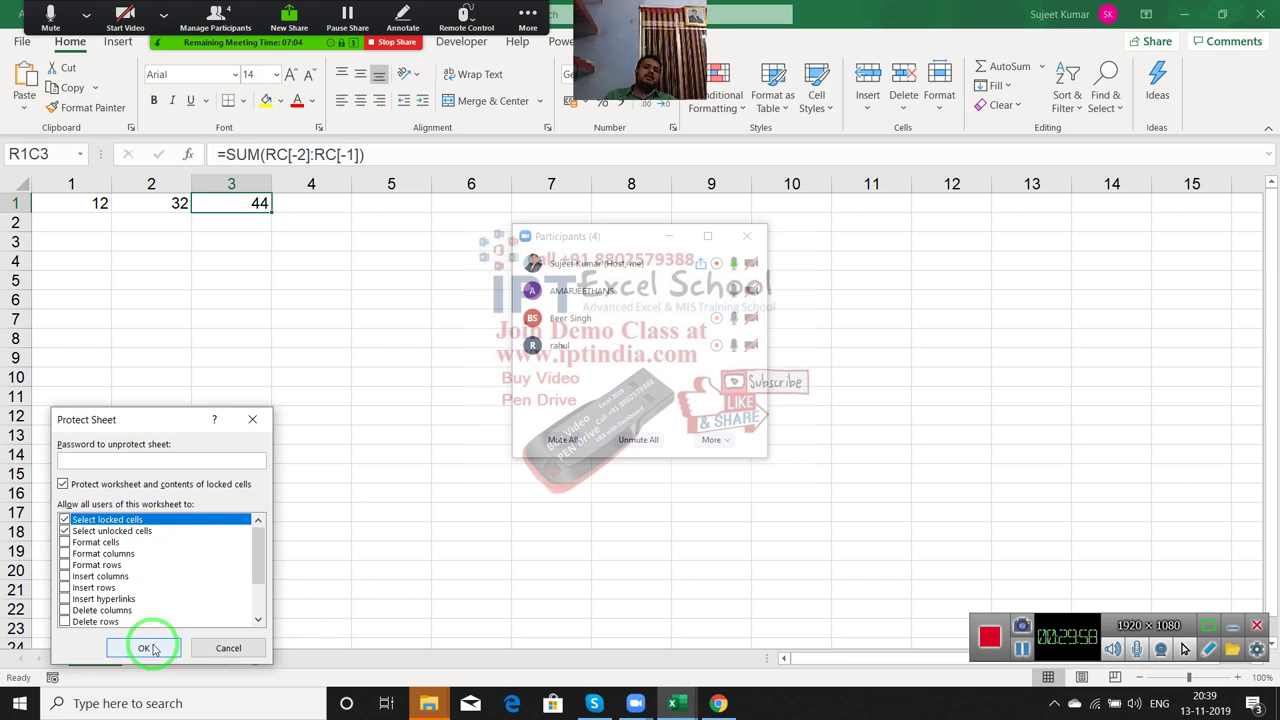
click(154, 649)
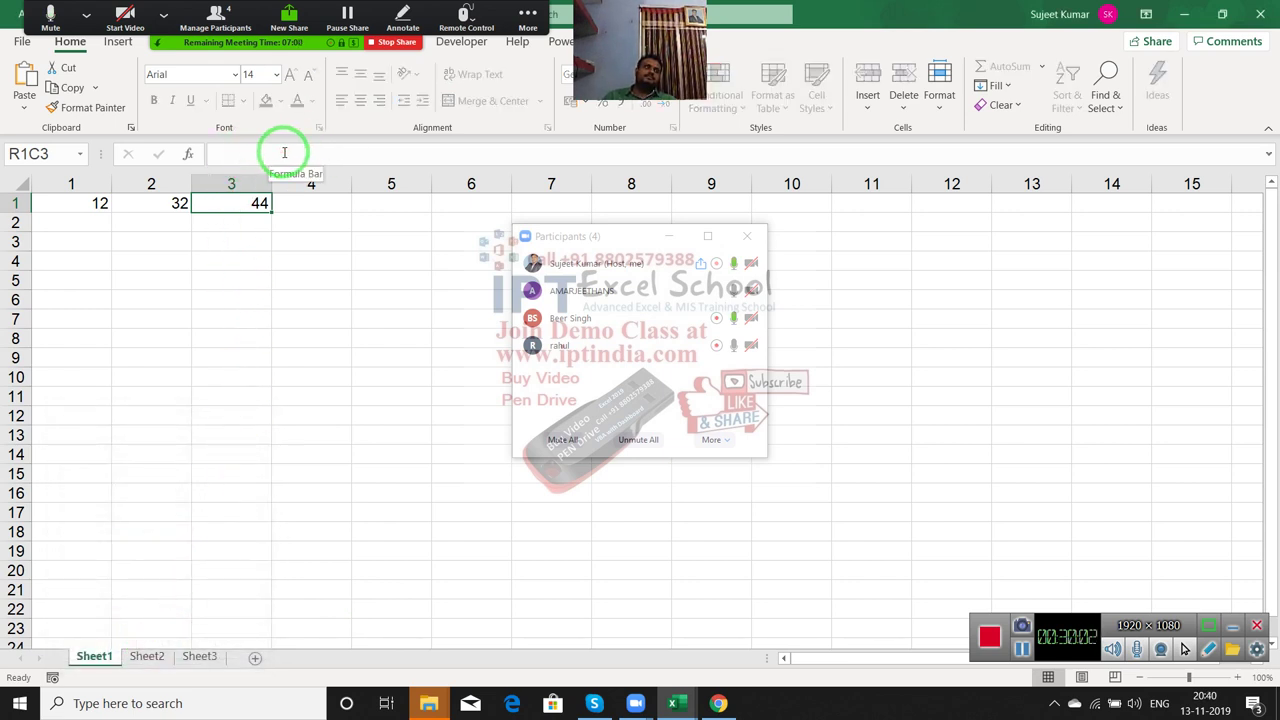
Go to the blank Sheet2 tab
drag(286, 445, 349, 446)
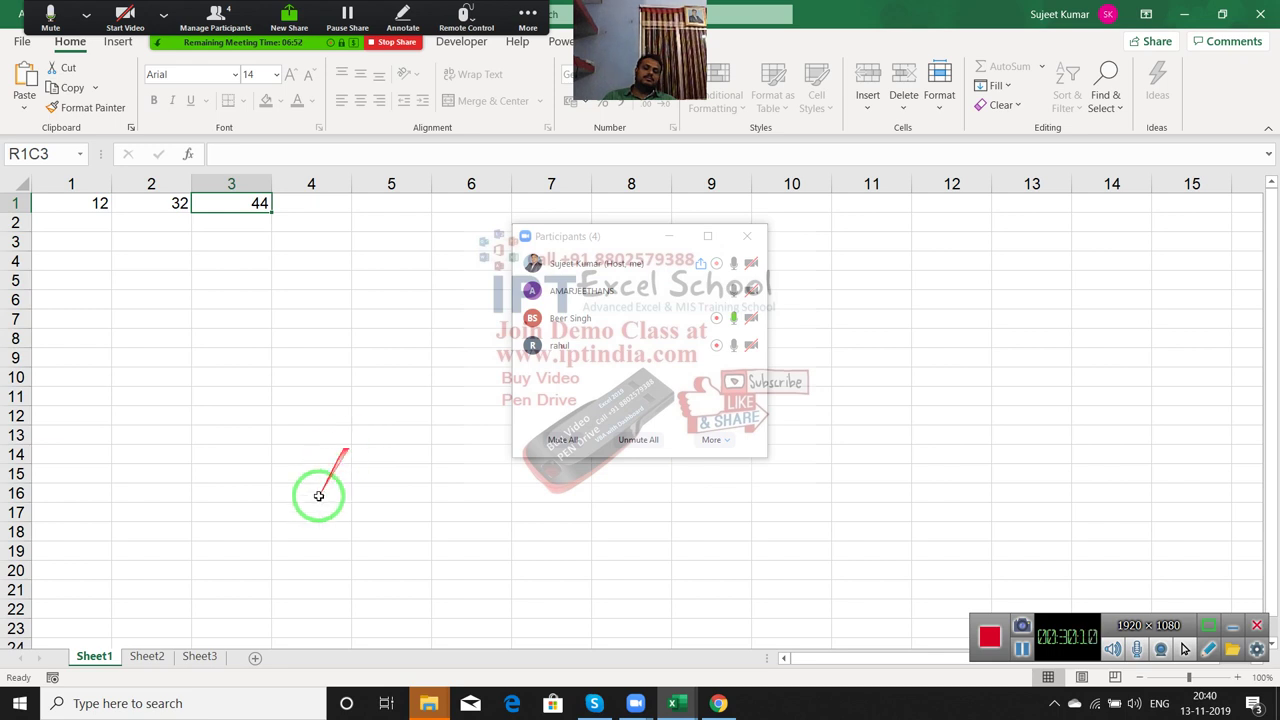
click(163, 663)
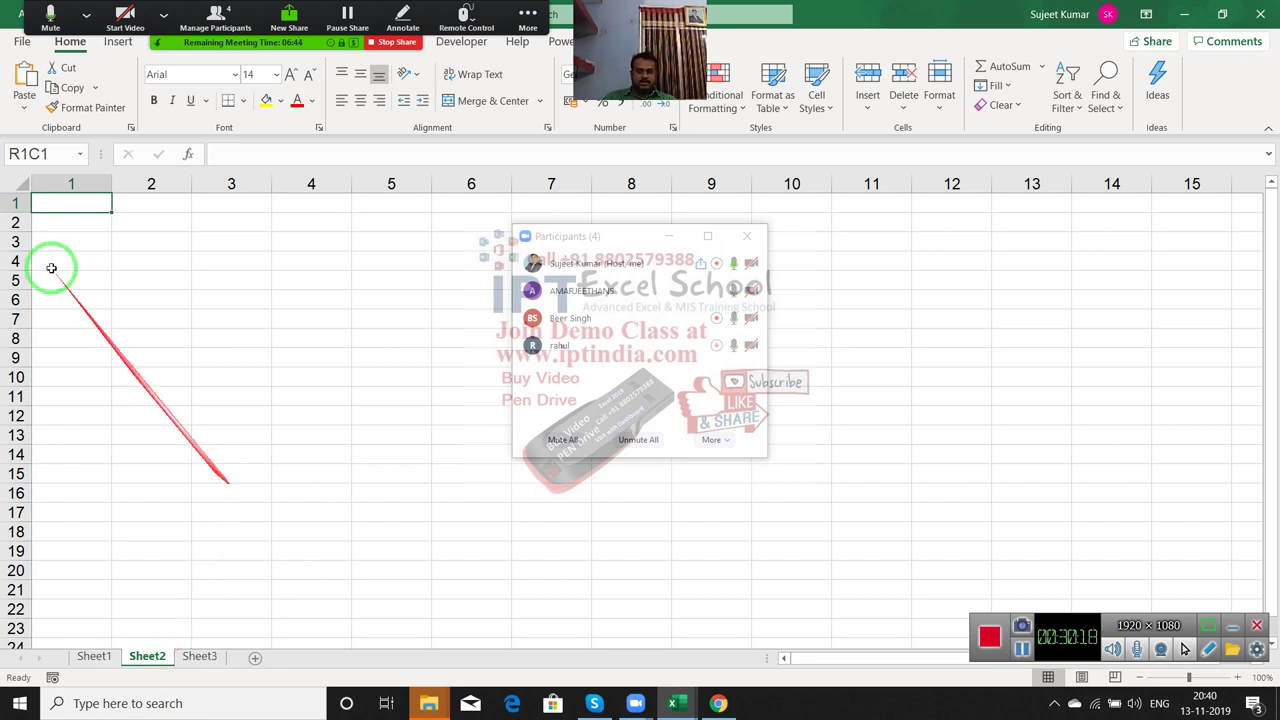
Set all cells on Sheet2 to unlocked and hidden in Format Cells Protection
click(17, 186)
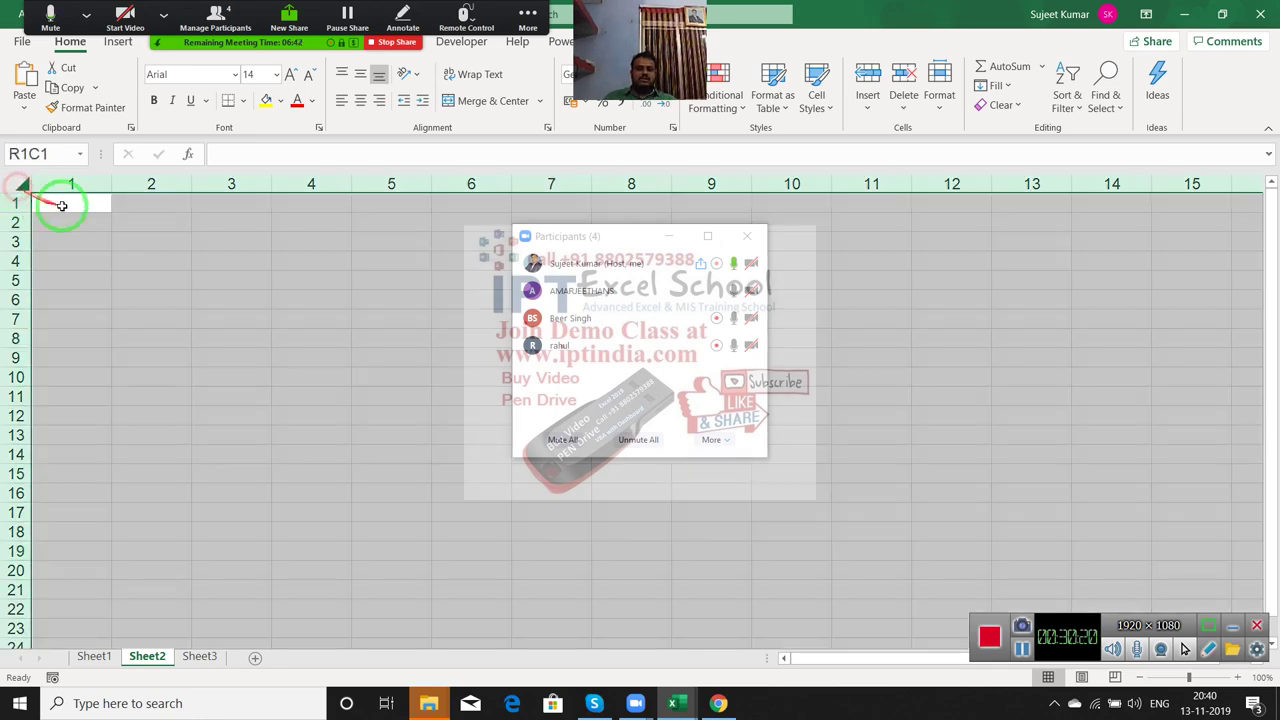
right_click(147, 236)
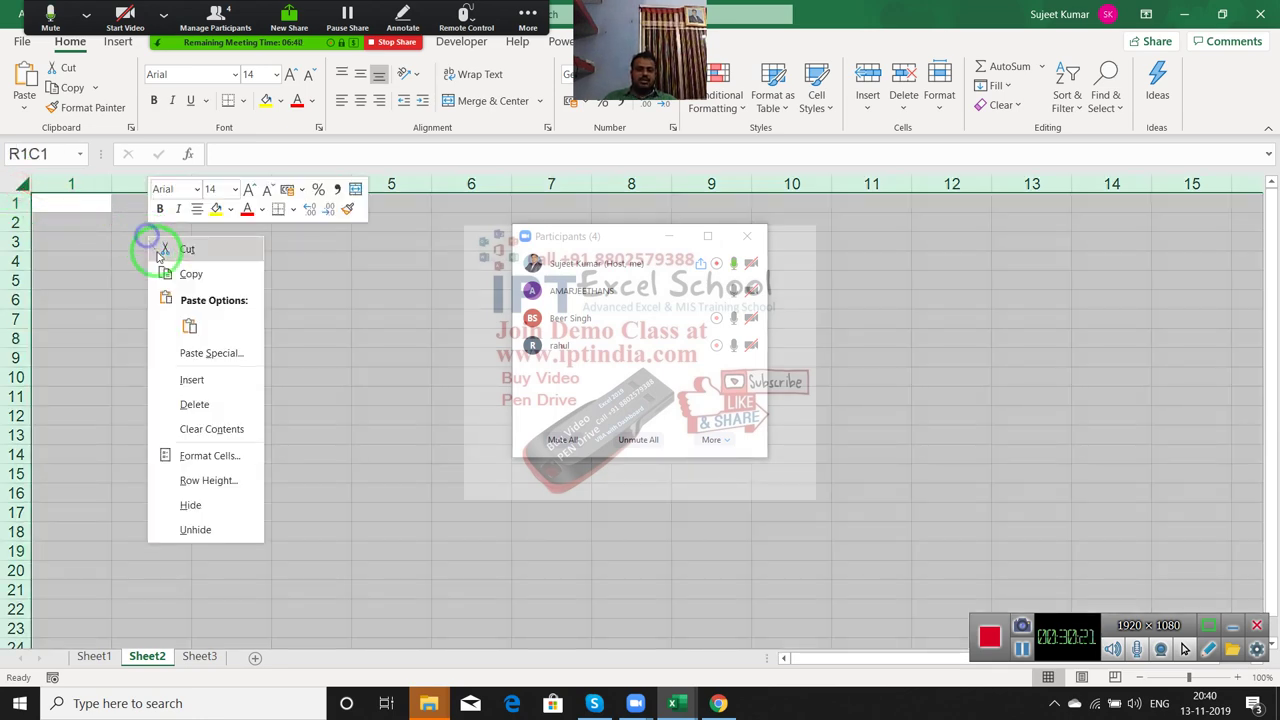
click(212, 456)
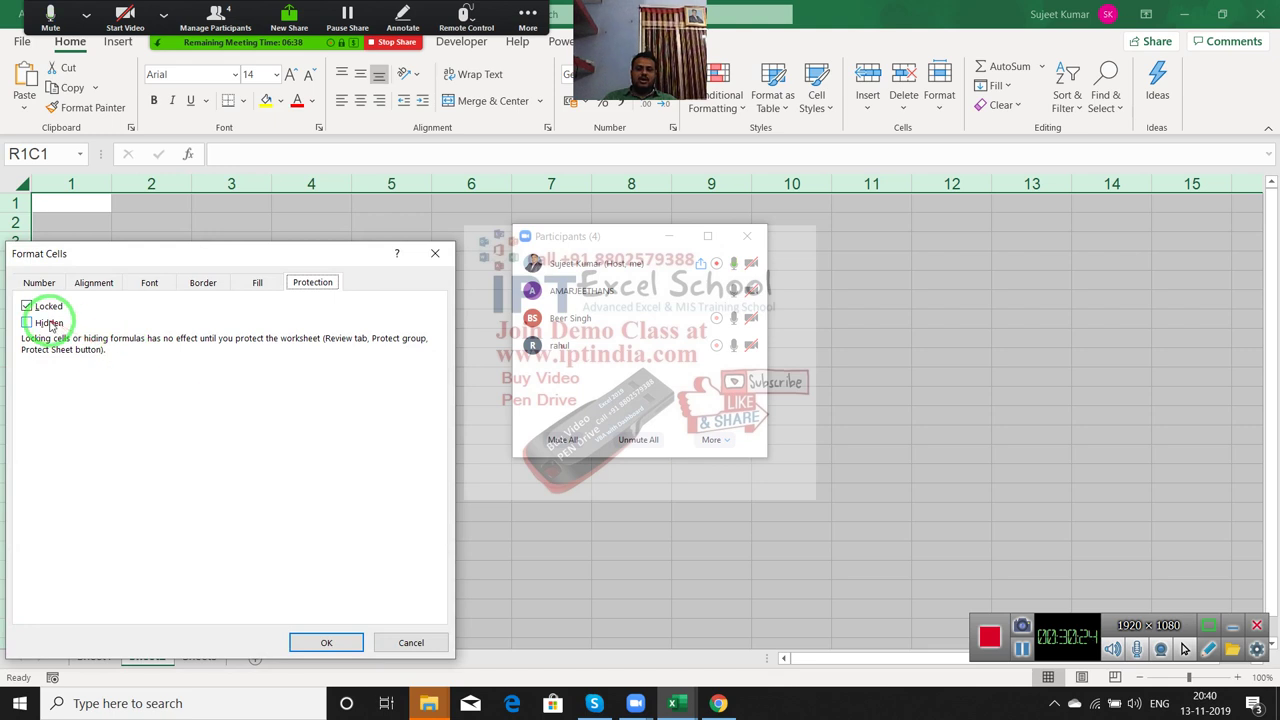
click(30, 307)
click(42, 325)
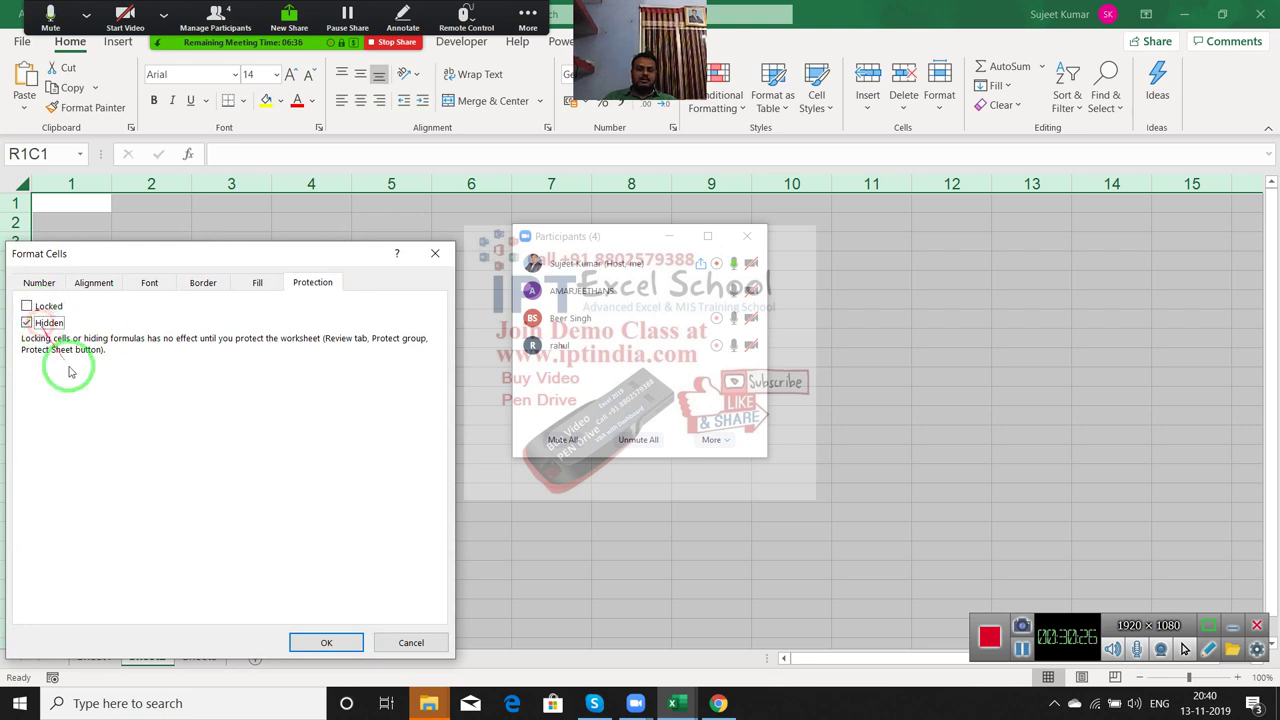
click(333, 642)
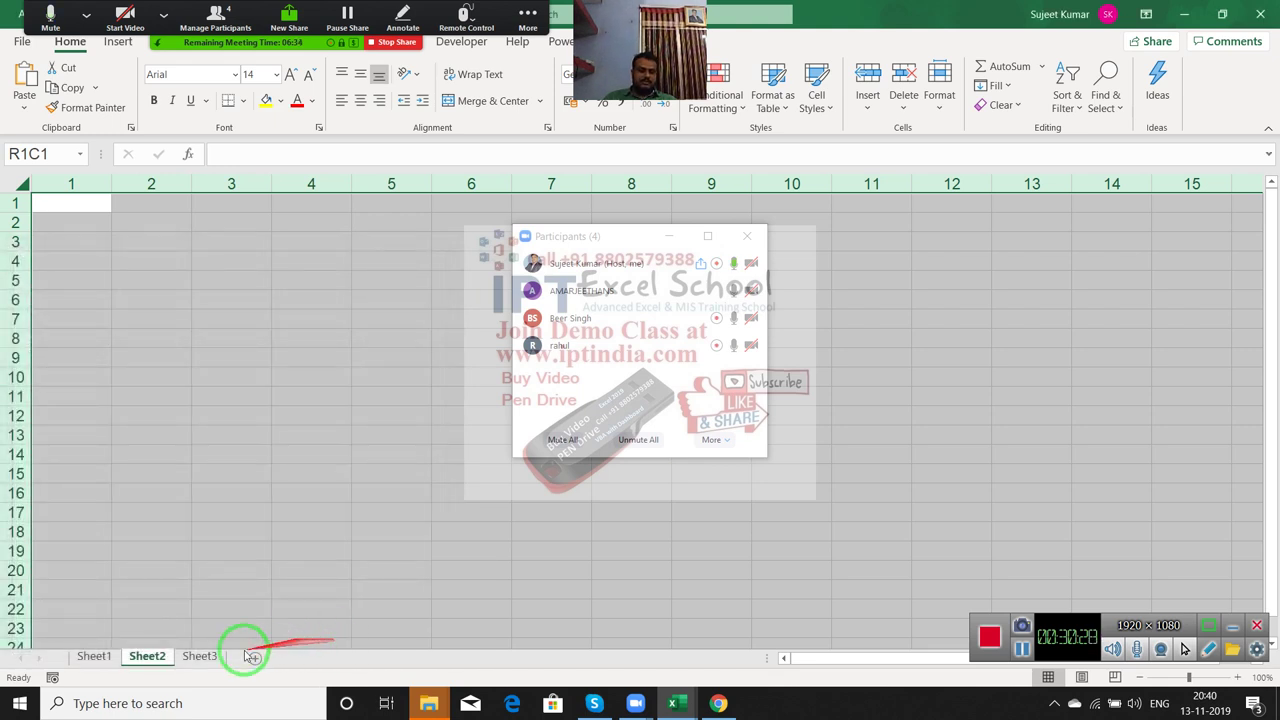
Protect Sheet2 without a password and select cell A1
right_click(145, 655)
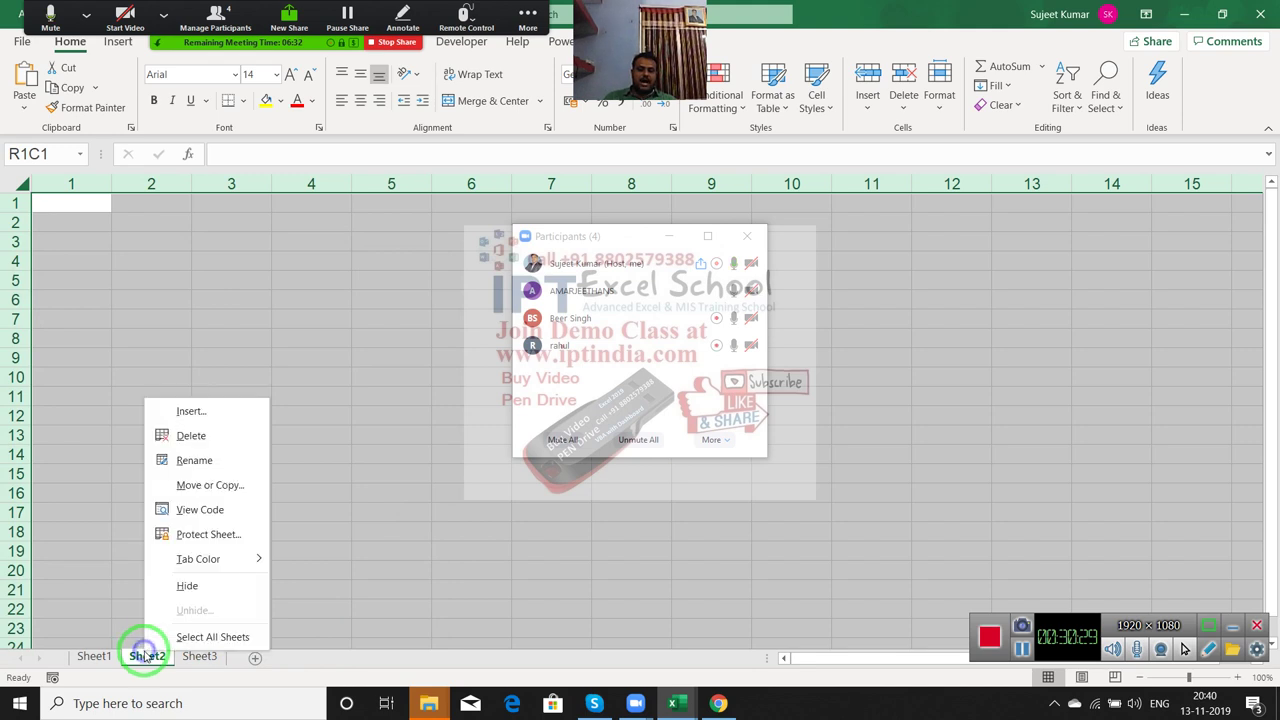
click(185, 534)
click(200, 640)
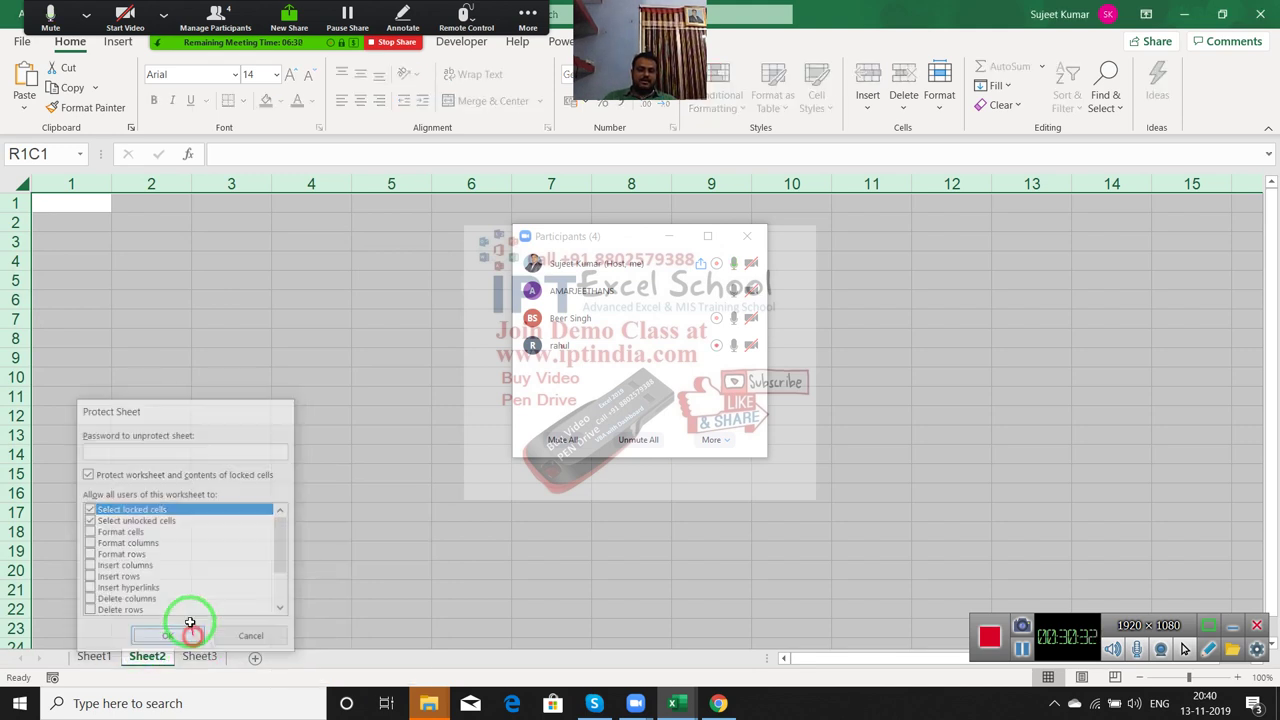
click(131, 238)
click(73, 201)
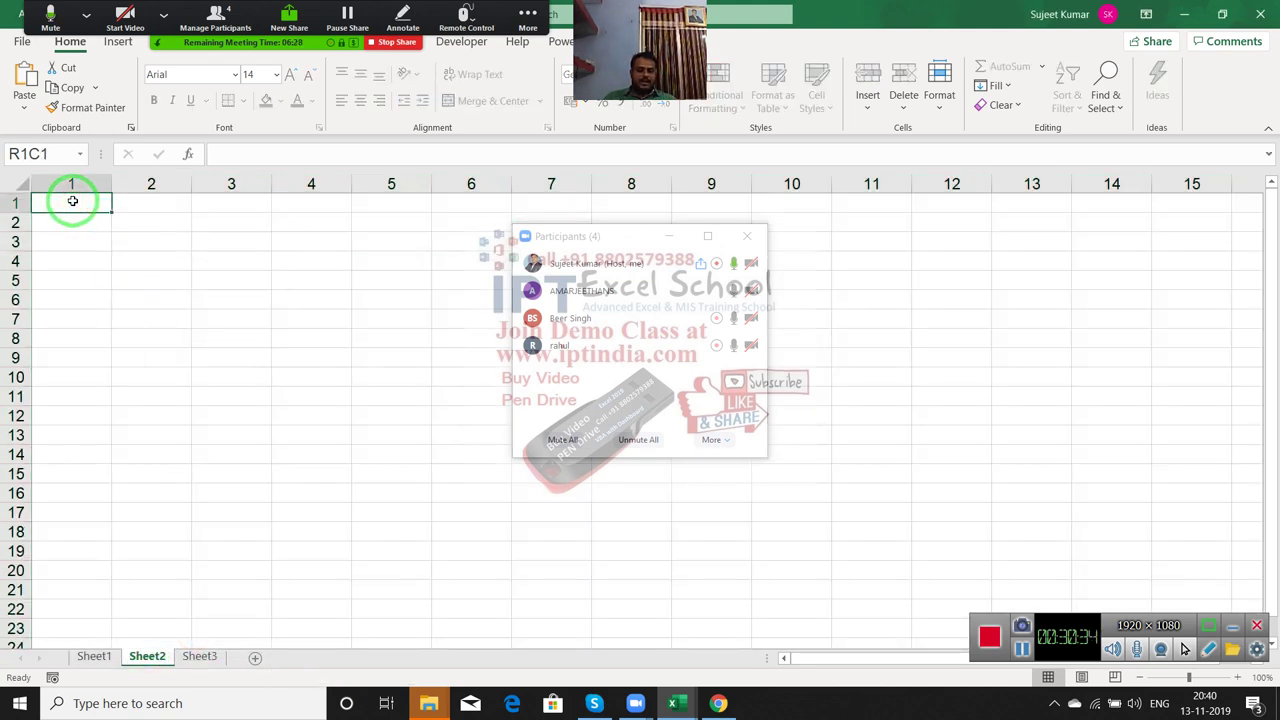
Enter 20 and 32 in row 1 with a SUM formula beside them totalling 52
text(20)
key(Tab)
text(32)
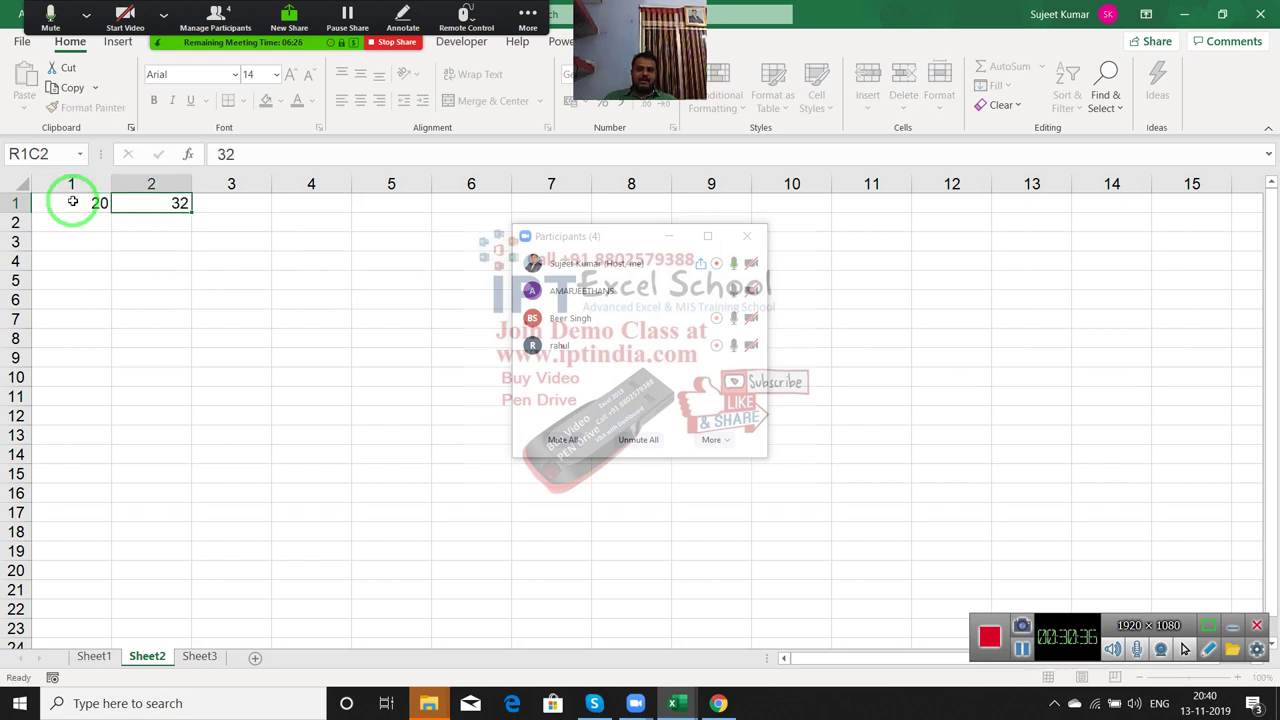
key(Tab)
text(=sum)
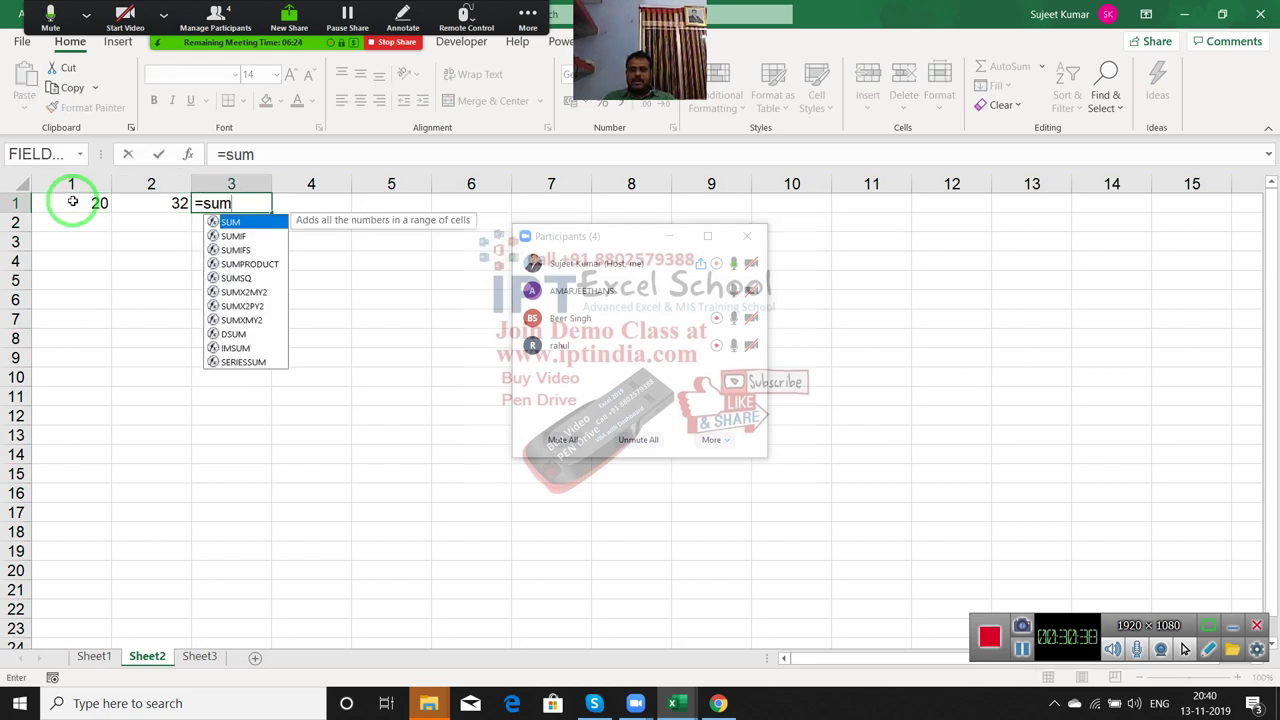
key(Tab)
key(Left)
key(Left)
key(shift+Right)
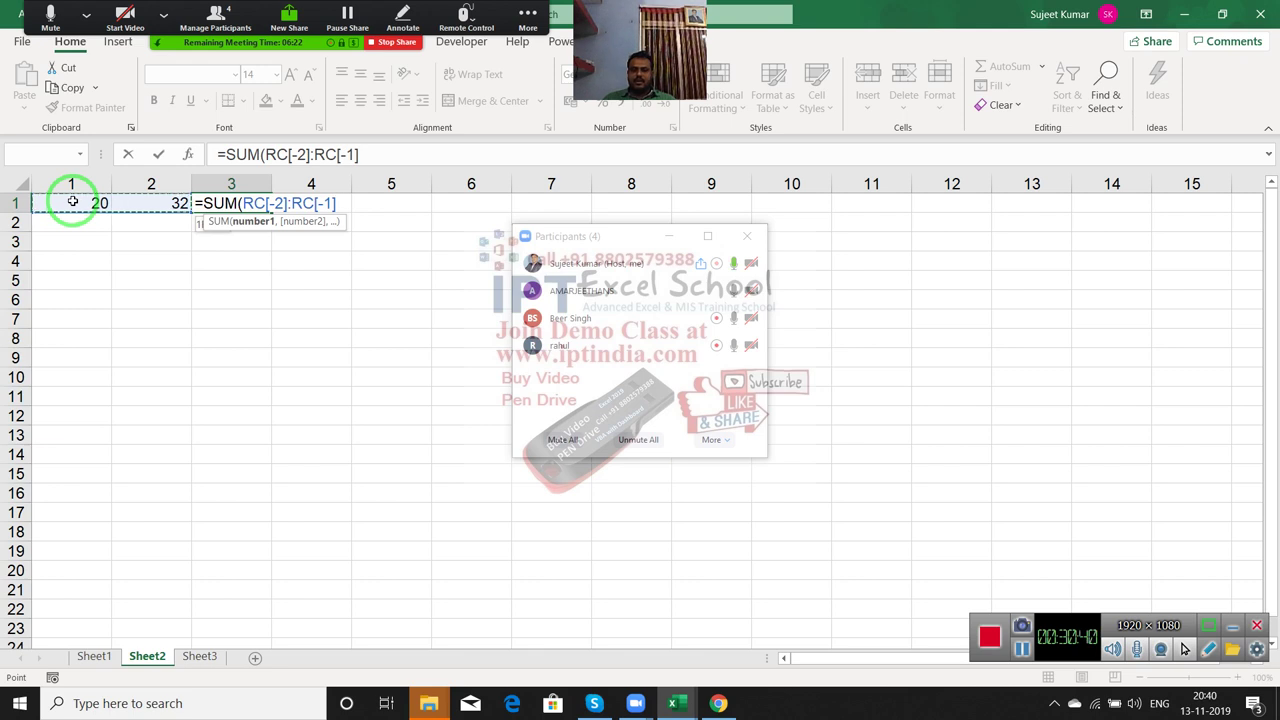
key(Return)
Confirm the 52 total's formula stays hidden, then show the desktop
key(Up)
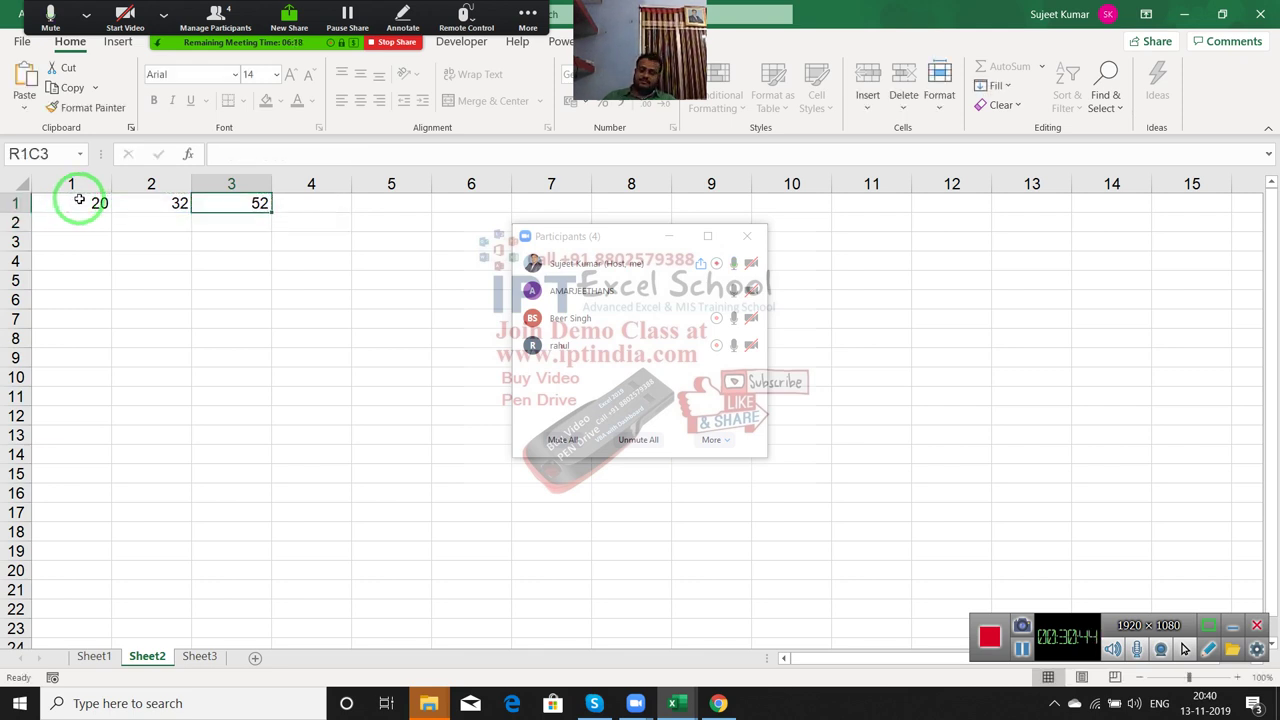
key(BackSpace)
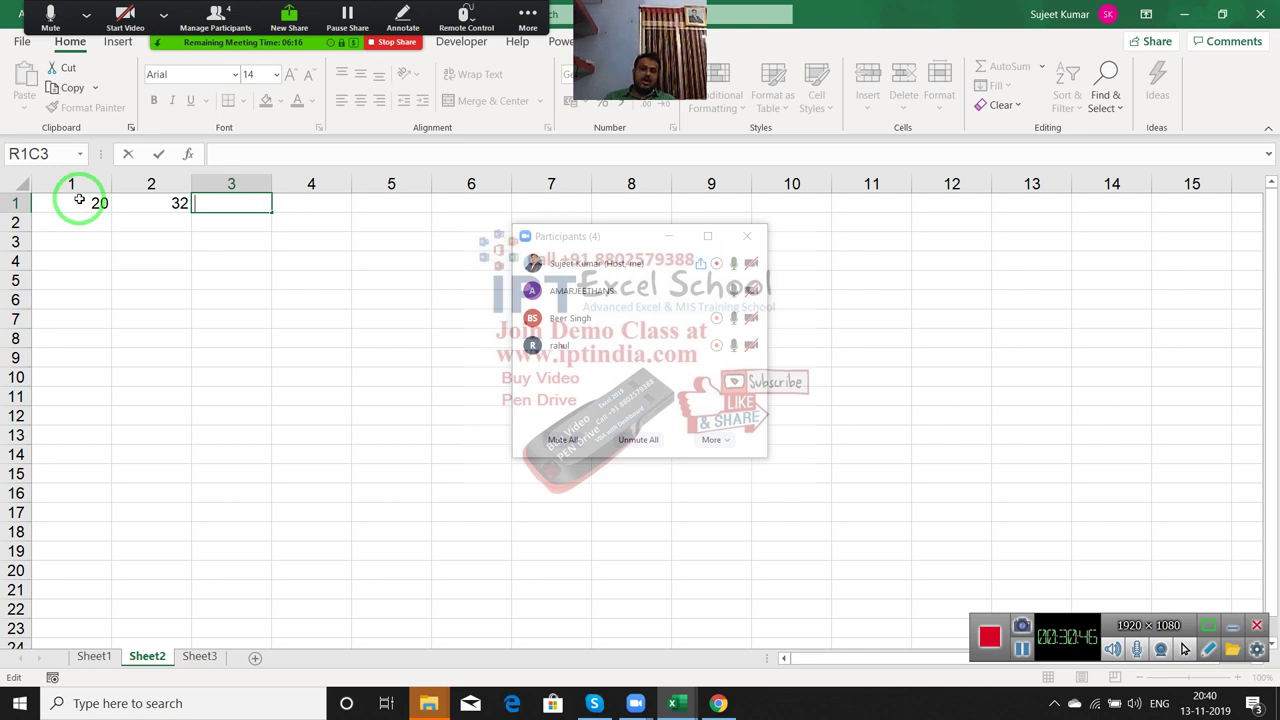
key(Escape)
key(BackSpace)
key(Escape)
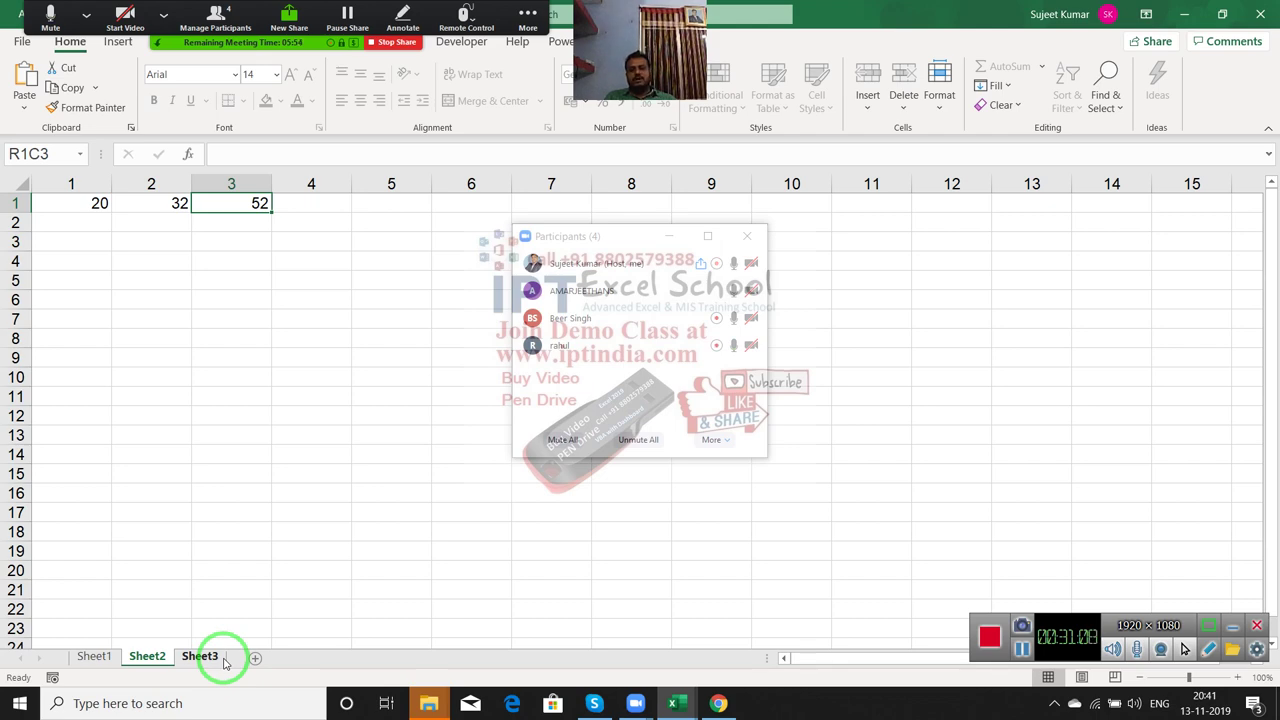
key(super+d)
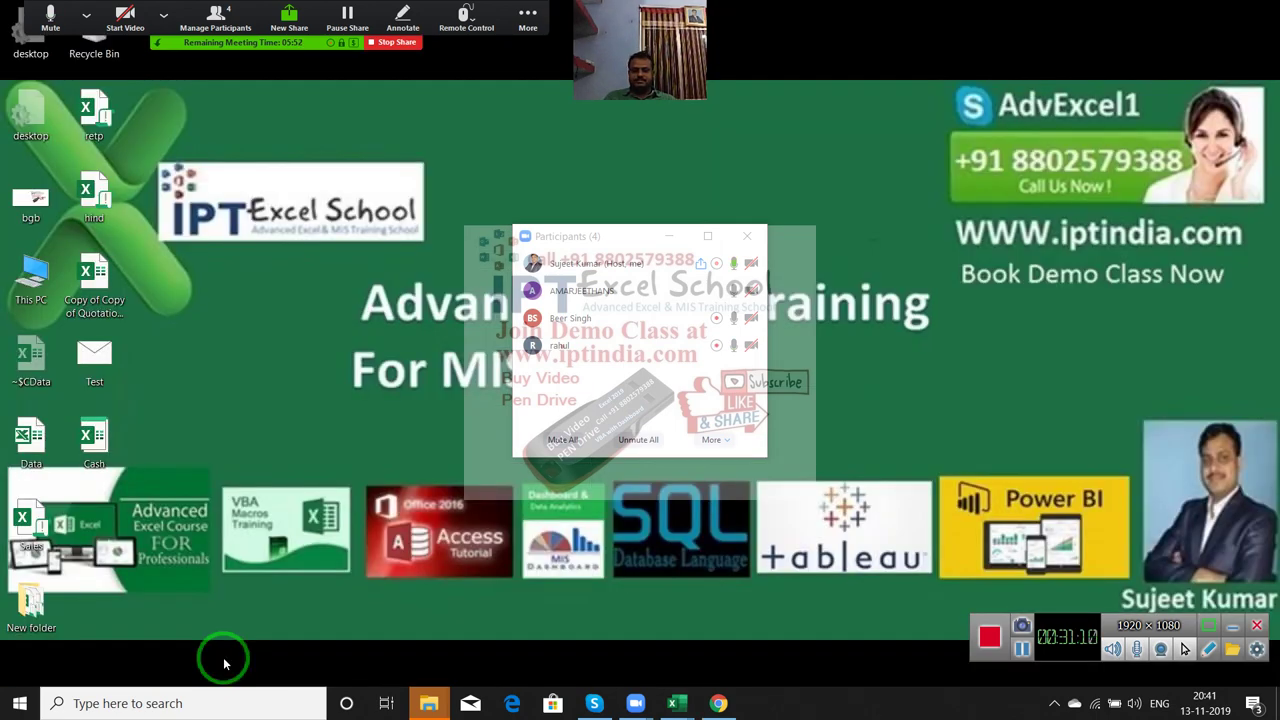
Close the Participants panel and end the Zoom meeting for all
click(749, 237)
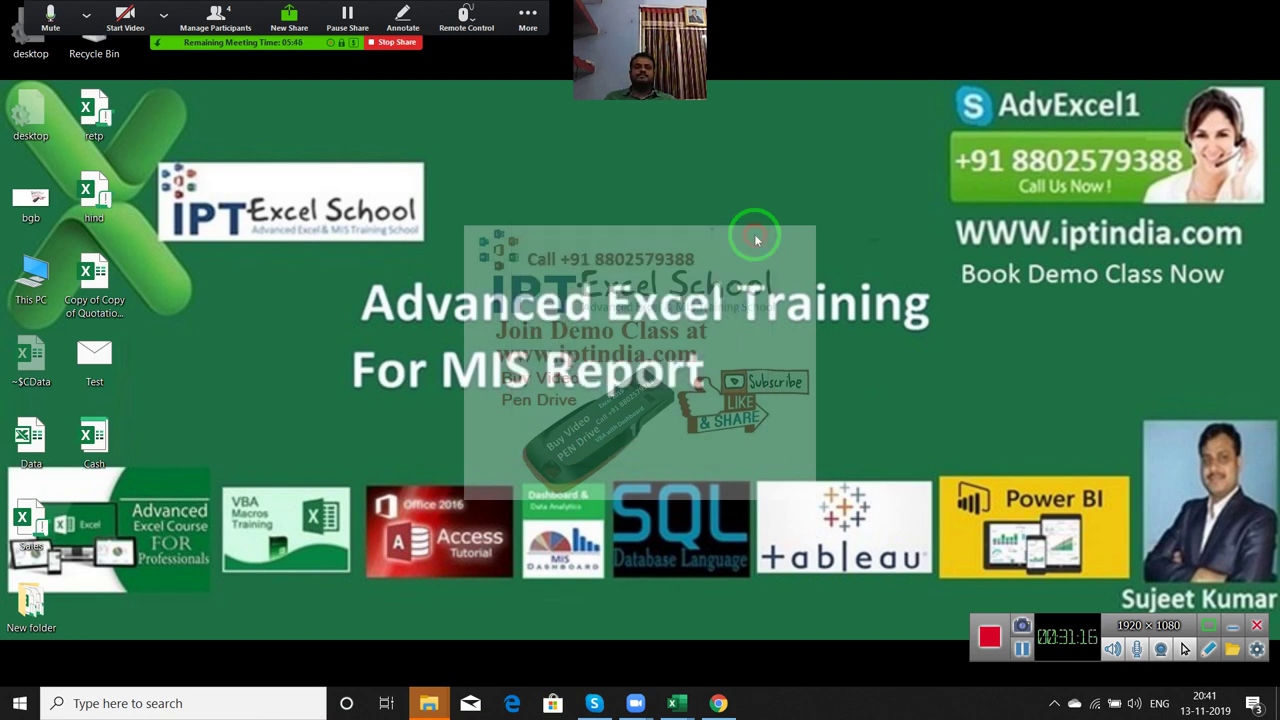
click(528, 14)
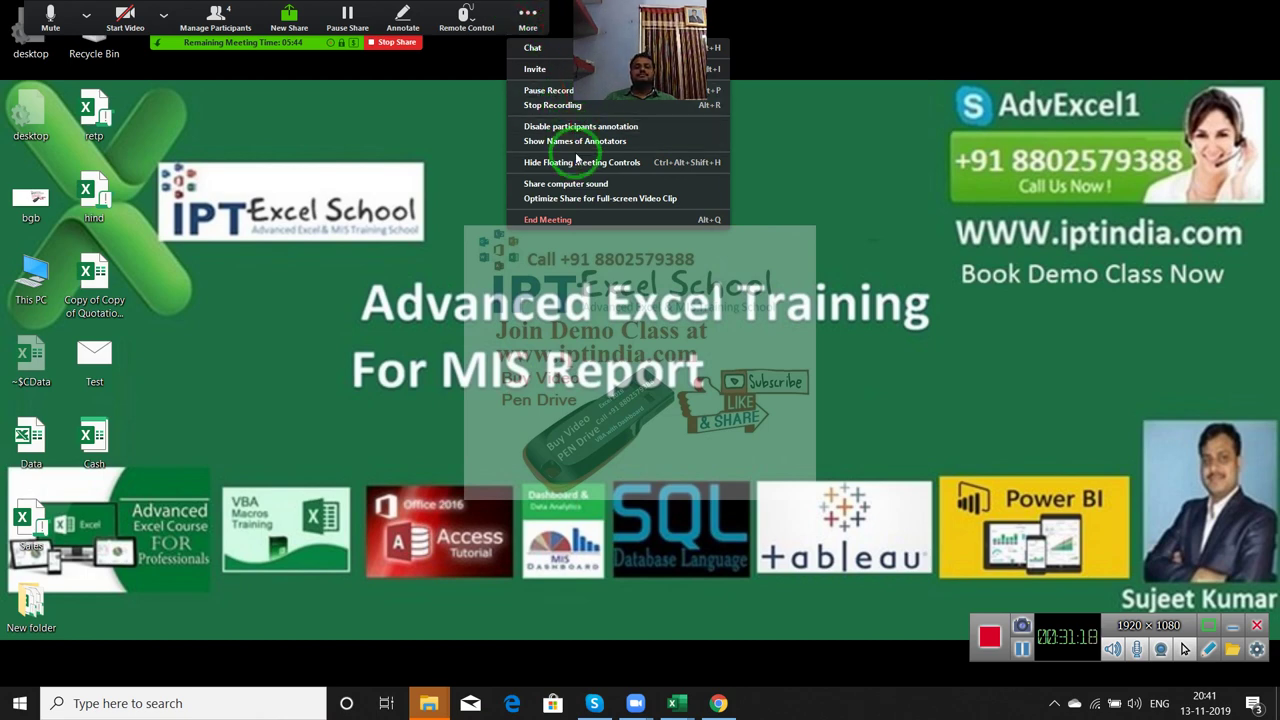
click(588, 219)
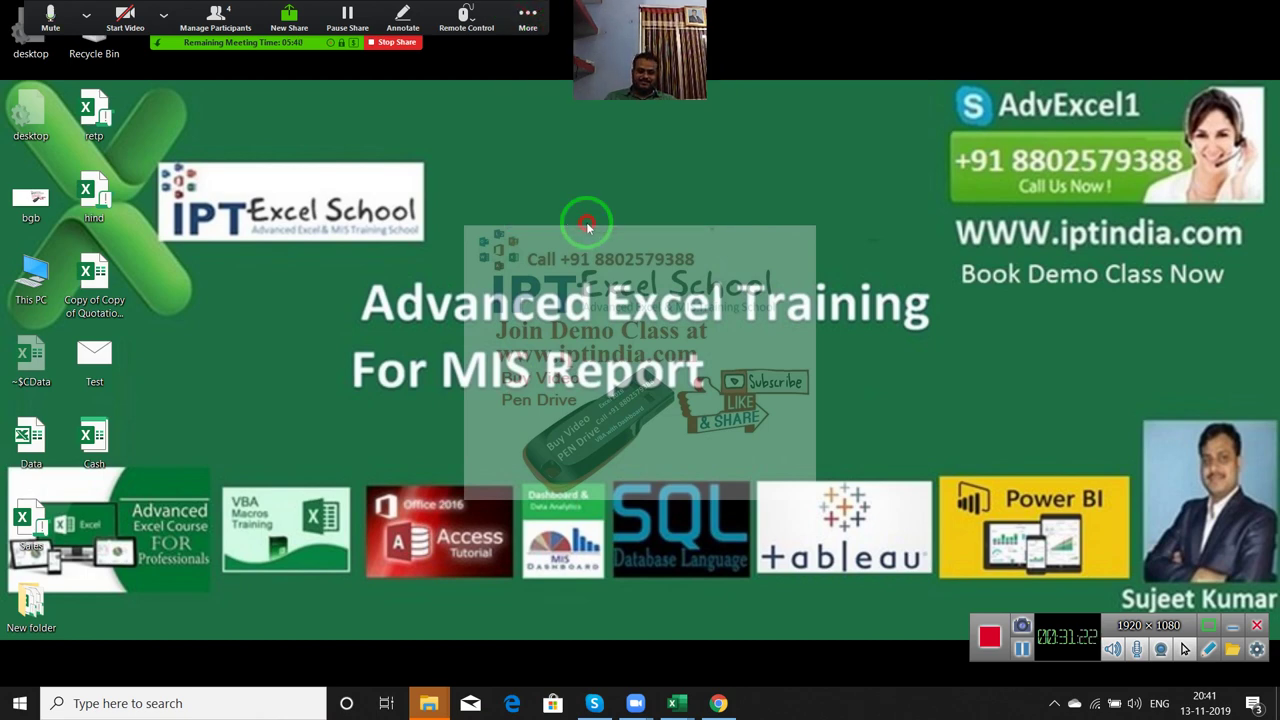
click(623, 400)
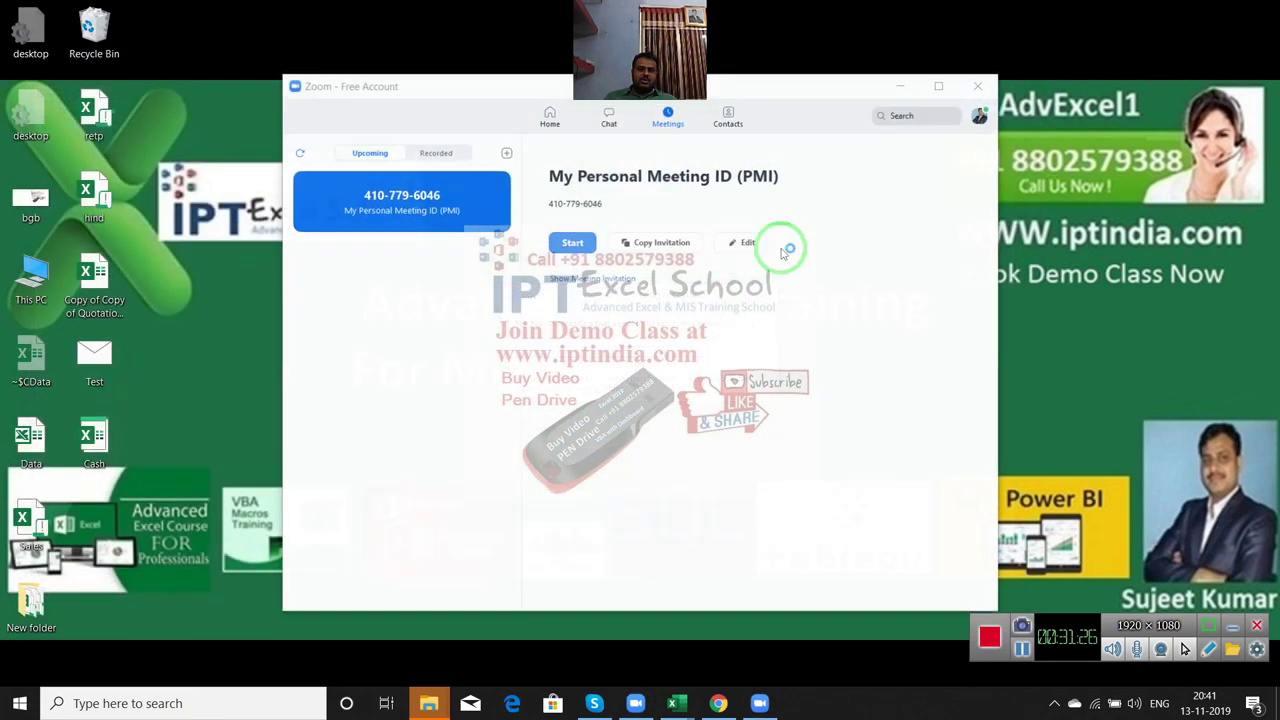
Minimize the Zoom home window to leave the desktop showing
click(899, 84)
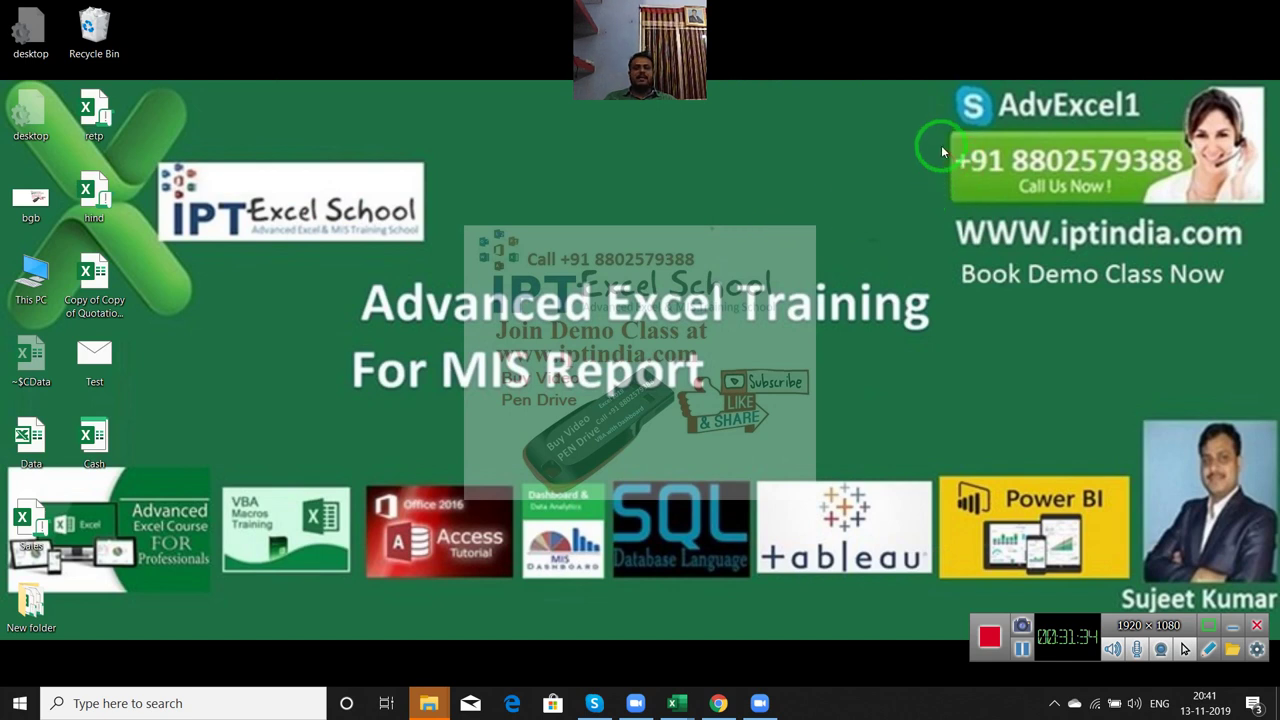
drag(958, 212, 1253, 262)
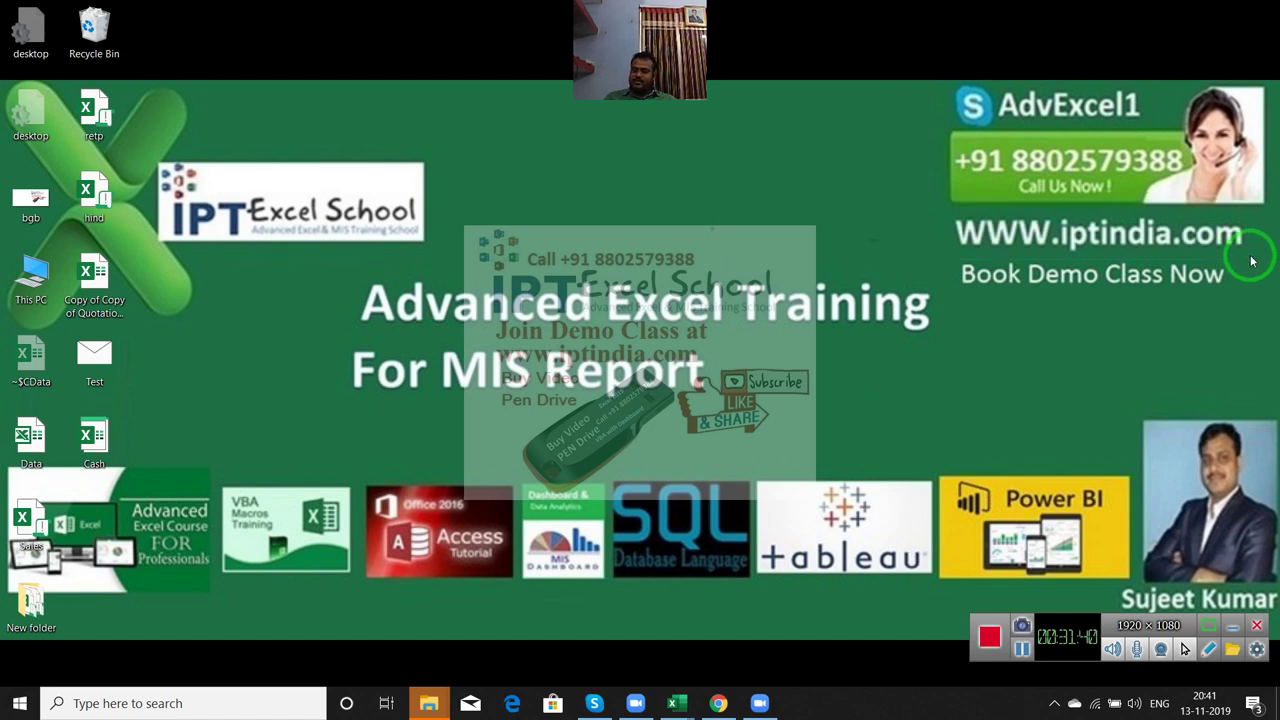
mouse_move(1108, 182)
mouse_down()
mouse_move(932, 147)
mouse_move(1184, 187)
mouse_up()
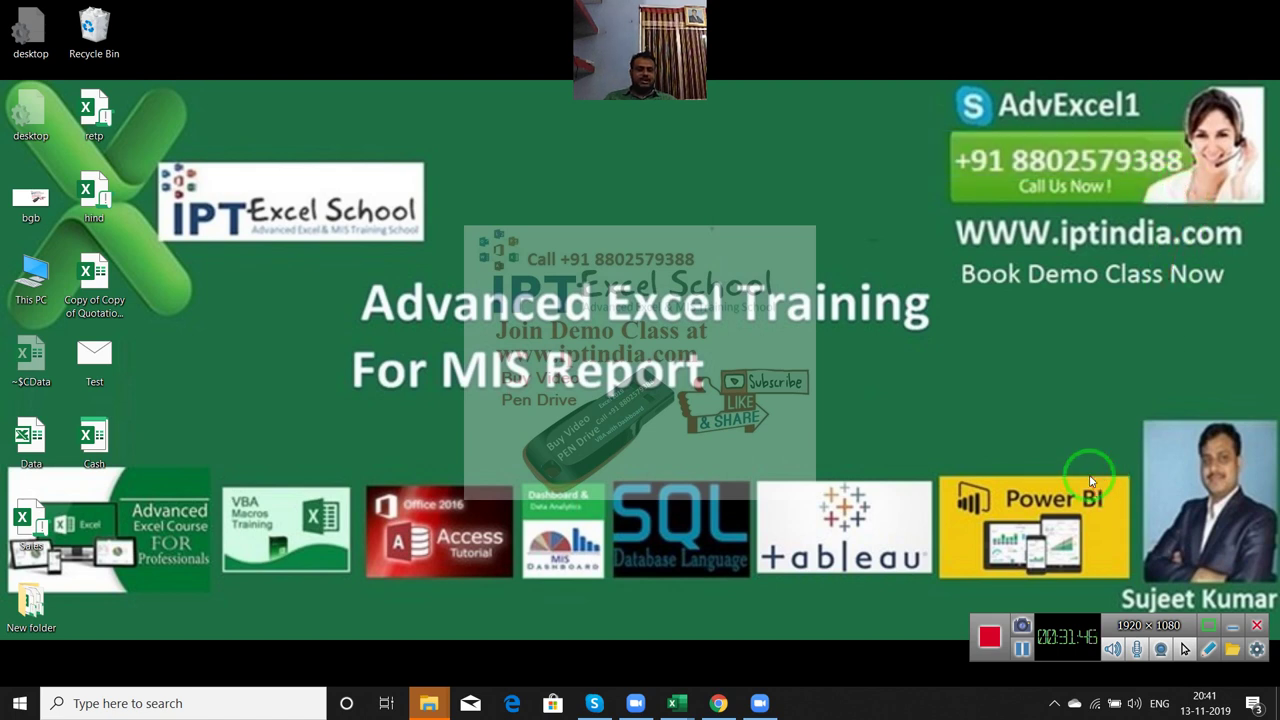